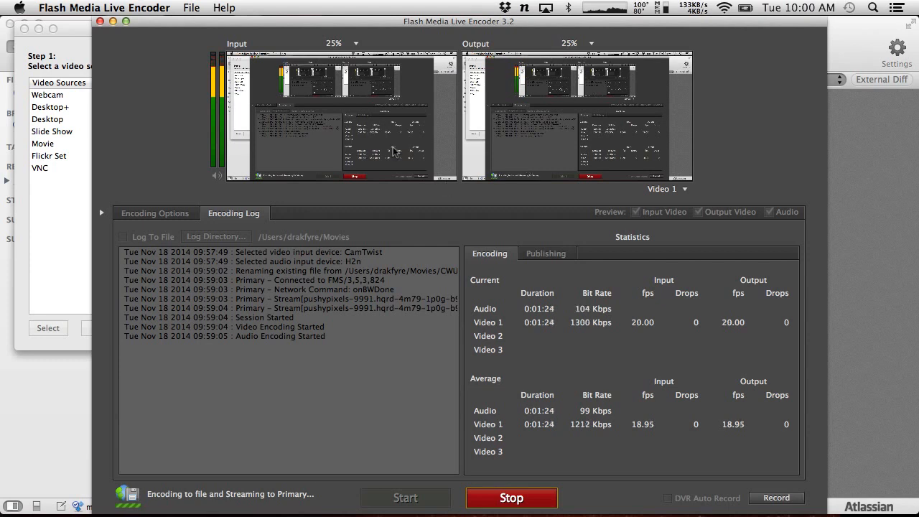
Switch to Unity and start a new scene, discarding the unsaved changes to Screenspace.unity.
key("ctrl+Left")
key("ctrl+Left")
key("ctrl+Left")
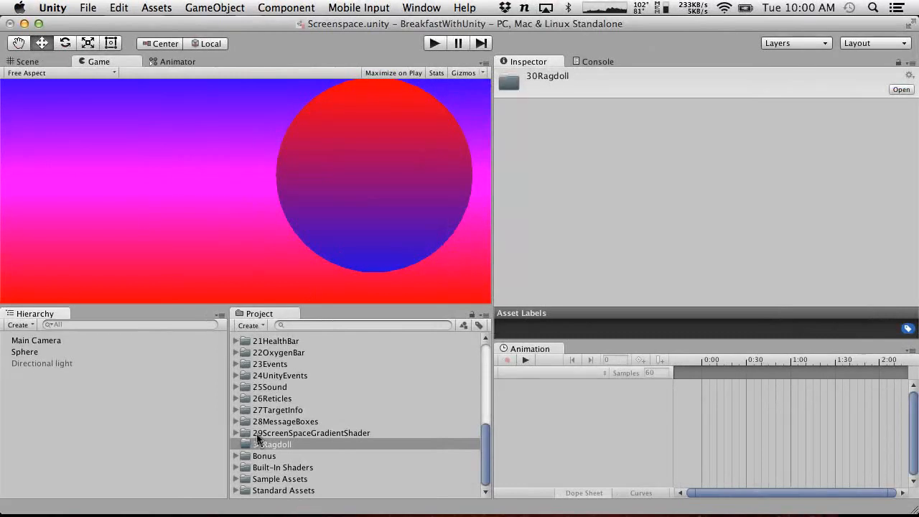
left_click(87, 7)
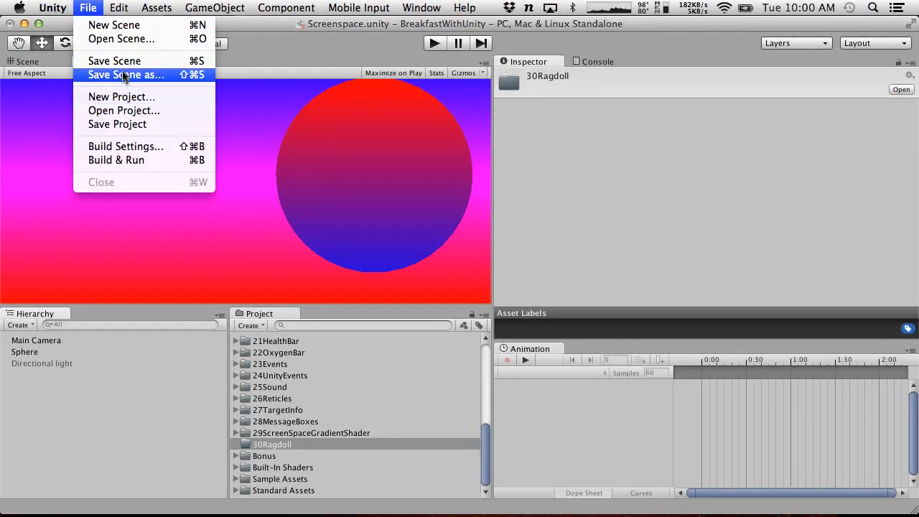
left_click(125, 39)
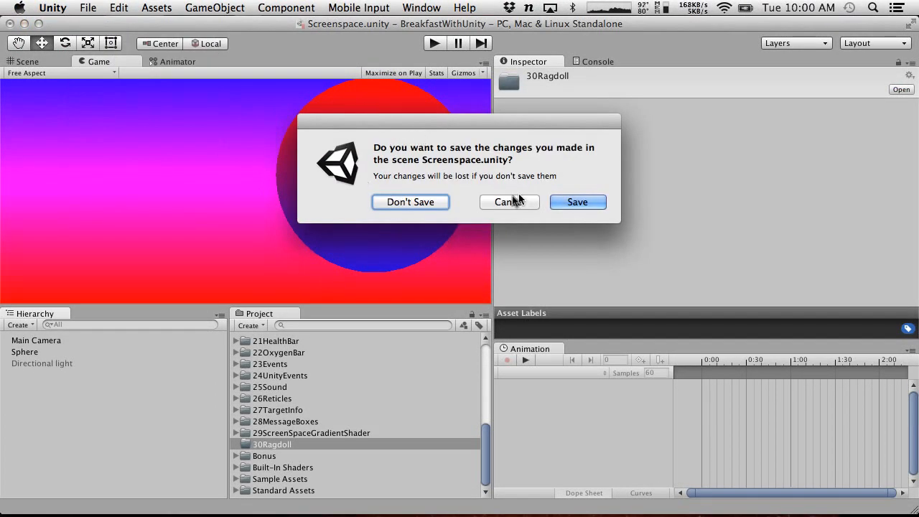
left_click(423, 201)
Save the new scene as Ragdoll.unity in the 30Ragdoll folder.
left_click(88, 7)
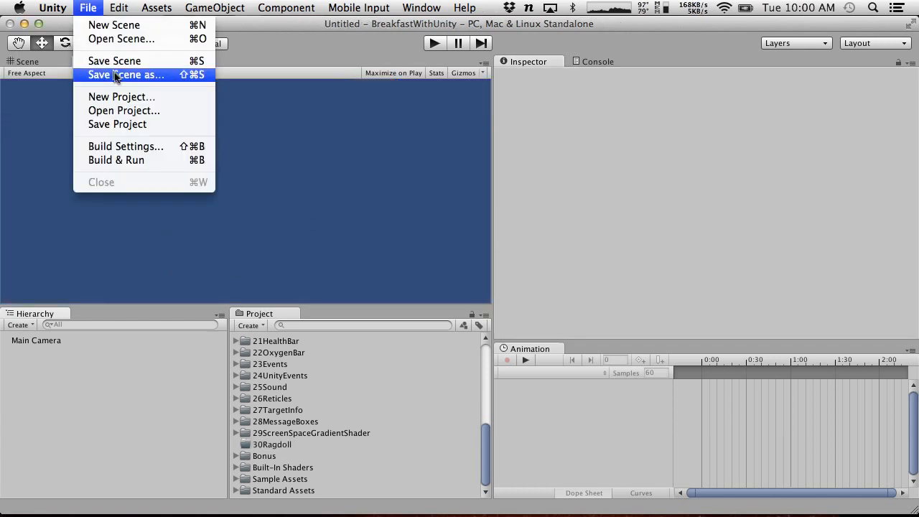
left_click(113, 62)
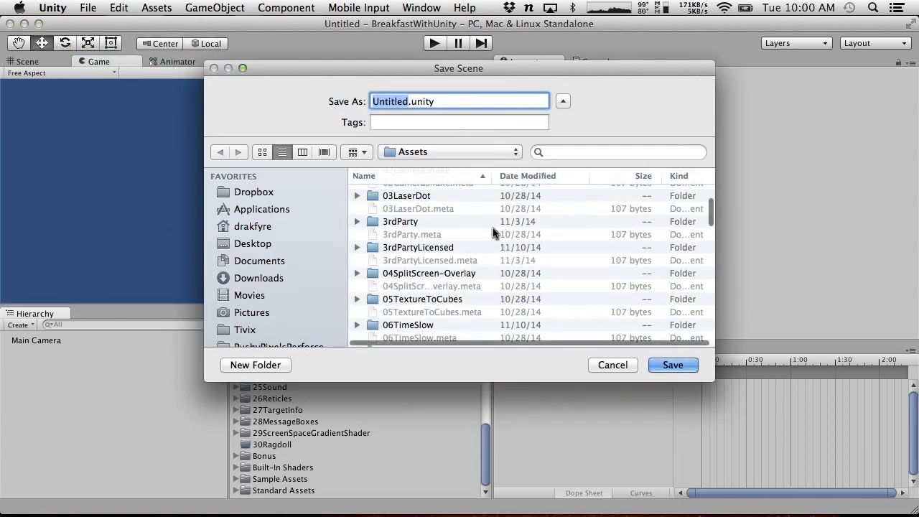
scroll(493, 228, "down", 15)
double_click(400, 224)
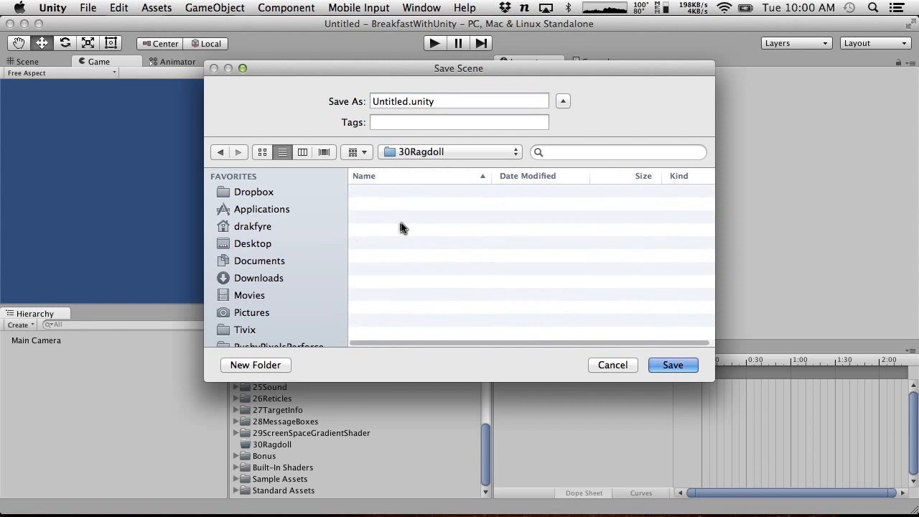
double_click(406, 102)
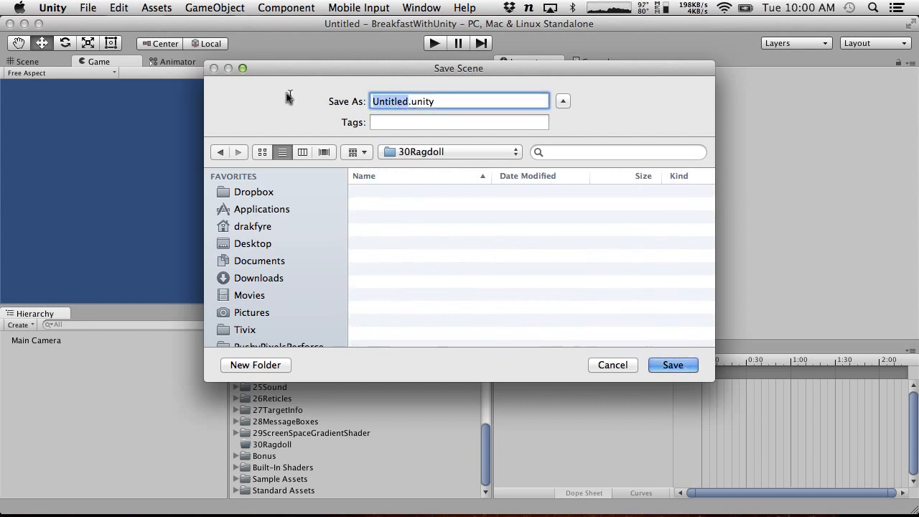
type("Ragdoll")
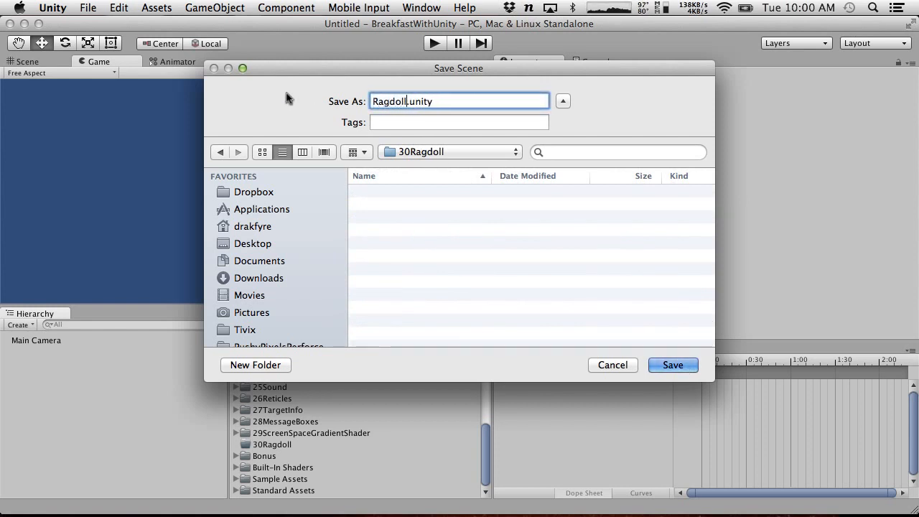
left_click(673, 365)
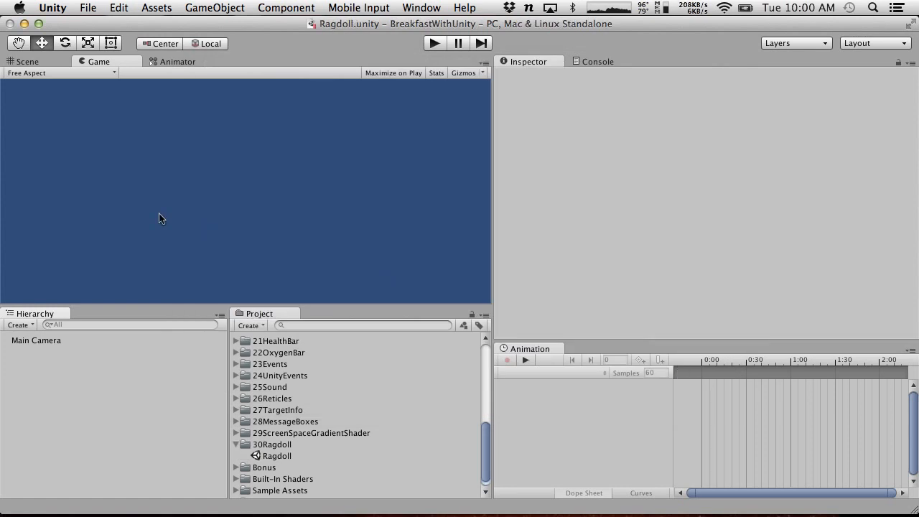
Try to open the Create Ragdoll wizard for a new 3D object.
left_click(21, 329)
mouse_move(43, 362)
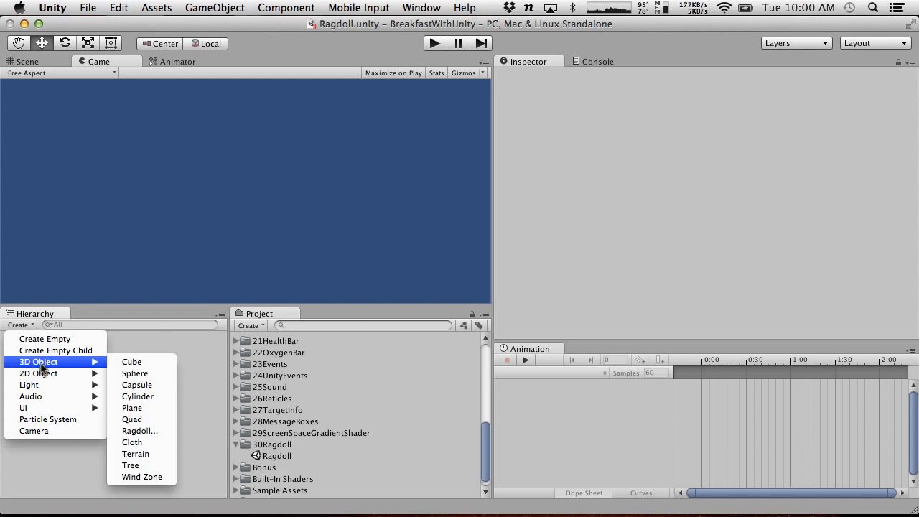
left_click(160, 431)
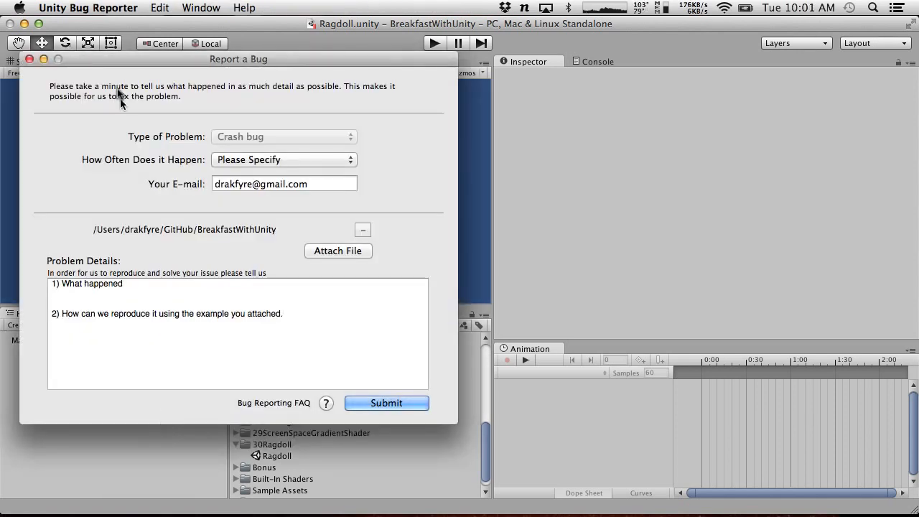
Close the bug report without submitting it and force quit Unity.
left_click(29, 59)
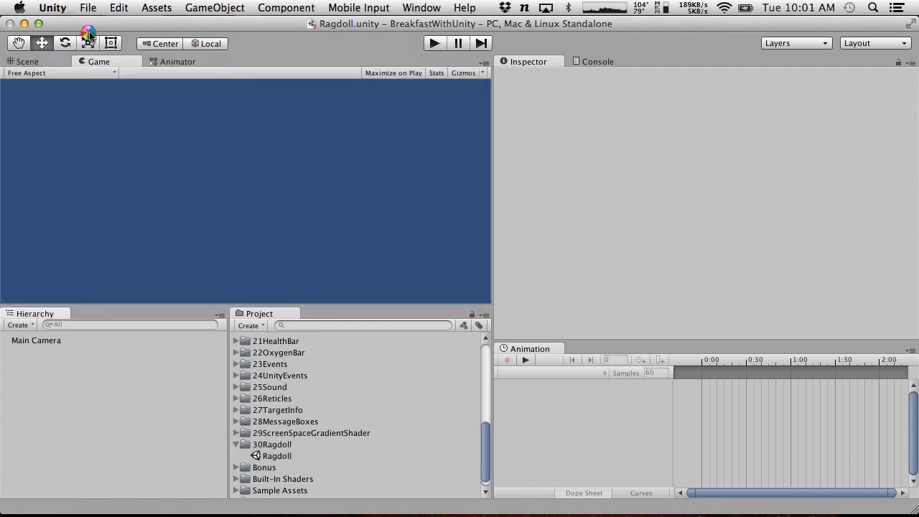
key("super+alt+Escape")
left_click(549, 278)
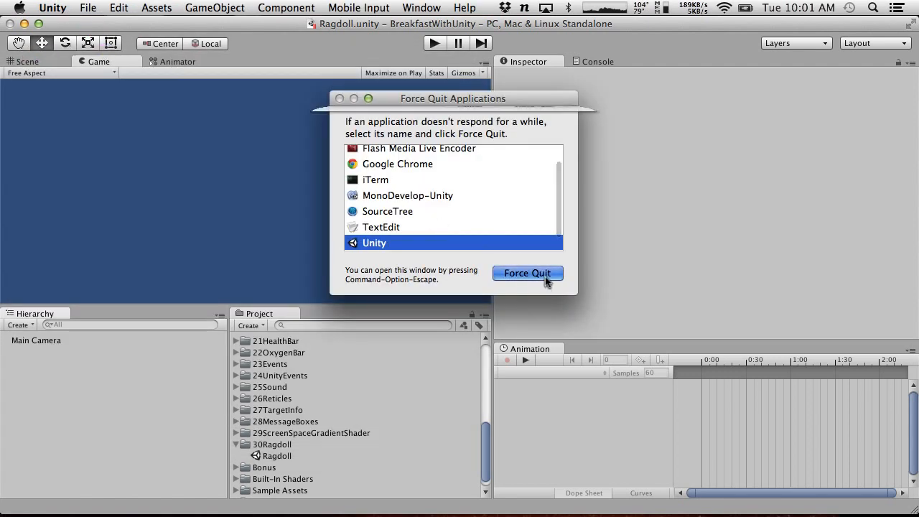
left_click(550, 174)
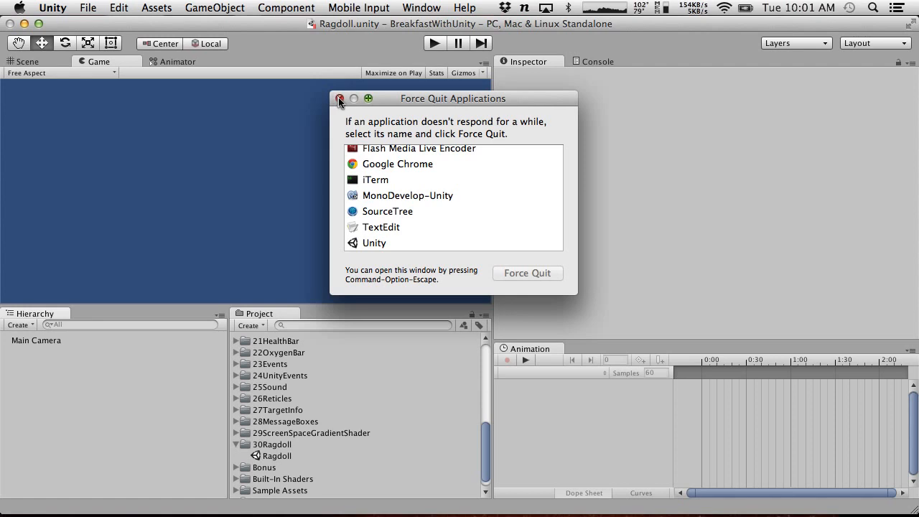
left_click(339, 99)
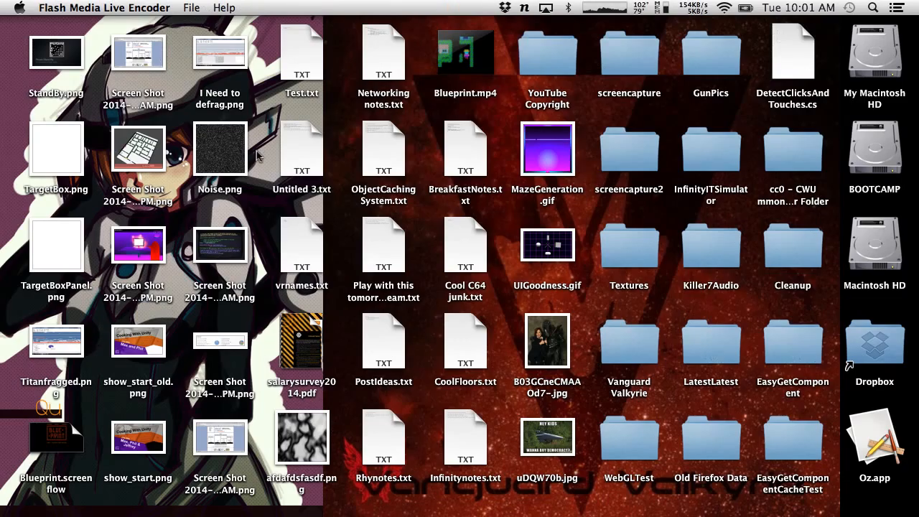
Relaunch Unity and open the BreakfastWithUnity project.
key("alt+space")
type("un")
key("Return")
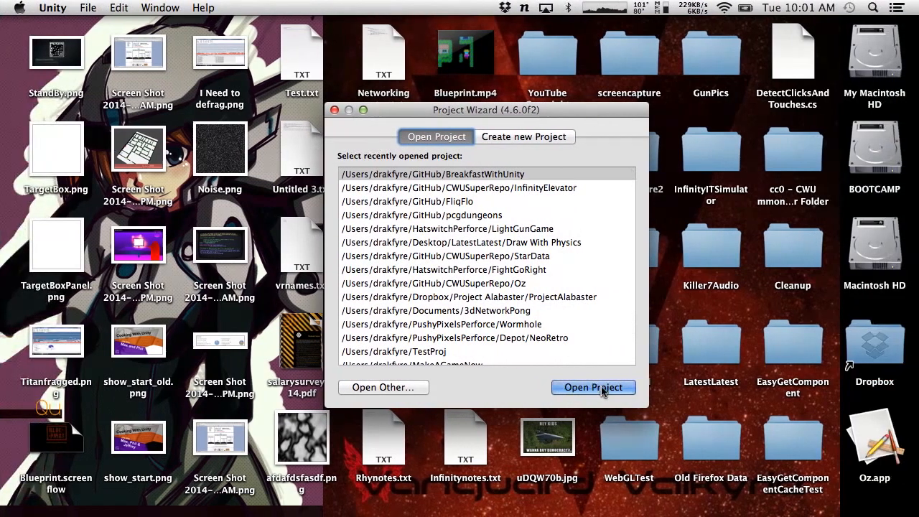
left_click(601, 389)
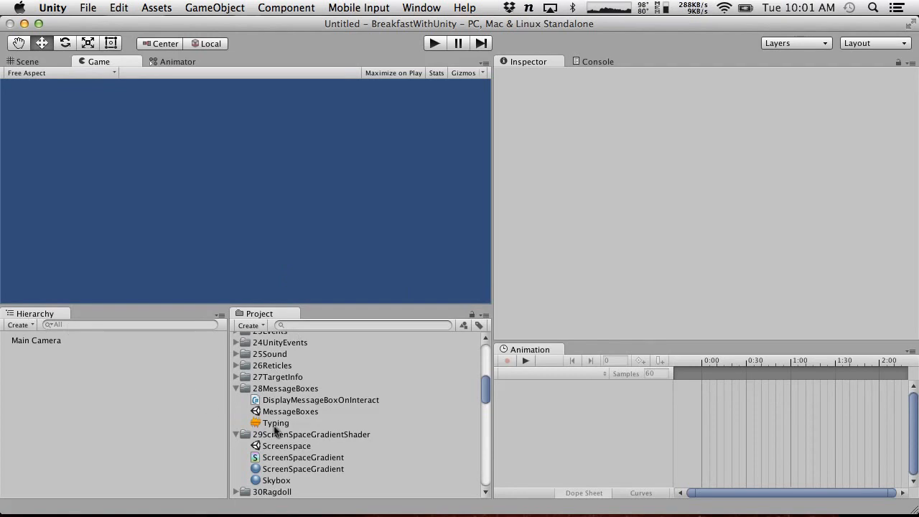
Open the Ragdoll scene from the 30Ragdoll folder.
scroll(273, 429, "down", 10)
scroll(273, 428, "up", 8)
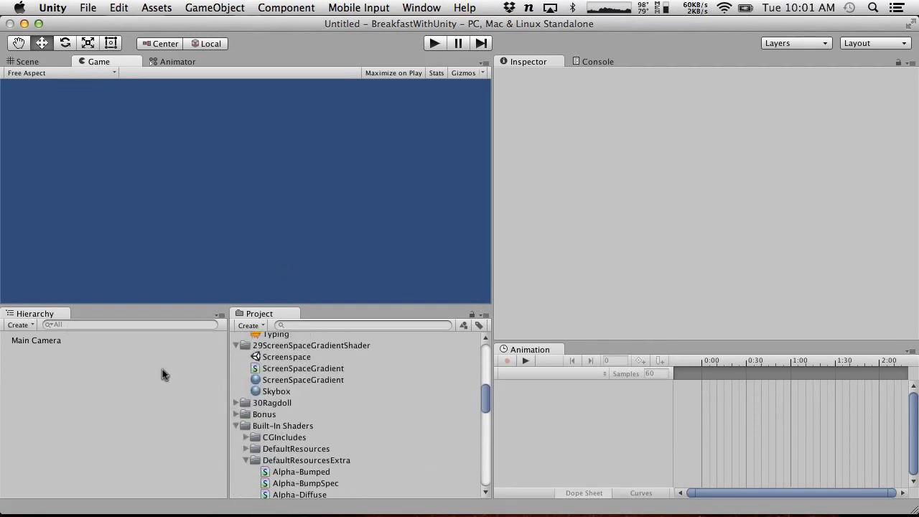
left_click(236, 402)
left_click(273, 414)
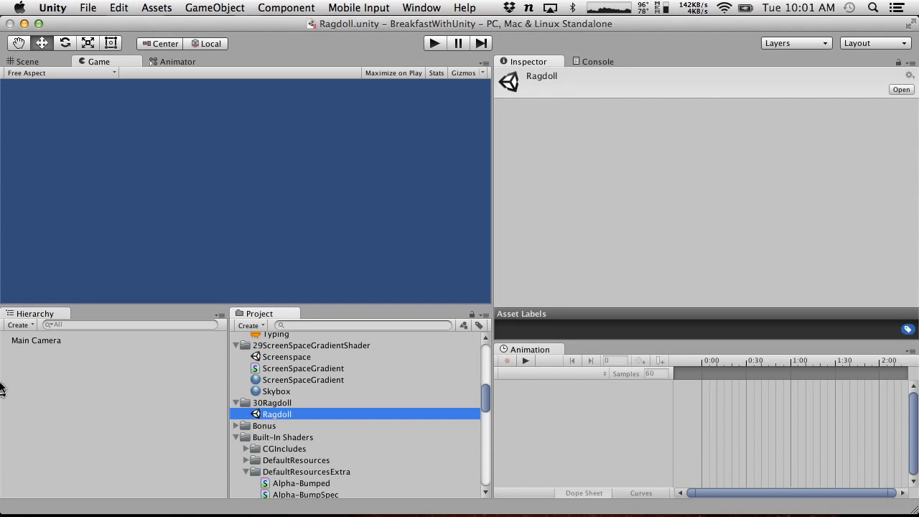
Open the Create Ragdoll wizard and move its window away from the screen corner.
left_click(19, 324)
mouse_move(71, 361)
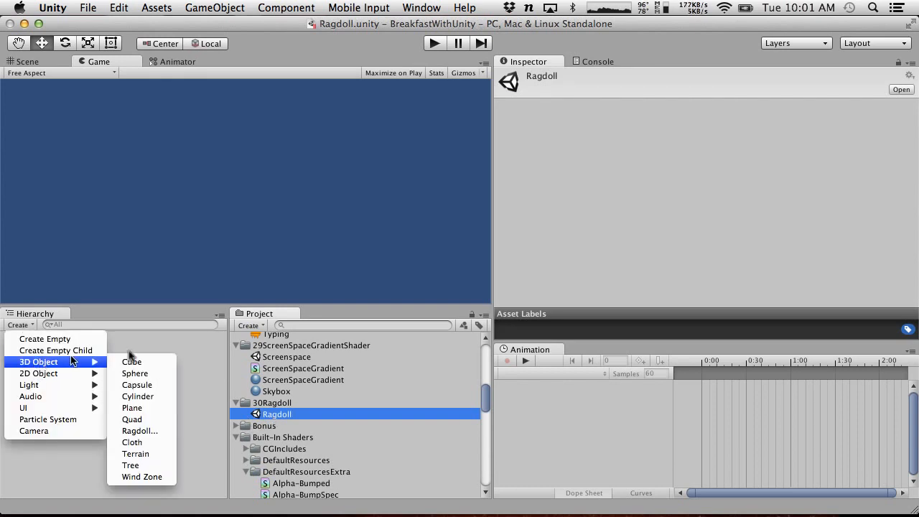
left_click(147, 431)
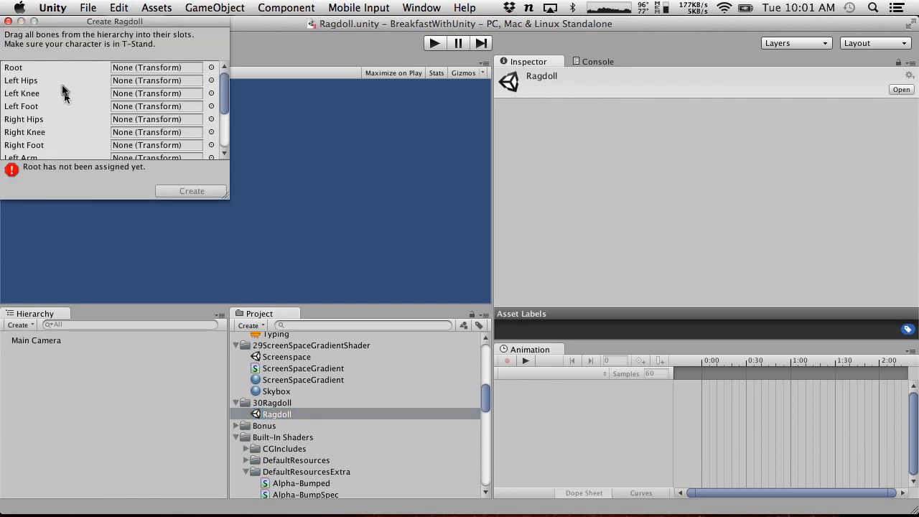
left_click_drag(69, 24, 179, 72)
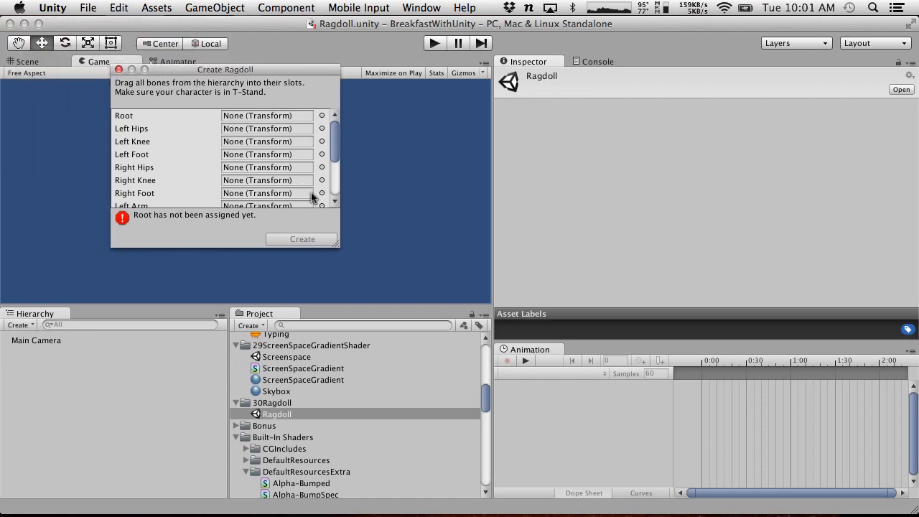
mouse_move(335, 146)
left_mouse_down()
mouse_move(336, 183)
mouse_move(335, 134)
left_mouse_up()
mouse_move(338, 137)
left_mouse_down()
mouse_move(337, 163)
mouse_move(337, 127)
left_mouse_up()
left_click(280, 7)
mouse_move(287, 7)
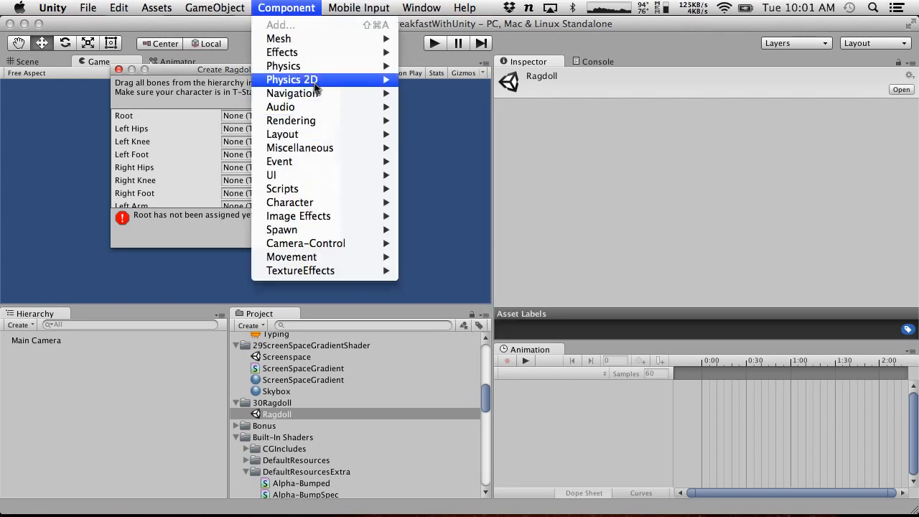
mouse_move(318, 66)
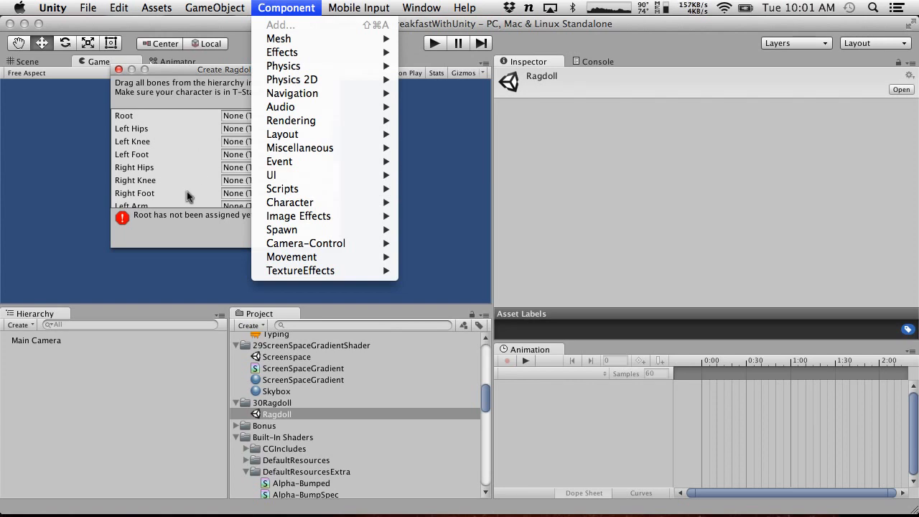
left_click(148, 332)
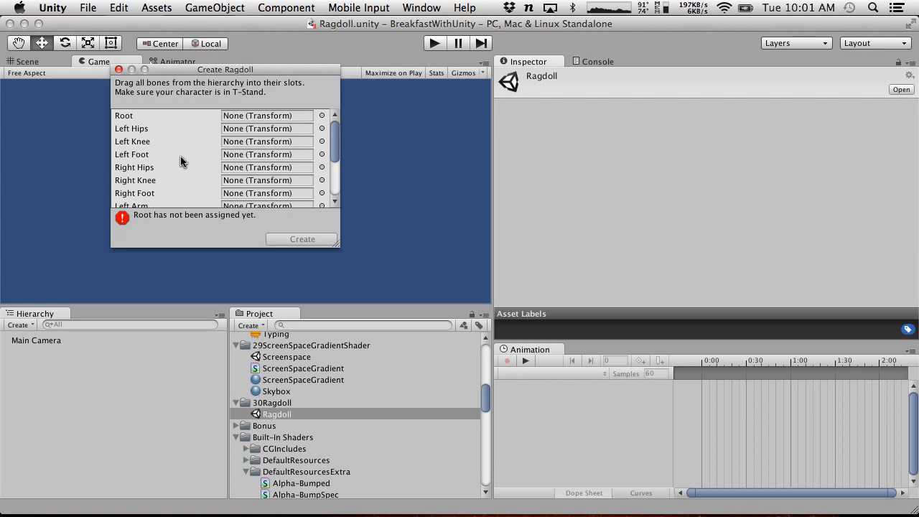
Review the wizard's bone slots from the arms to the head plus its mass and strength settings, and close it without creating a ragdoll.
scroll(180, 160, "down", 2)
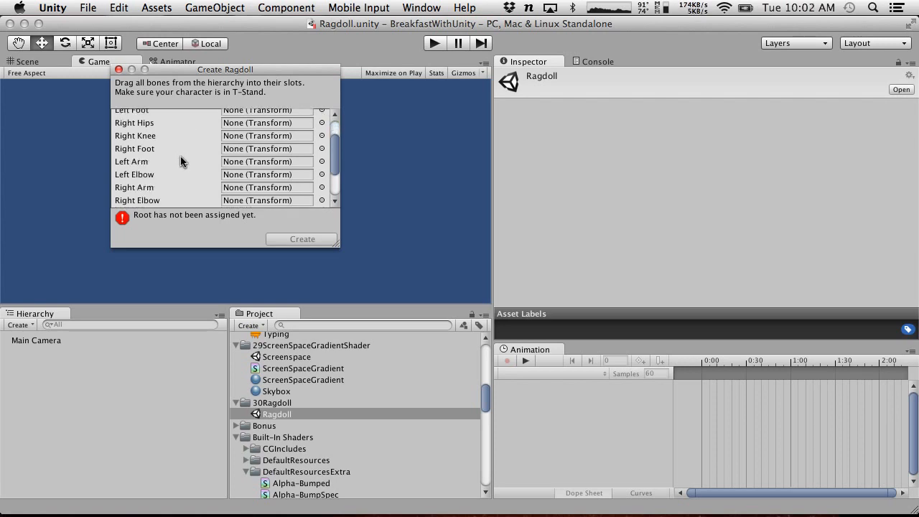
scroll(198, 147, "down", 1)
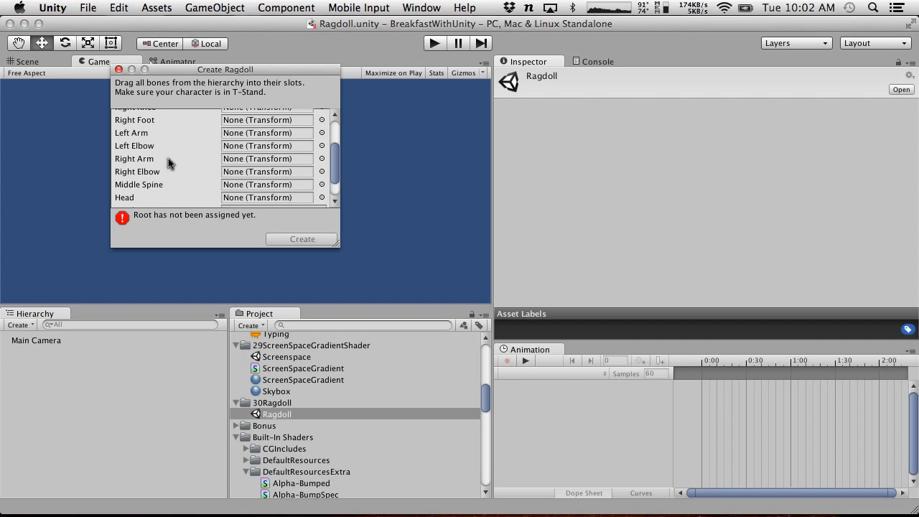
scroll(168, 158, "down", 1)
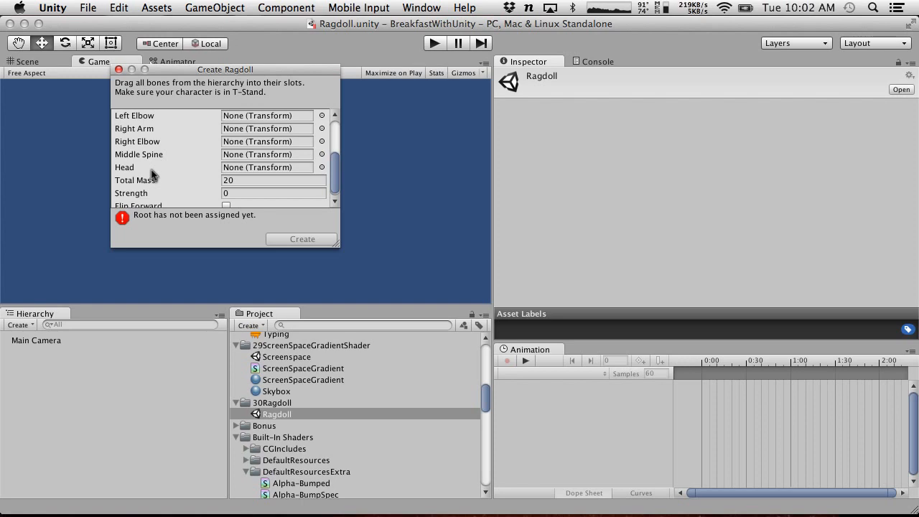
scroll(167, 158, "up", 1)
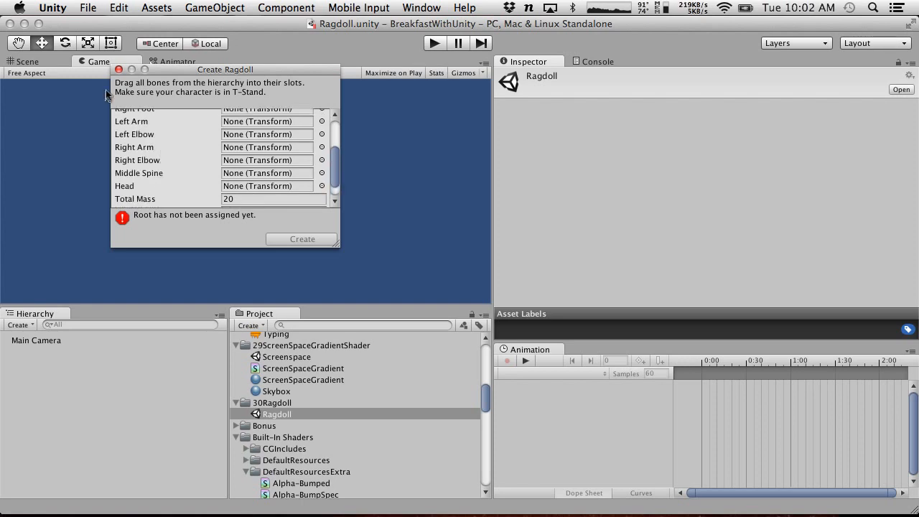
left_click(119, 69)
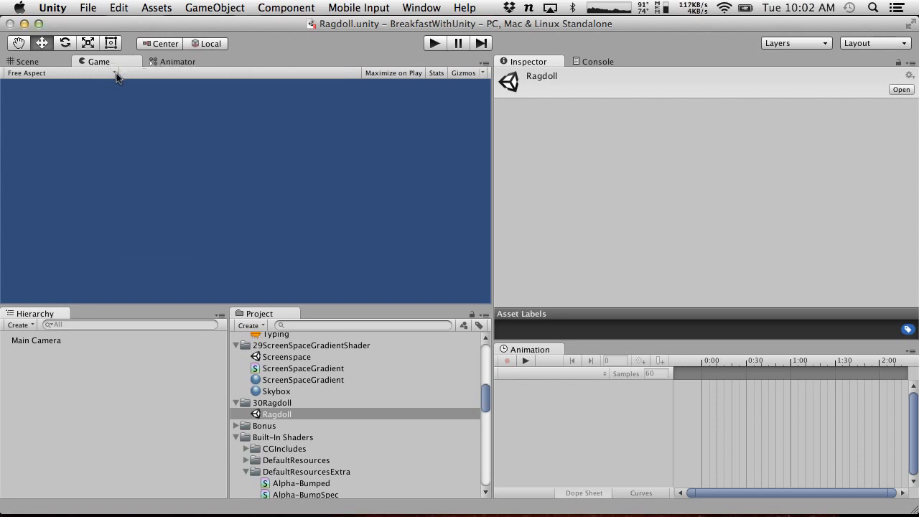
Add a sphere to the scene and frame it in the Scene view.
left_click(21, 324)
mouse_move(56, 361)
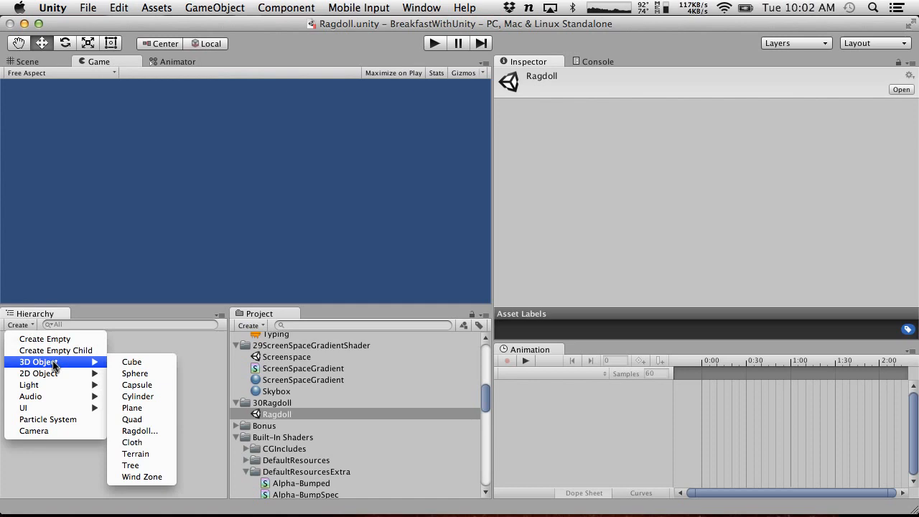
left_click(144, 374)
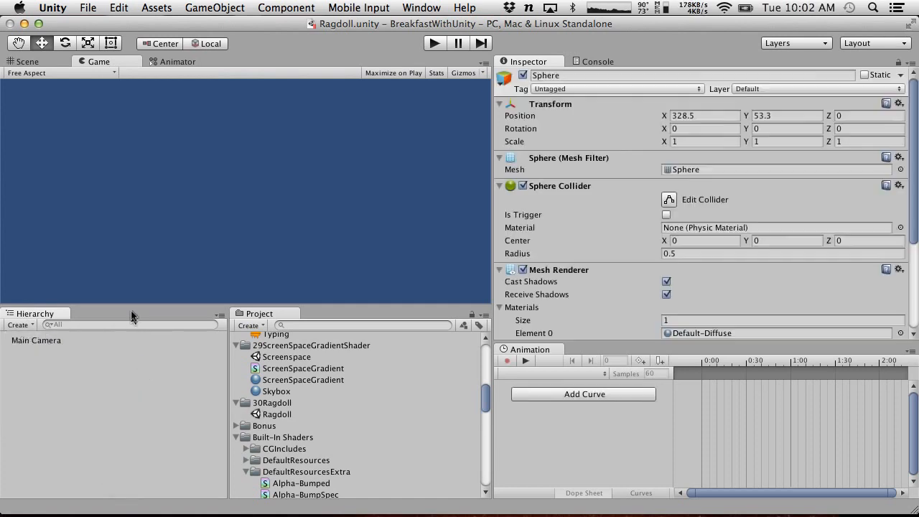
left_click(33, 366)
left_click(23, 350)
left_click(28, 61)
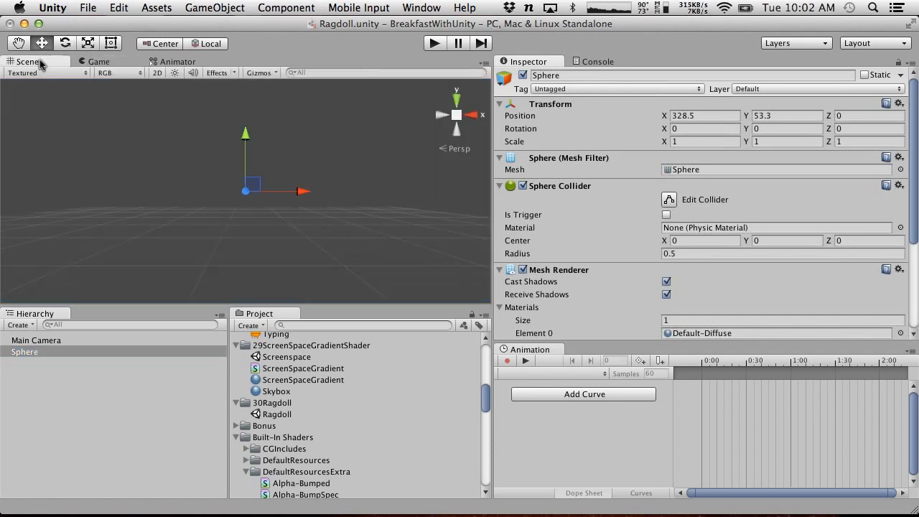
key("f")
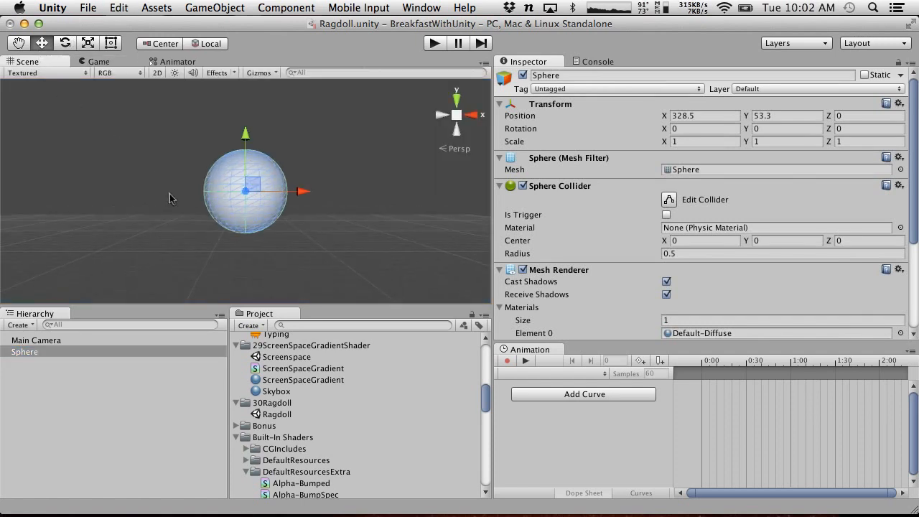
Set the sphere's X and Y position to 0 so that it sits at the world origin.
left_click(709, 115)
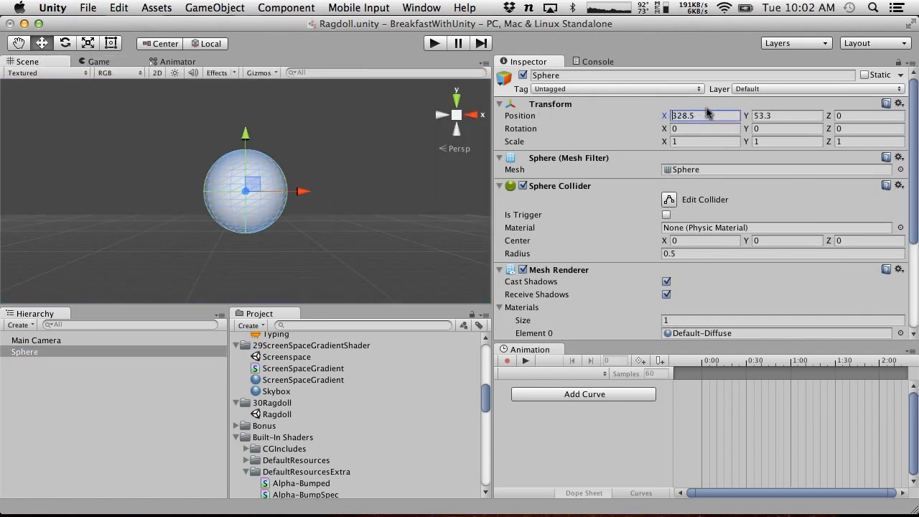
type("0")
key("Tab")
type("0")
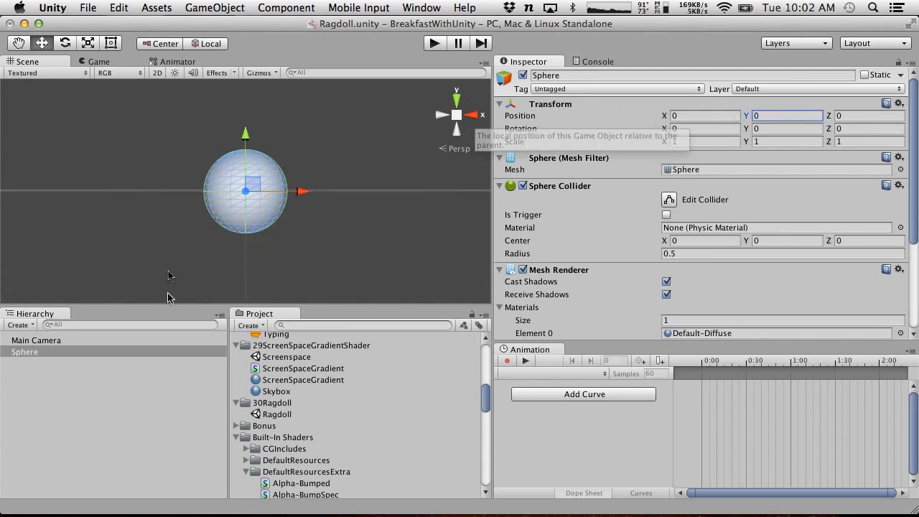
Add a capsule to the scene and place it below and beside the sphere at about X -0.47, Y -0.77.
left_click_drag(162, 170, 220, 147, "alt")
scroll(164, 204, "down", 5)
scroll(165, 204, "up", 2)
scroll(220, 146, "down", 4)
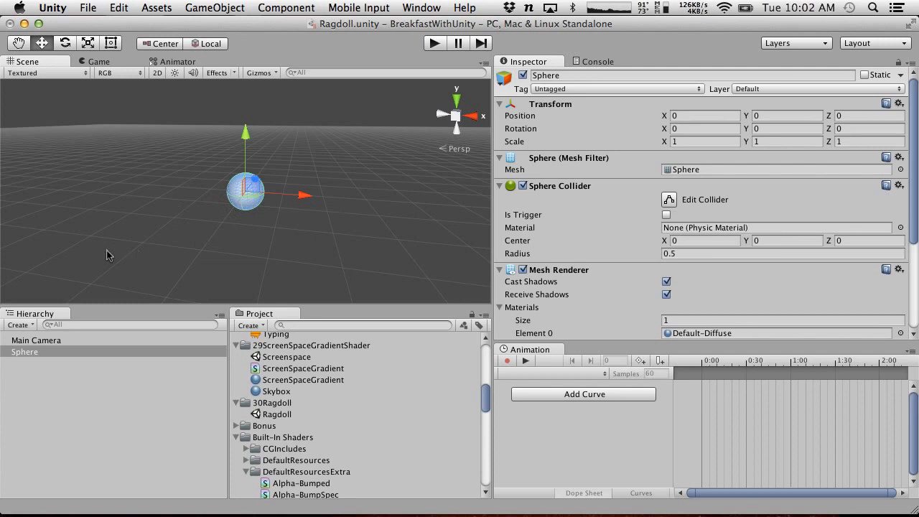
left_click(22, 325)
mouse_move(50, 361)
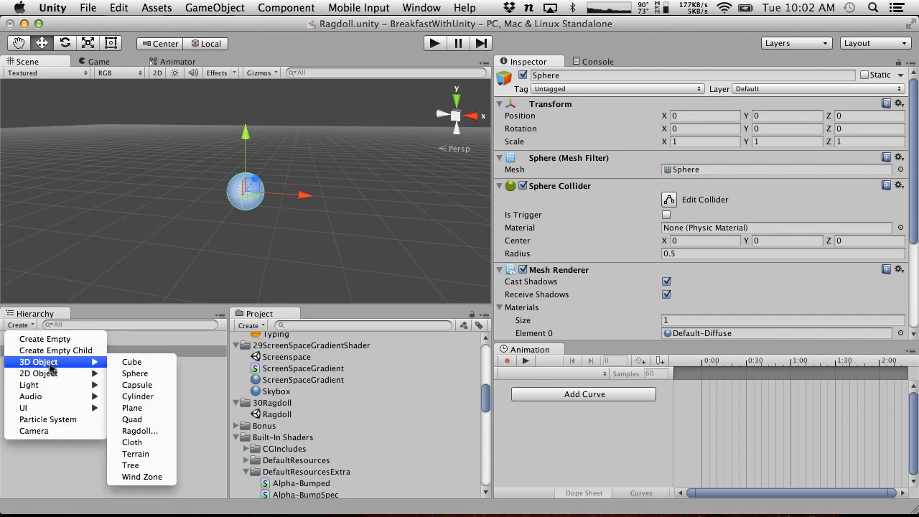
left_click(152, 386)
left_click_drag(246, 131, 240, 176)
left_click_drag(304, 241, 287, 242)
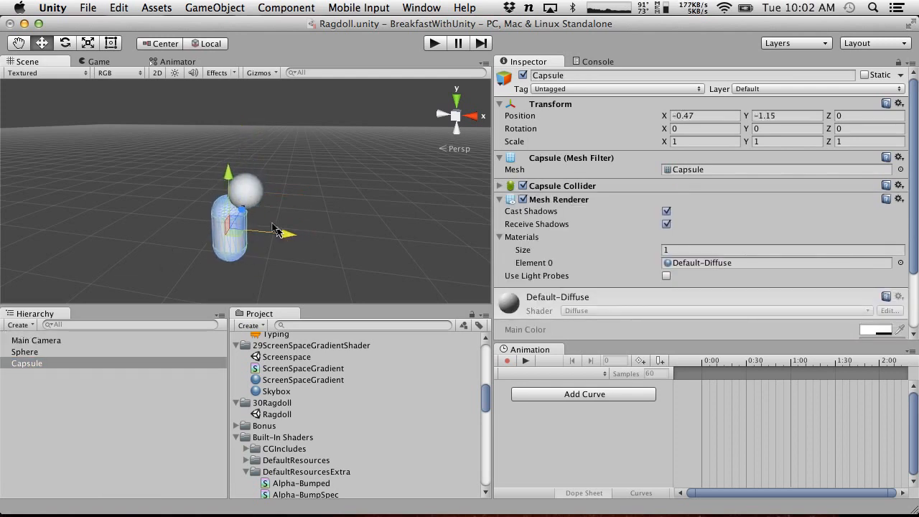
left_click_drag(225, 170, 229, 155)
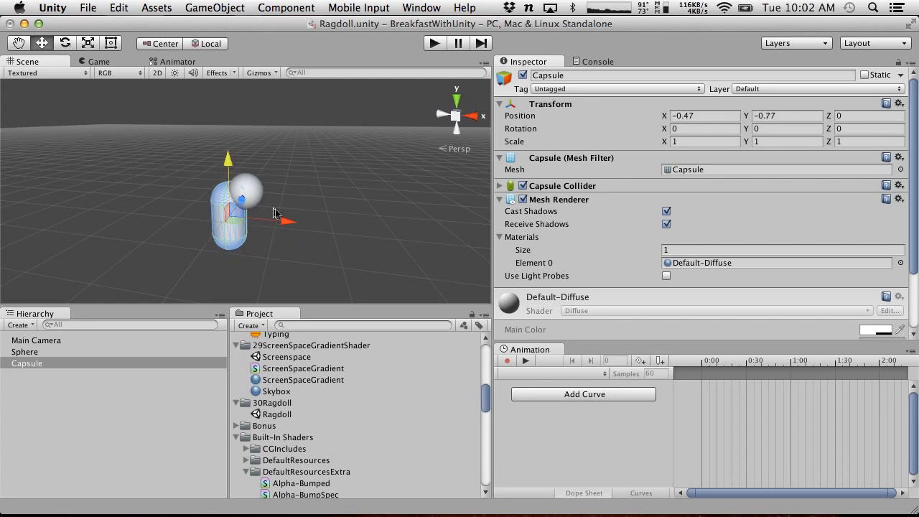
Reopen the Create Ragdoll wizard to check which leg bones it requires, and close it without creating a ragdoll.
left_click(64, 6)
left_click(82, 8)
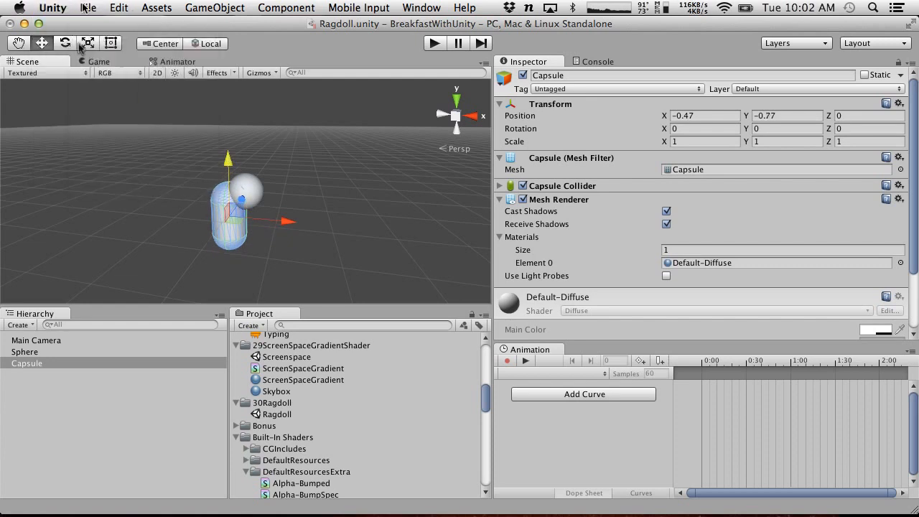
left_click(11, 326)
mouse_move(87, 361)
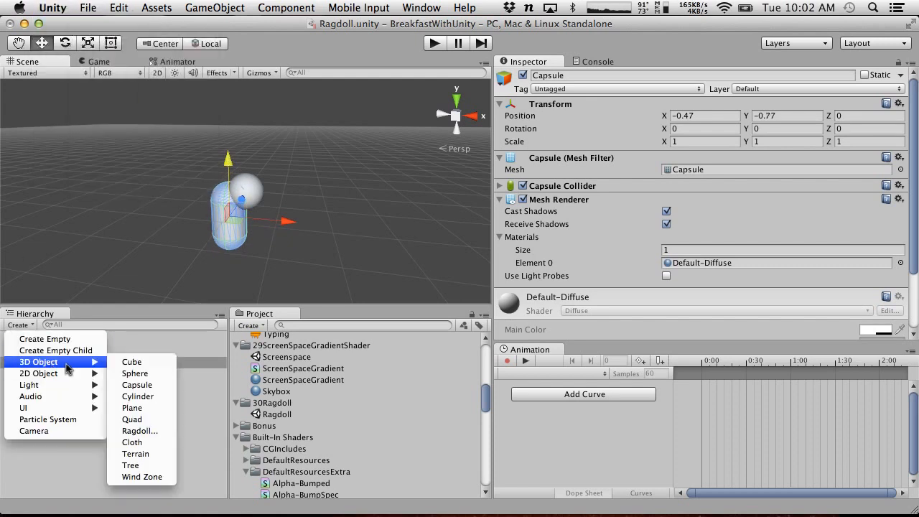
left_click(164, 434)
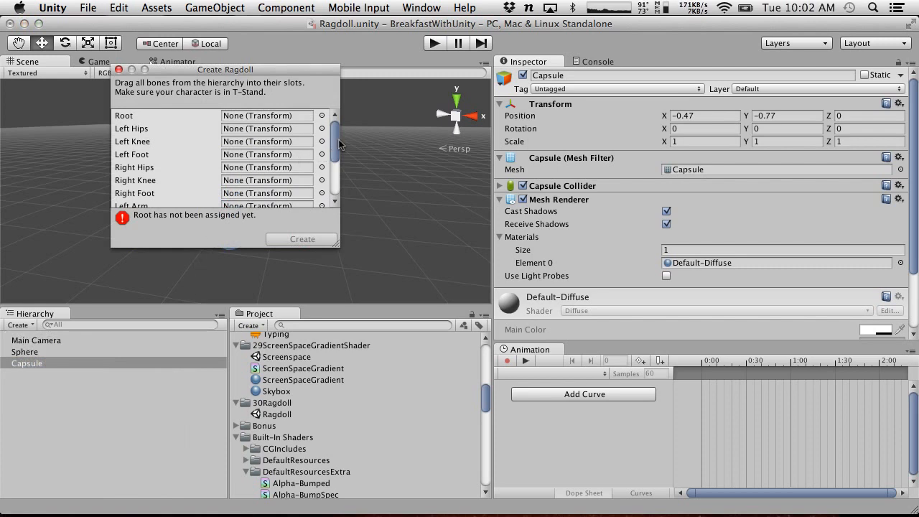
left_click(118, 70)
Slim the capsule by setting its scale to 0.5 on X, 1 on Y and 0.5 on Z.
left_click_drag(171, 221, 211, 256, "alt")
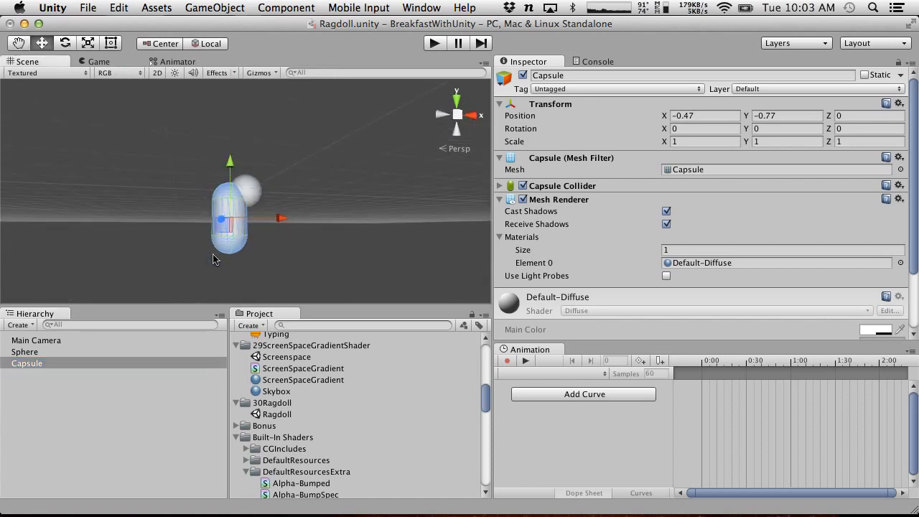
left_click(691, 142)
type(".5")
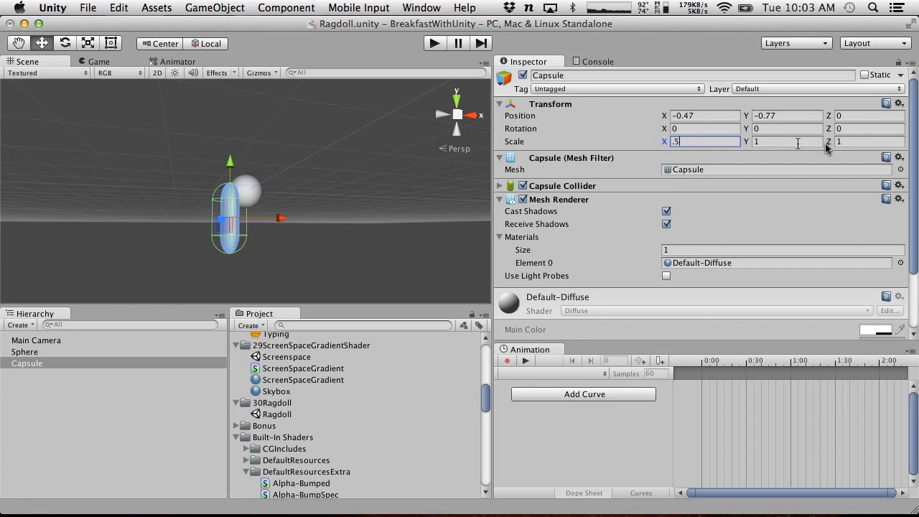
key("Tab")
type(".5")
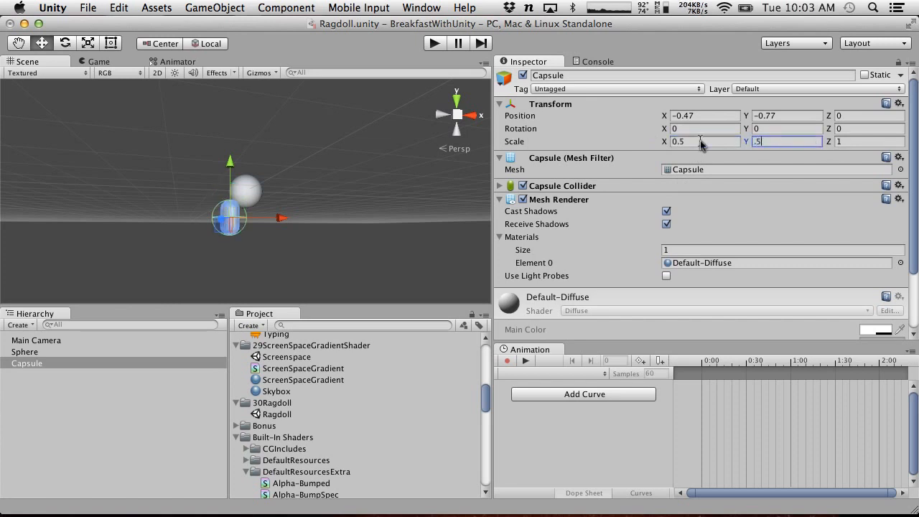
key("BackSpace")
key("BackSpace")
type("1")
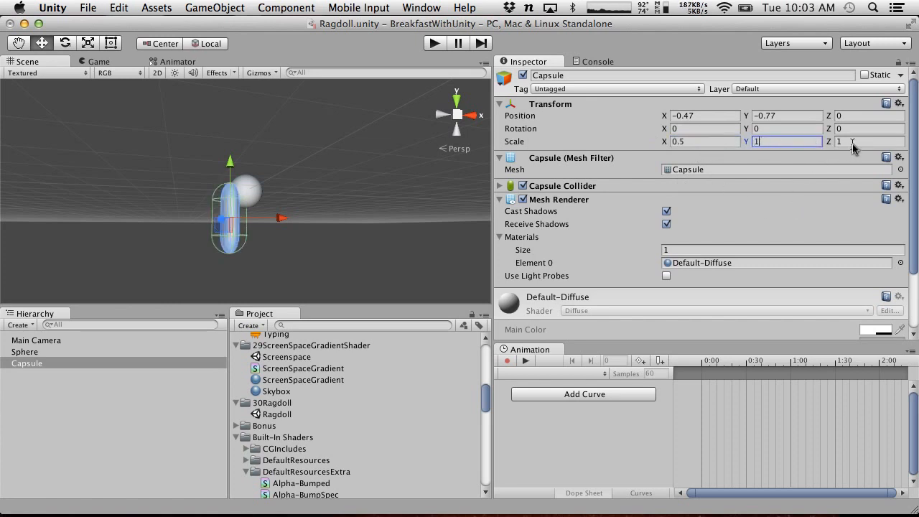
key("Tab")
type(".5")
Shorten the capsule to a Y scale of 0.75 and shift it vertically to about Y -0.89, just under the sphere.
left_click_drag(249, 193, 355, 269, "alt")
left_click_drag(232, 157, 233, 172)
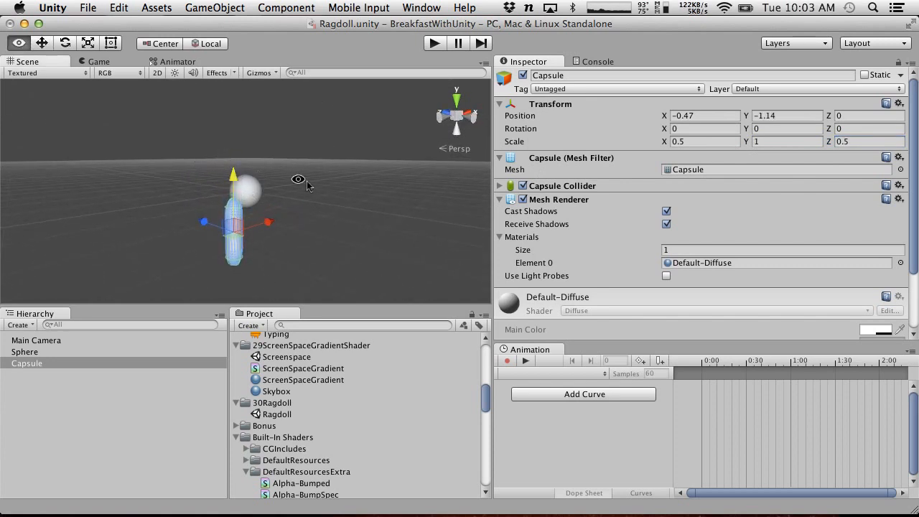
left_click_drag(302, 184, 137, 142, "alt")
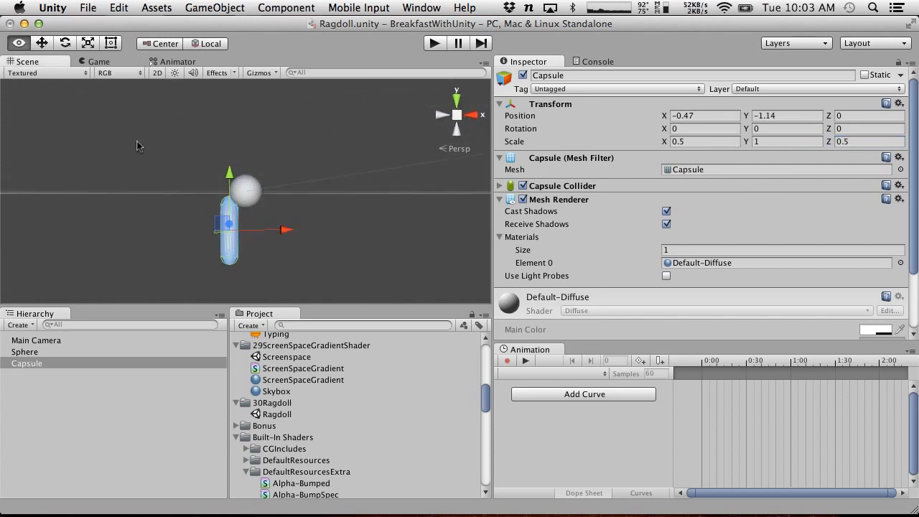
left_click(775, 142)
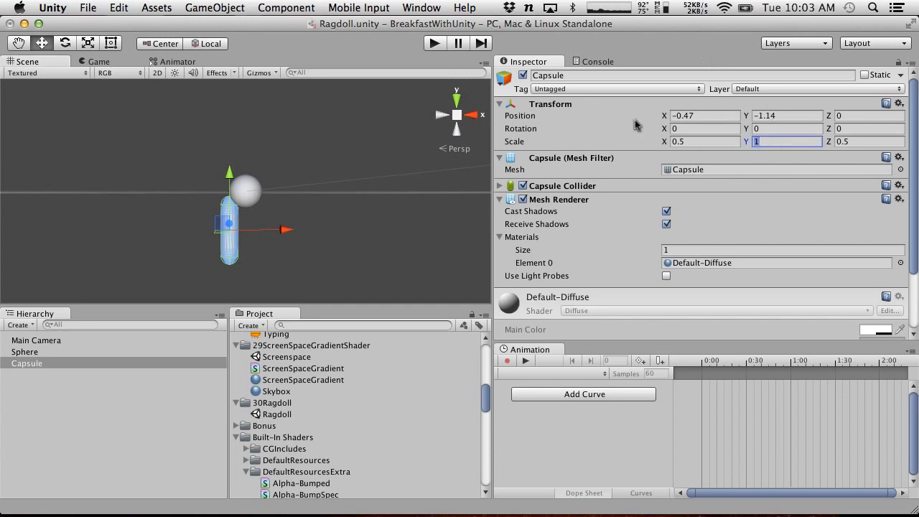
type(".75")
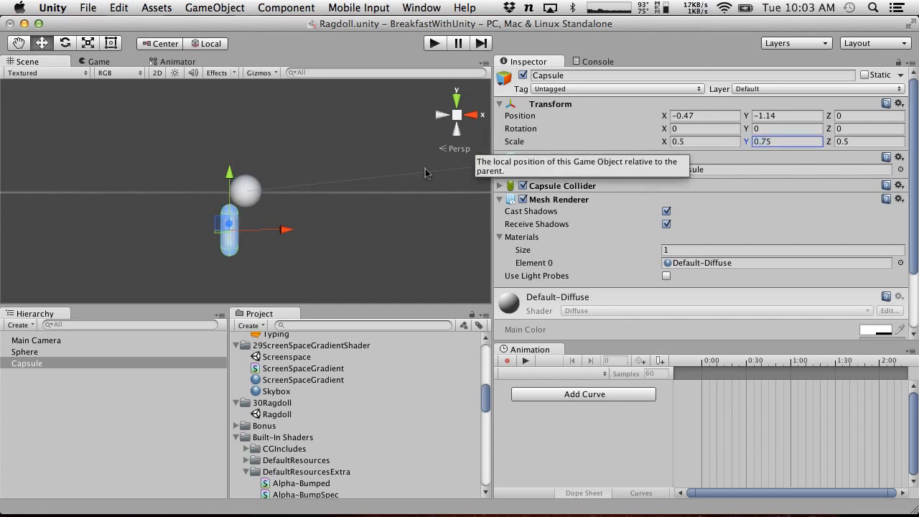
left_click_drag(231, 176, 231, 165)
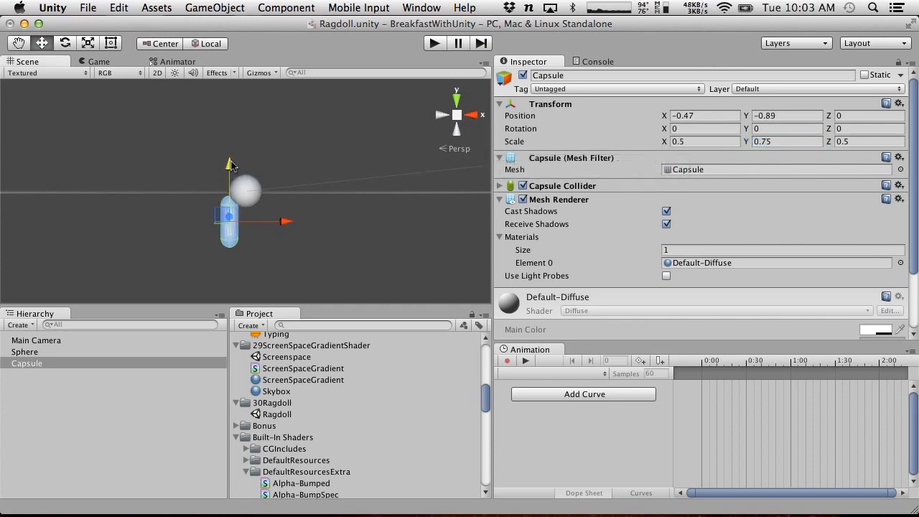
Round the capsule's position to X -0.5 and Y -0.9, and deselect it.
left_click_drag(421, 225, 354, 247, "alt")
left_click(683, 117)
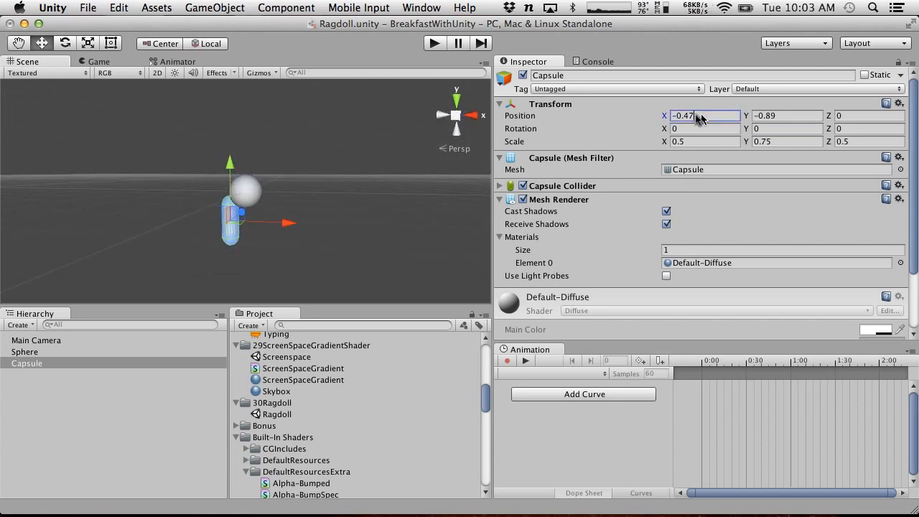
type("-0.5")
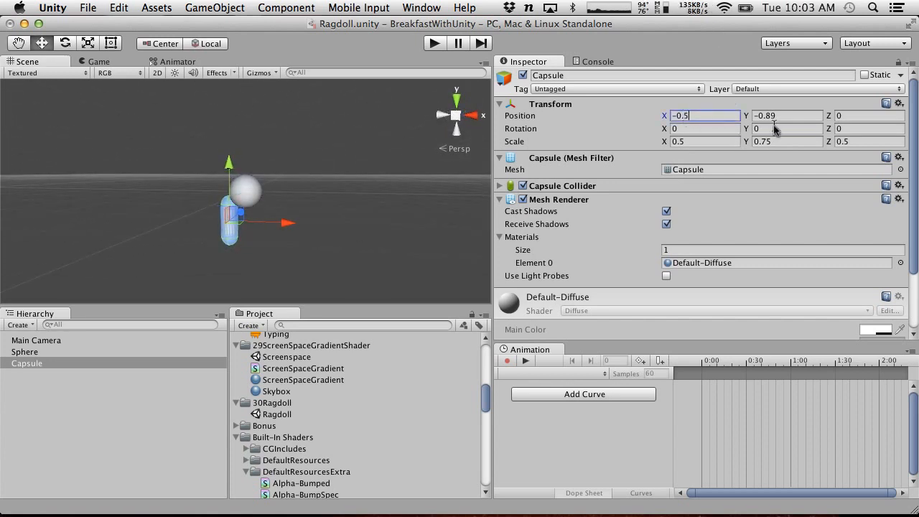
left_click_drag(363, 214, 359, 195)
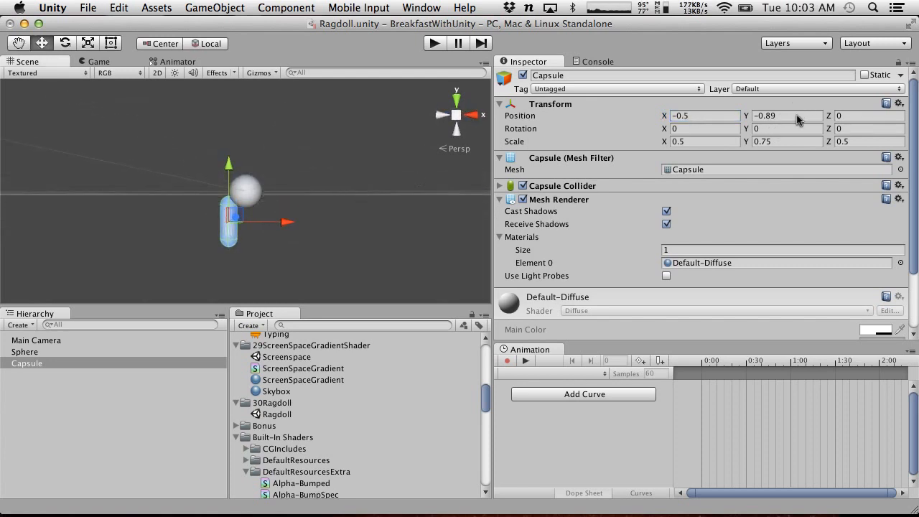
left_click(795, 118)
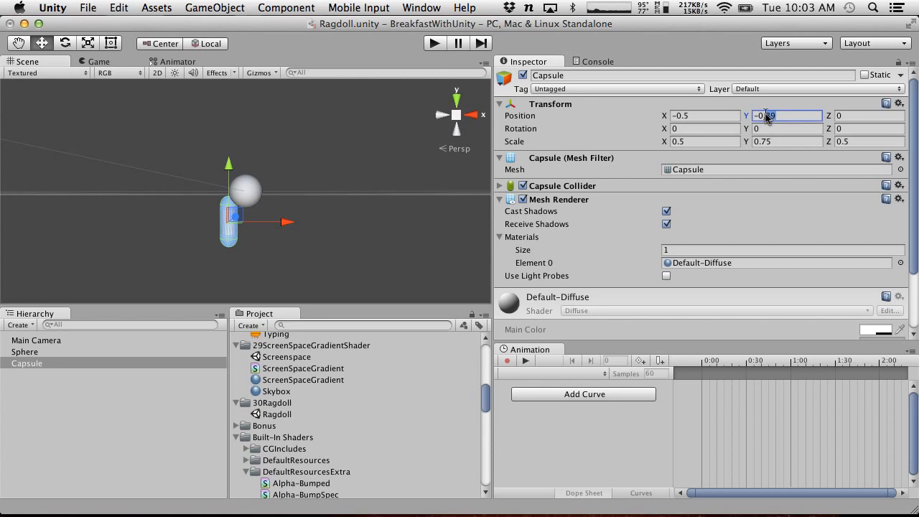
left_click(175, 267)
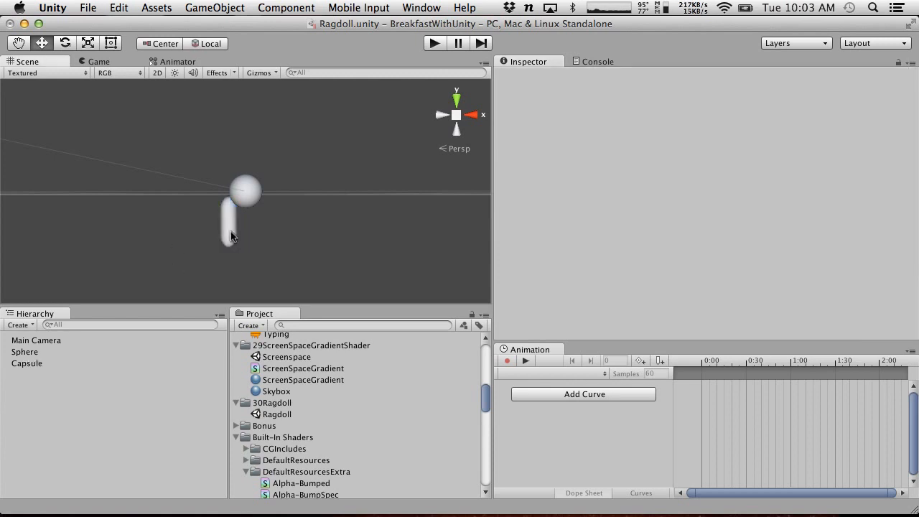
Duplicate the capsule and place the copy on the sphere's opposite side at X 0.5.
left_click(230, 232)
key("super+d")
left_click_drag(288, 224, 321, 222)
left_click(686, 118)
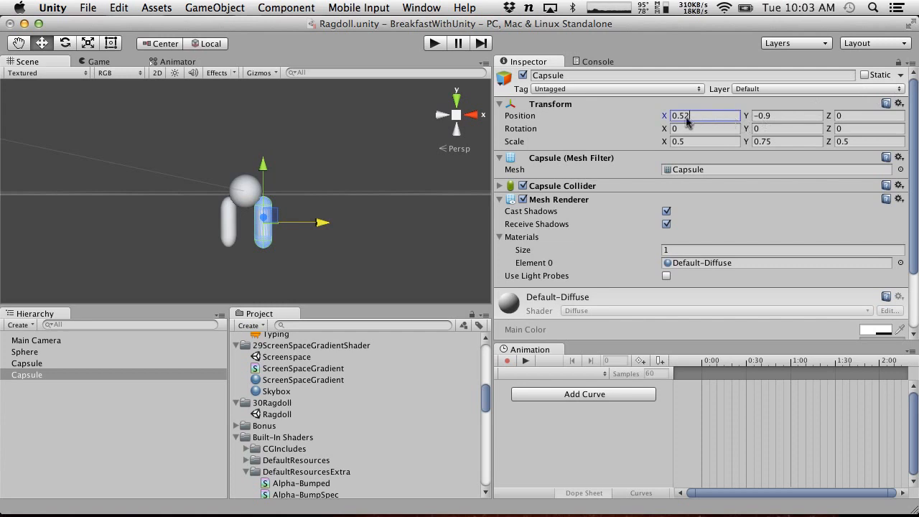
key("BackSpace")
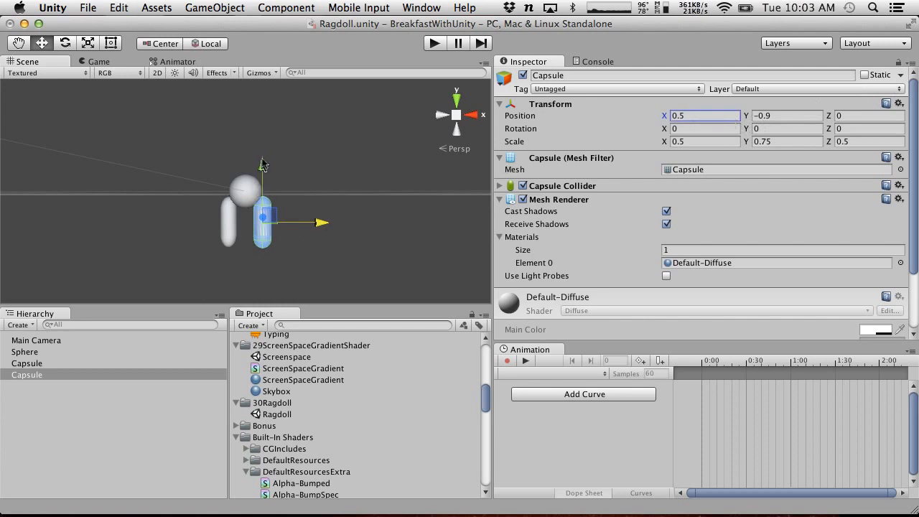
mouse_move(262, 162)
left_mouse_down()
mouse_move(262, 176)
mouse_move(260, 165)
left_mouse_up()
key("super+z")
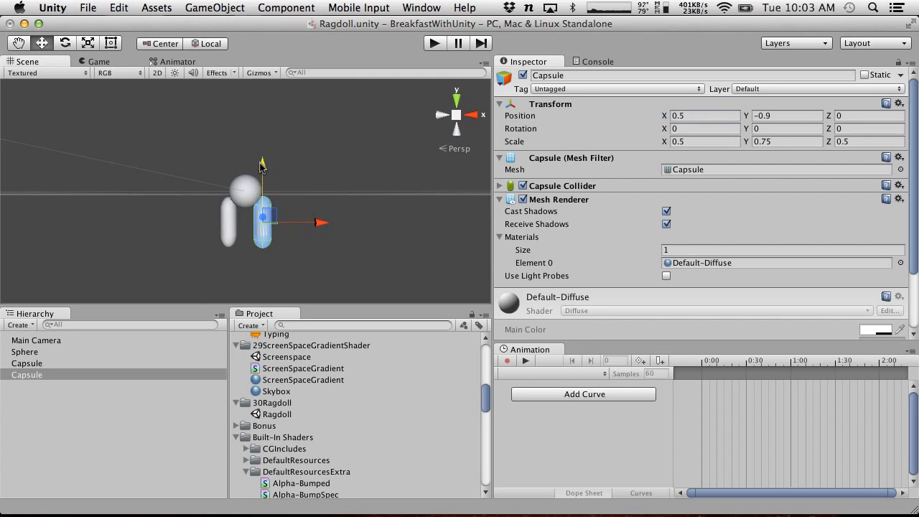
Duplicate the capsule at X 0.5 and move the copy straight down to about Y -2.1 as the lower leg.
left_click(292, 198)
left_click(267, 219)
key("super+d")
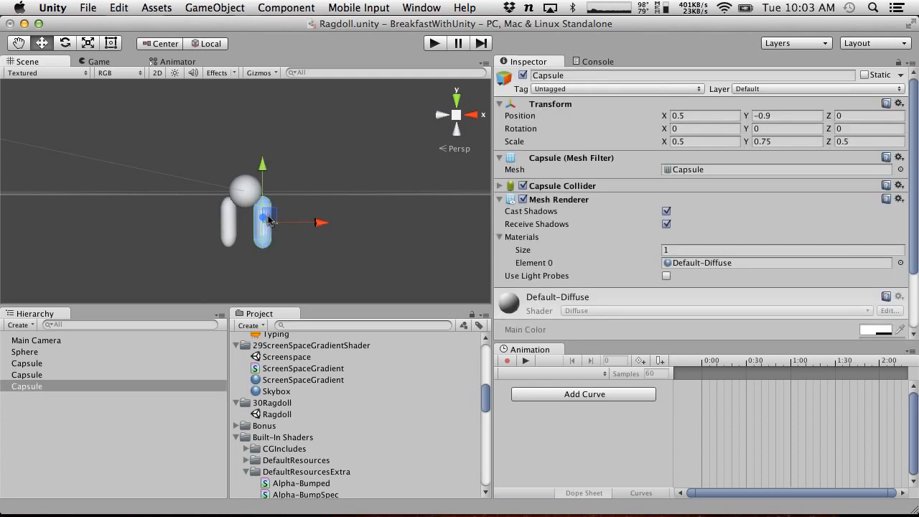
left_click_drag(263, 173, 354, 181)
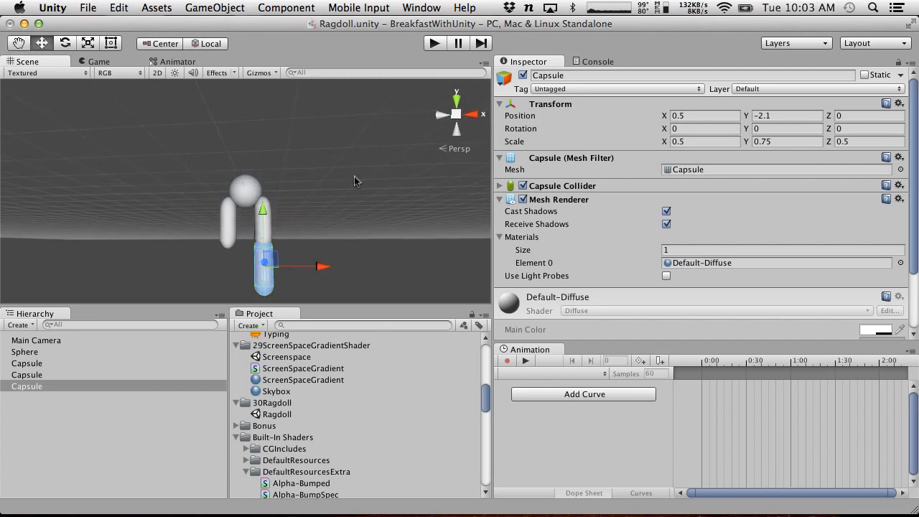
Duplicate the capsule at X -0.5 and move the copy straight down to about Y -2.12 as the other lower leg.
left_click(229, 239)
key("super+d")
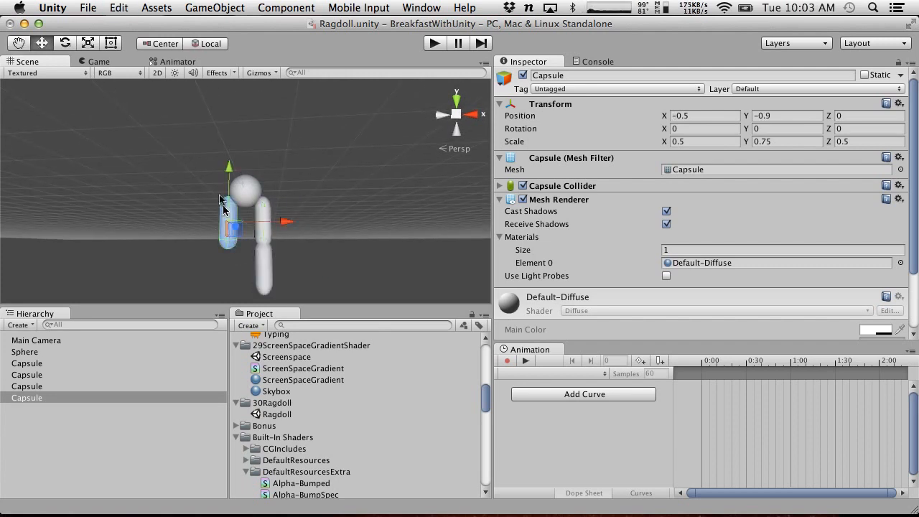
left_click_drag(226, 181, 233, 221)
Level the two lower-leg capsules by setting the Y position of each to -2.1.
left_click_drag(338, 250, 388, 215, "alt")
left_click(267, 294)
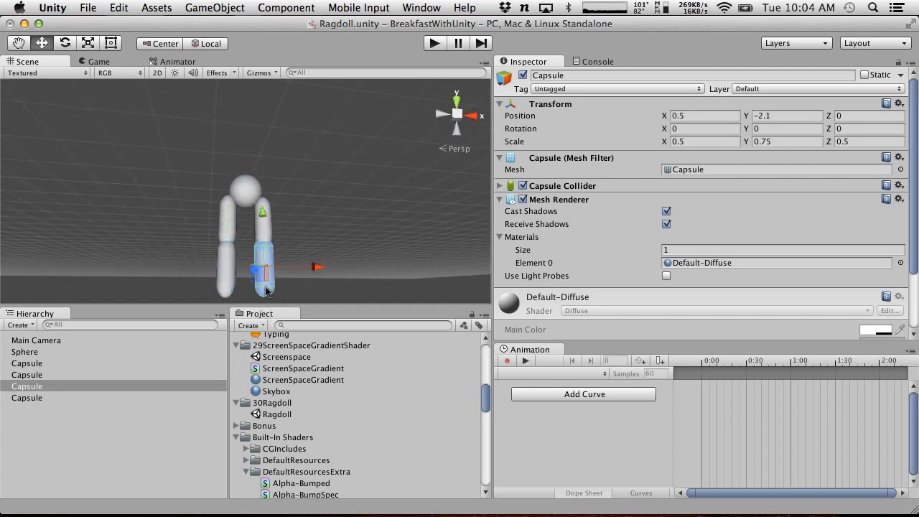
left_click(765, 116)
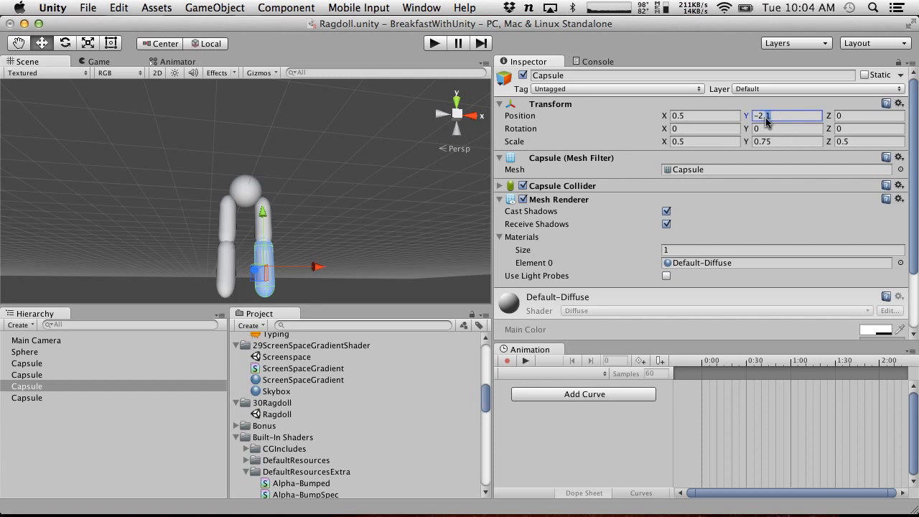
type("-2.0")
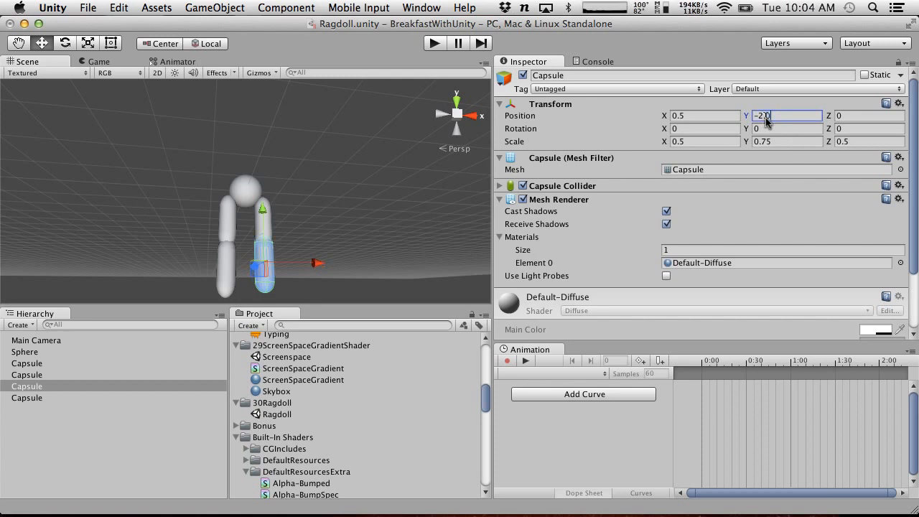
key("BackSpace")
type("1")
left_click(219, 271)
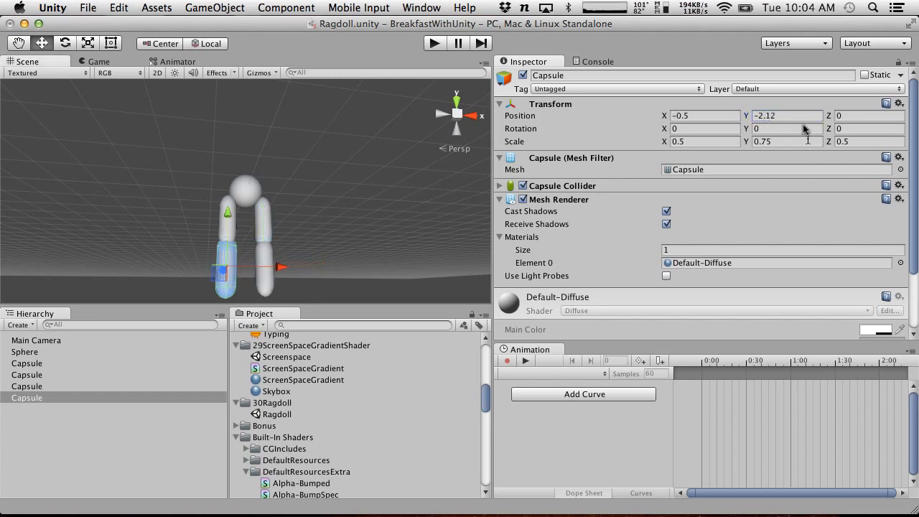
left_click(766, 115)
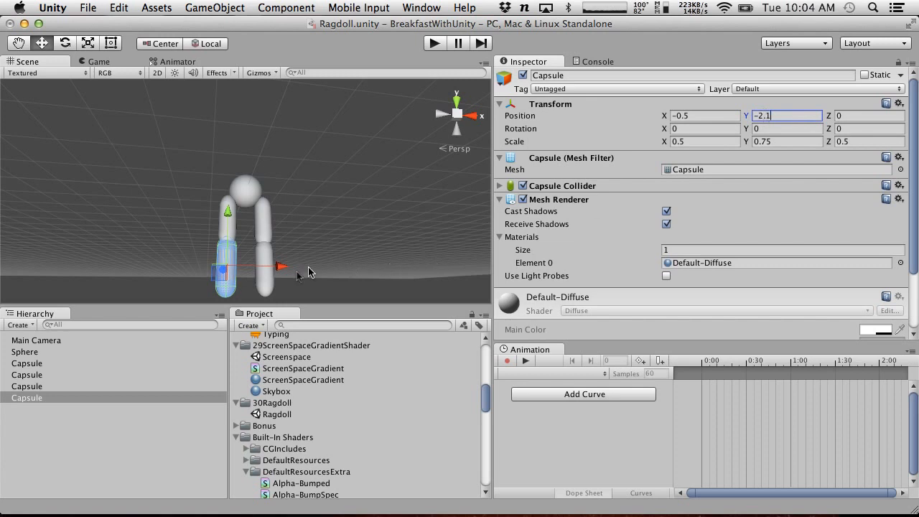
left_click(260, 285)
scroll(359, 237, "down", 4)
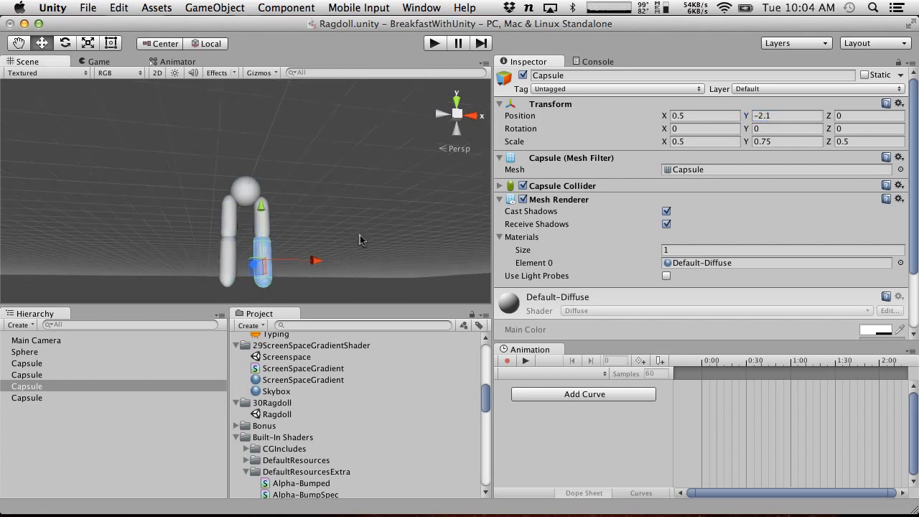
left_click(18, 325)
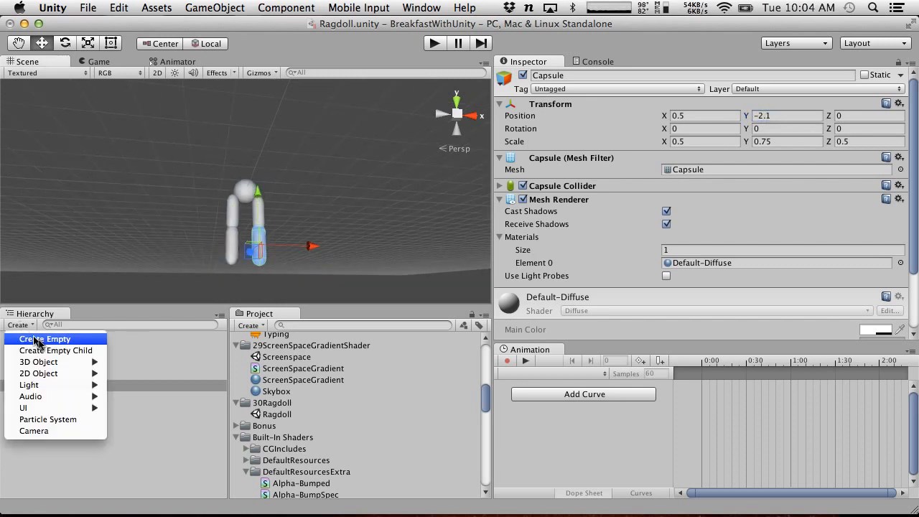
mouse_move(55, 363)
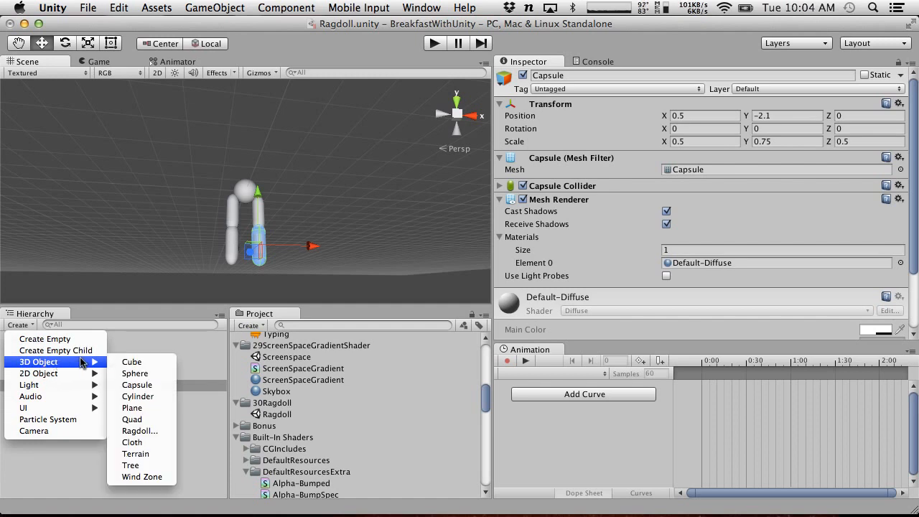
left_click(129, 373)
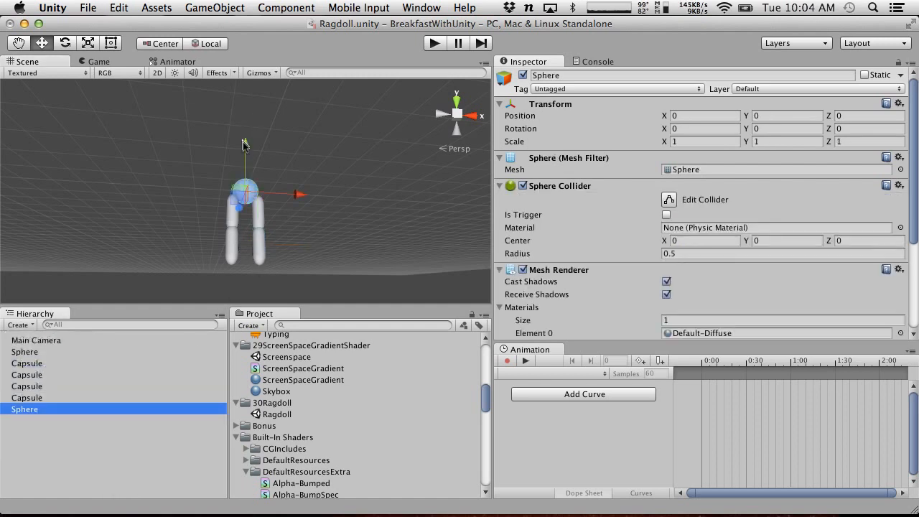
left_click_drag(242, 145, 246, 208)
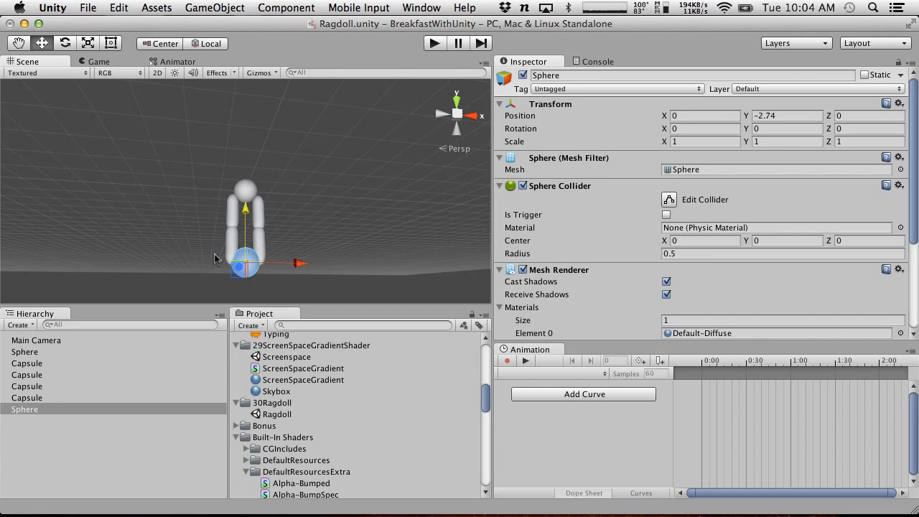
left_click_drag(245, 208, 182, 332, "alt")
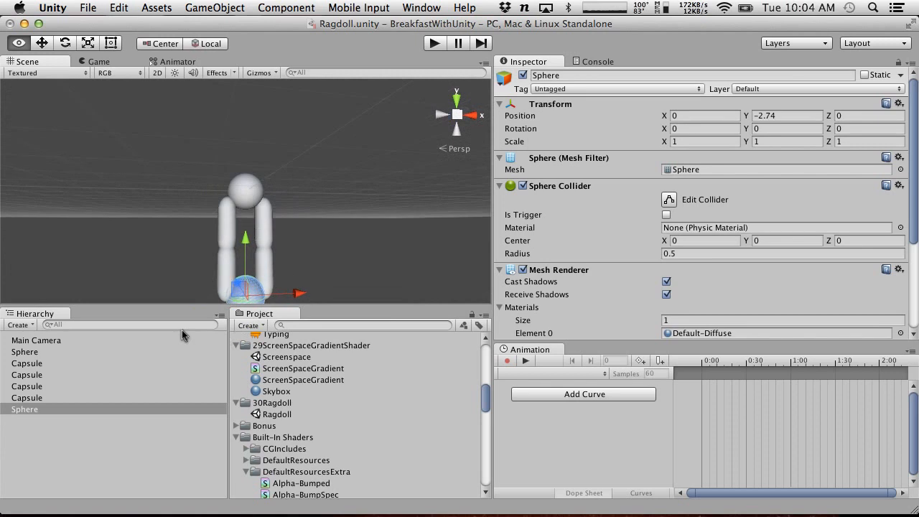
scroll(204, 298, "down", 5)
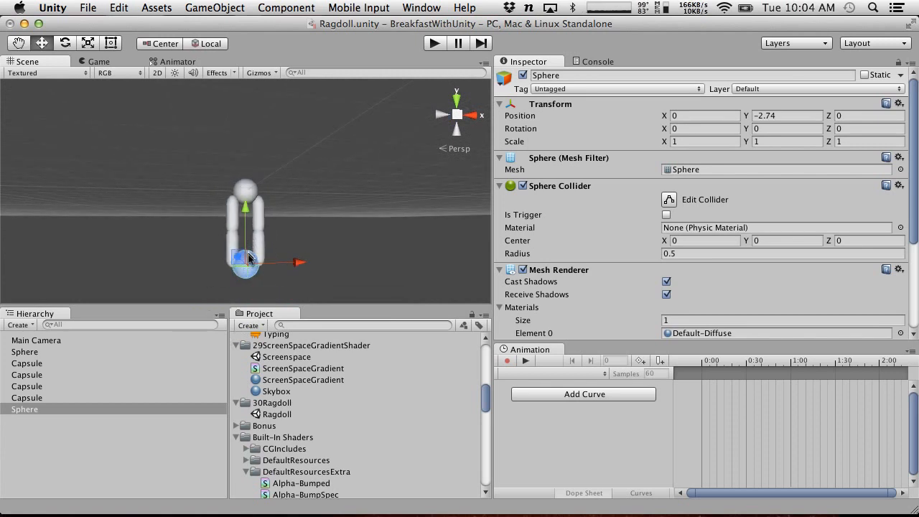
key("super+BackSpace")
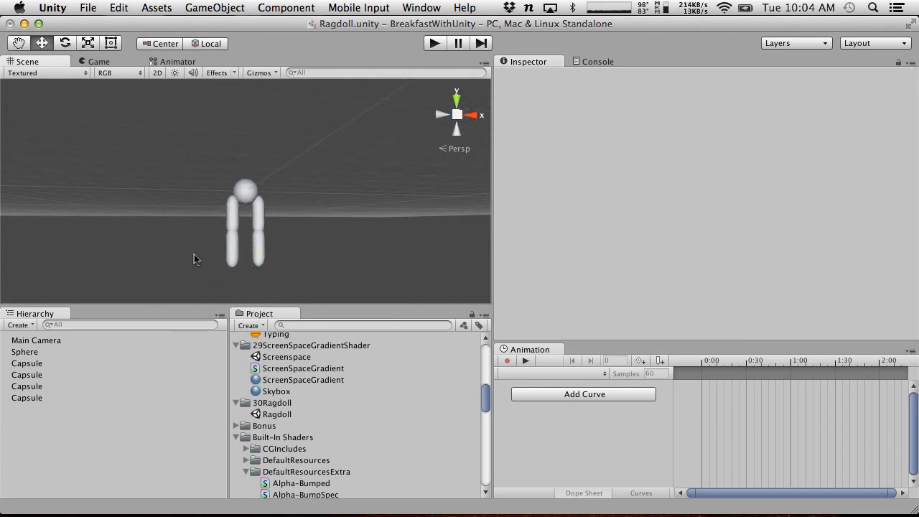
Open the Create Ragdoll wizard, review which bone slots it needs for the legs, arms, spine and head, and close it.
left_click(84, 7)
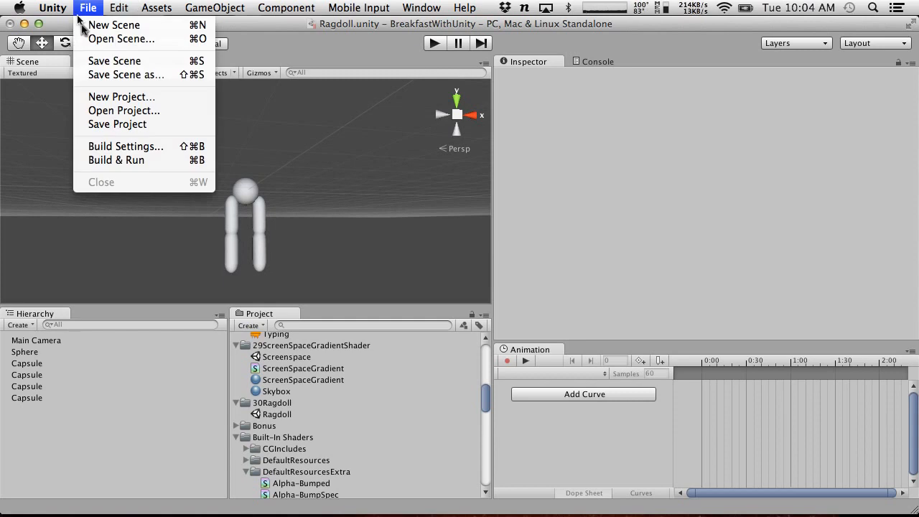
left_click(81, 7)
left_click(18, 324)
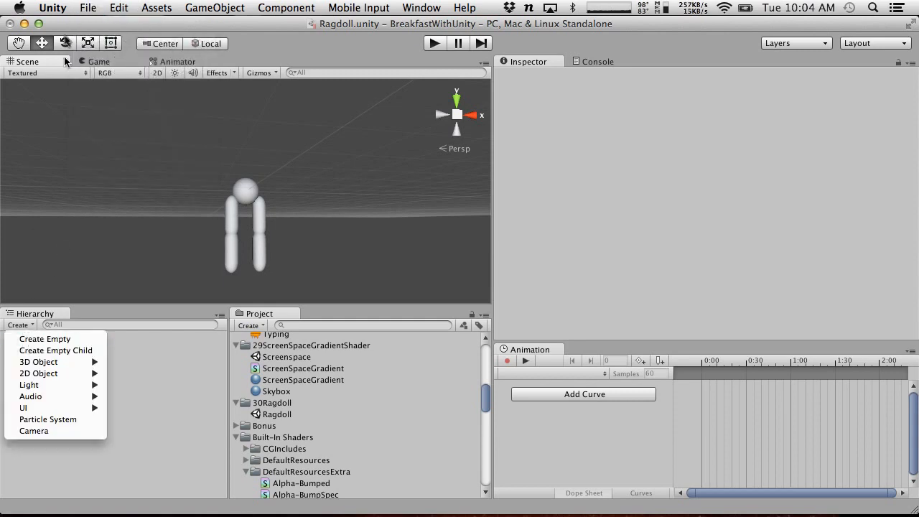
left_click(85, 8)
left_click(86, 116)
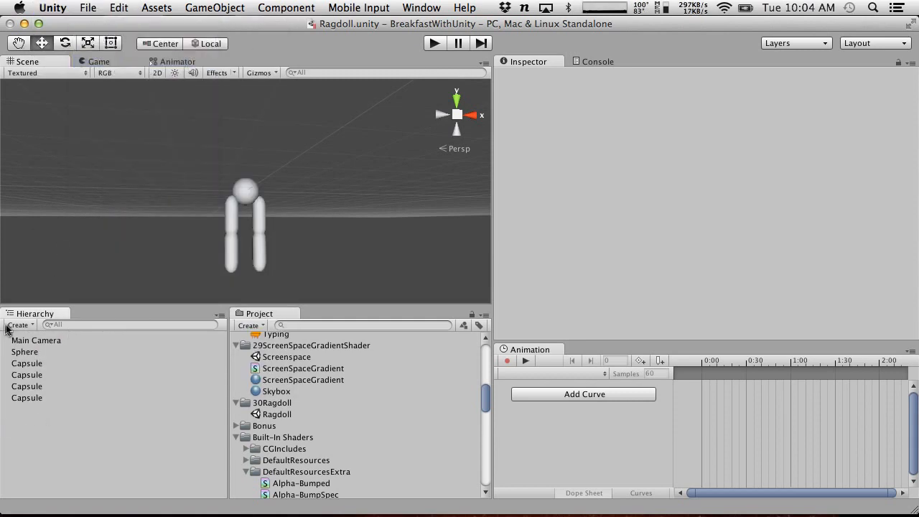
left_click(9, 327)
mouse_move(65, 362)
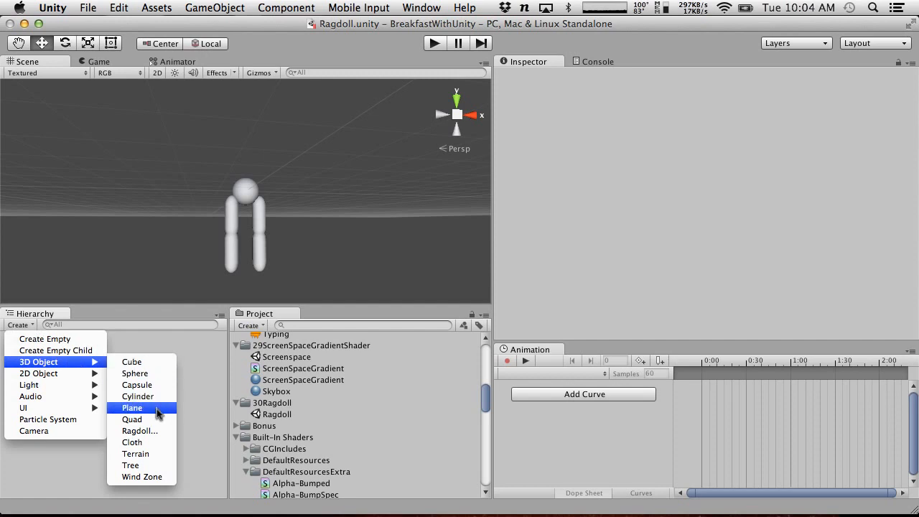
left_click(158, 430)
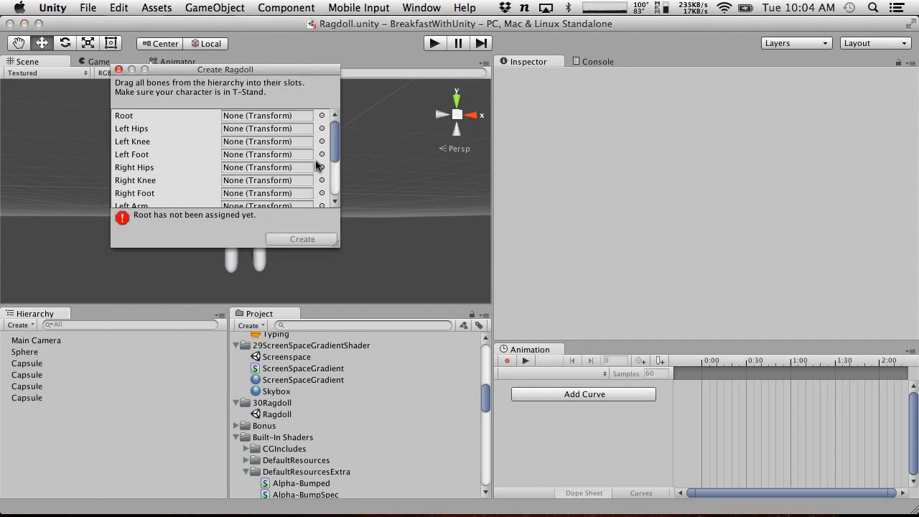
scroll(332, 144, "down", 5)
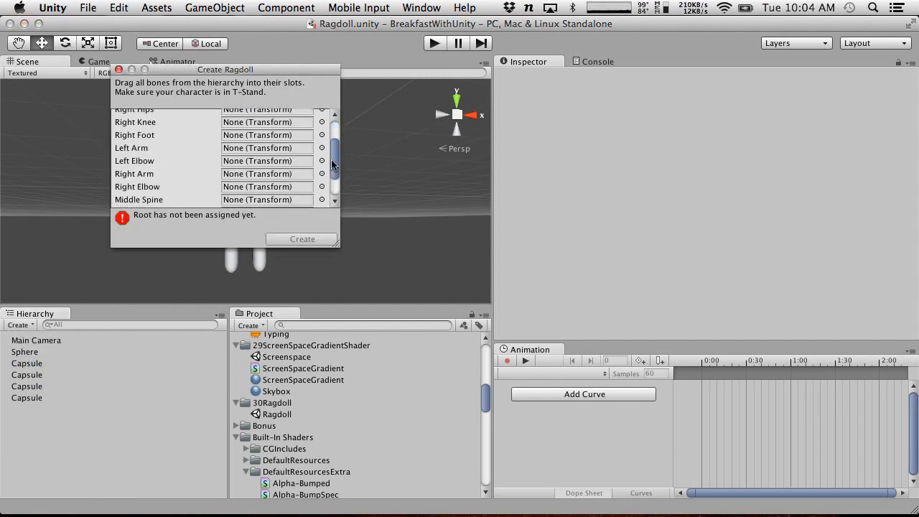
scroll(332, 143, "up", 5)
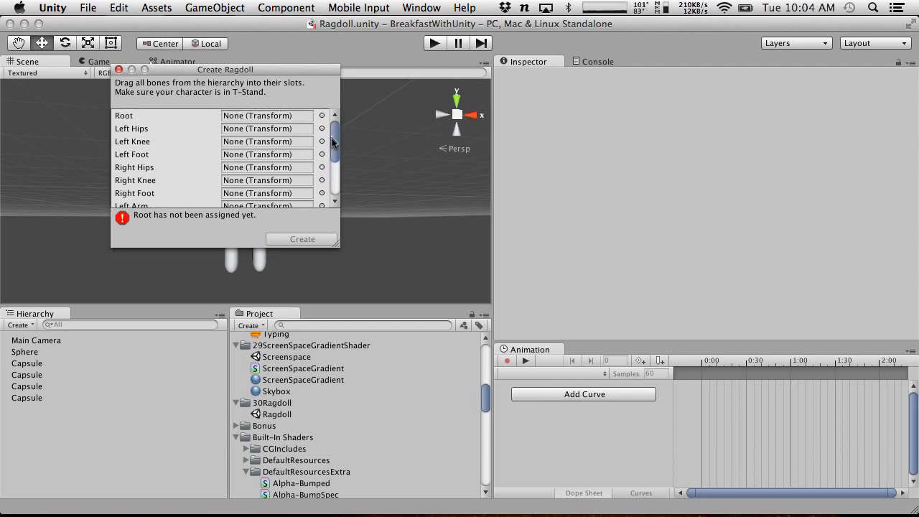
left_click_drag(332, 139, 335, 172)
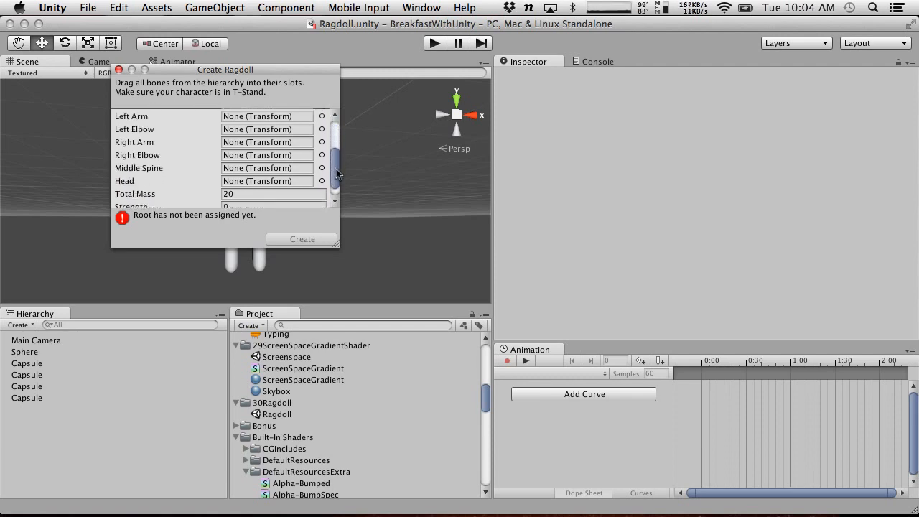
left_click(119, 70)
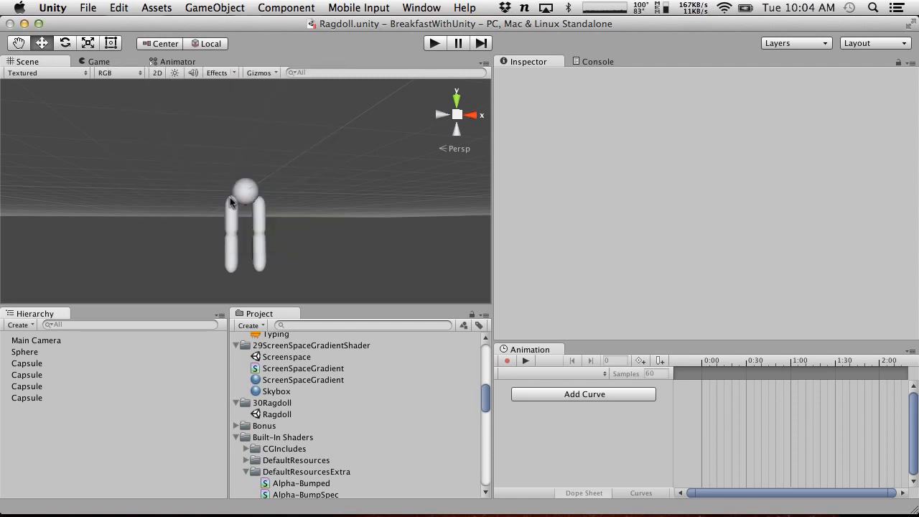
Reopen the Create Ragdoll wizard to check the remaining body parts against its bone list, and close it again.
left_click(92, 7)
left_click(56, 371)
left_click(25, 326)
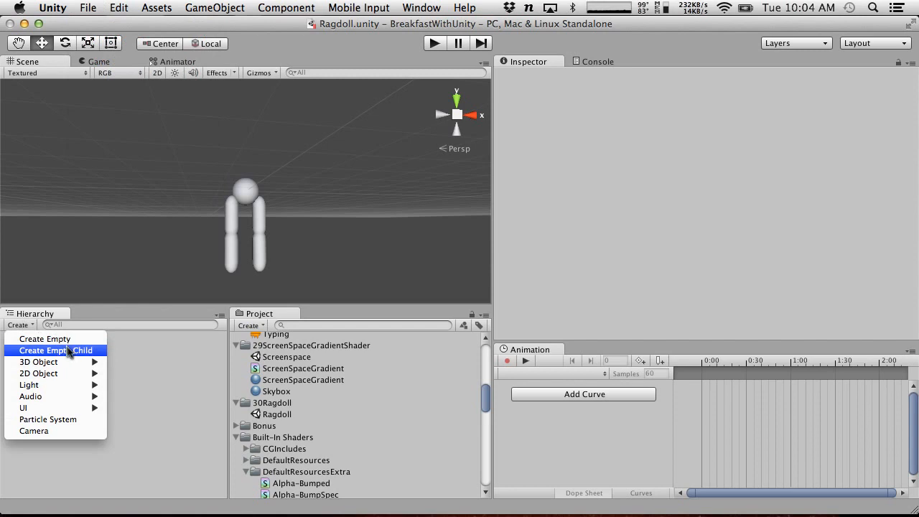
mouse_move(76, 362)
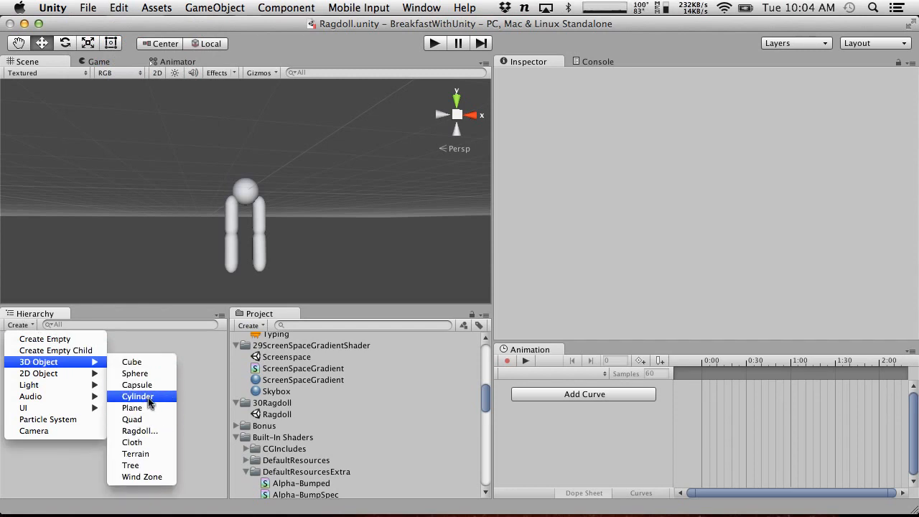
left_click(140, 431)
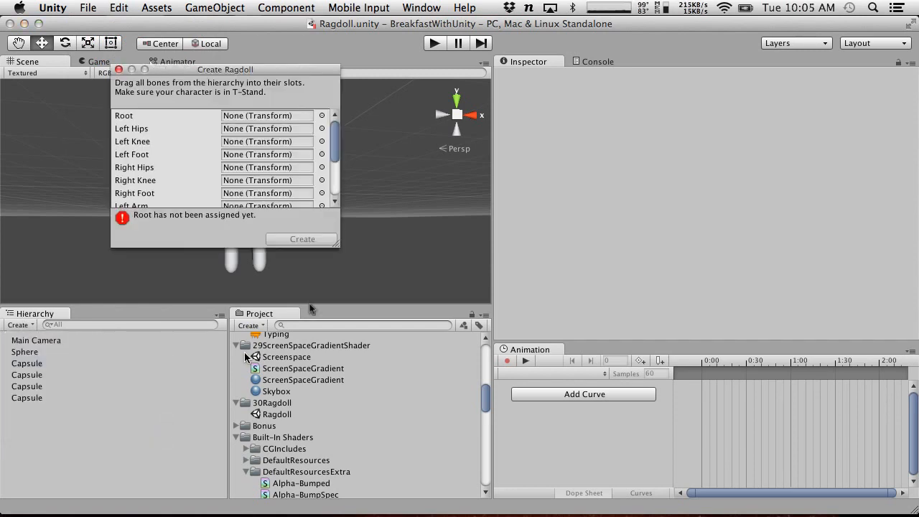
left_click_drag(335, 143, 347, 188)
left_click(119, 70)
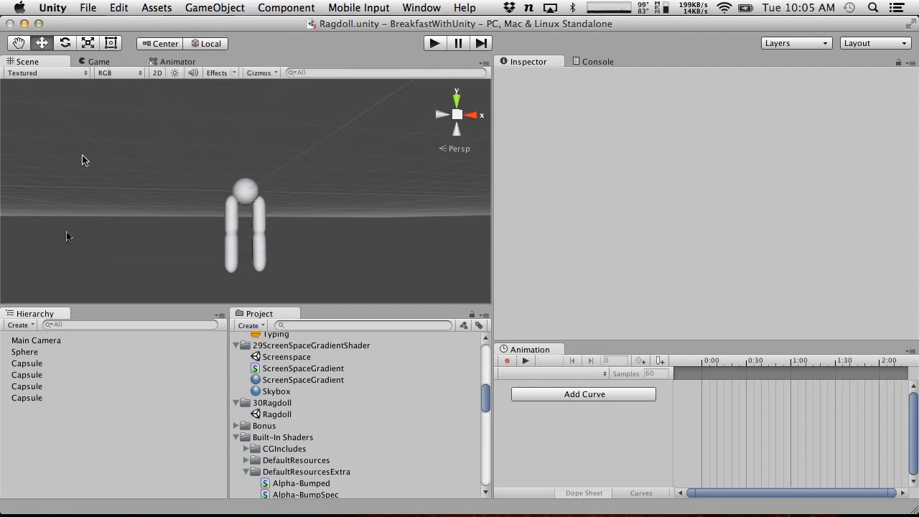
Add a new capsule as the torso above the hip sphere and set its Y position to 1.
left_click(20, 325)
mouse_move(90, 362)
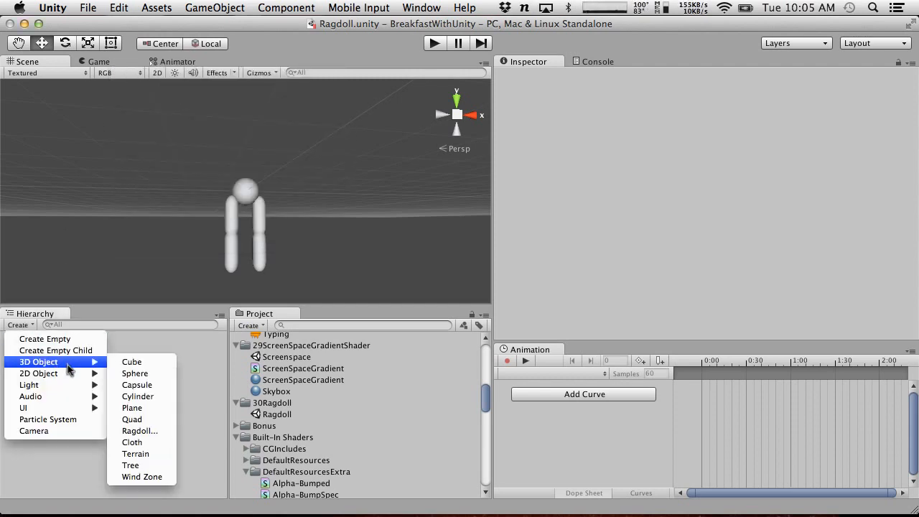
left_click(136, 384)
left_click_drag(243, 142, 242, 118)
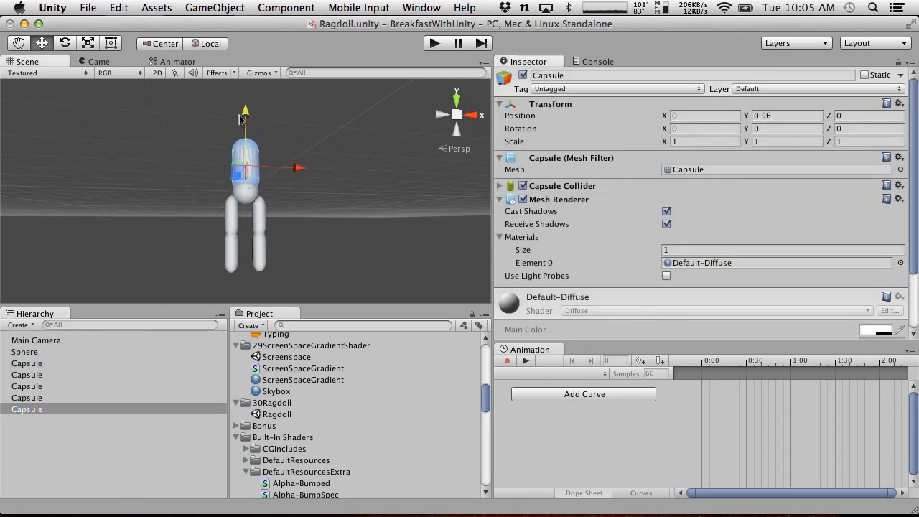
left_click(788, 115)
type("1")
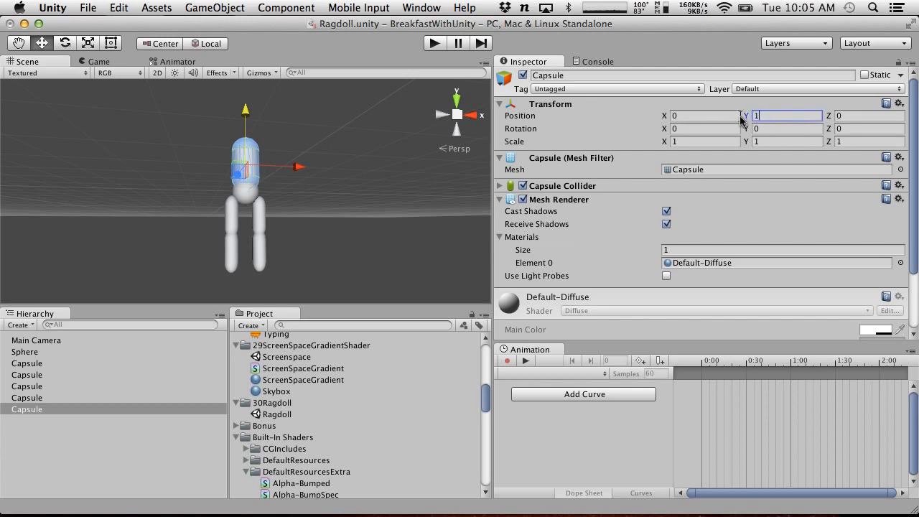
key("Return")
left_click_drag(363, 199, 363, 344, "alt")
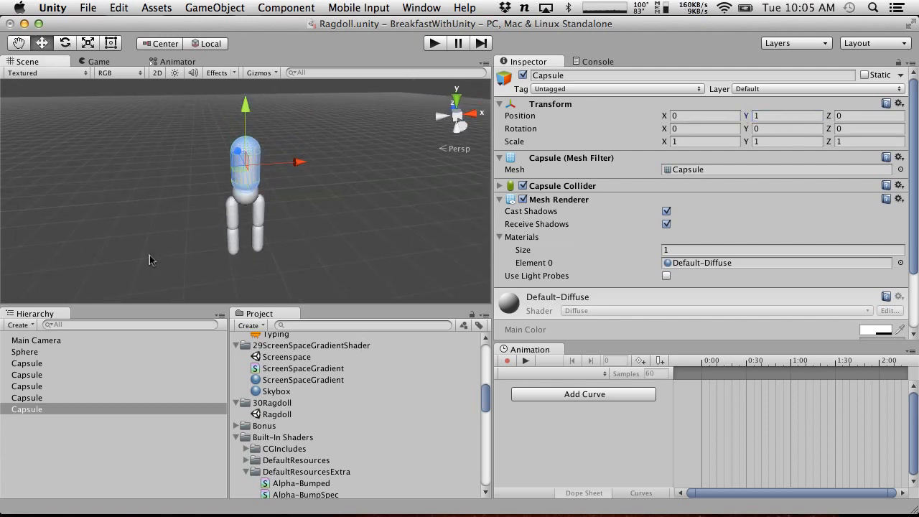
Add a second sphere as the head and move it straight up onto the torso capsule, at about Y 2.46.
left_click(26, 351)
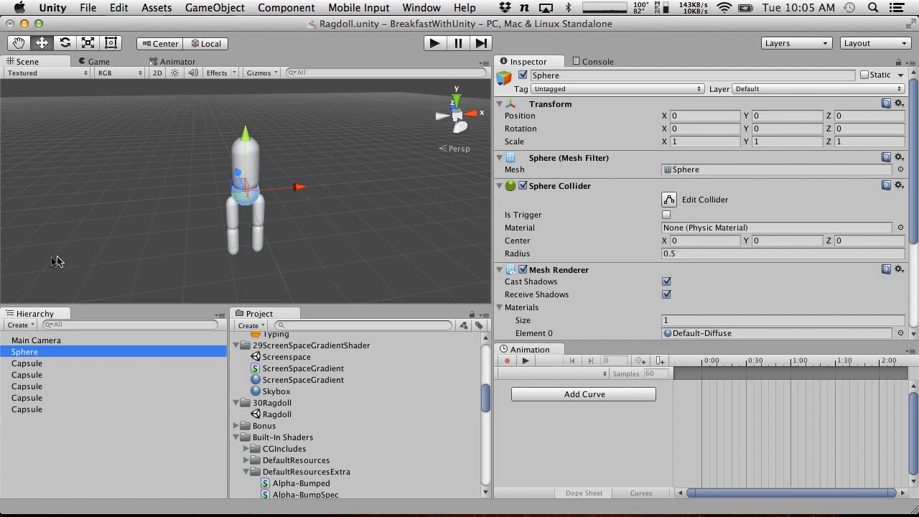
left_click(119, 7)
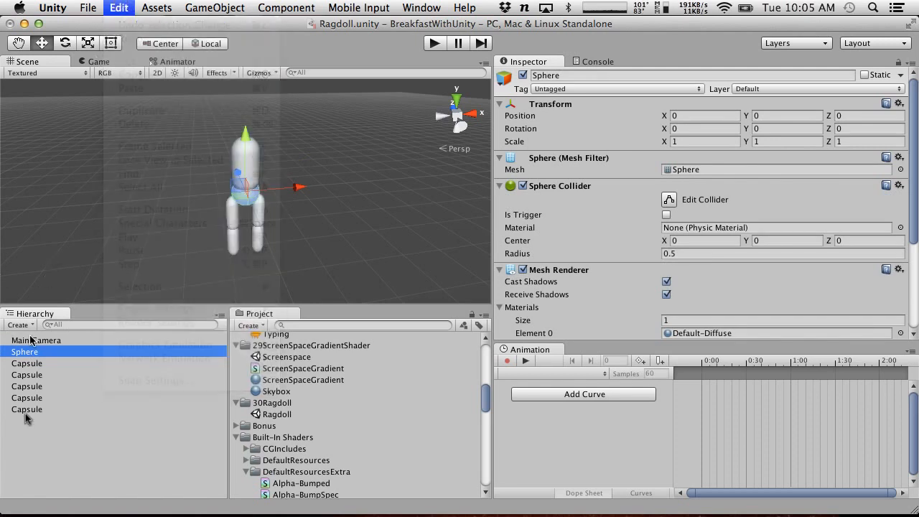
left_click(27, 321)
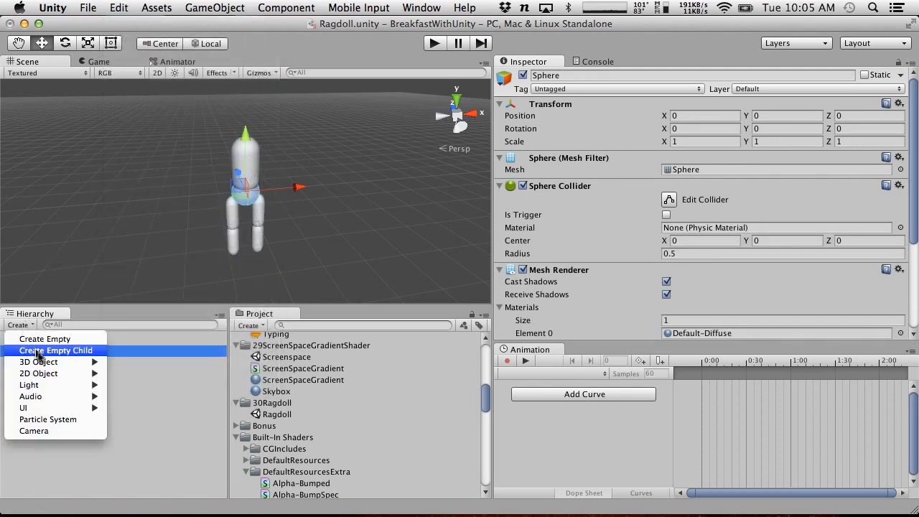
mouse_move(87, 363)
left_click(135, 374)
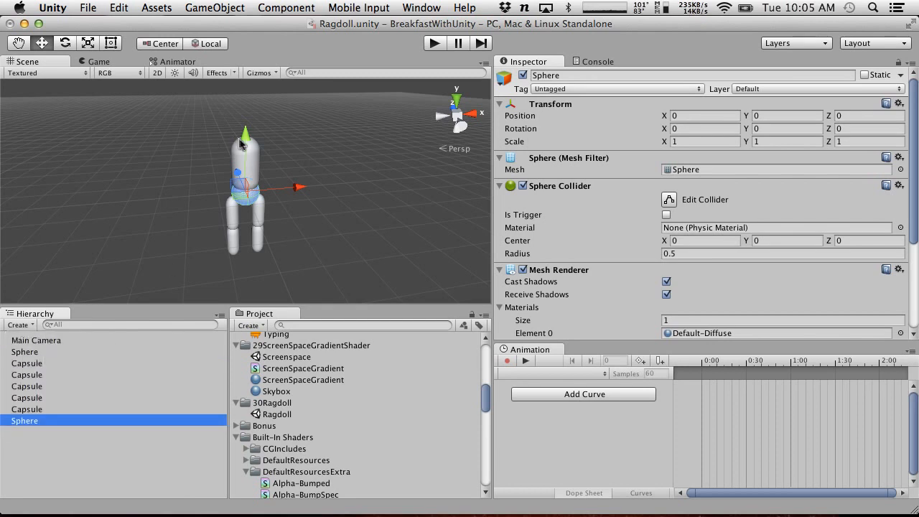
left_click_drag(241, 144, 243, 83)
key("f")
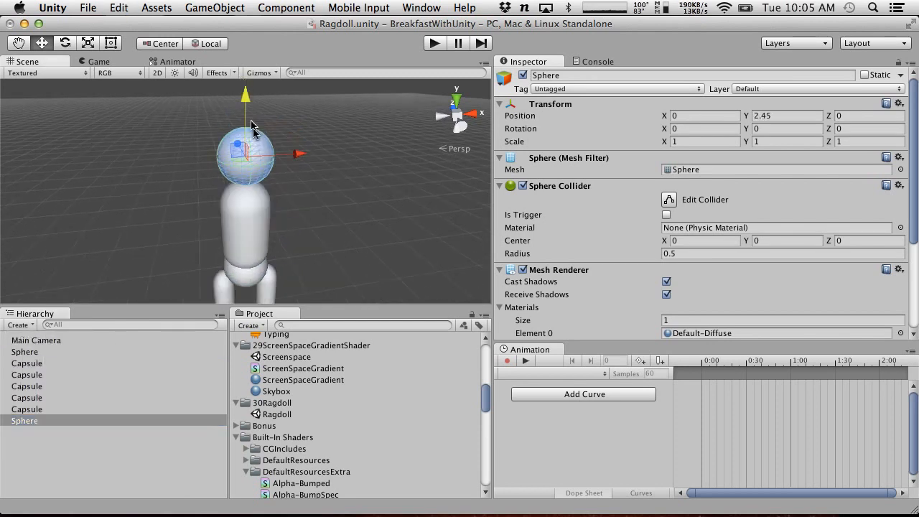
left_click_drag(252, 174, 227, 59, "alt")
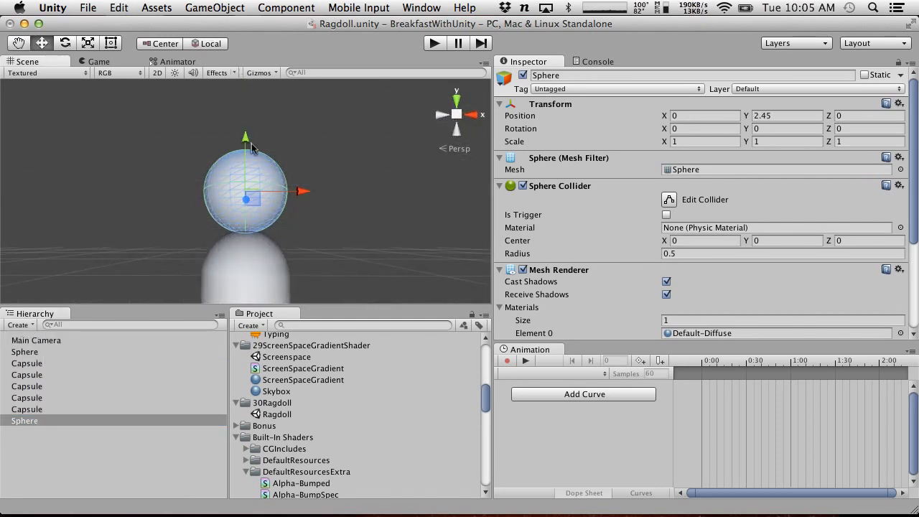
left_click_drag(248, 149, 248, 149)
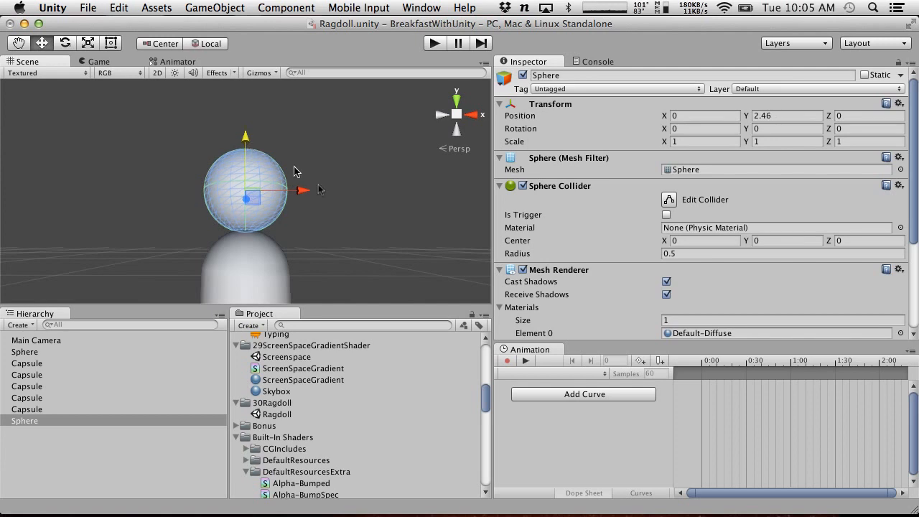
scroll(262, 278, "down", 10)
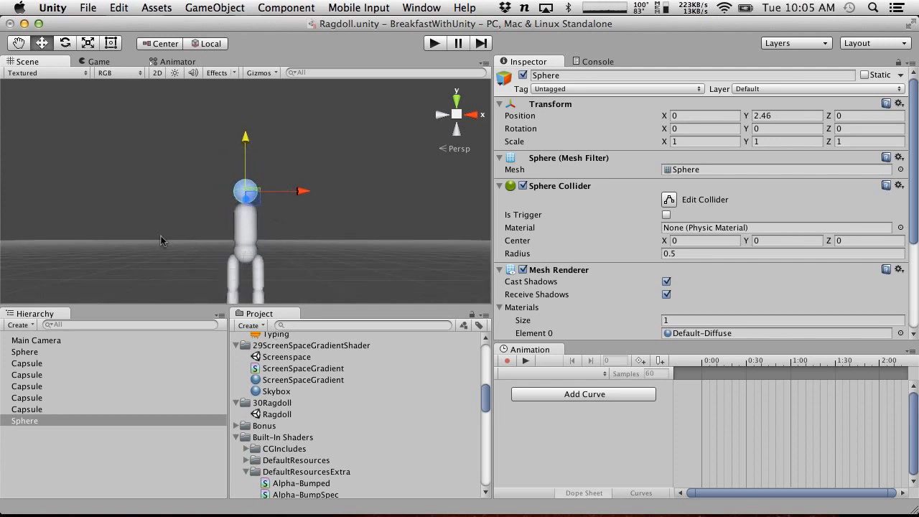
Rename the sphere on top of the torso as Head.
left_click(42, 421)
key("Return")
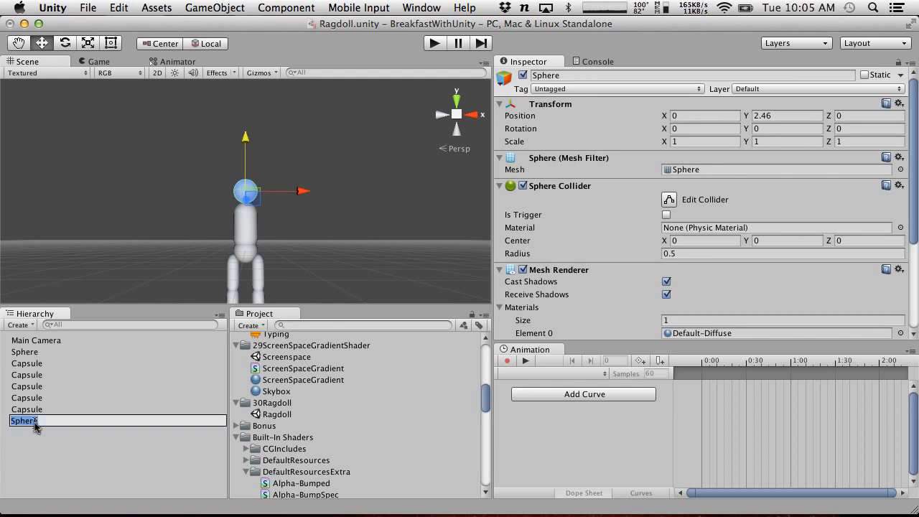
type("Head")
key("Return")
Rename the hip sphere between the torso and the legs as Root.
left_click(29, 341)
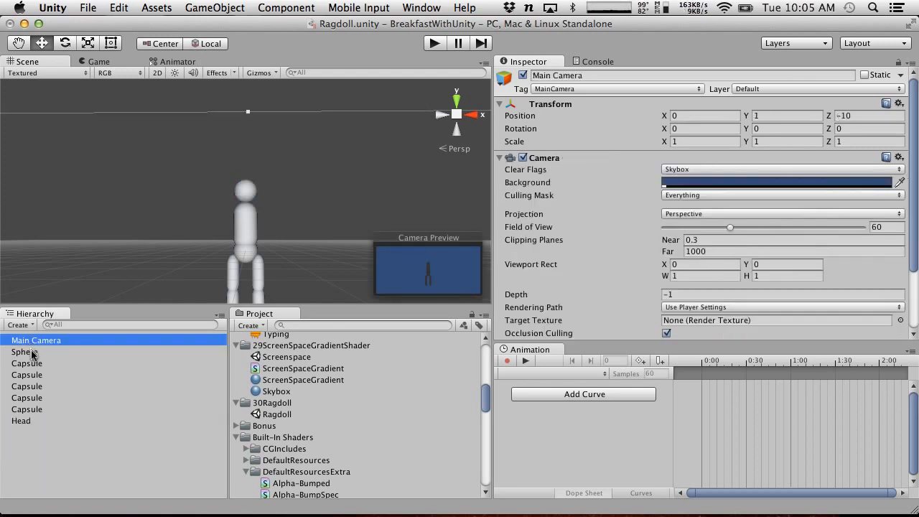
left_click(28, 351)
double_click(29, 352)
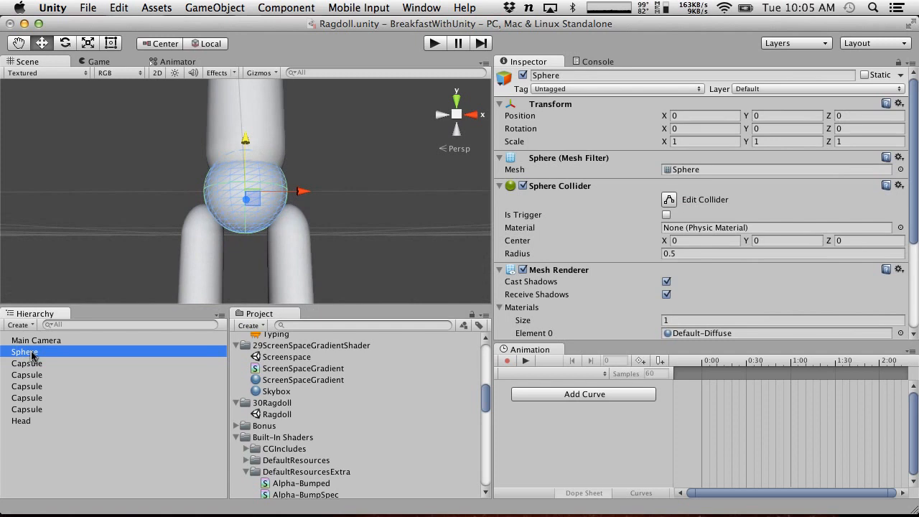
key("Return")
type("Root")
key("Return")
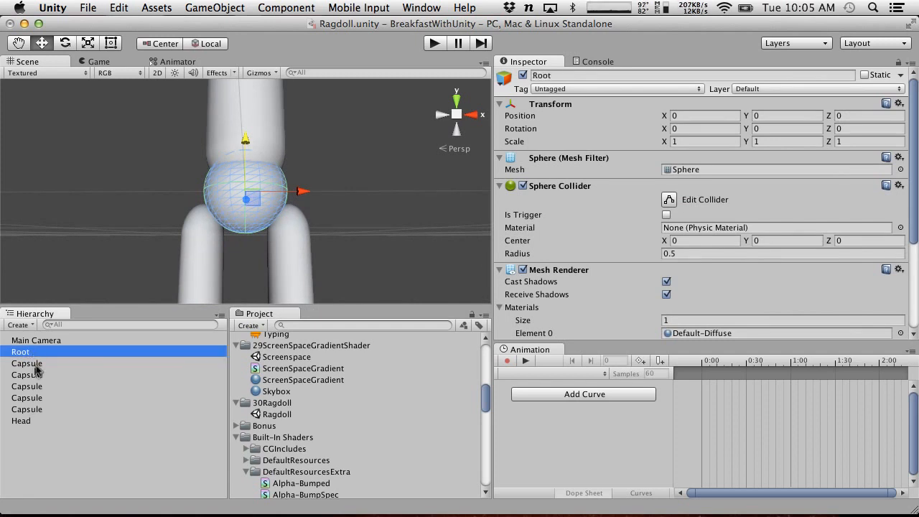
Rename the upper leg capsule at X -0.5 as LeftHips.
left_click(39, 364)
key("Return")
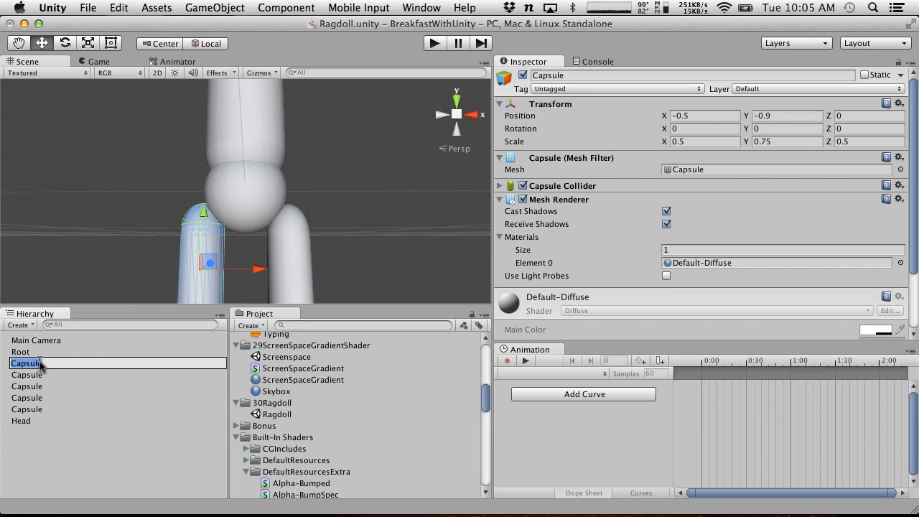
type("le")
type("LeftHip")
key("Return")
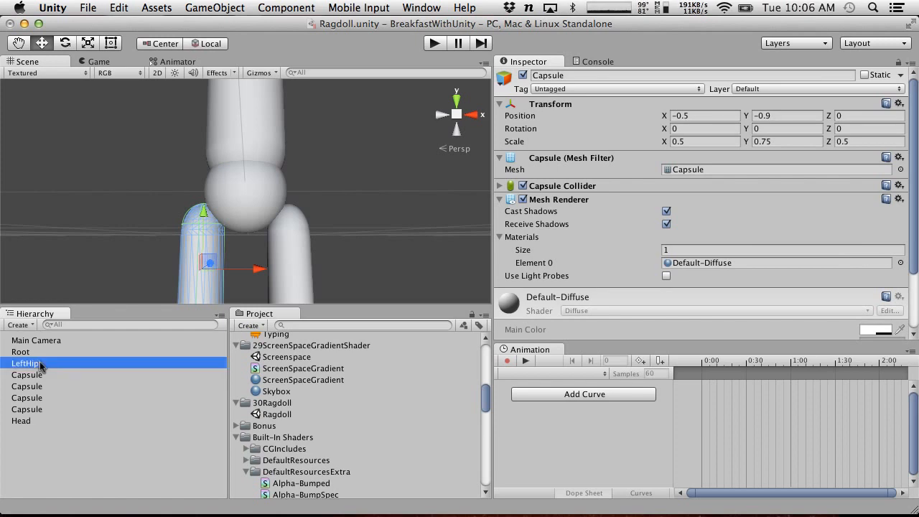
Rename the upper leg capsule at X 0.5 as RightHips.
left_click(36, 376)
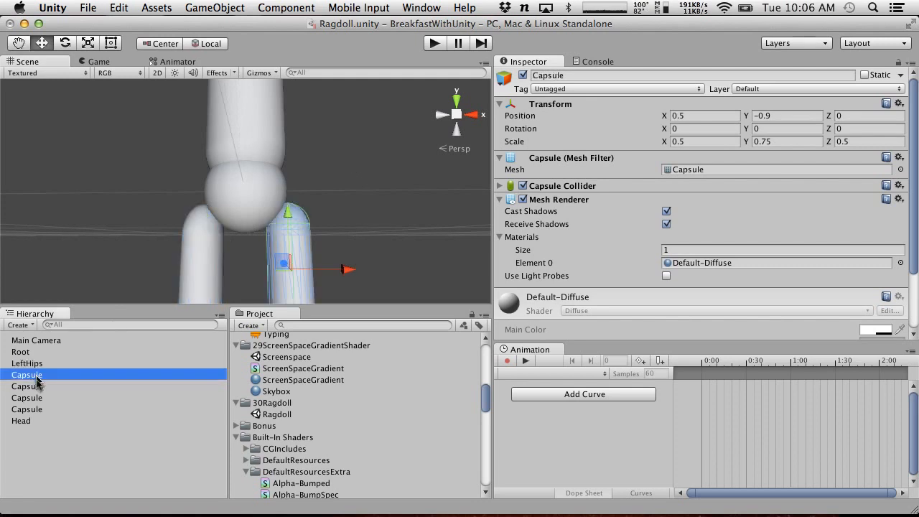
key("Return")
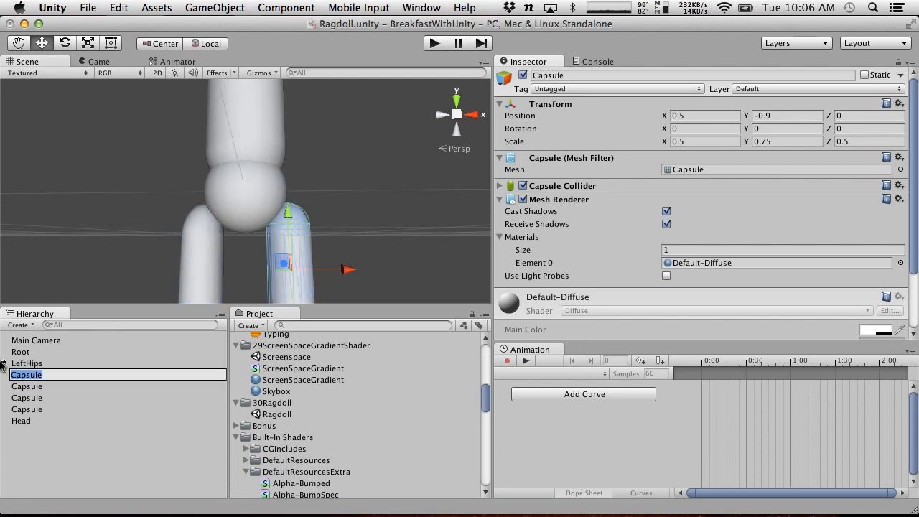
type("RightHips")
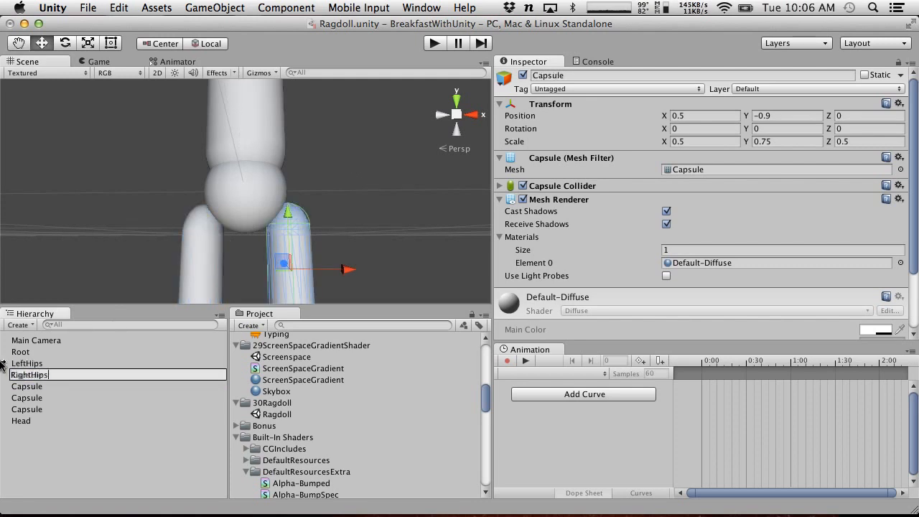
key("Return")
Rename the lower leg capsule at X 0.5 as RightKnee.
left_click(52, 386)
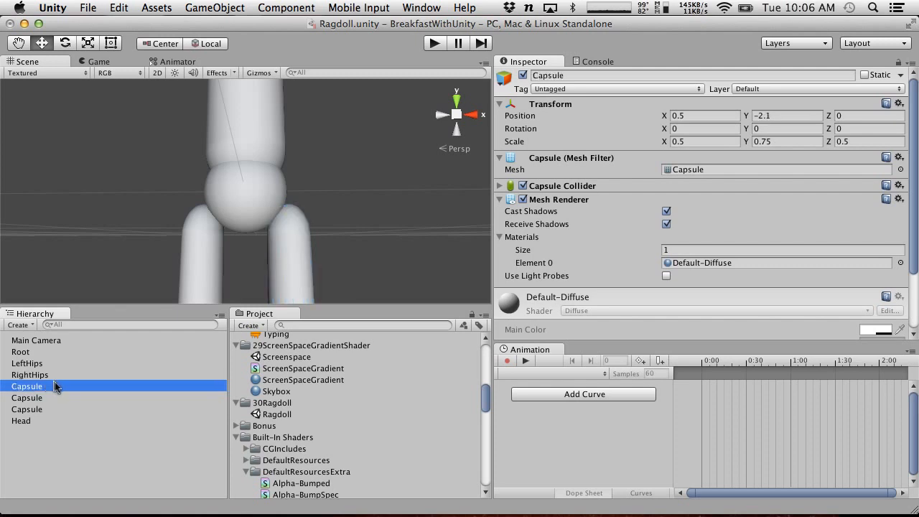
double_click(55, 387)
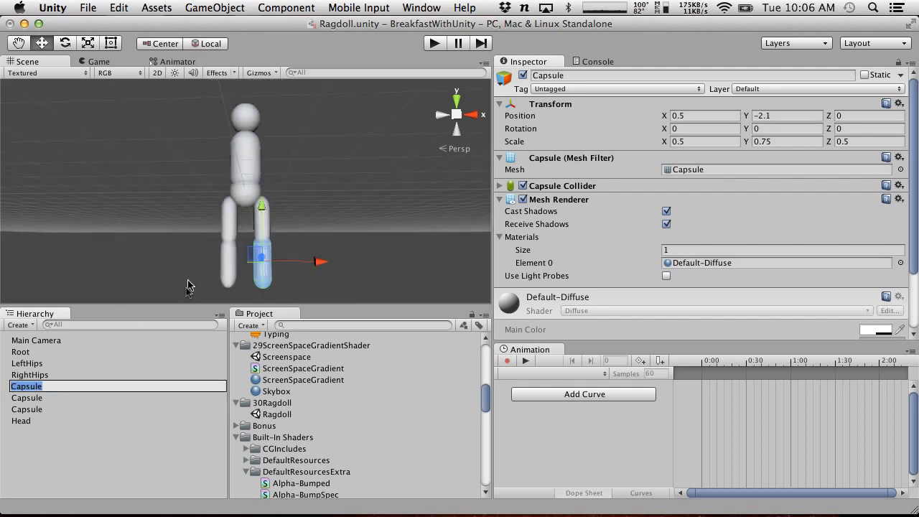
type("RightKnee")
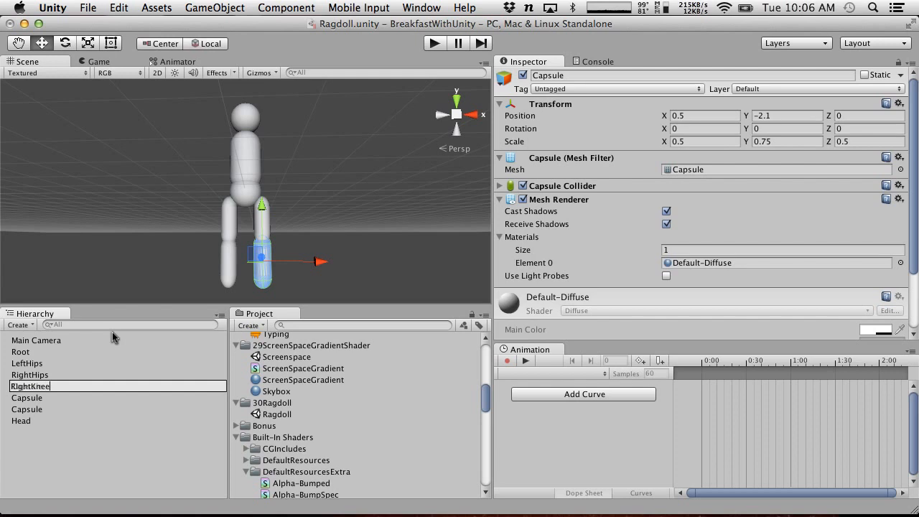
key("Return")
Rename the lower leg capsule at X -0.5 as LeftKnee.
left_click(31, 404)
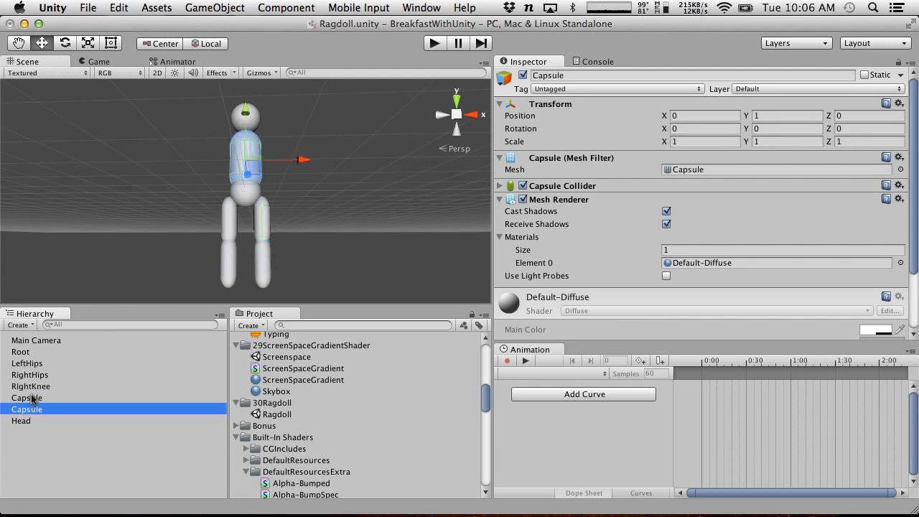
left_click(35, 399)
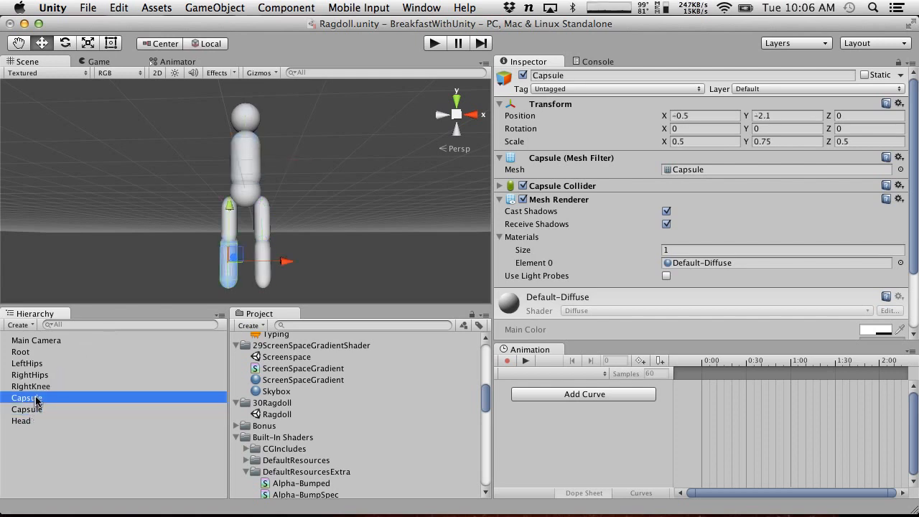
key("Return")
type("LeftKnee")
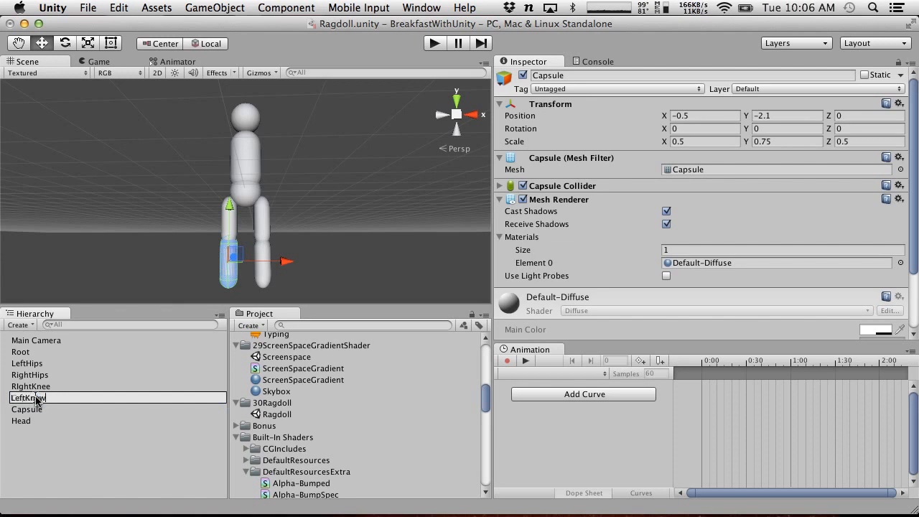
key("Return")
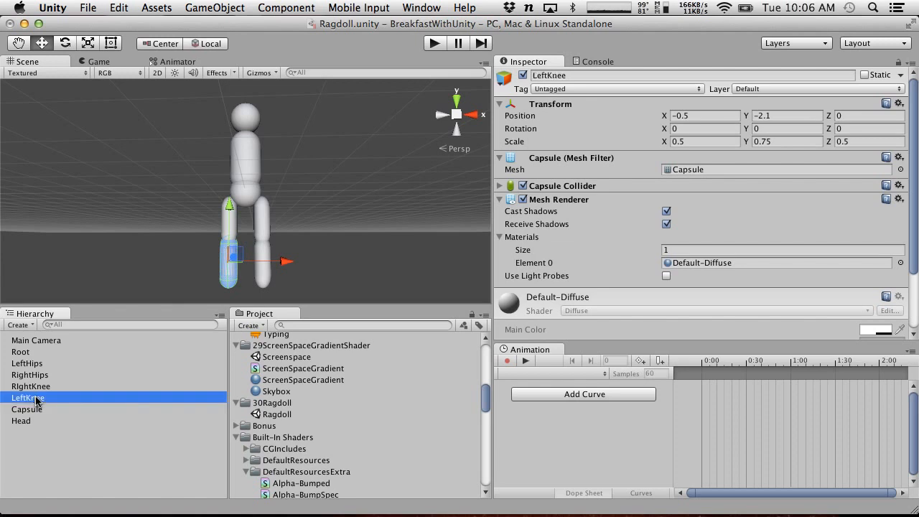
Rename the torso capsule as Body.
left_click(40, 410)
key("Return")
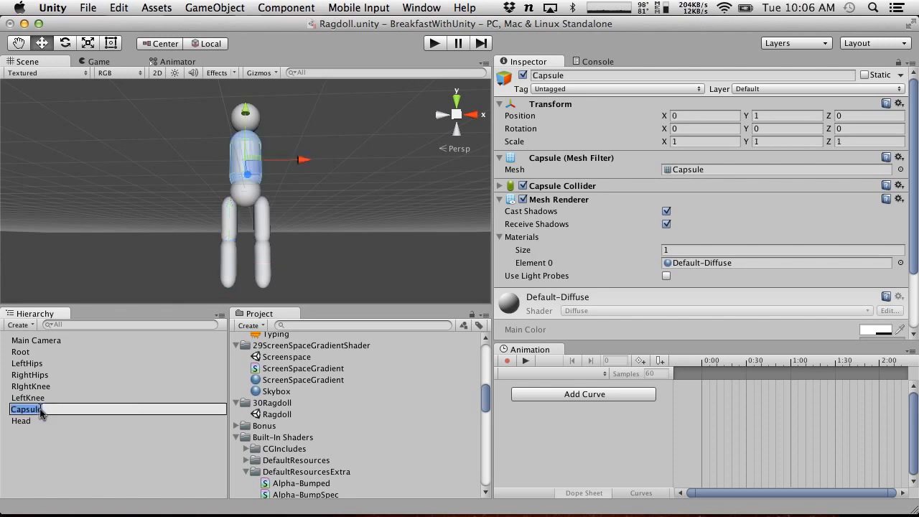
type("Body")
key("Return")
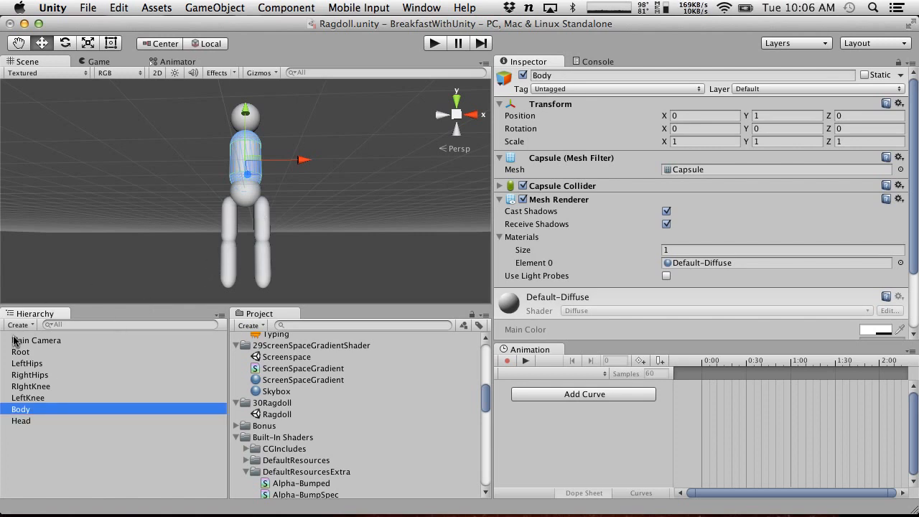
Duplicate the LeftHips and LeftKnee capsules together and move the copies straight up beside the torso to serve as an arm.
left_click(230, 224)
left_click(229, 261, "shift")
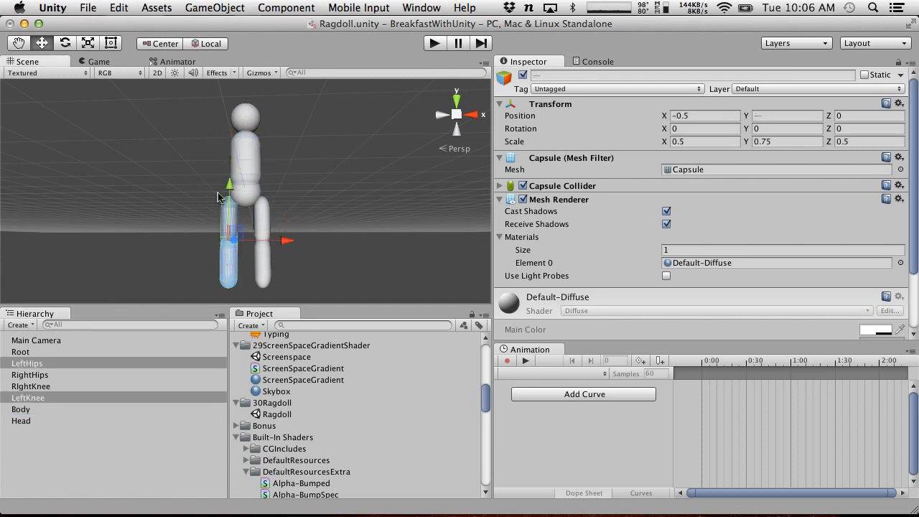
key("super+d")
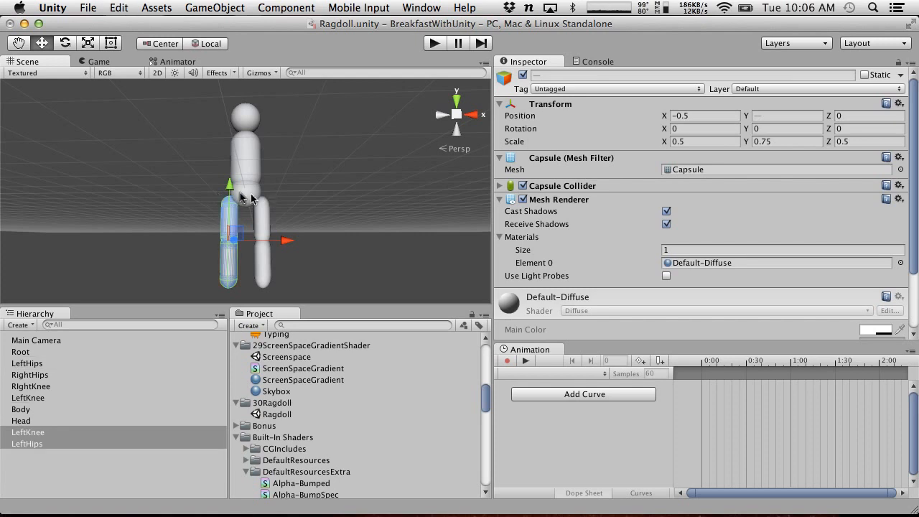
left_click_drag(231, 193, 251, 180)
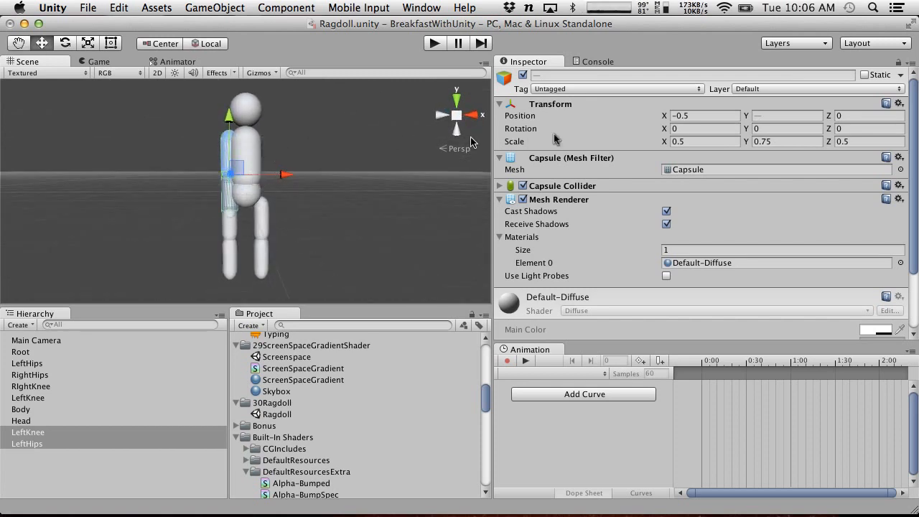
Try rotating the two duplicated capsules through their rotation values and undo the change.
left_click(744, 131)
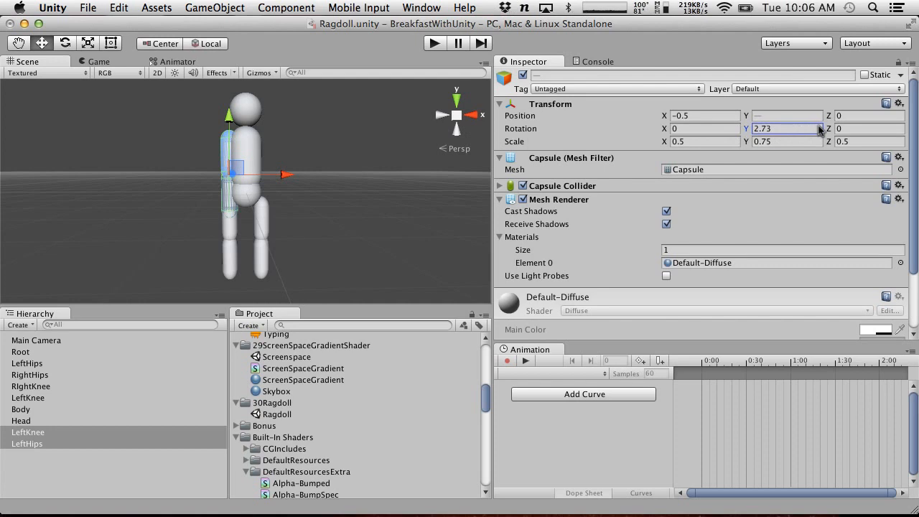
left_click_drag(664, 130, 904, 129)
key("super+z")
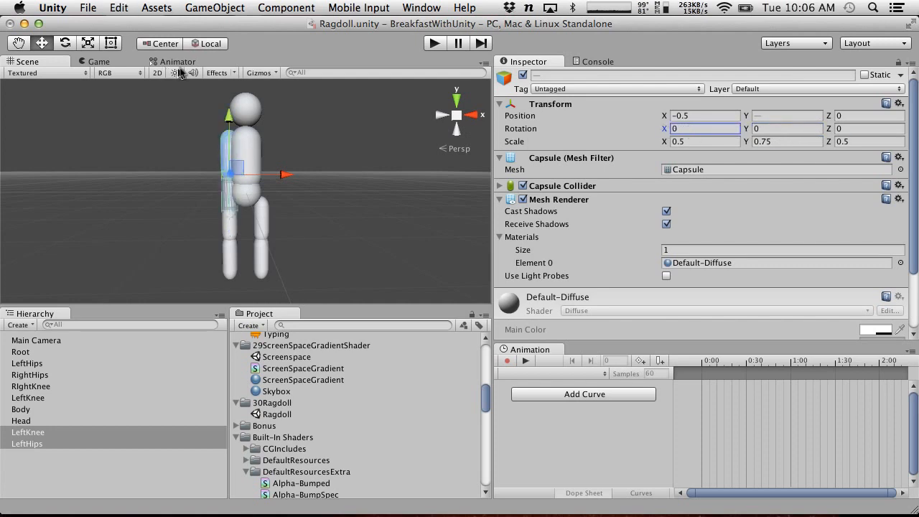
Try rotating the duplicated capsules about X with the handle at Pivot and again at Center, undoing each attempt.
left_click(206, 43)
left_click(206, 43)
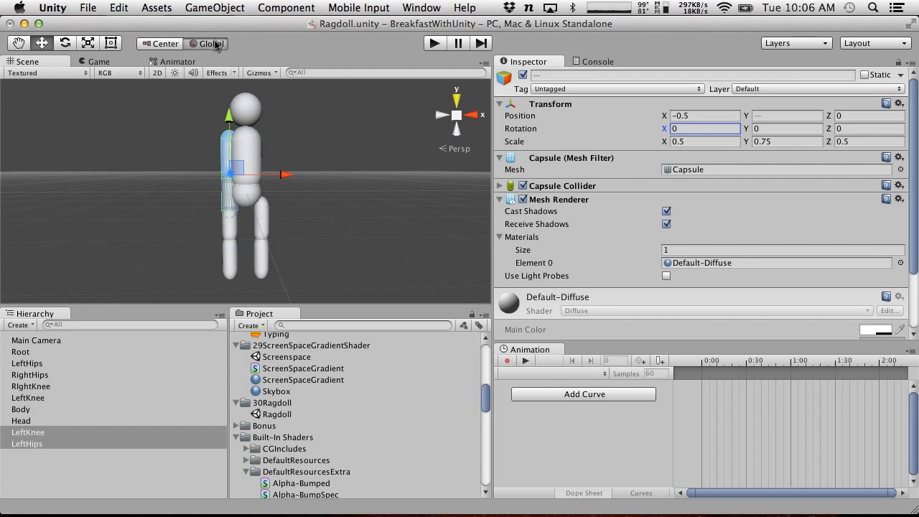
left_click(159, 43)
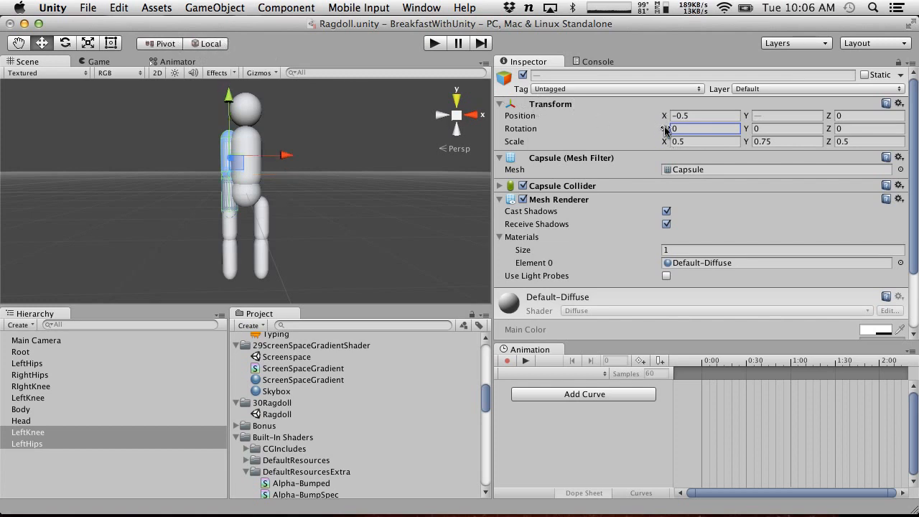
left_click_drag(667, 129, 725, 128)
key("super+z")
left_click(164, 44)
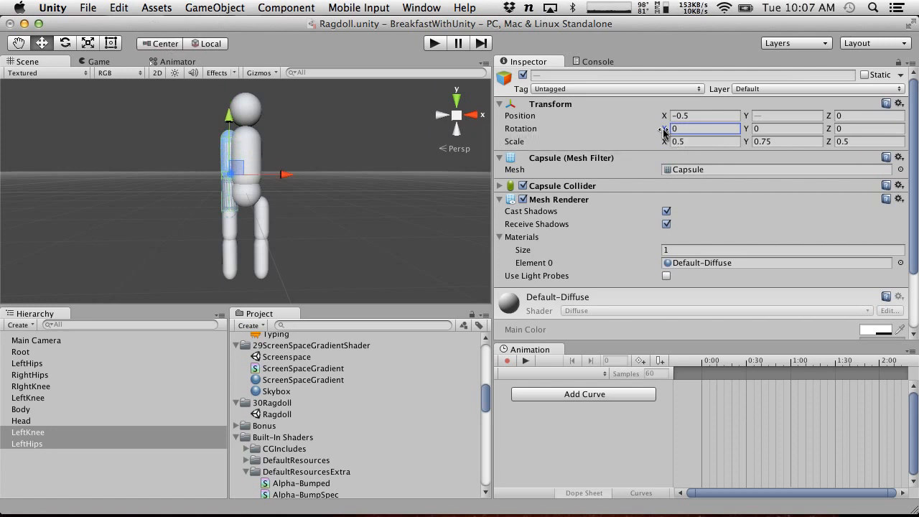
left_click_drag(664, 130, 196, 7)
key("super+z")
Set the transform handle to Pivot and Global, test an X rotation on the duplicated capsules and undo the rotation.
left_click(161, 44)
left_click(207, 44)
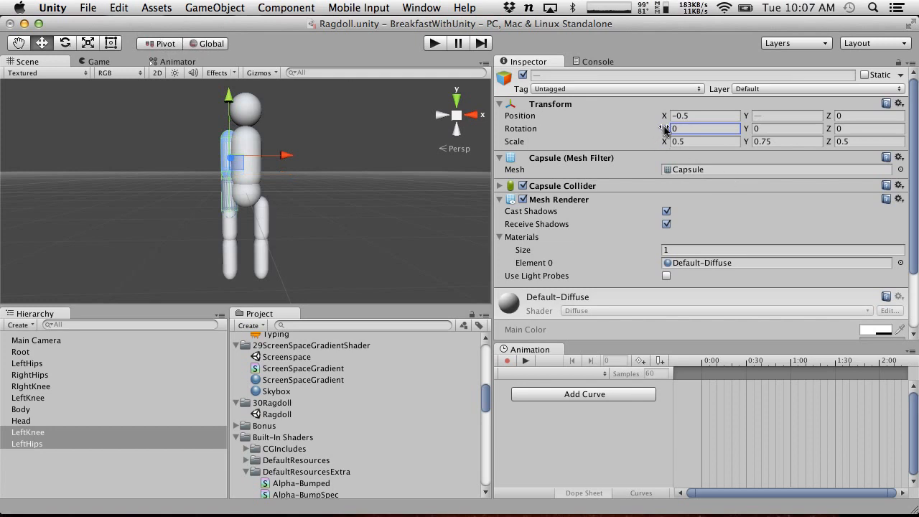
left_click_drag(666, 131, 211, 86)
key("super+z")
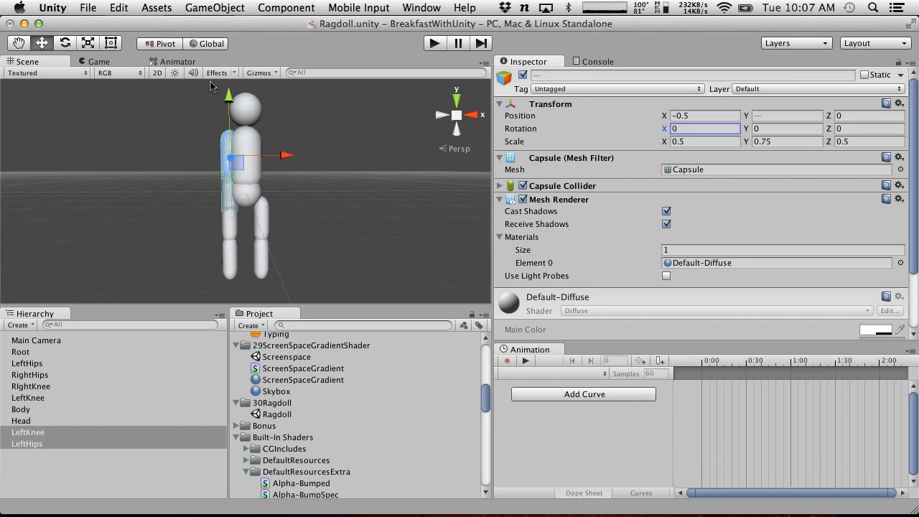
Create an empty game object as a possible parent for the duplicated arm capsules, and delete it again.
left_click(44, 467)
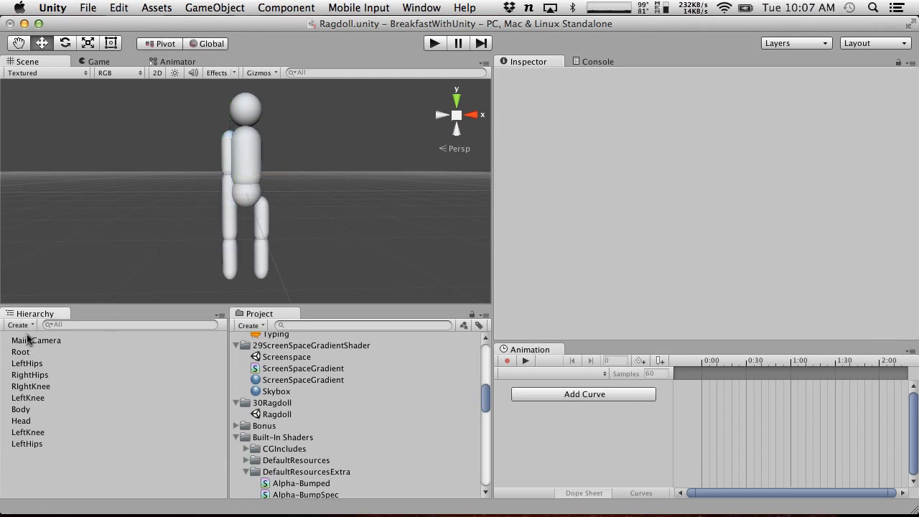
left_click(20, 324)
left_click(55, 346)
left_click(32, 432)
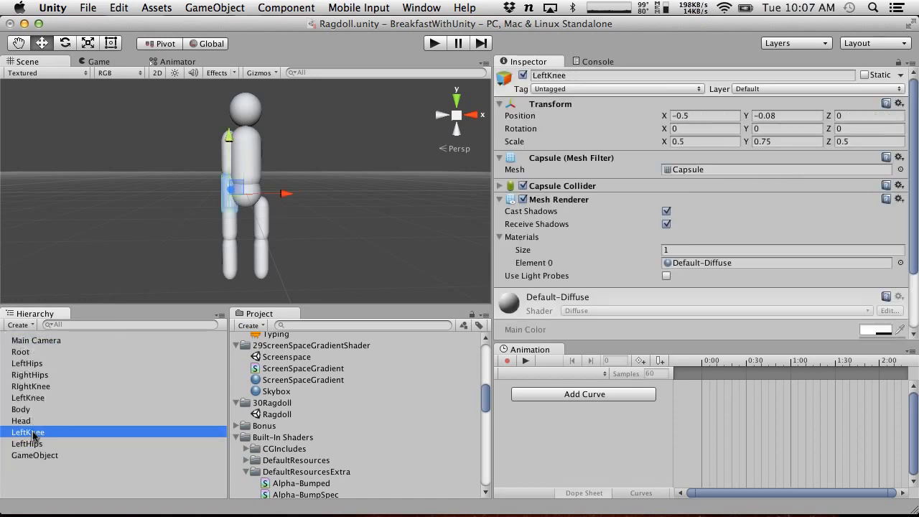
left_click(33, 443, "shift")
left_click(36, 455)
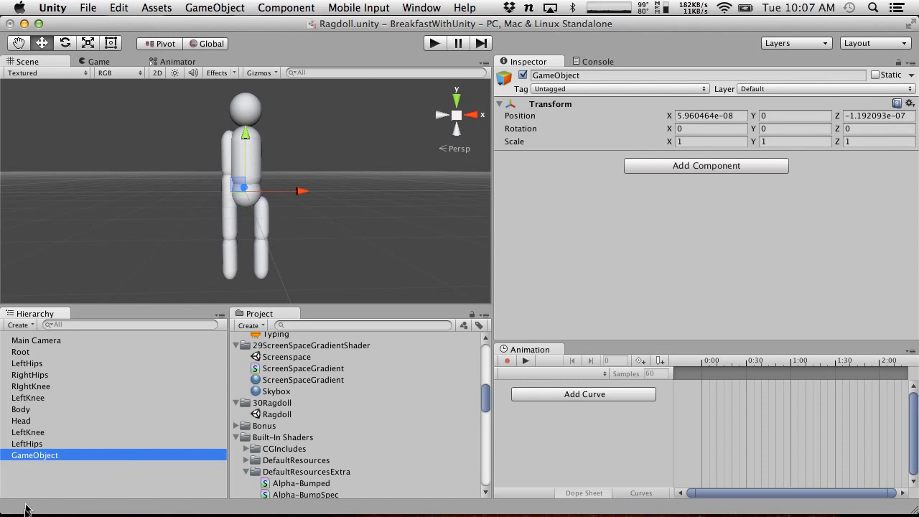
left_click(33, 466)
left_click(35, 455)
key("super+BackSpace")
Select the duplicated LeftKnee and LeftHips capsules and set their Z rotation to 90, leaving X rotation at 0.
left_click(35, 422)
left_click(32, 432)
left_click(36, 443, "shift")
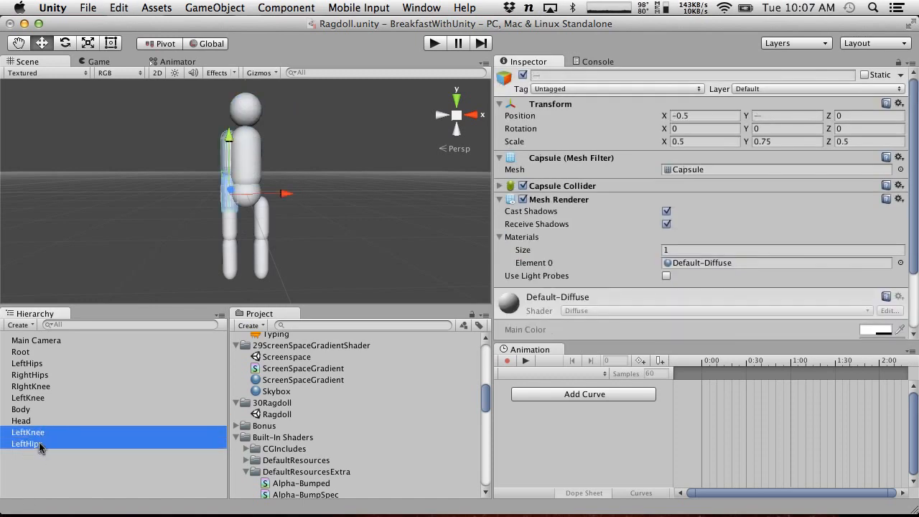
left_click(707, 129)
type("90")
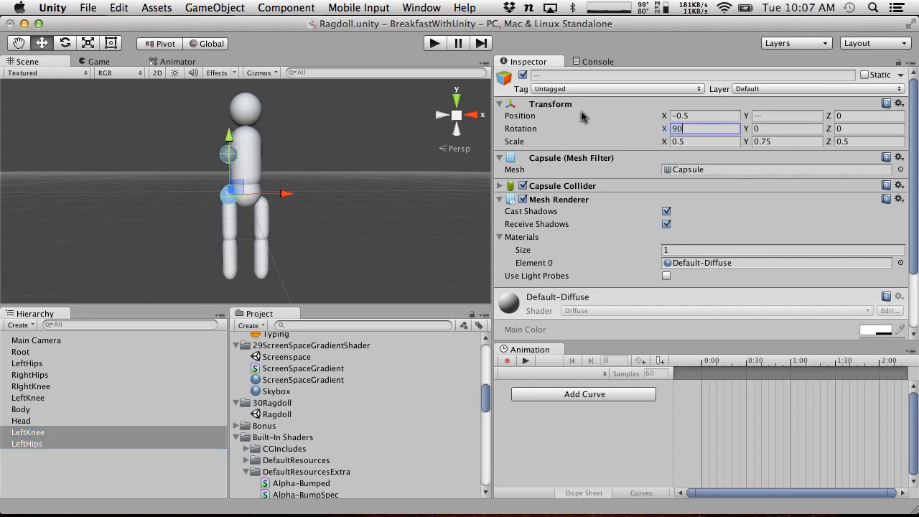
key("Tab")
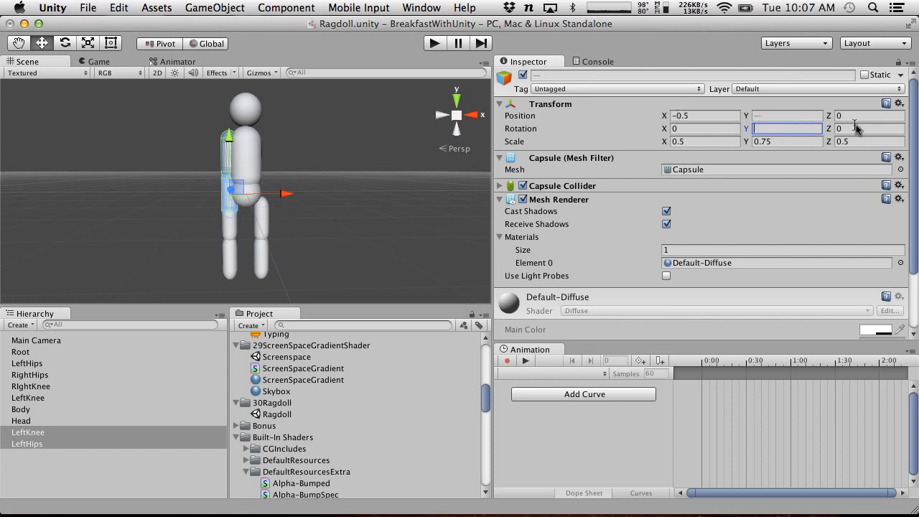
key("Tab")
type("90")
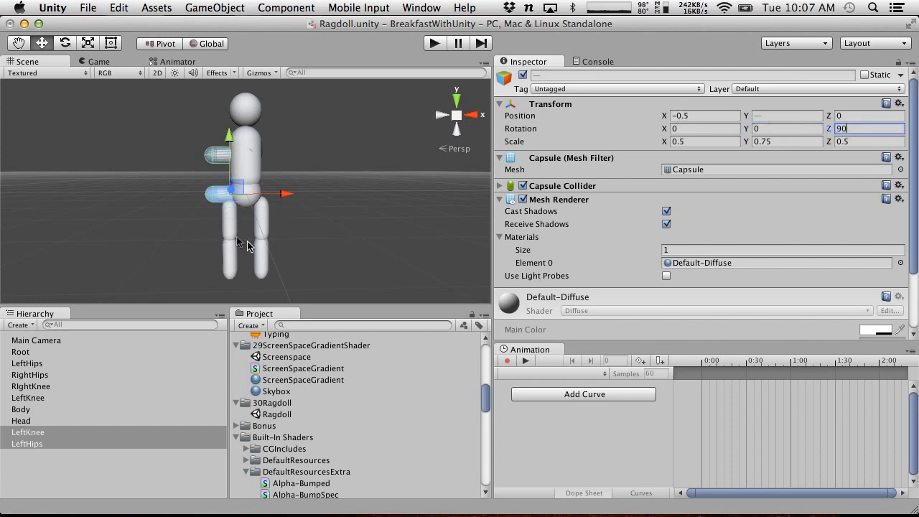
Move the duplicated LeftHips capsule outward and up to the torso's shoulder, at about X -0.94, Y 1.56.
left_click(300, 234)
left_click(210, 151)
mouse_move(281, 153)
left_mouse_down()
mouse_move(247, 155)
mouse_move(275, 154)
left_mouse_up()
left_click_drag(219, 100, 216, 85)
left_click_drag(267, 137, 266, 138)
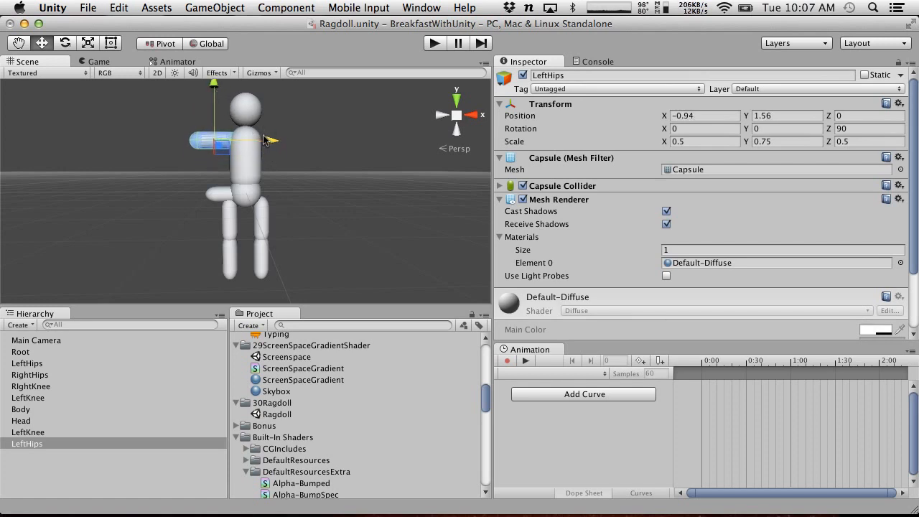
Set the raised LeftHips capsule's position to X -1 and Y 1.5.
left_click(702, 117)
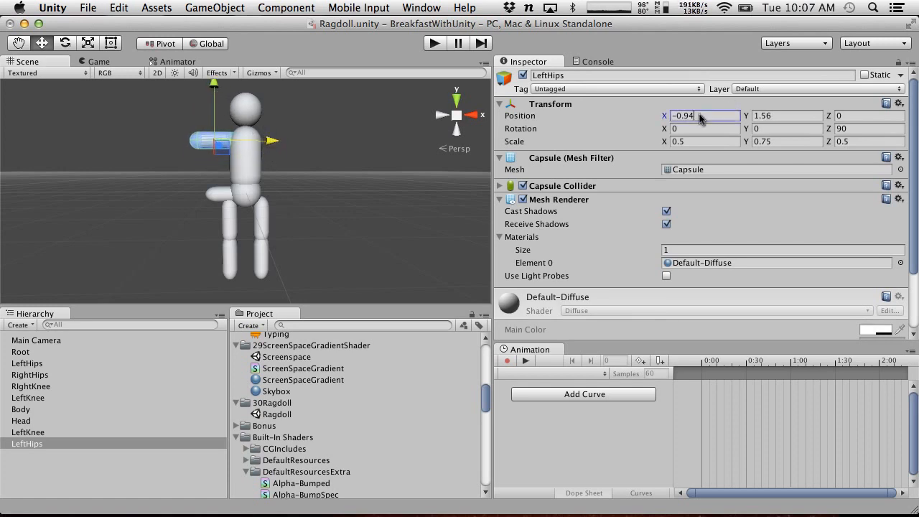
left_click_drag(700, 117, 679, 117)
type("1")
left_click_drag(787, 115, 755, 116)
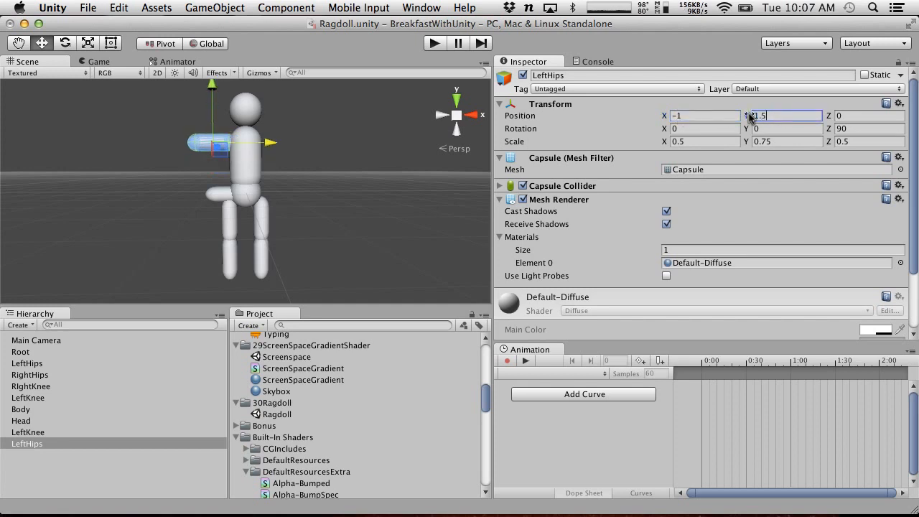
Position the duplicated LeftKnee capsule at X -2, Y 1.5 so it extends the arm outward.
left_click(219, 196)
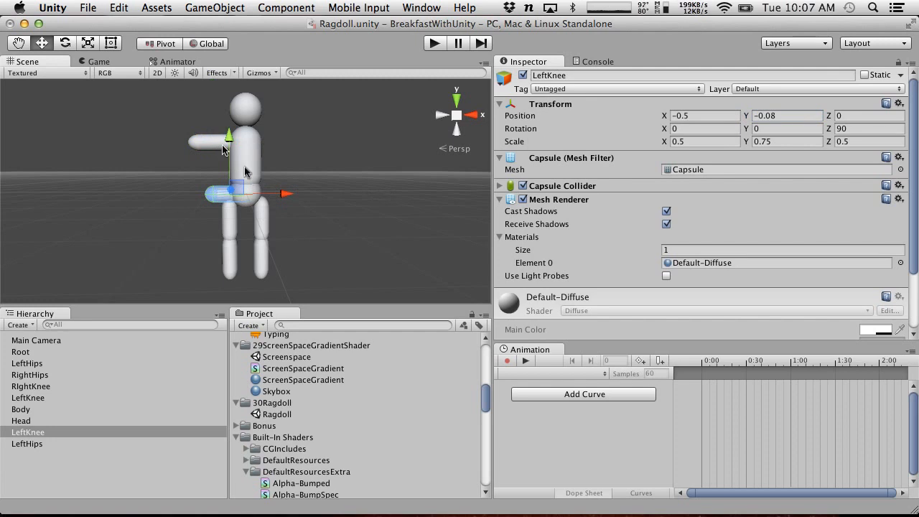
left_click(789, 116)
type("1.5")
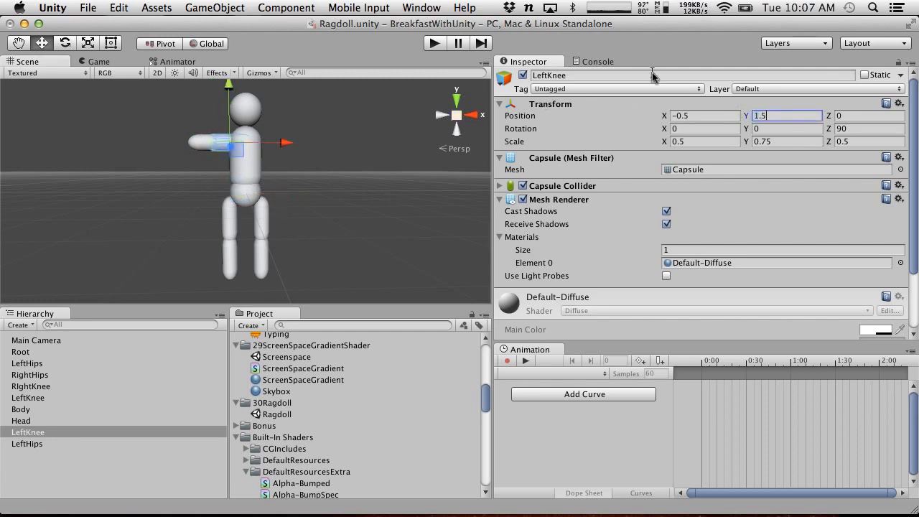
left_click_drag(665, 116, 627, 115)
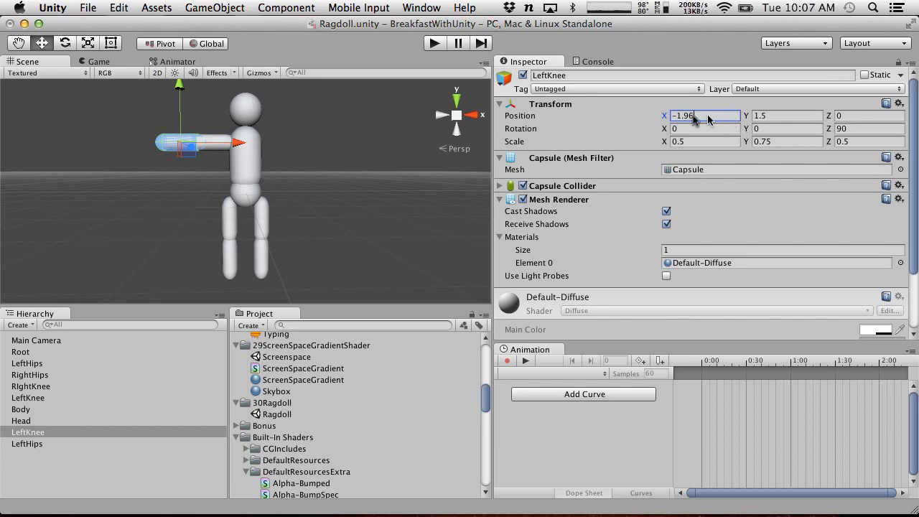
left_click(680, 117)
type("-2")
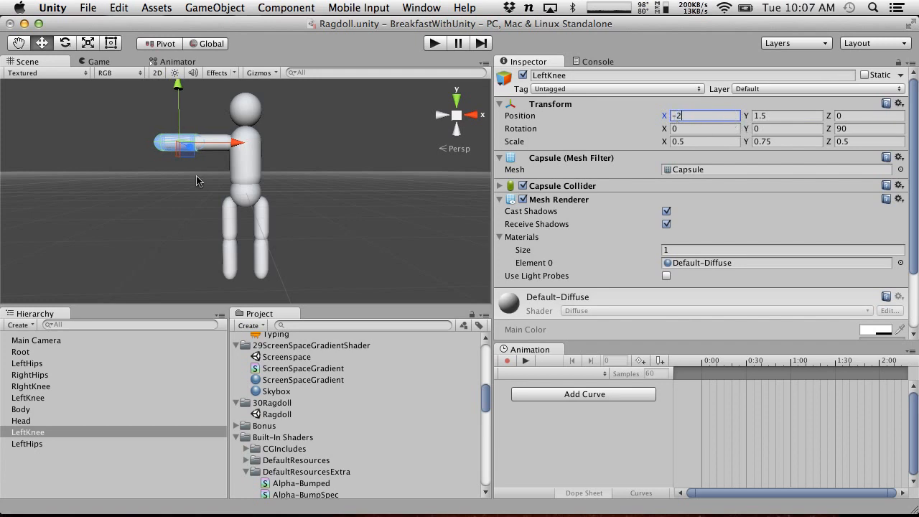
Rename the outer arm capsule, the duplicated LeftKnee, as LeftArm.
left_click(66, 442)
left_click(52, 433, "shift")
left_click(43, 459)
left_click(54, 432)
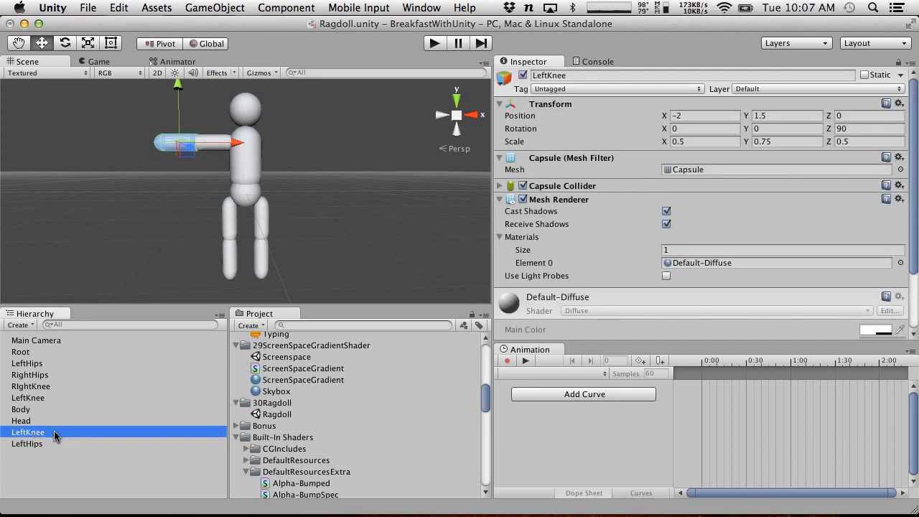
left_click(54, 431)
type("Lef")
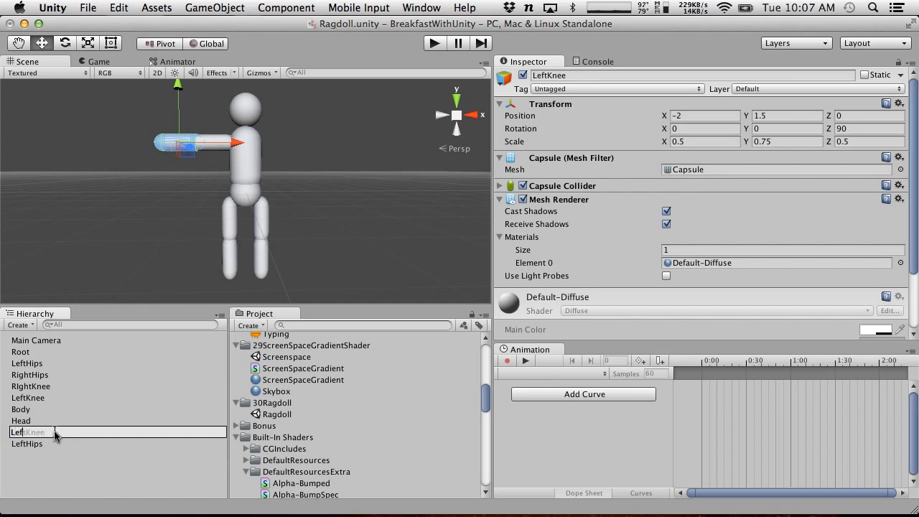
type("tArm")
Rename the inner arm capsule, the duplicated LeftHips, as LeftShoulder.
left_click(46, 441)
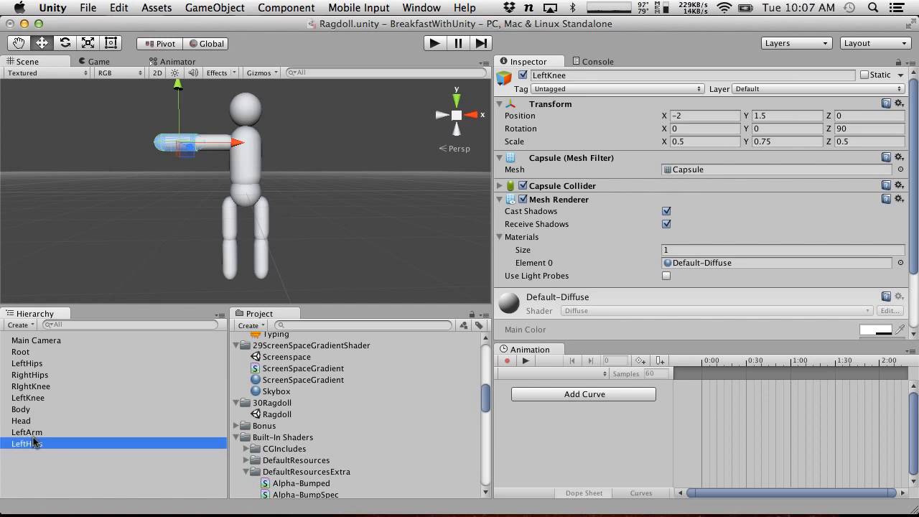
left_click(46, 439)
type("LeftS")
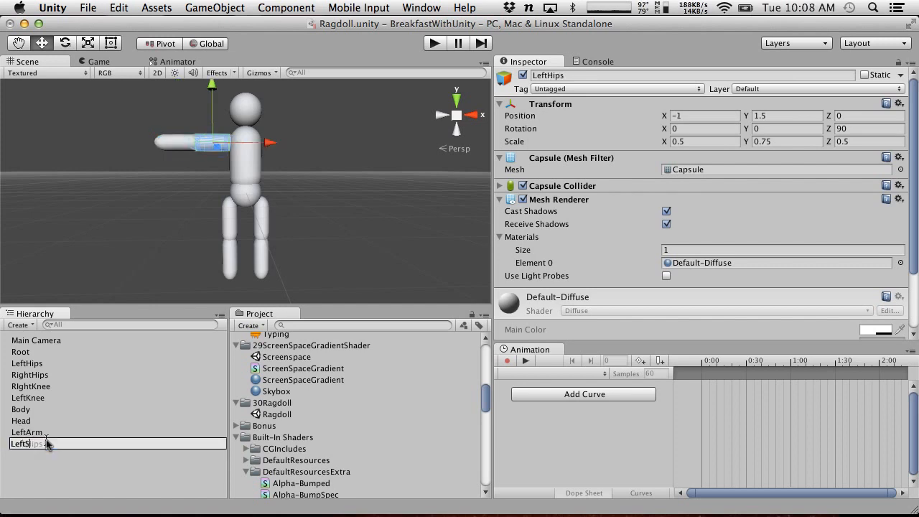
type("houlder")
key("Return")
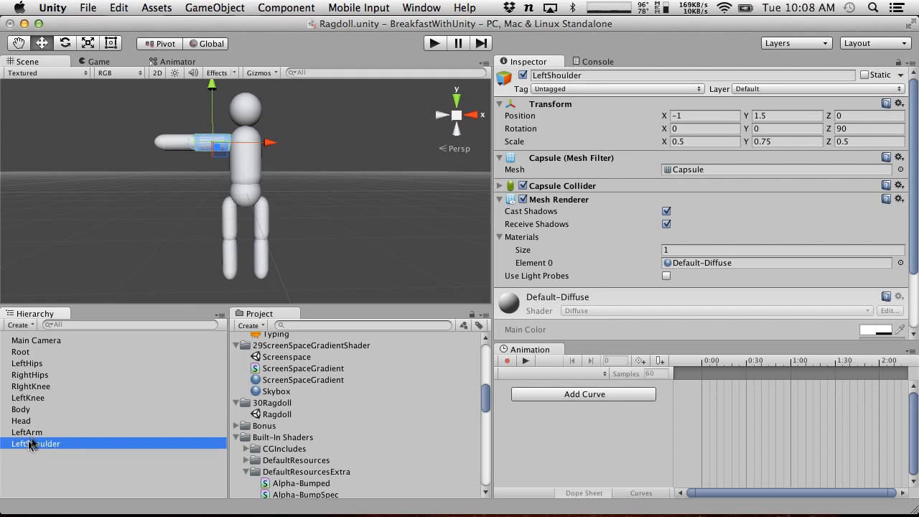
Duplicate LeftArm and LeftShoulder together and move the copies along X to the torso's other side, at about X 1.08 and 2.08.
left_click(32, 432)
left_click(41, 444, "shift")
key("super+d")
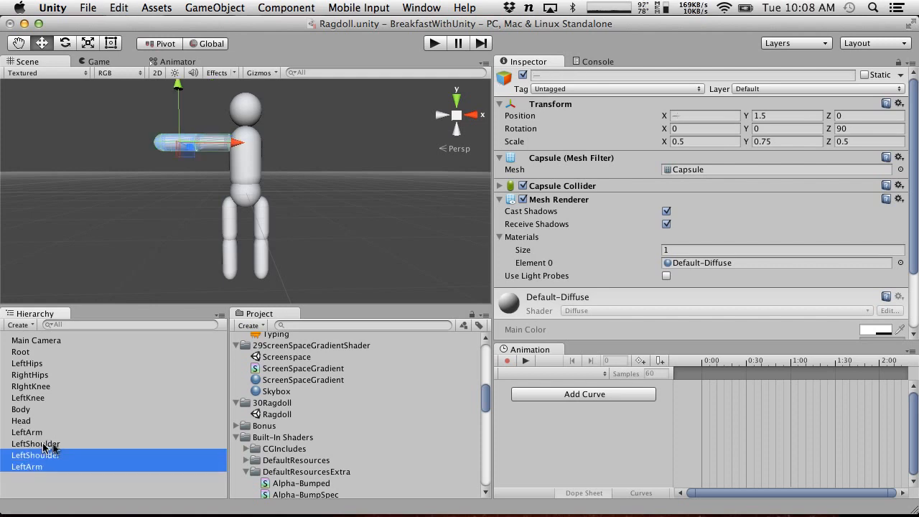
left_click_drag(238, 147, 340, 145)
Rename the duplicated LeftArm capsule next to the torso as RightShoulder.
left_click(145, 377)
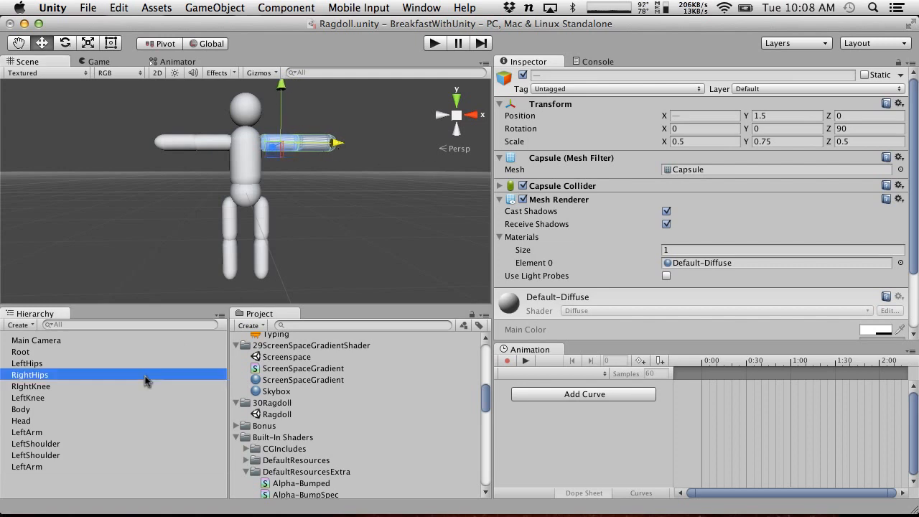
left_click(73, 465)
left_click(72, 454)
left_click(61, 467)
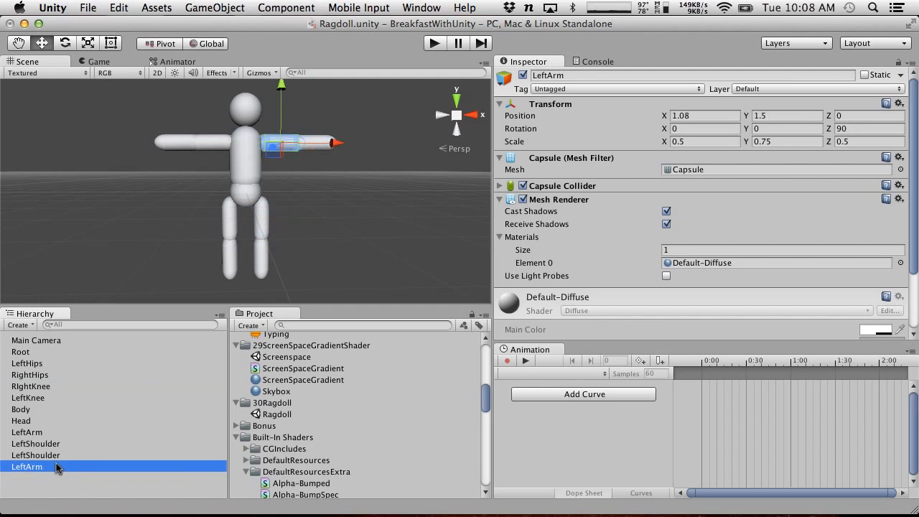
key("Return")
type("Right")
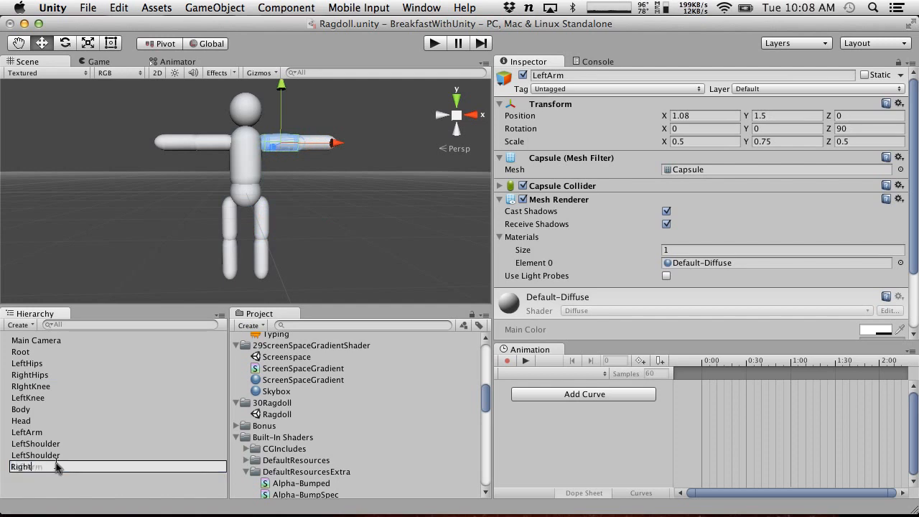
type("Shoulder")
key("Return")
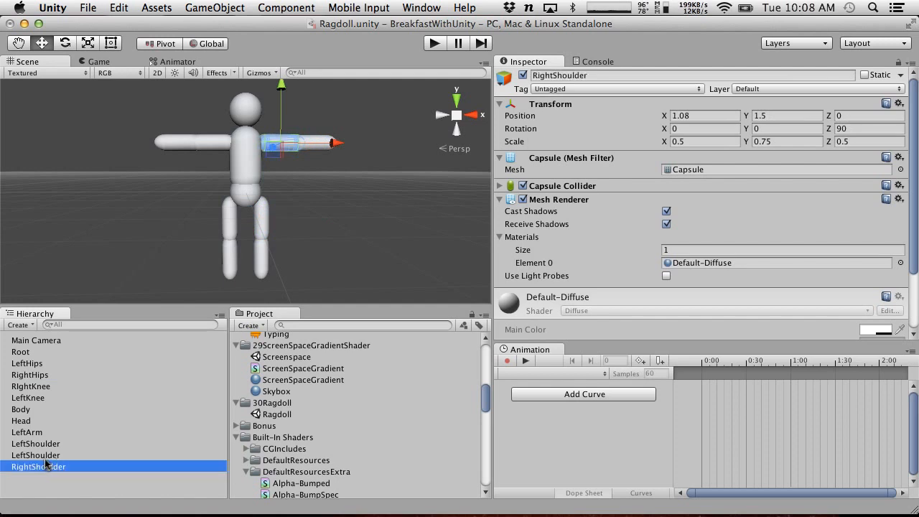
Rename the duplicated LeftShoulder capsule at the outer end of the new arm as RIghtArm.
left_click(63, 456)
key("Return")
type("RightA")
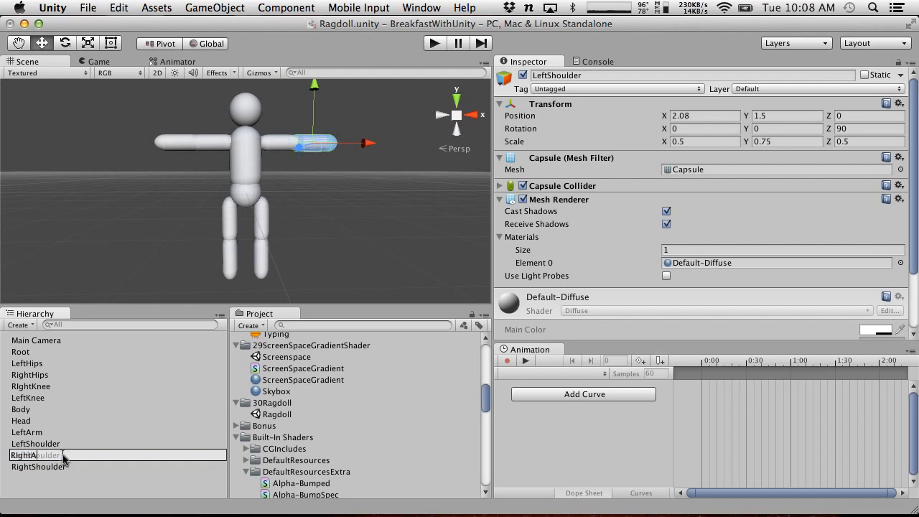
type("rm")
key("Return")
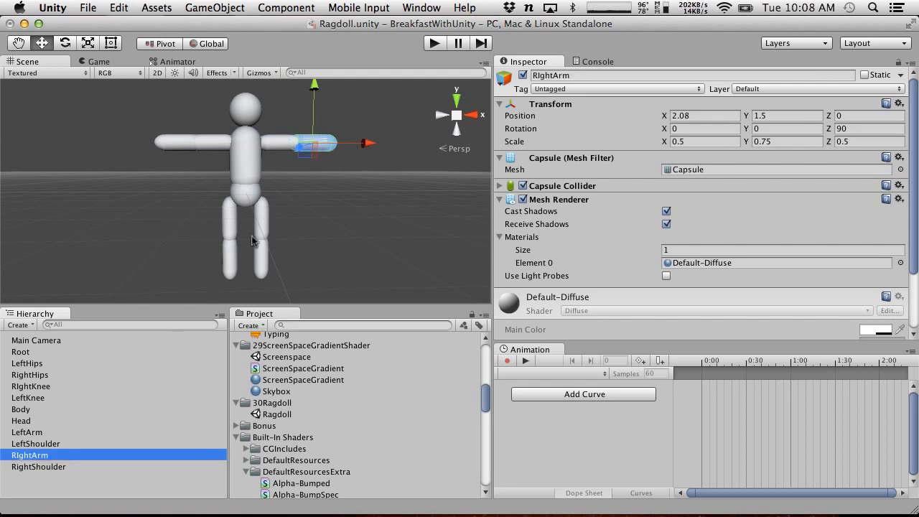
Set the X position of RIghtArm to 2 and of RightShoulder to 1.
left_click(718, 115)
type("2")
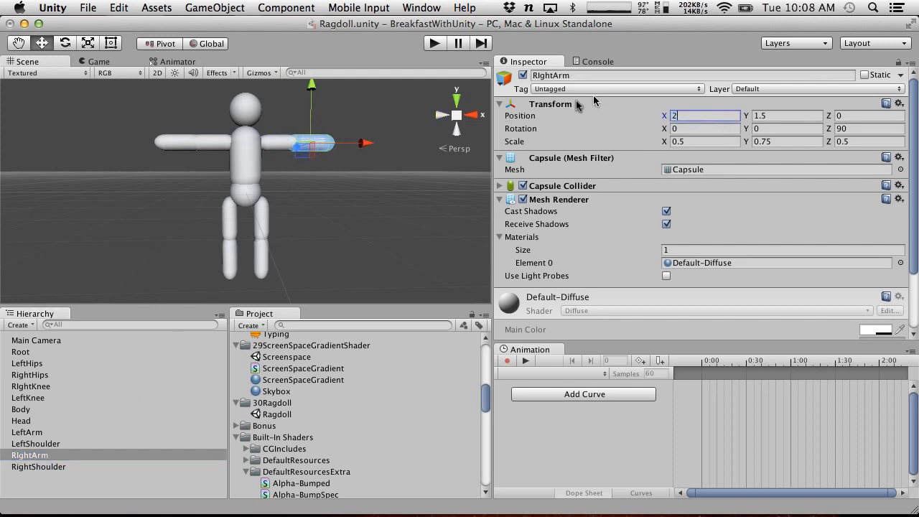
left_click(280, 143)
left_click(702, 116)
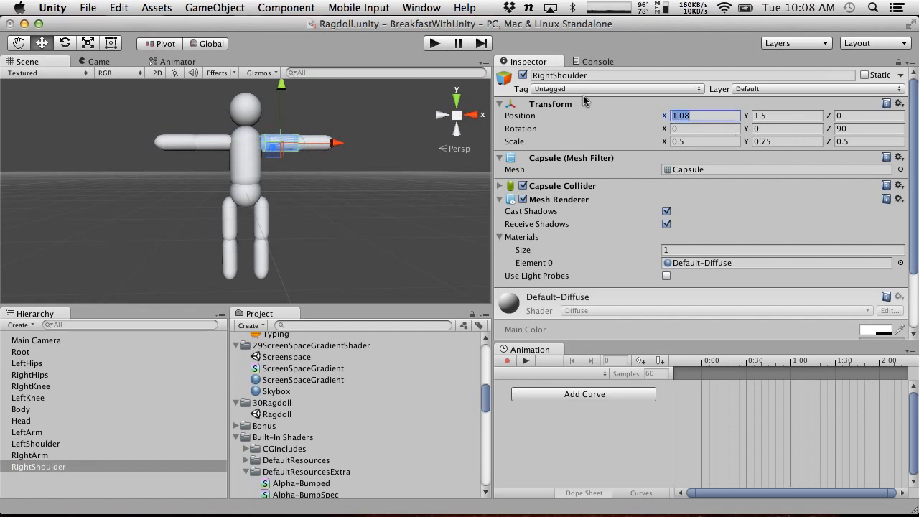
type("1")
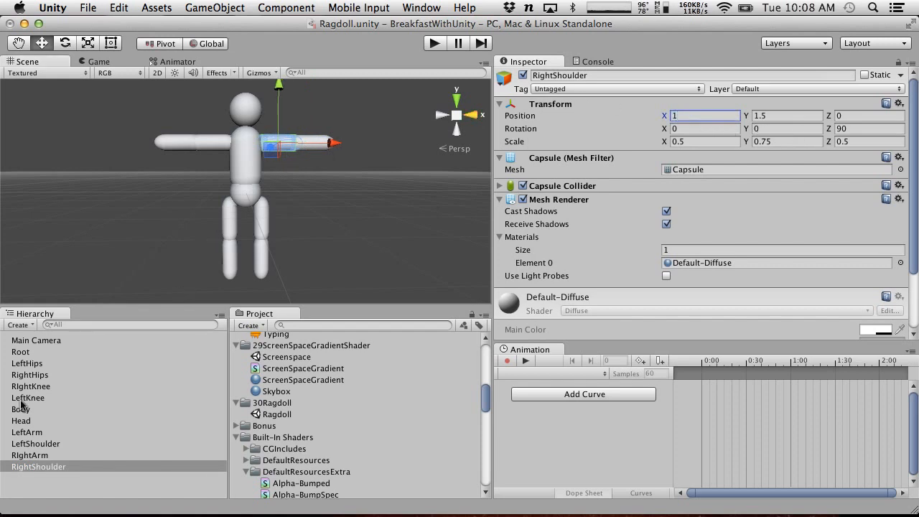
Save the scene and the project.
left_click(89, 9)
left_click(106, 64)
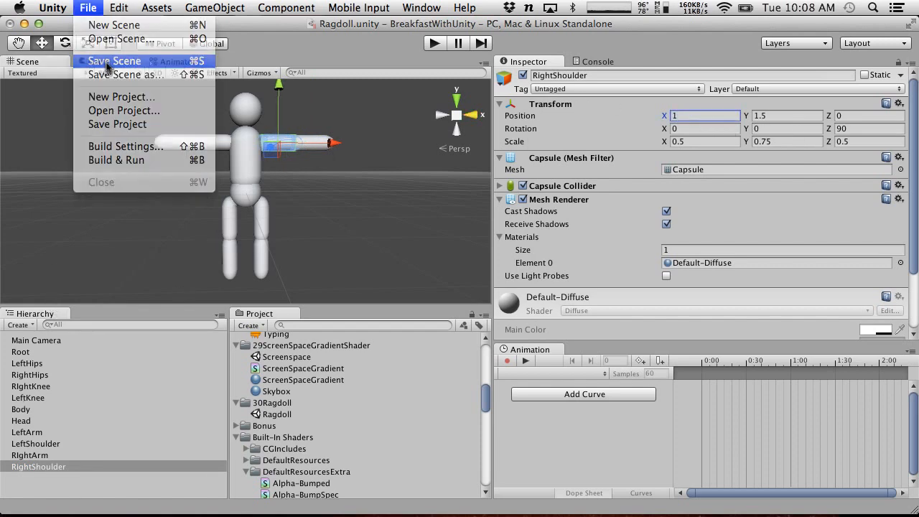
left_click(89, 8)
left_click(122, 127)
Start the Create Ragdoll wizard and assign Root, LeftHips and RightHips to the Root, Left Hips and Right Hips bones.
left_click(18, 324)
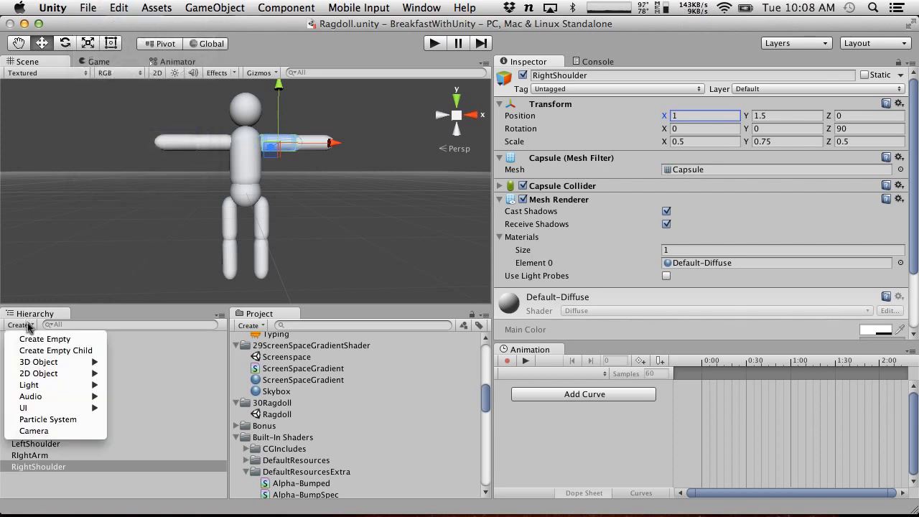
mouse_move(67, 365)
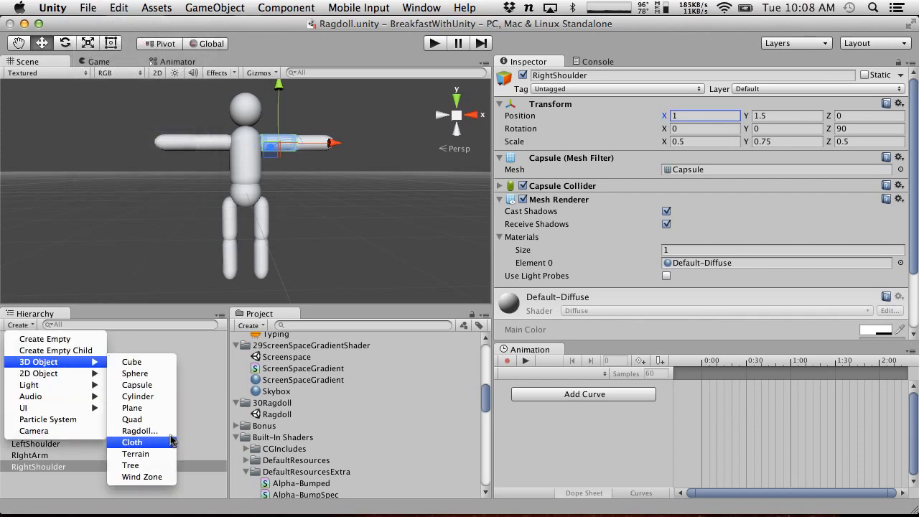
left_click(139, 430)
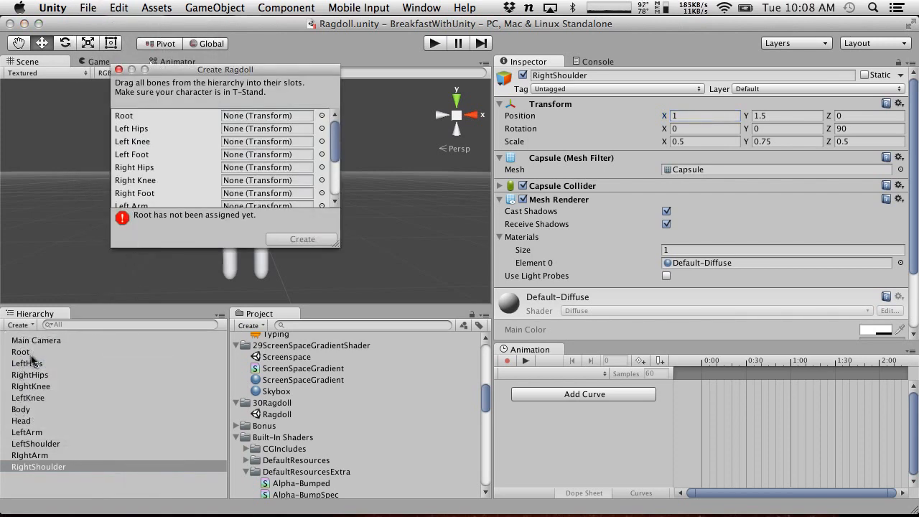
left_click_drag(27, 352, 262, 120)
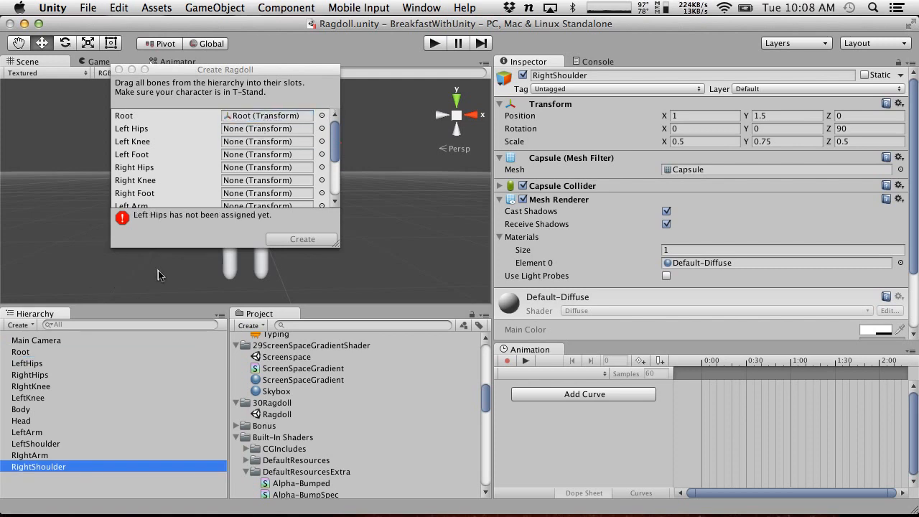
left_click_drag(41, 365, 262, 129)
left_click_drag(46, 378, 264, 170)
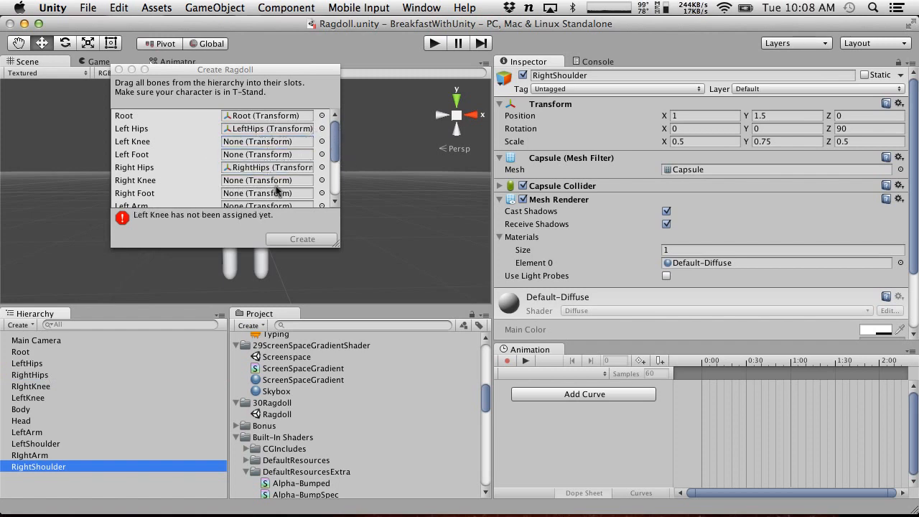
Assign LeftKnee and RIghtKnee to the Left Knee and Right Knee bones, and Body to Middle Spine.
scroll(277, 189, "down", 3)
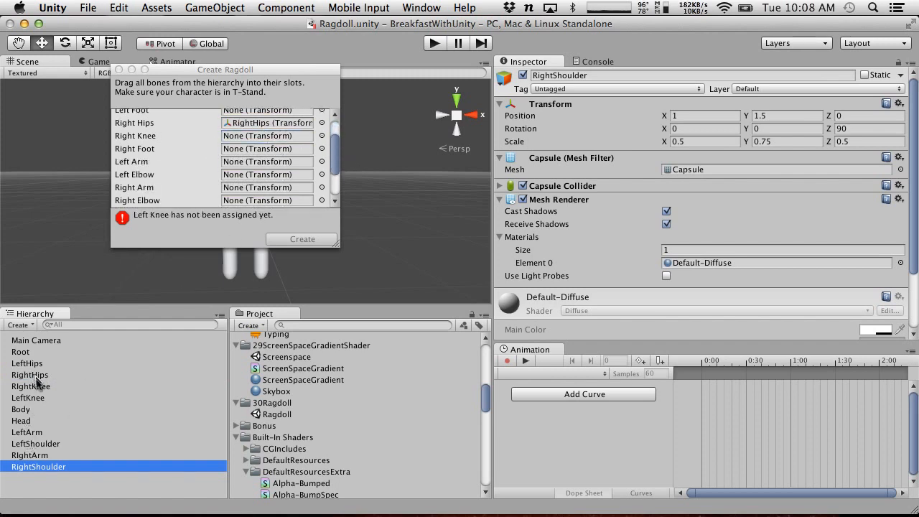
left_click_drag(37, 401, 248, 142)
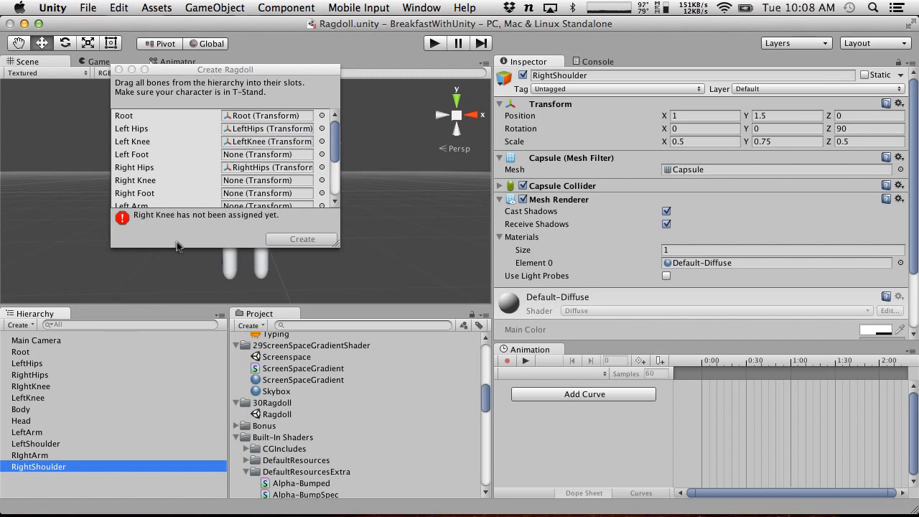
left_click_drag(36, 387, 242, 185)
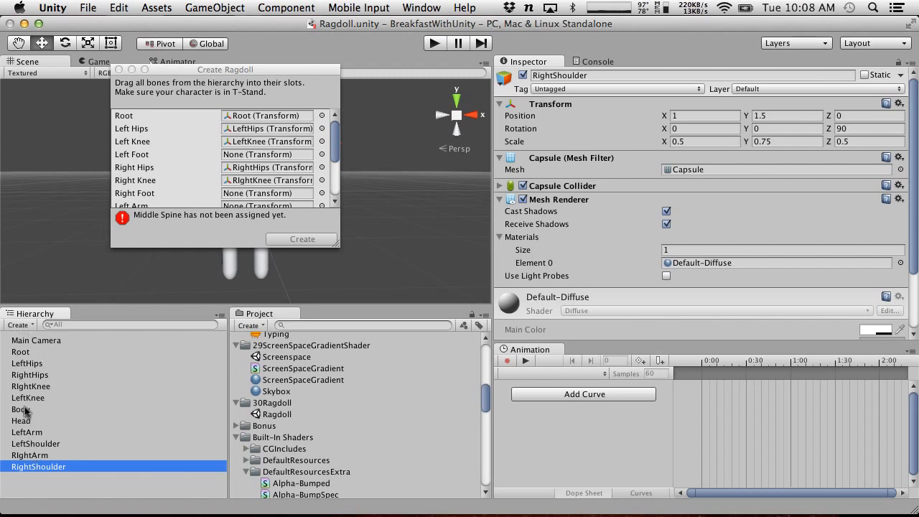
left_click_drag(25, 410, 261, 159)
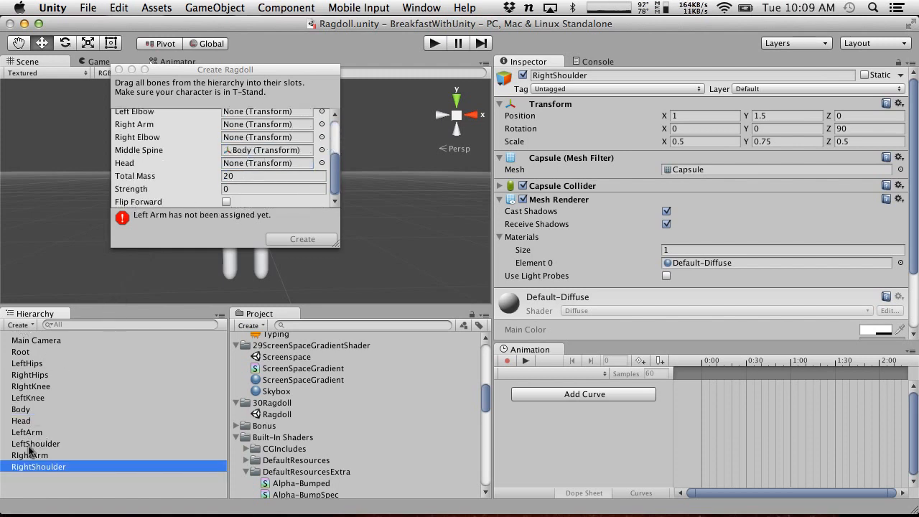
Assign LeftArm to the Left Arm bone, RightShoulder to Right Arm and RIghtArm to Right Elbow.
left_click_drag(29, 432, 250, 144)
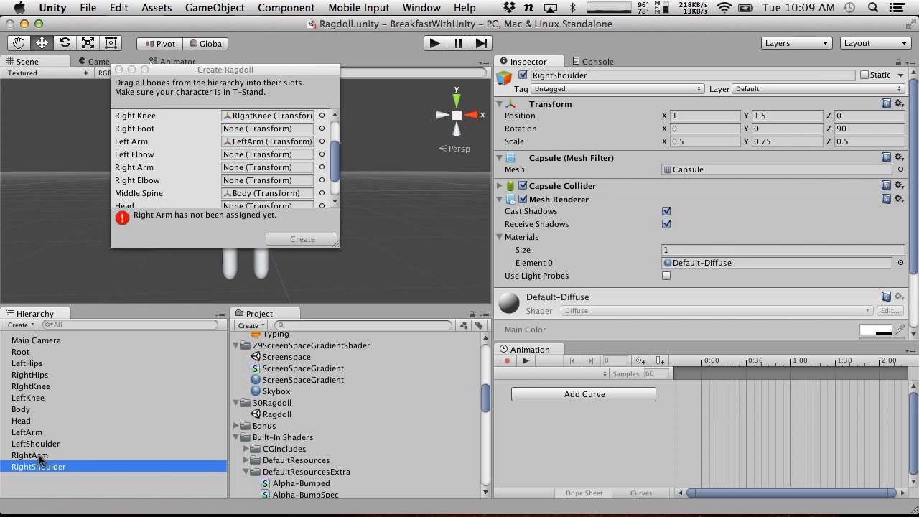
left_click_drag(40, 460, 252, 171)
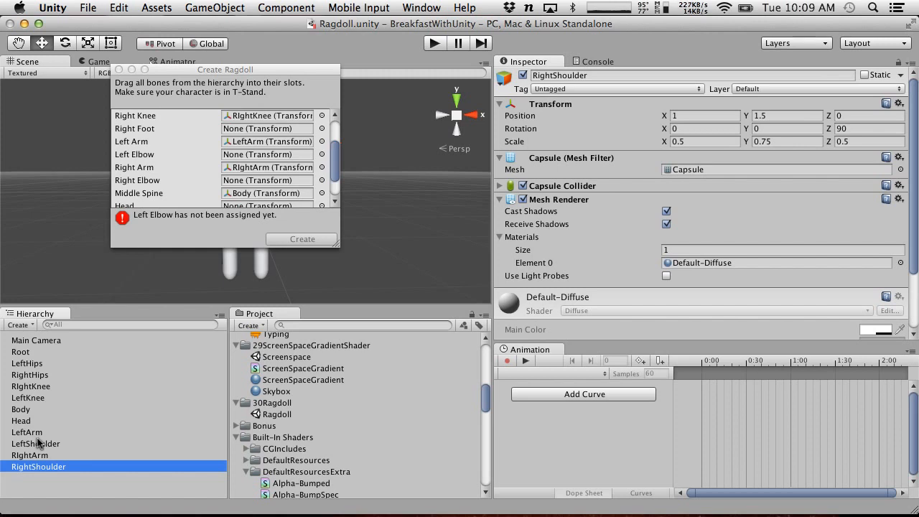
left_click_drag(45, 468, 258, 167)
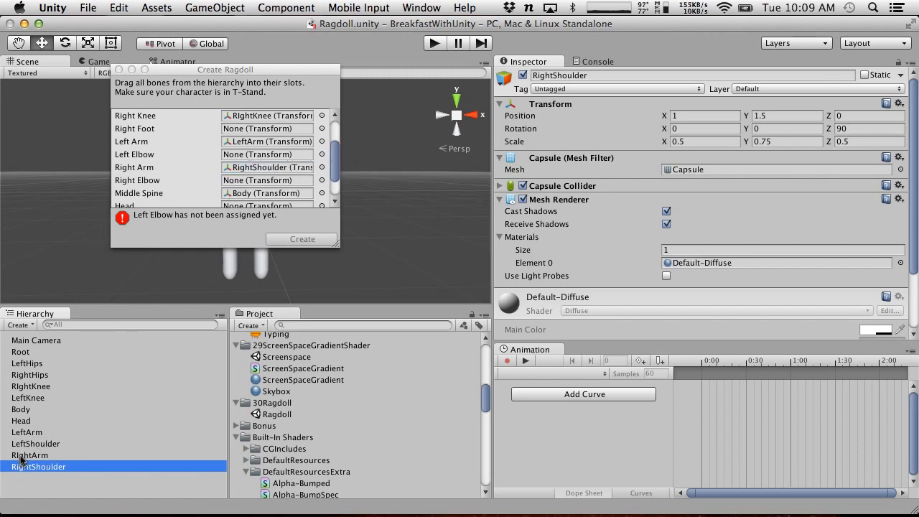
left_click_drag(29, 455, 268, 180)
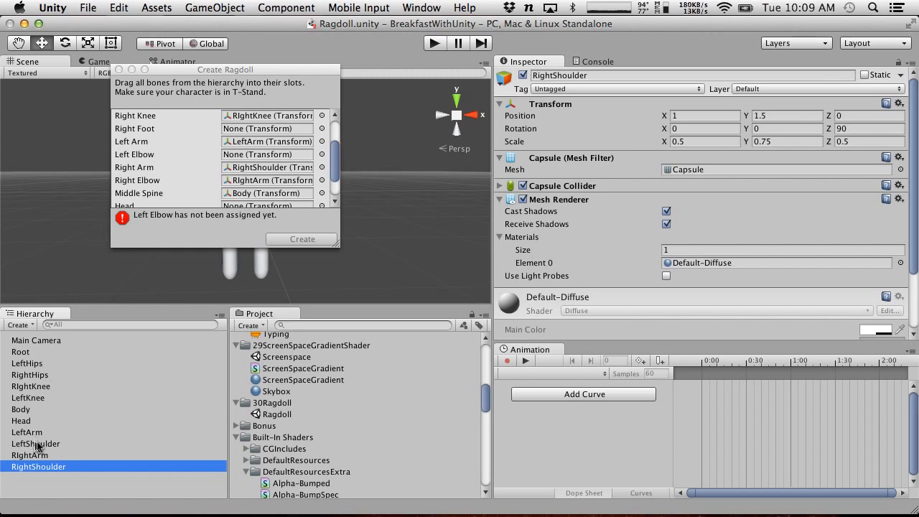
Try to assign LeftShoulder to the Right Arm bone, and LeftArm followed by LeftShoulder to Left Elbow.
left_click_drag(36, 447, 287, 167)
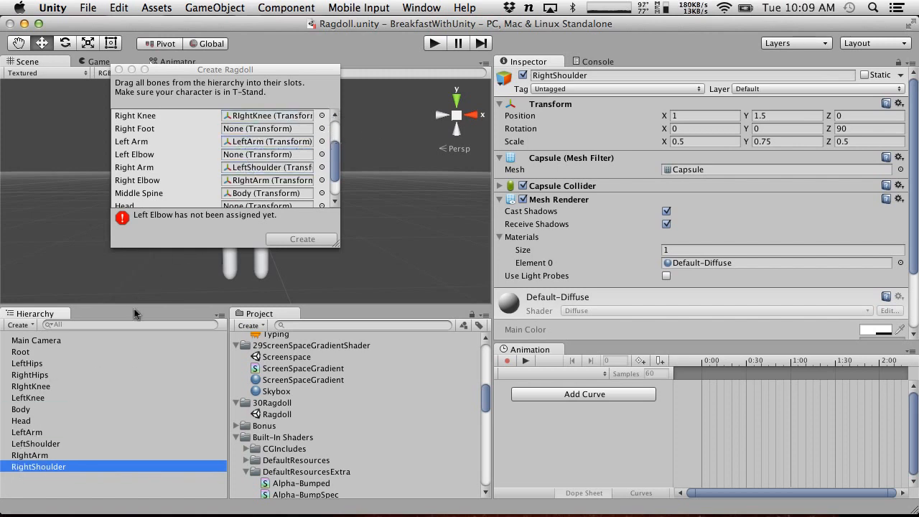
left_click_drag(29, 432, 262, 162)
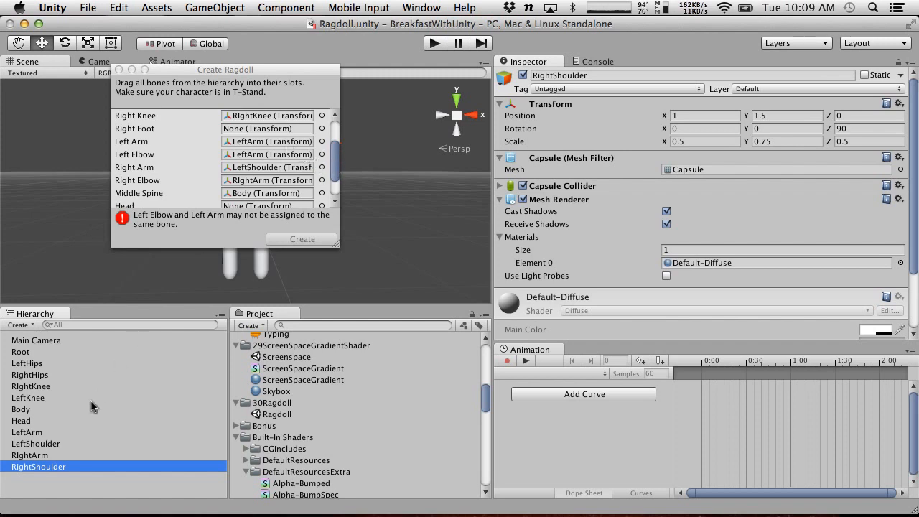
left_click_drag(64, 444, 257, 159)
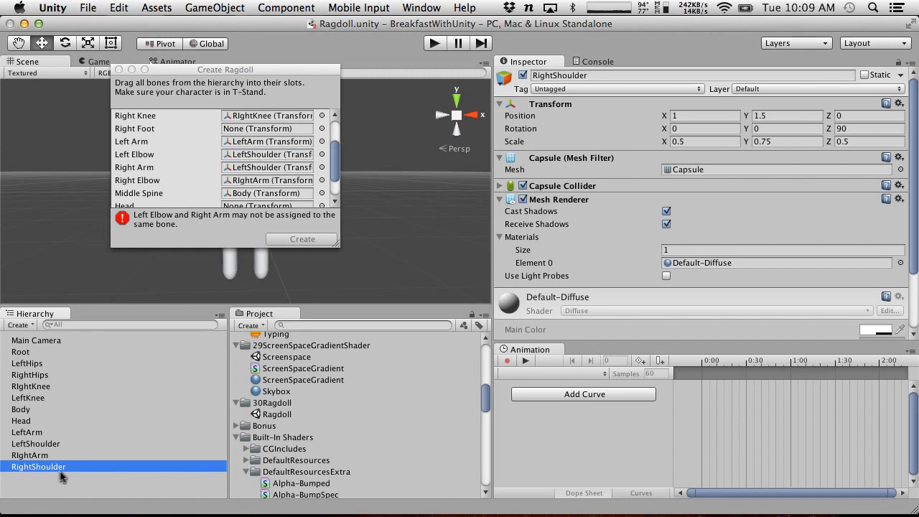
left_click_drag(60, 471, 107, 478)
left_click(59, 443)
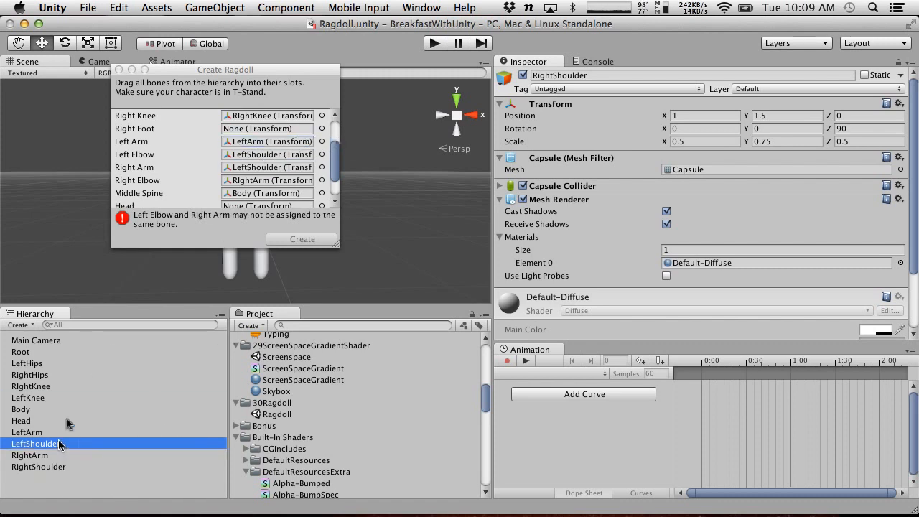
Assign LeftShoulder to the Left Arm bone, LeftArm to Left Elbow and RightShoulder to Right Arm.
left_click_drag(59, 444, 272, 141)
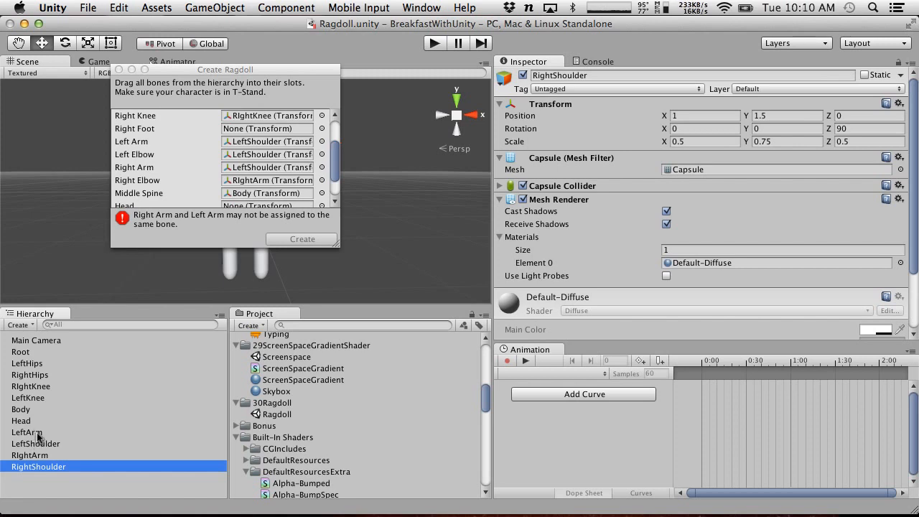
left_click_drag(39, 437, 262, 149)
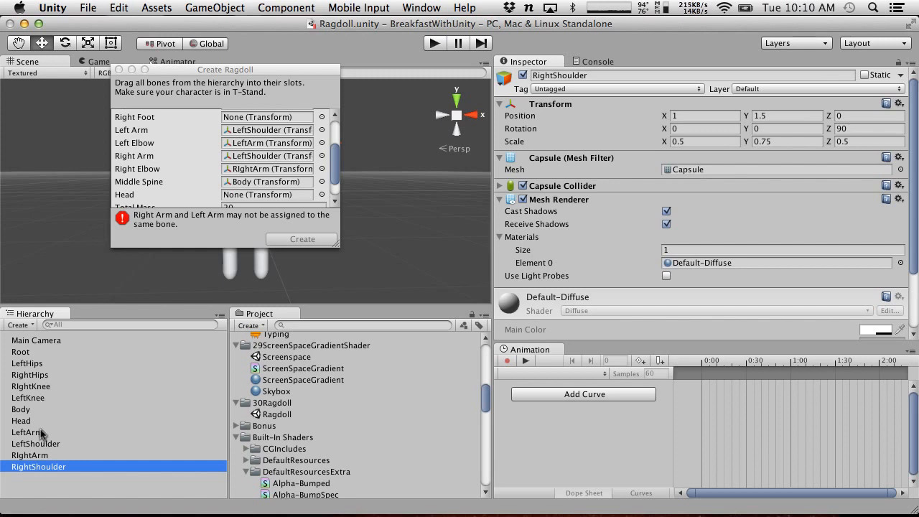
left_click_drag(34, 465, 260, 150)
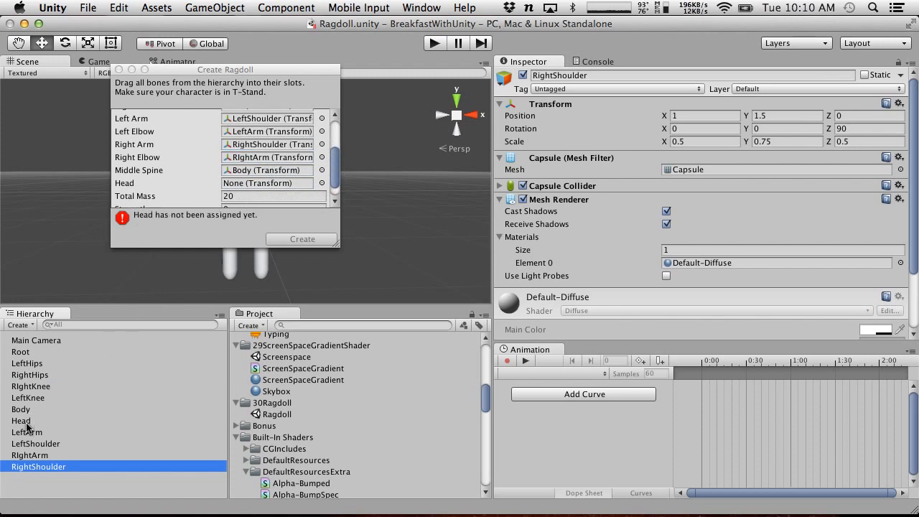
Assign Head to the Head bone, review the bone assignments and create the ragdoll.
left_click_drag(22, 422, 255, 172)
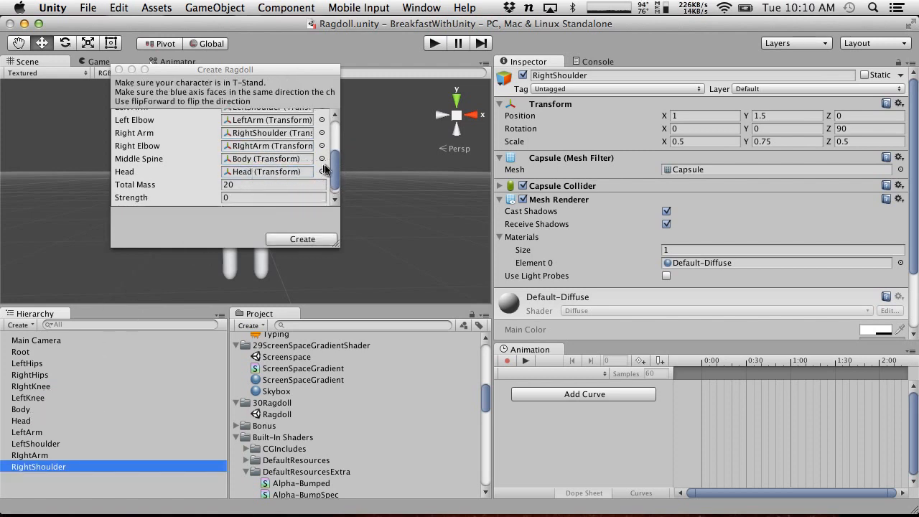
left_click_drag(335, 173, 333, 126)
scroll(325, 158, "up", 5)
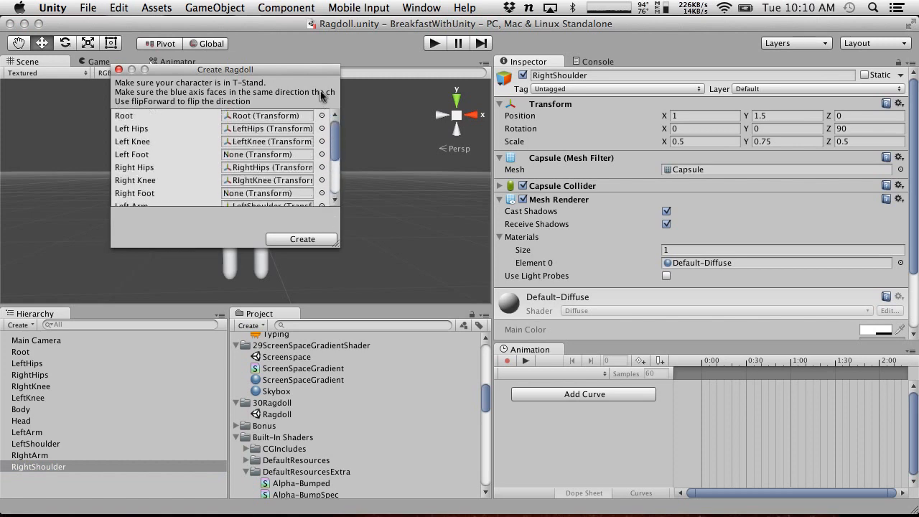
scroll(330, 165, "down", 5)
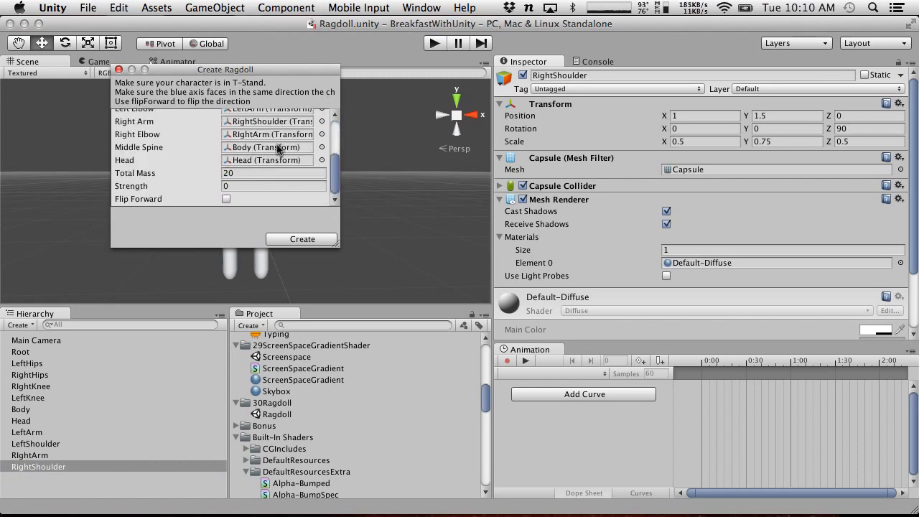
left_click(301, 239)
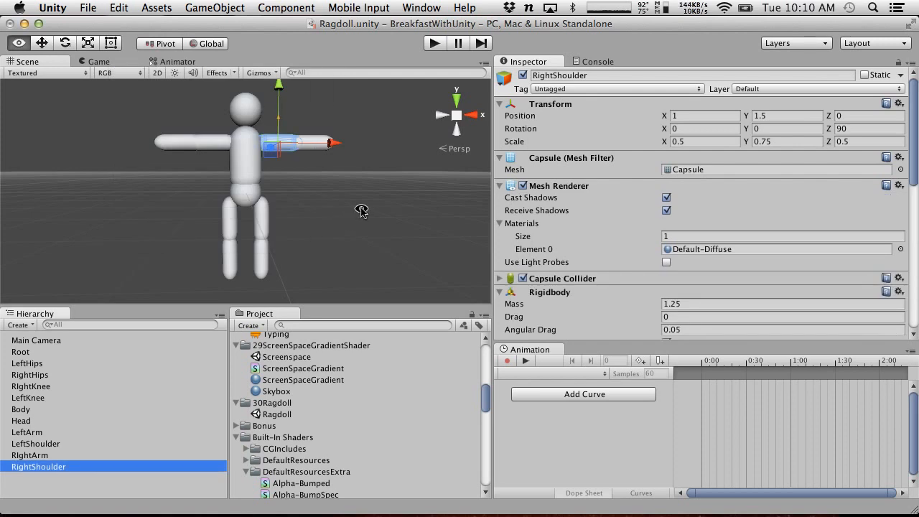
Examine the colliders and rigidbodies on the character's parts one by one, covering the arms, shoulders, LeftKnee, Body and Head.
left_click_drag(360, 207, 144, 266, "alt")
left_click(43, 455)
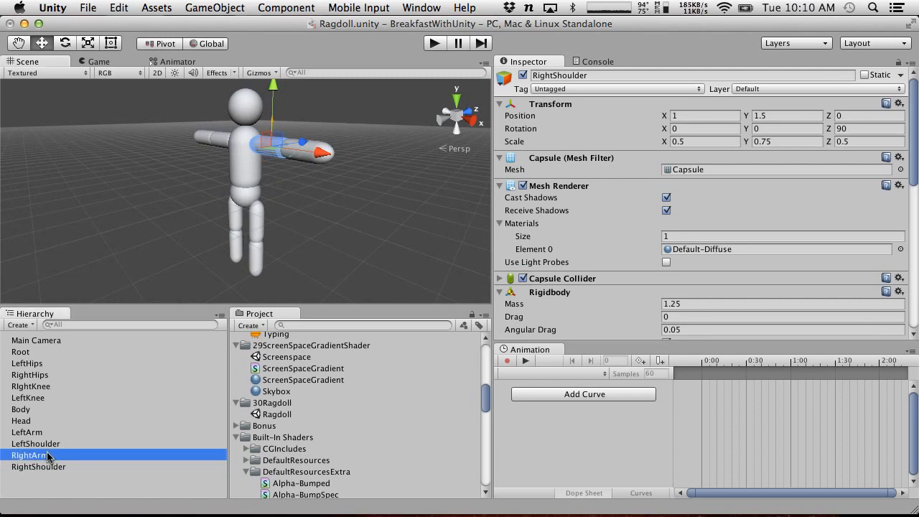
left_click(45, 431)
left_click_drag(180, 199, 455, 256, "alt")
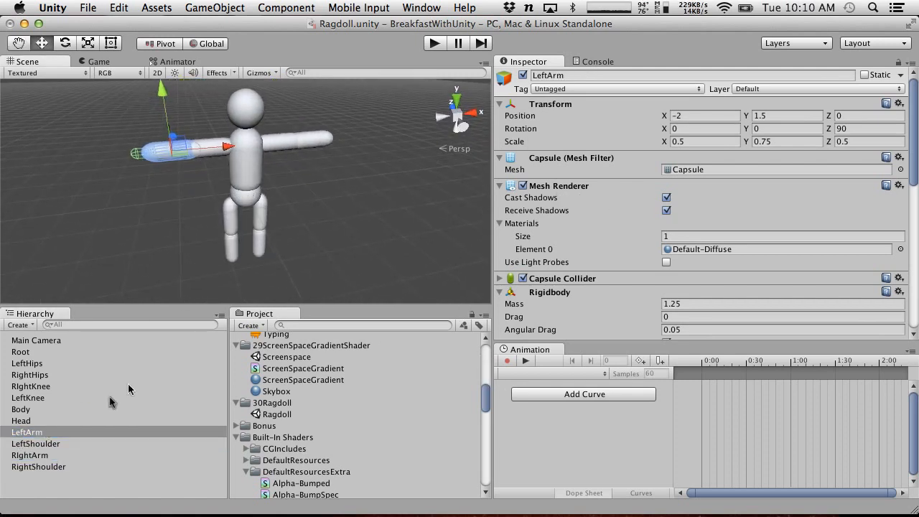
left_click(69, 455)
left_click(53, 465)
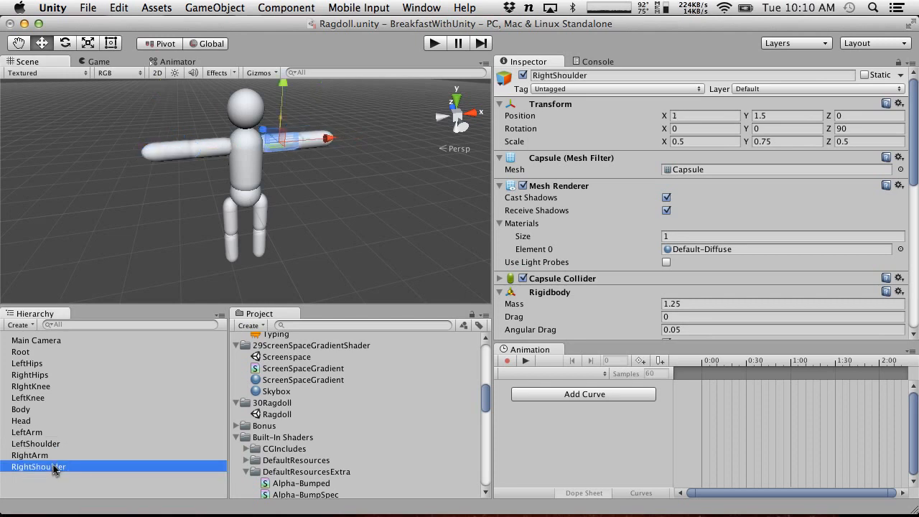
key("Up")
key("Up")
key("Up")
key("Up")
key("Up")
key("Up")
key("Up")
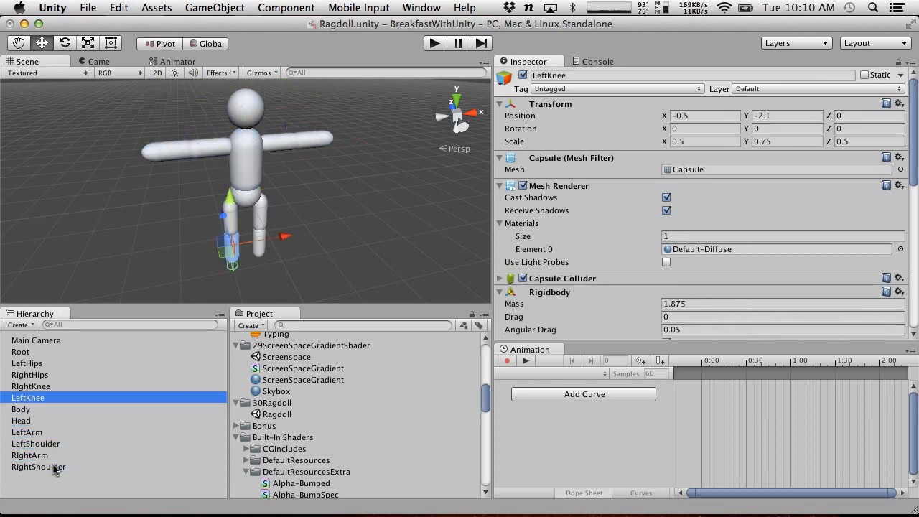
key("Down")
key("Down")
key("Down")
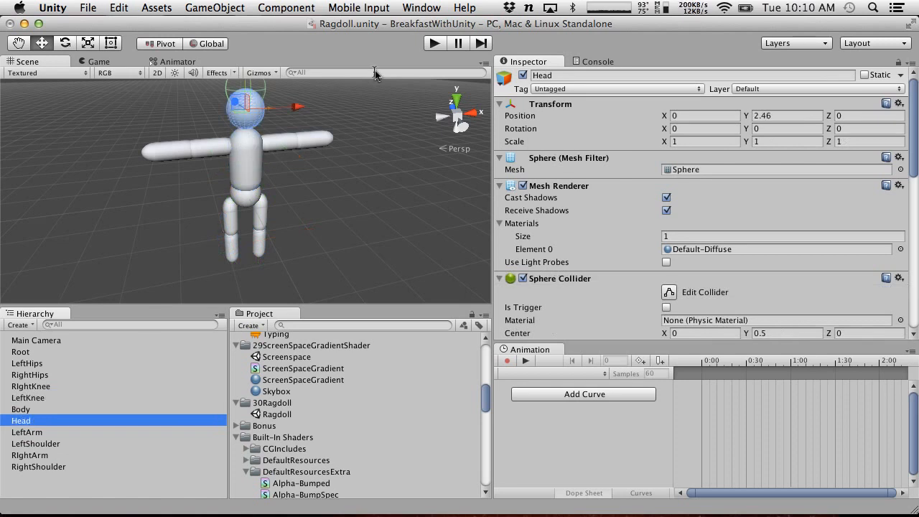
Inspect the components of the arm, torso, hip and knee parts from a low viewing angle.
left_click_drag(359, 180, 241, 234, "alt")
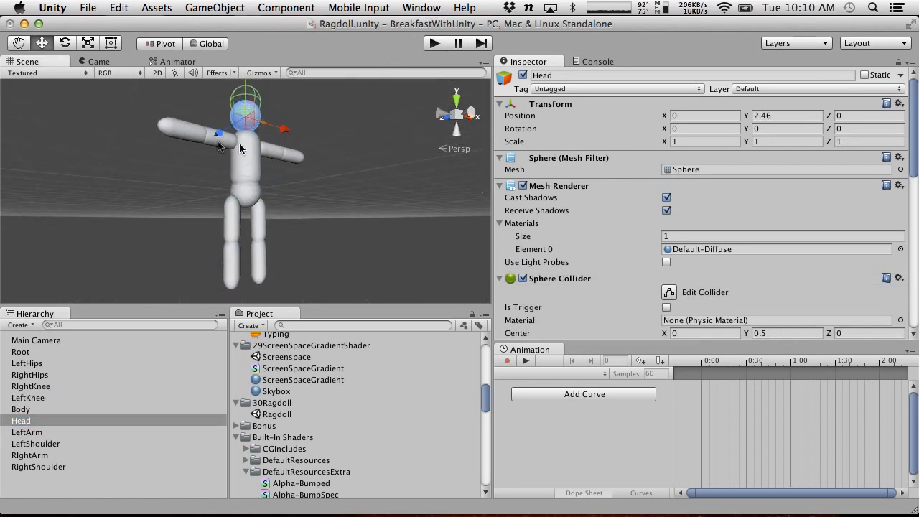
left_click(193, 143)
left_click(238, 180)
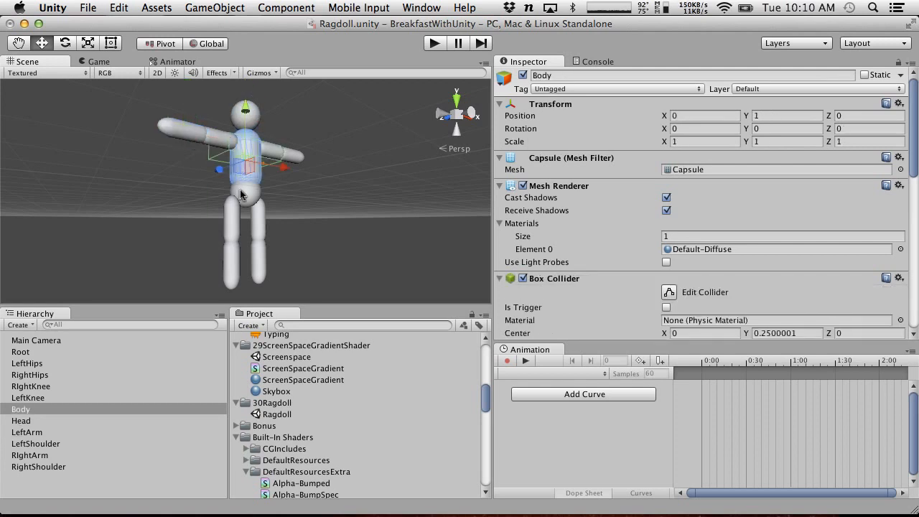
left_click(241, 193)
left_click(231, 242)
left_click(260, 251)
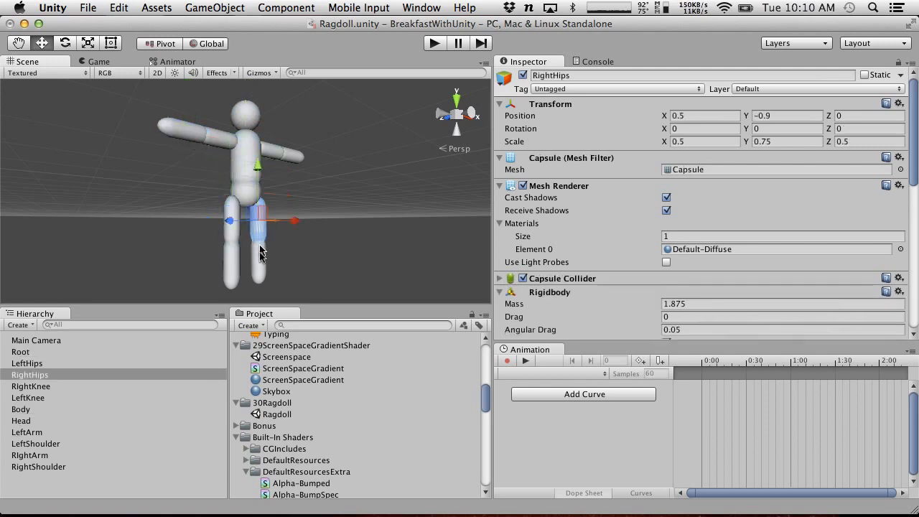
left_click(226, 273)
left_click(265, 276)
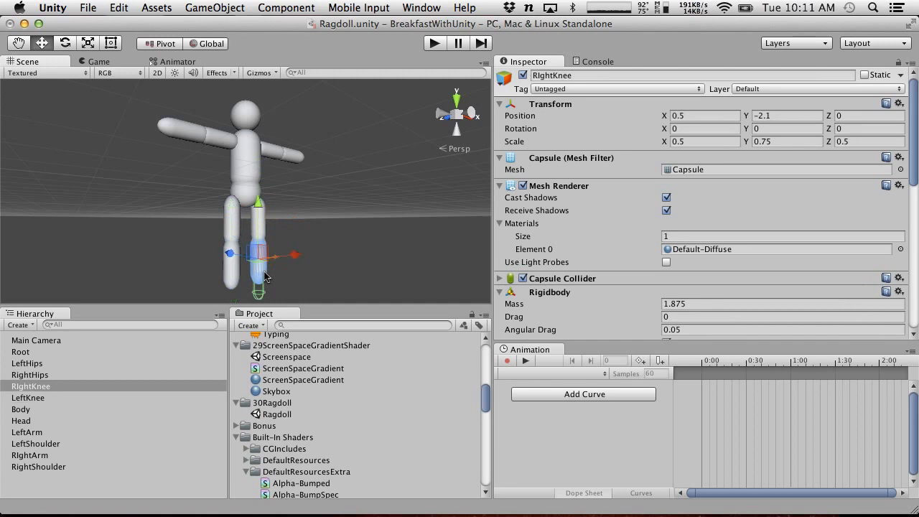
Play-test the scene to watch the ragdoll fall, and stop playback.
left_click_drag(264, 276, 168, 289, "alt")
left_click(434, 43)
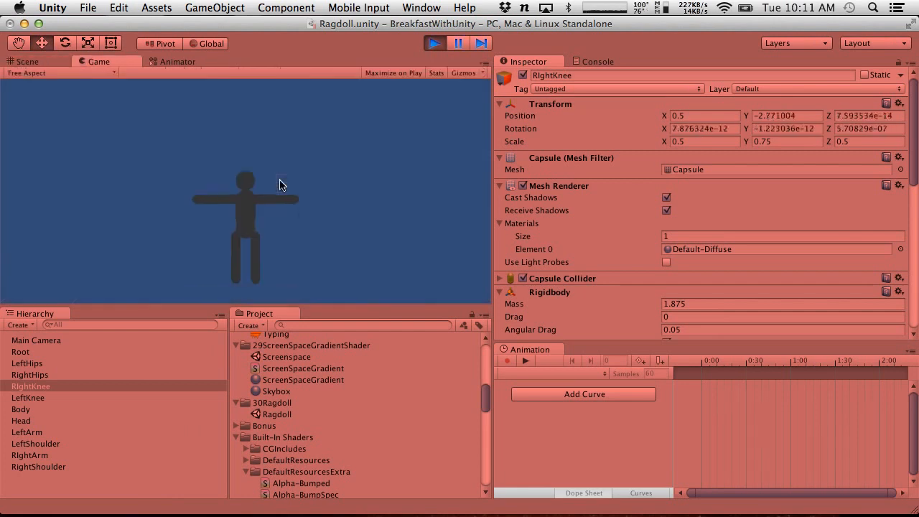
left_click(430, 44)
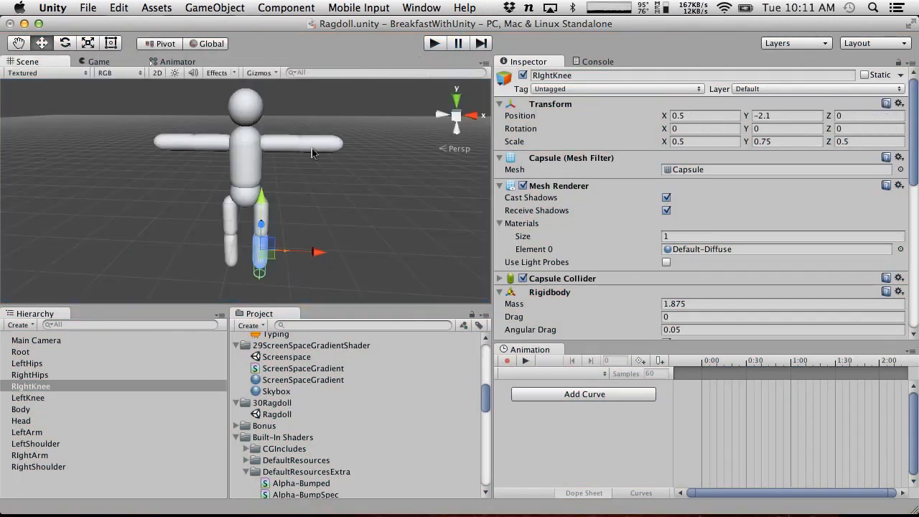
Add a directional light to the scene.
left_click(34, 321)
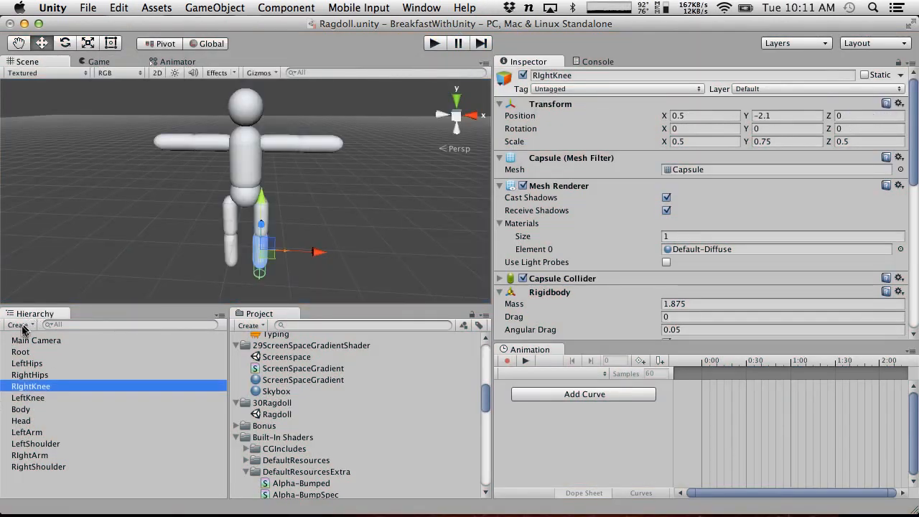
left_click(18, 325)
mouse_move(64, 385)
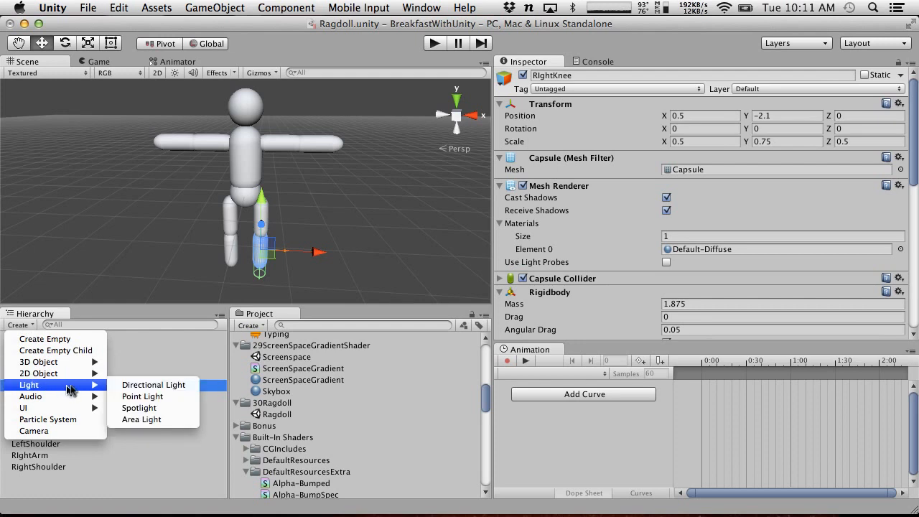
left_click(140, 380)
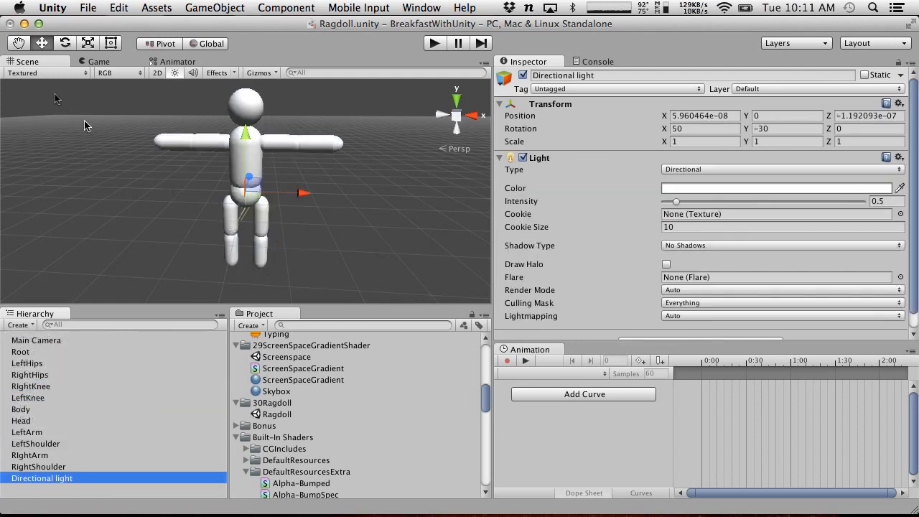
Add a plane as the floor and lower it beneath the character's feet to about Y -3.57.
left_click(21, 325)
mouse_move(42, 364)
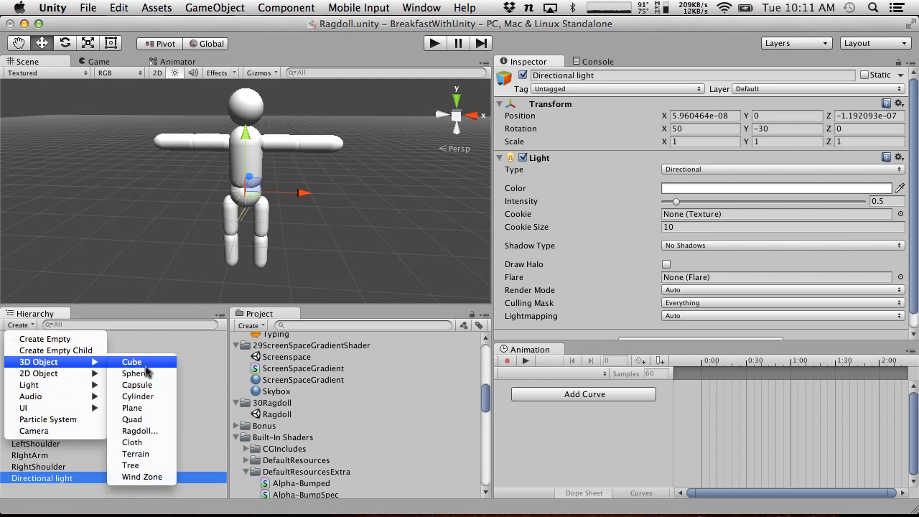
left_click(143, 407)
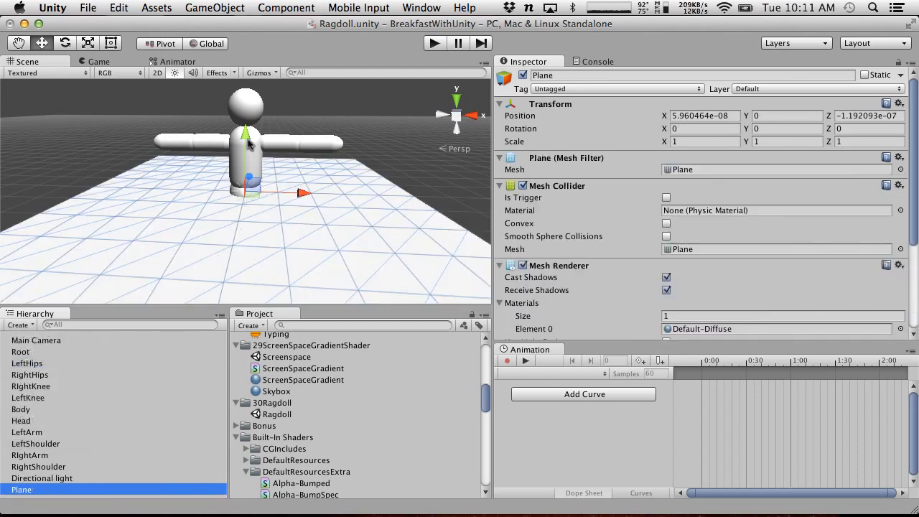
left_click_drag(246, 138, 246, 233)
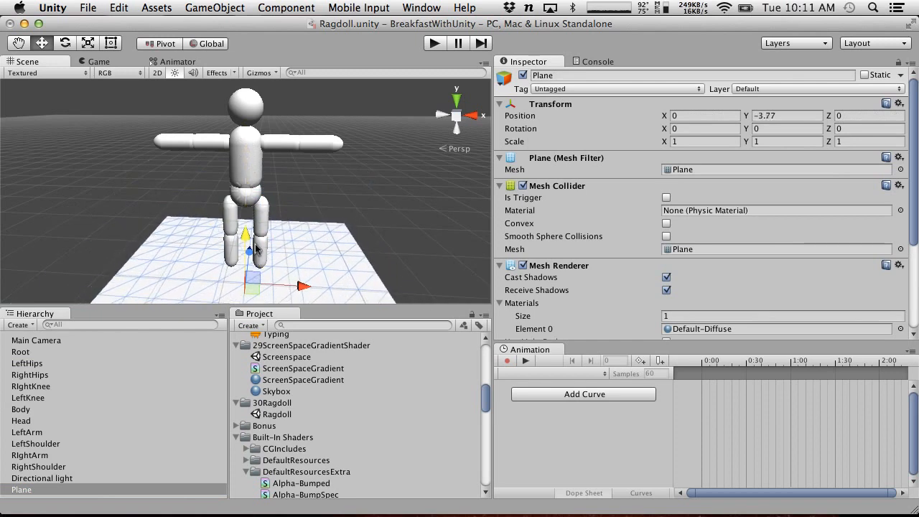
Play-test the ragdoll falling onto the plane twice, stopping playback after each run.
left_click(436, 43)
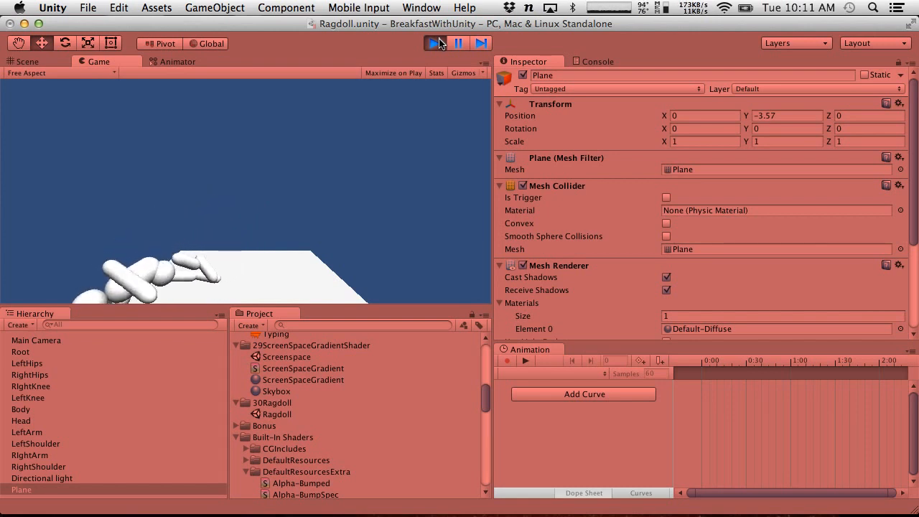
left_click(437, 43)
left_click(437, 44)
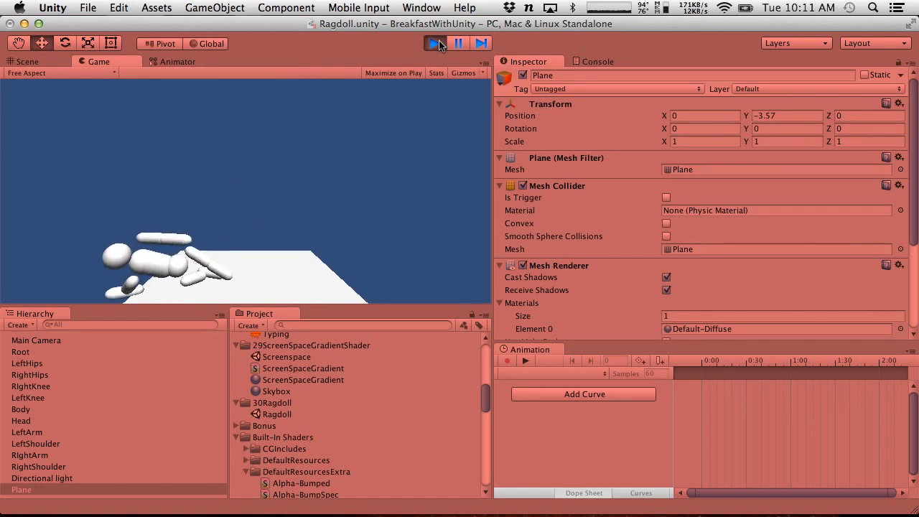
left_click(438, 41)
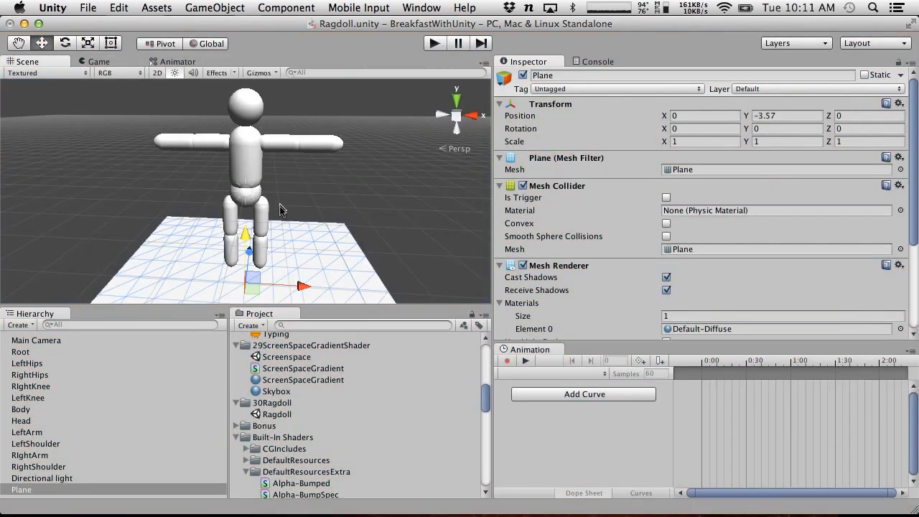
Examine the Character Joint settings of the right shoulder and the head, framing the shoulder in the scene.
left_click(288, 145)
key("f")
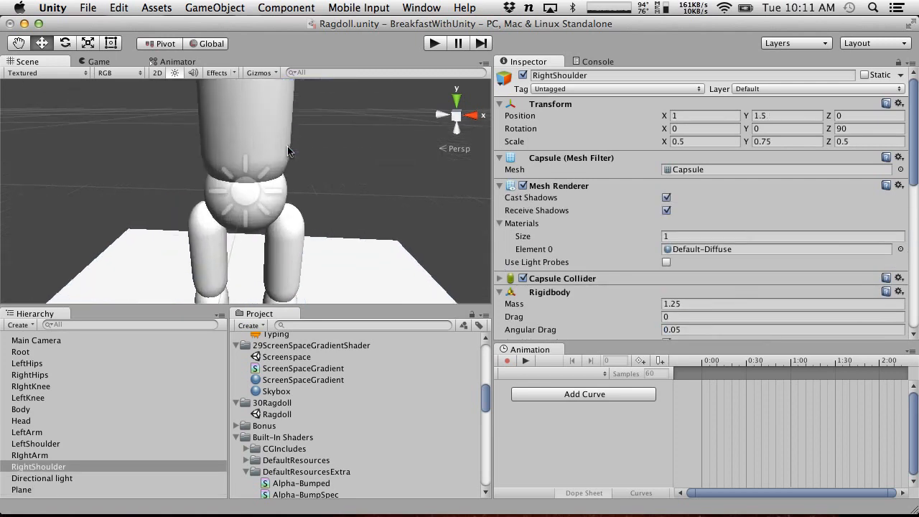
scroll(294, 147, "down", 8)
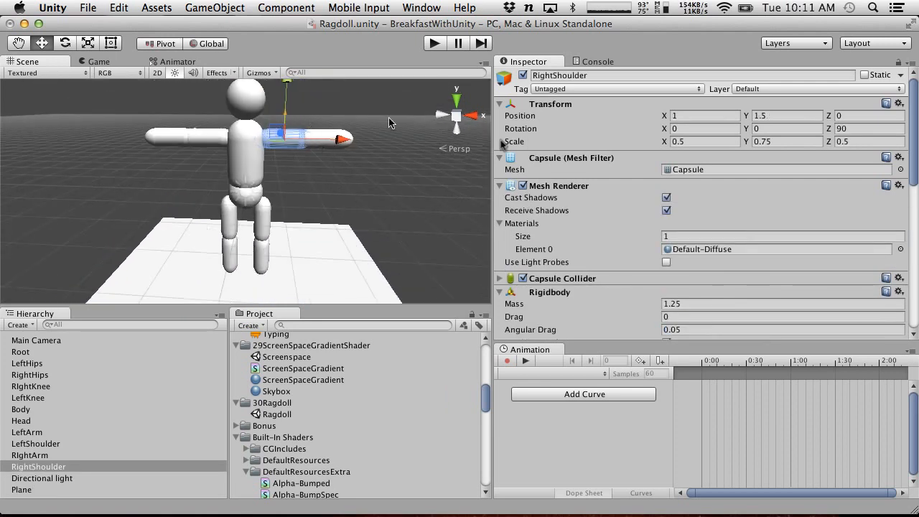
scroll(533, 160, "down", 10)
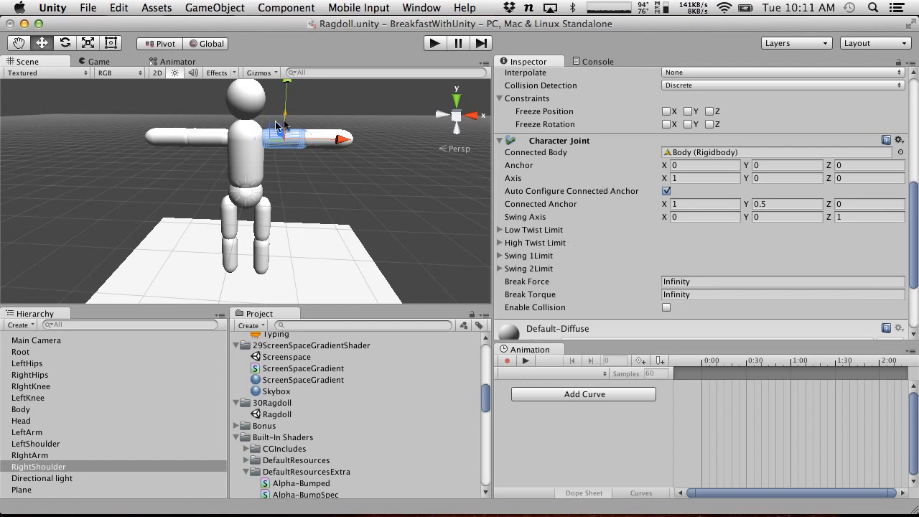
key("f")
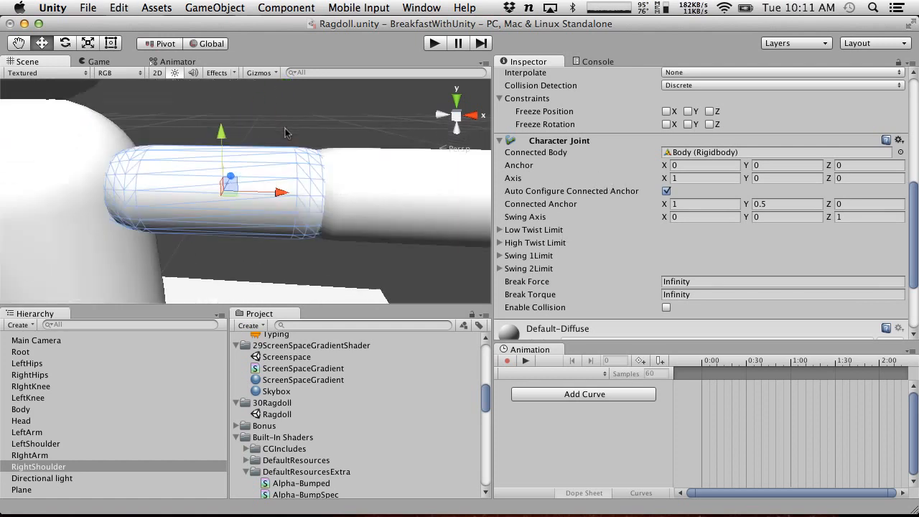
scroll(286, 133, "down", 3)
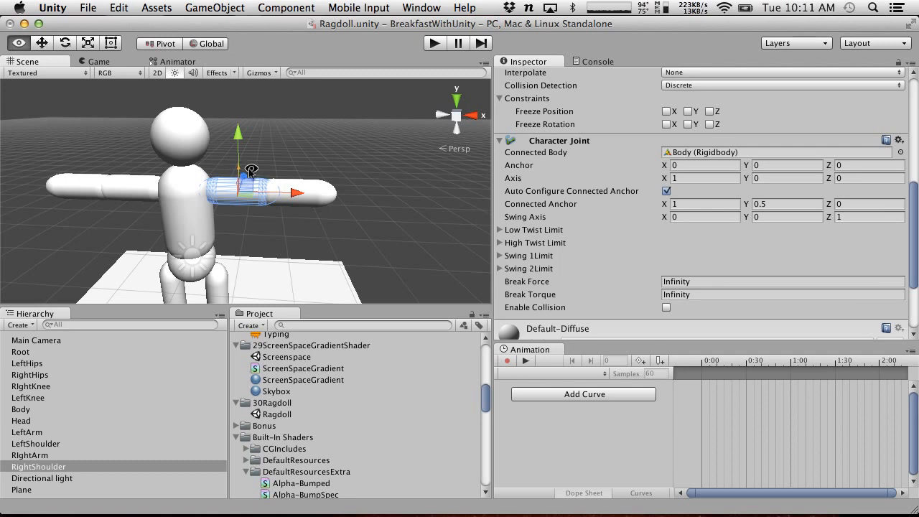
left_click_drag(233, 177, 262, 135, "alt")
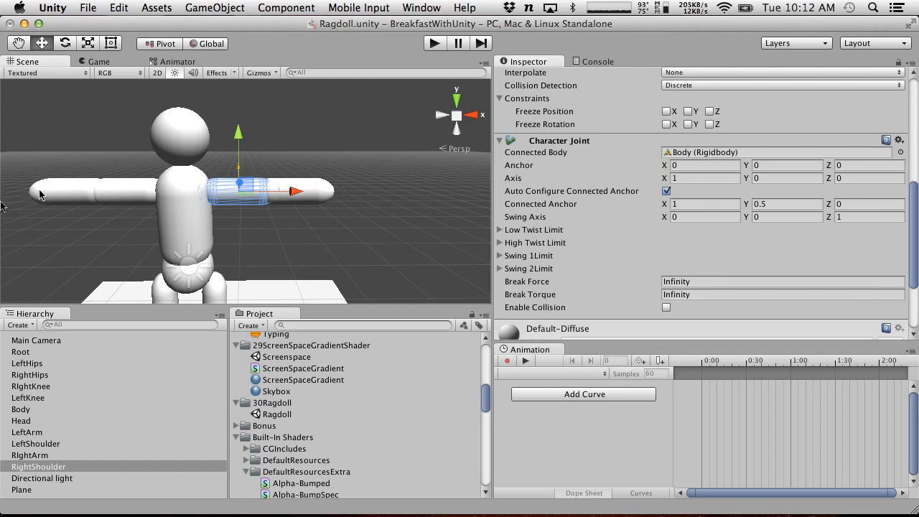
left_click(184, 140)
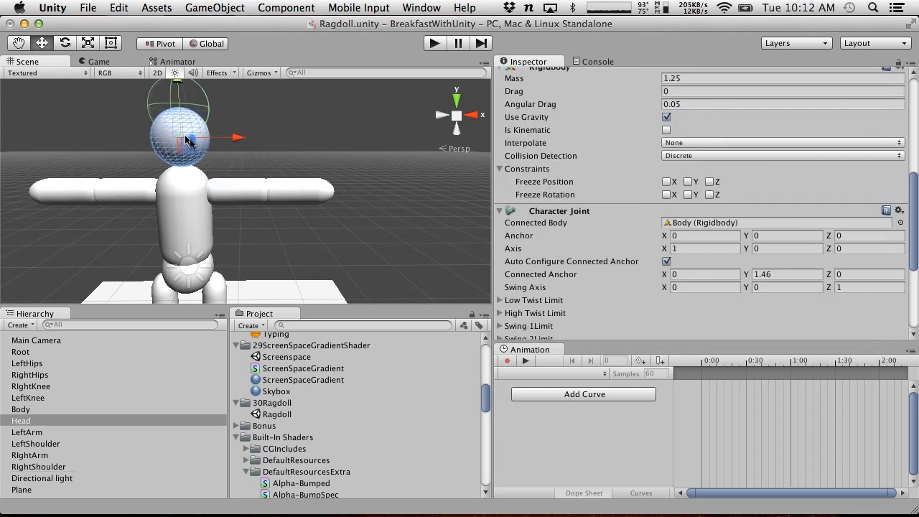
left_click(240, 192)
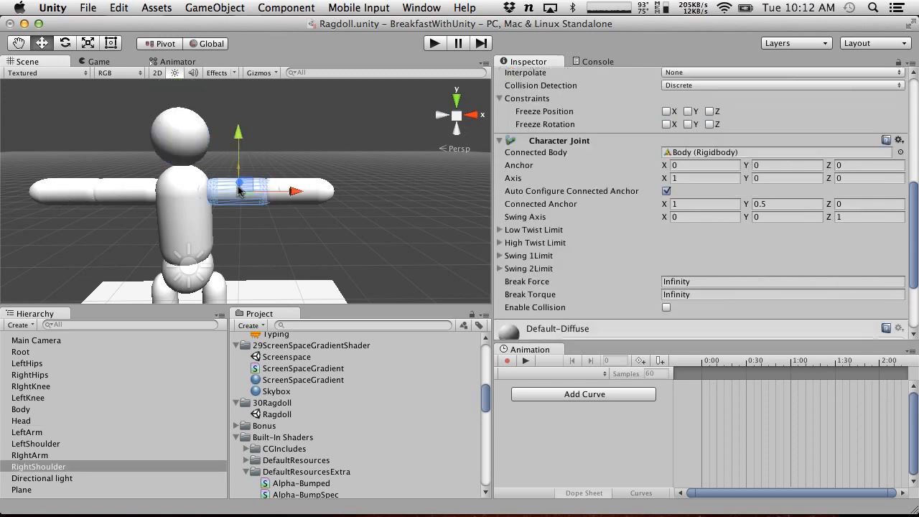
Set the right arm's Capsule Collider height to 1 and its radius to 0.5.
left_click(324, 183)
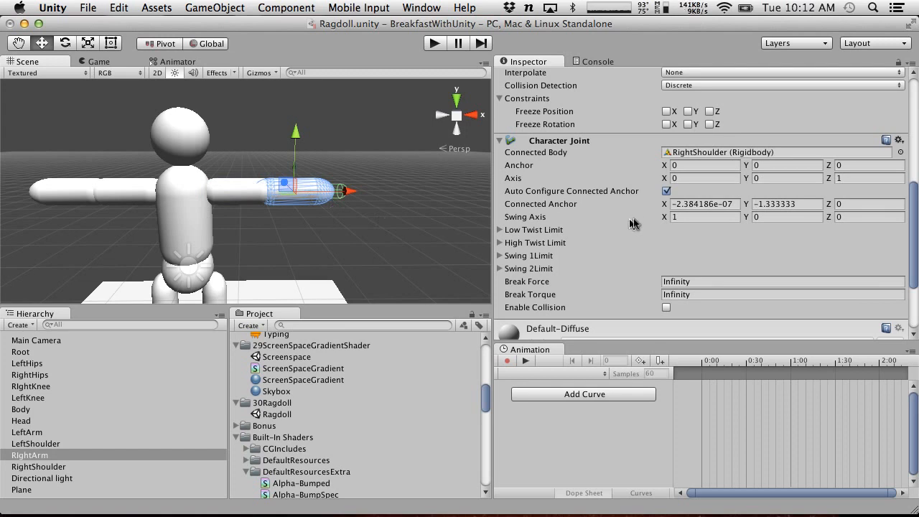
scroll(685, 186, "up", 6)
scroll(686, 186, "up", 1)
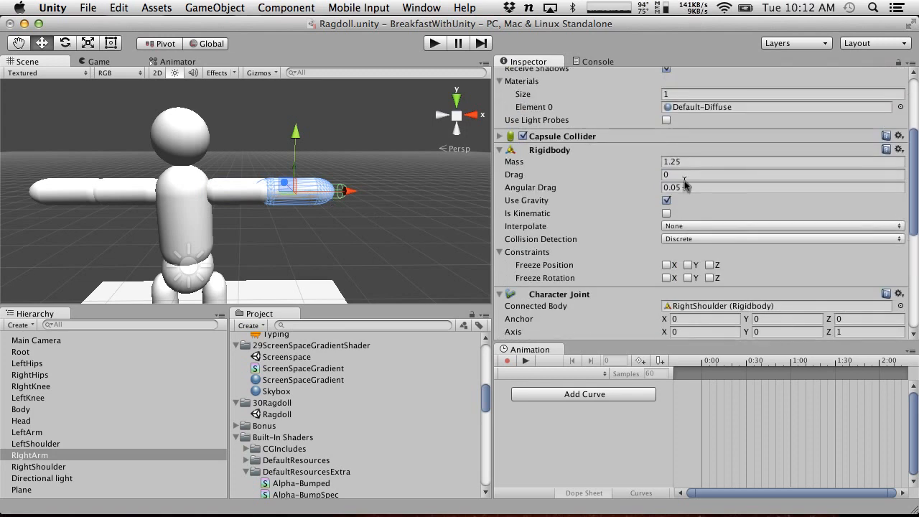
scroll(685, 163, "up", 4)
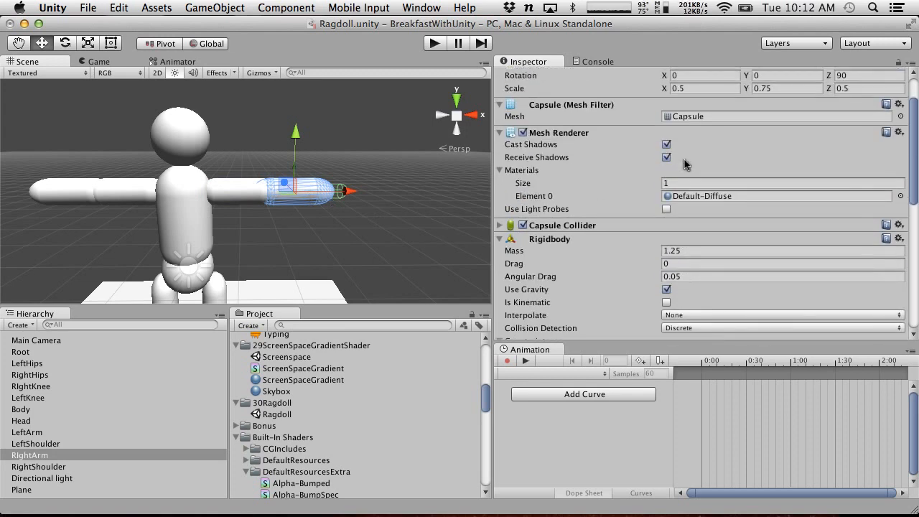
left_click(647, 227)
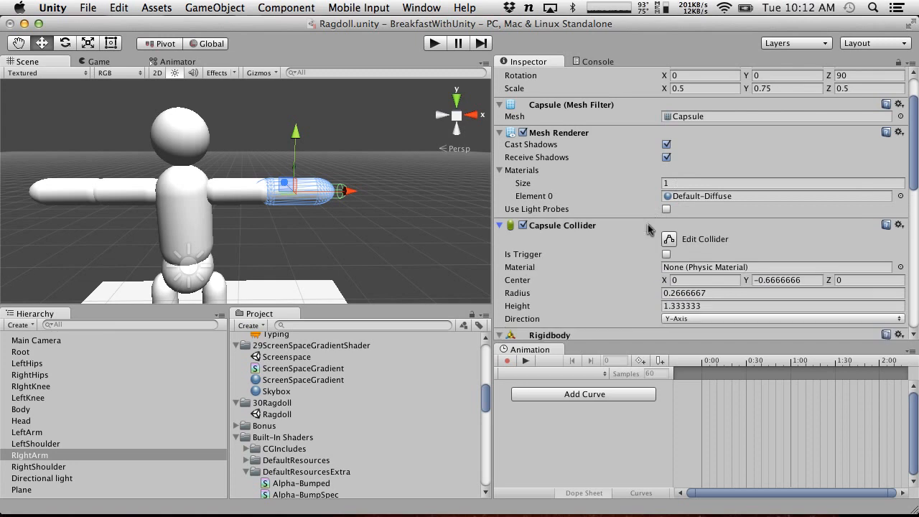
left_click(724, 306)
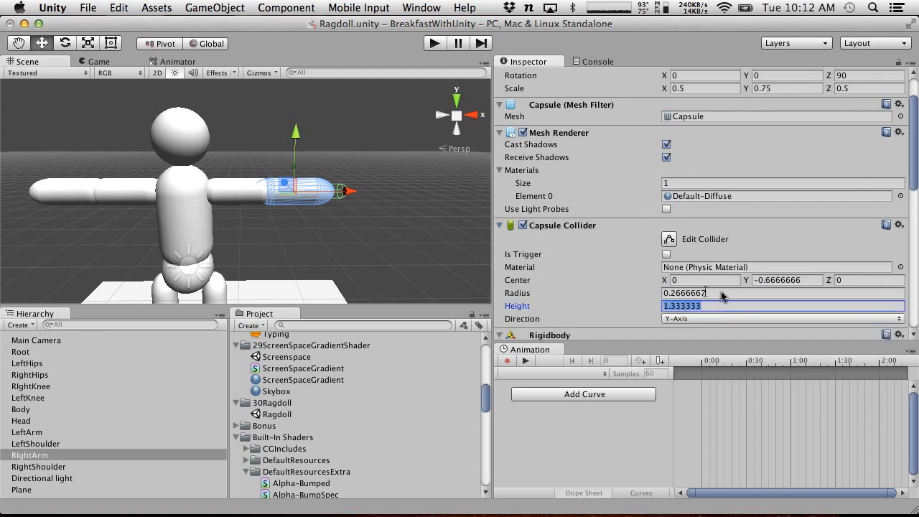
type("1")
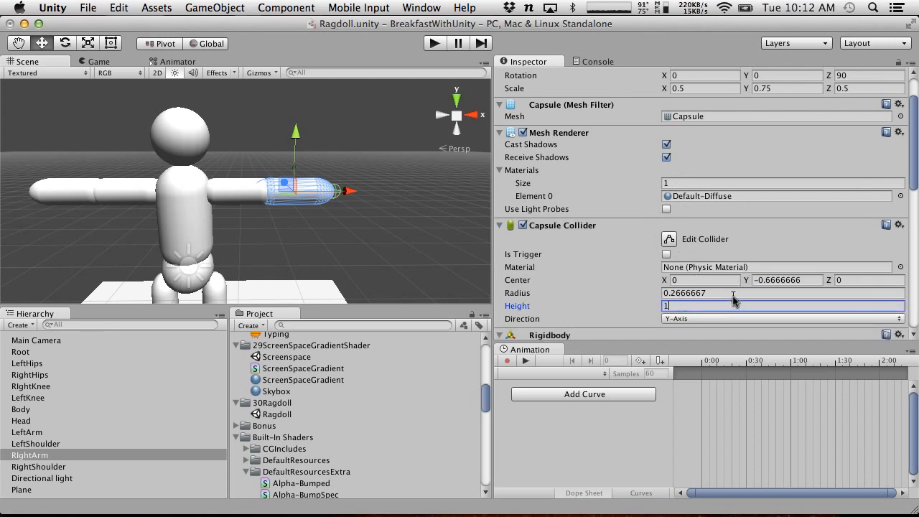
left_click(732, 293)
type(".5")
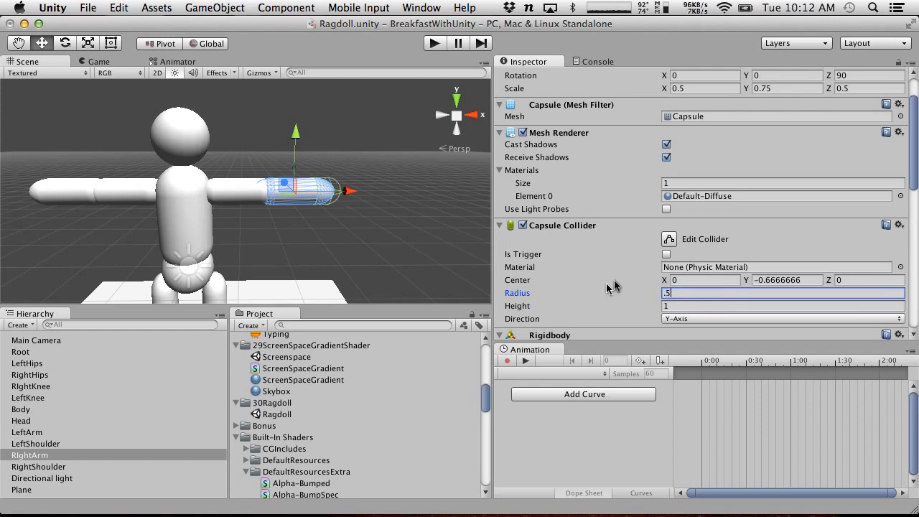
Set the Y center of the right arm's Capsule Collider to -0.5.
left_click(818, 281)
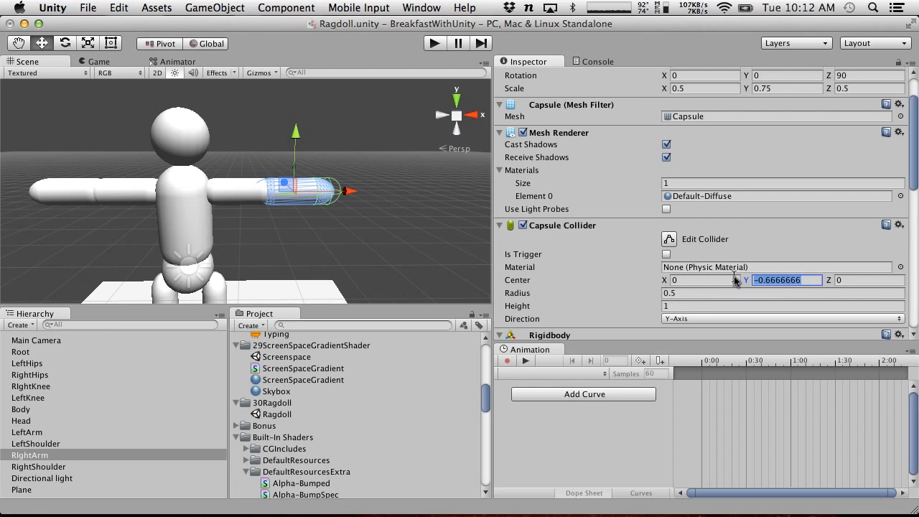
type("0")
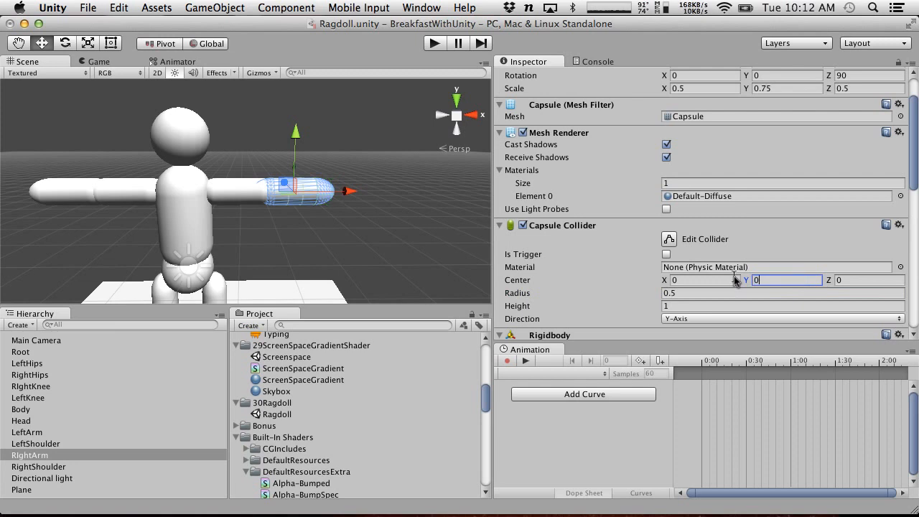
key("super+z")
key("BackSpace")
key("BackSpace")
key("BackSpace")
key("BackSpace")
View the ragdoll from the side and examine the right arm's Character Joint axes and limits.
scroll(664, 267, "down", 6)
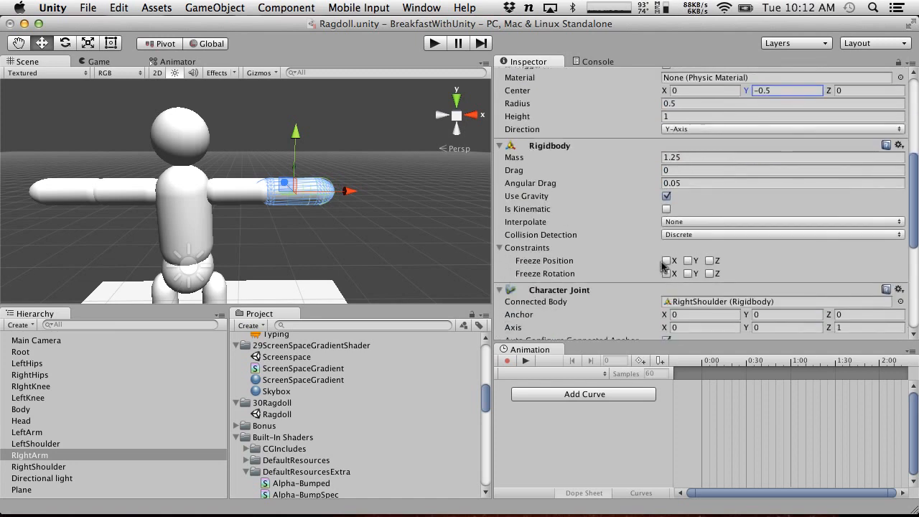
scroll(665, 267, "down", 1)
left_click_drag(265, 208, 2, 234, "alt")
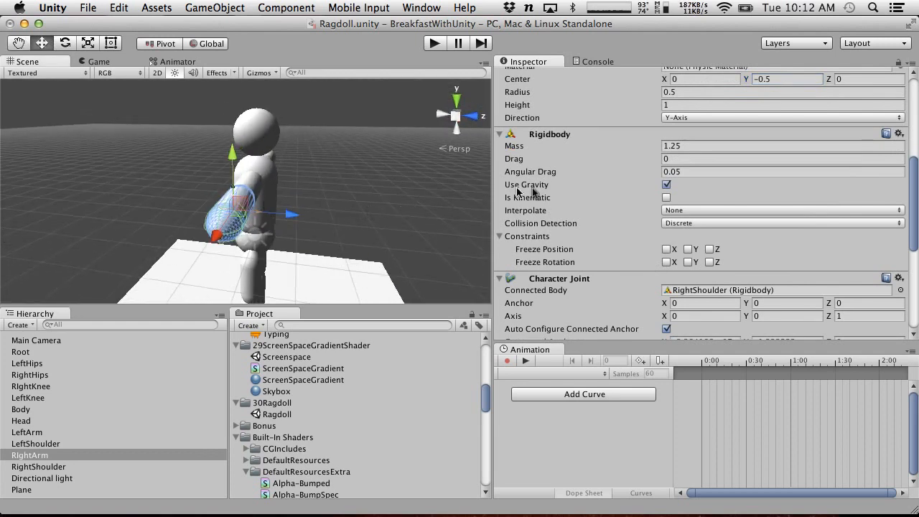
scroll(765, 241, "down", 10)
scroll(764, 241, "up", 2)
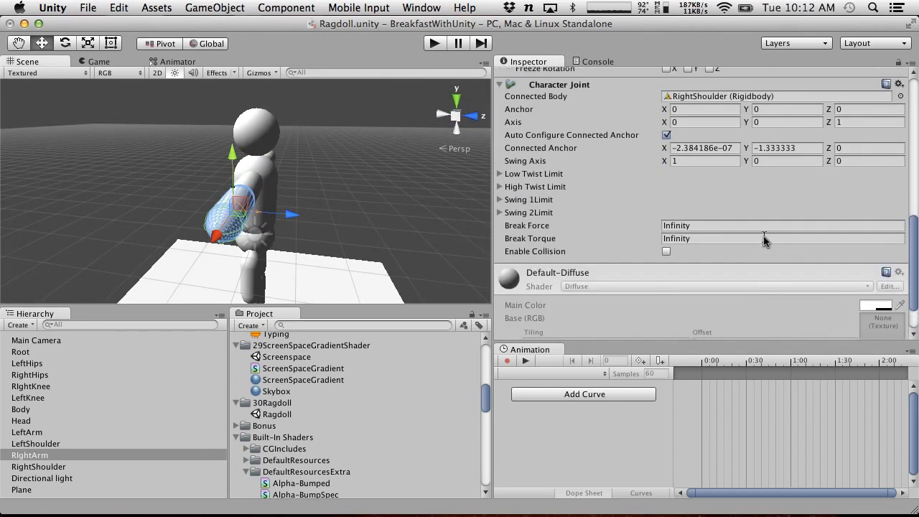
Set the Y anchor of RightArm's Character Joint to 0.75.
scroll(764, 241, "up", 3)
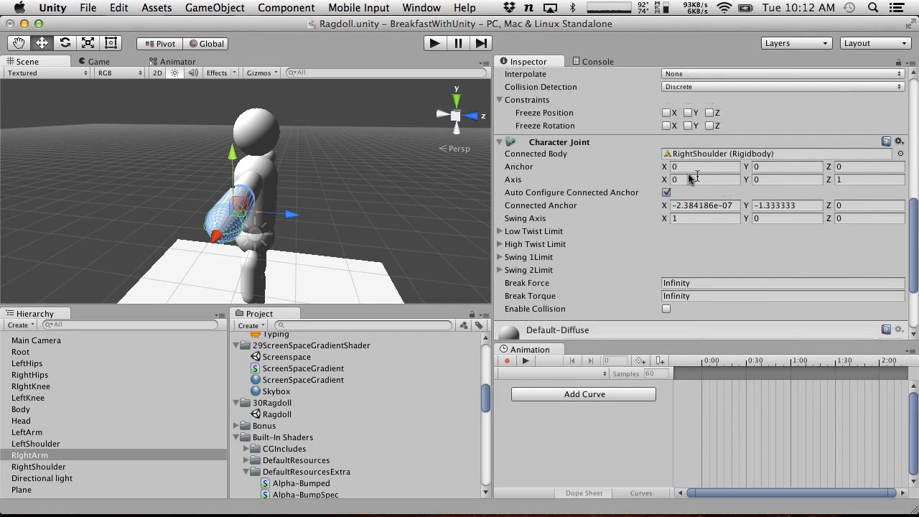
left_click_drag(665, 167, 652, 165)
key("super+z")
left_click_drag(341, 214, 675, 269, "alt")
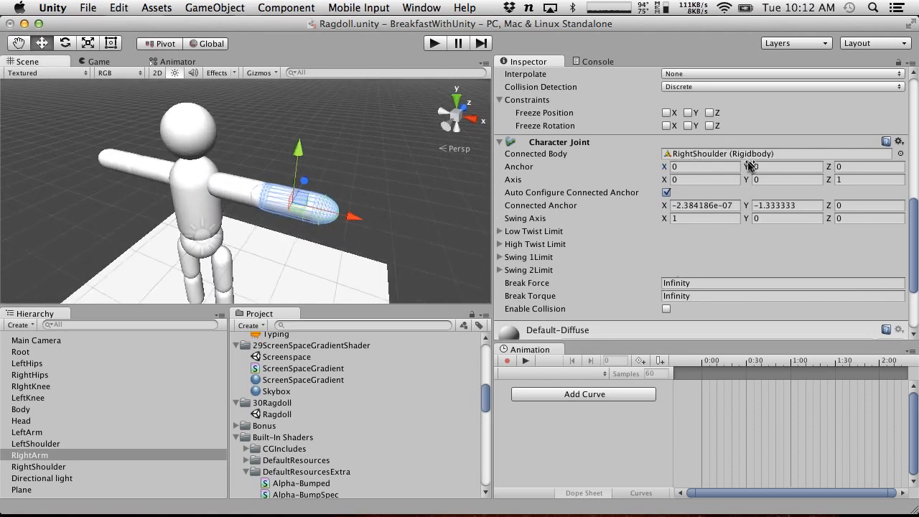
mouse_move(747, 166)
left_mouse_down()
mouse_move(723, 167)
mouse_move(762, 165)
left_mouse_up()
left_click_drag(363, 193, 428, 191, "alt")
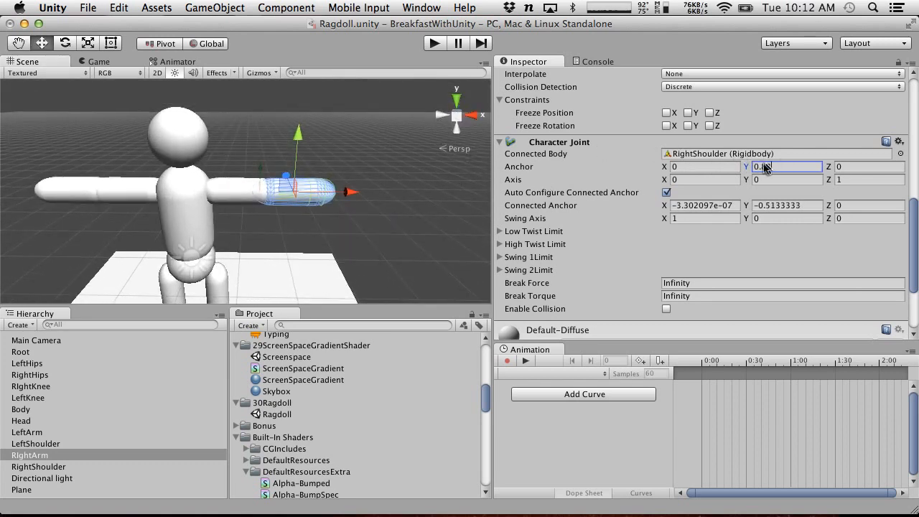
type("9")
type("8")
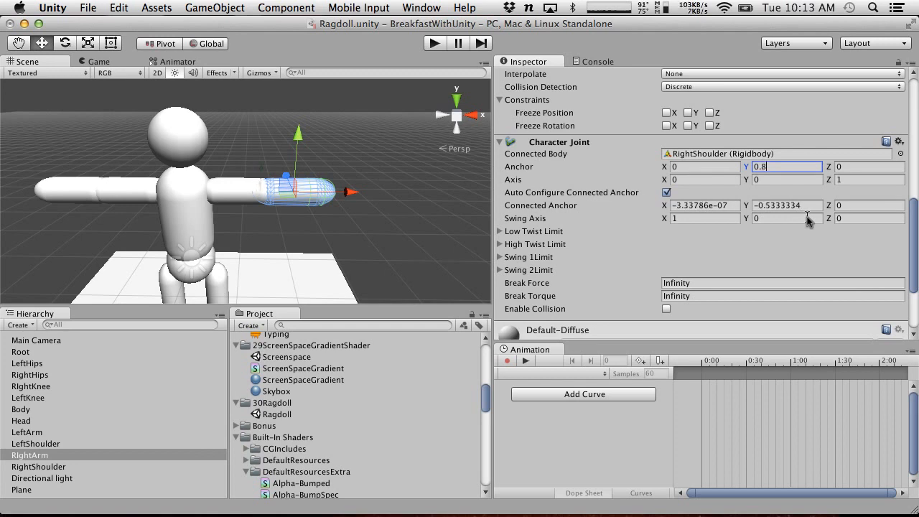
key("BackSpace")
type("75")
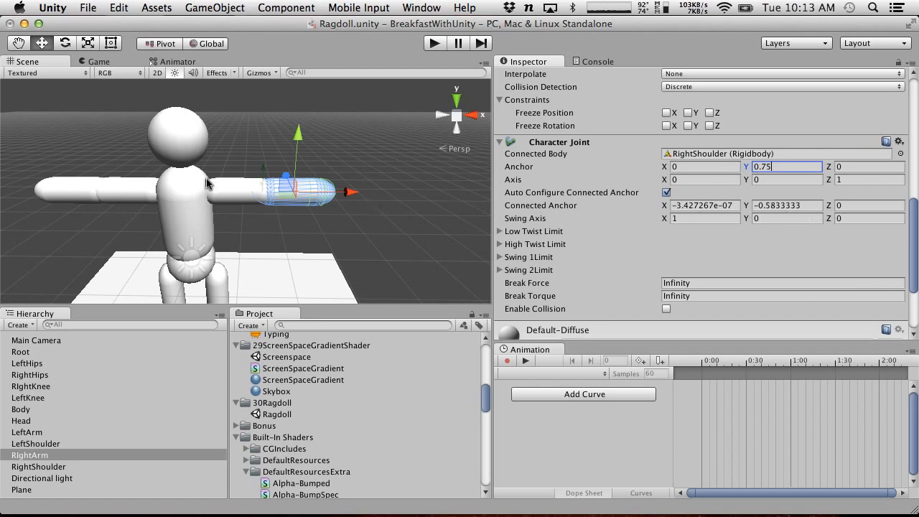
Adjust the Y anchor of RightShoulder's Character Joint so its pivot sits where the shoulder meets the body.
left_click(229, 193)
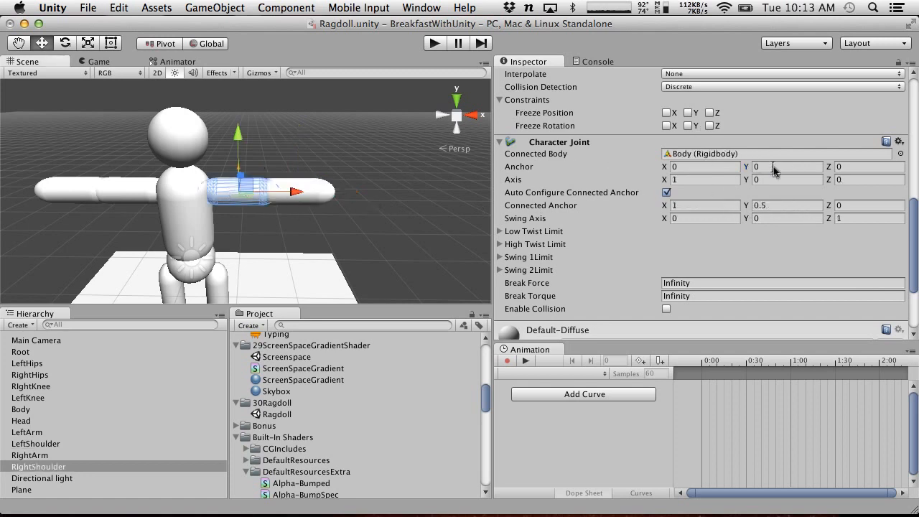
left_click(801, 166)
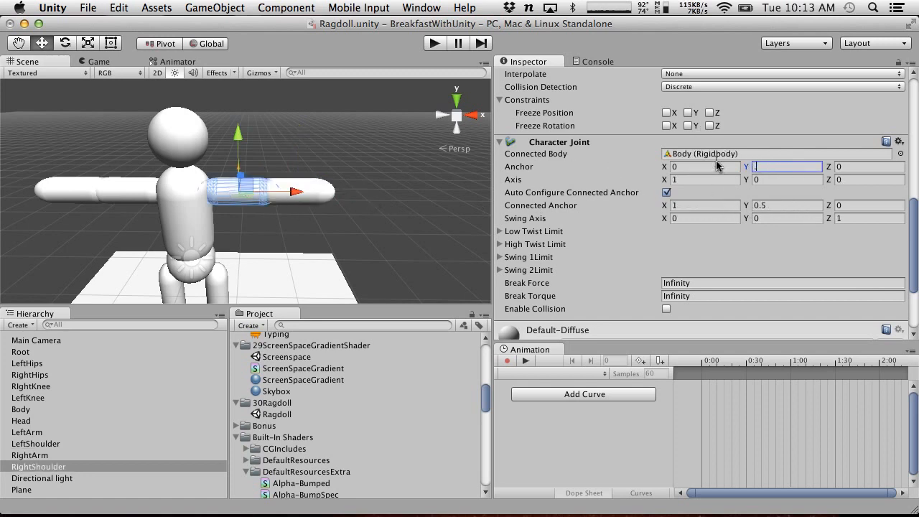
type(".")
key("BackSpace")
type("85")
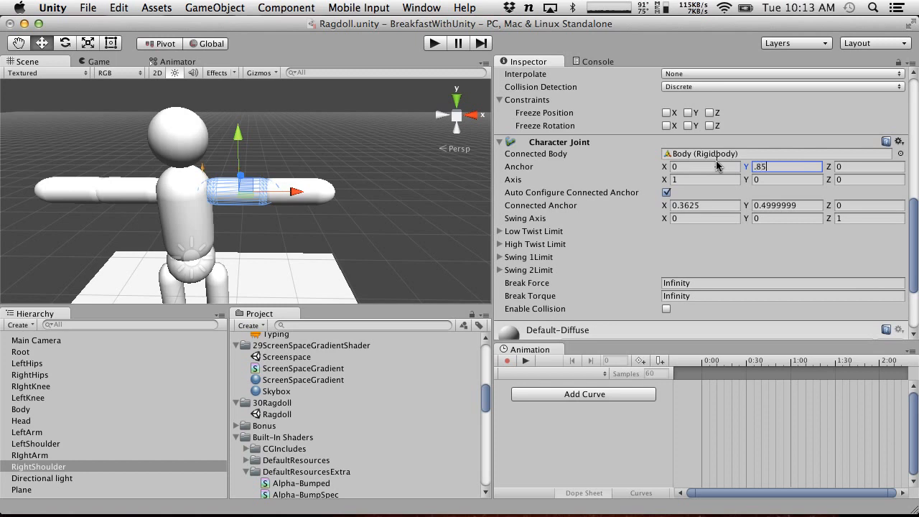
key("BackSpace")
Give RightShoulder's Capsule Collider a radius of 0.5, a height of 1 and a Y center of -0.5.
scroll(718, 222, "up", 6)
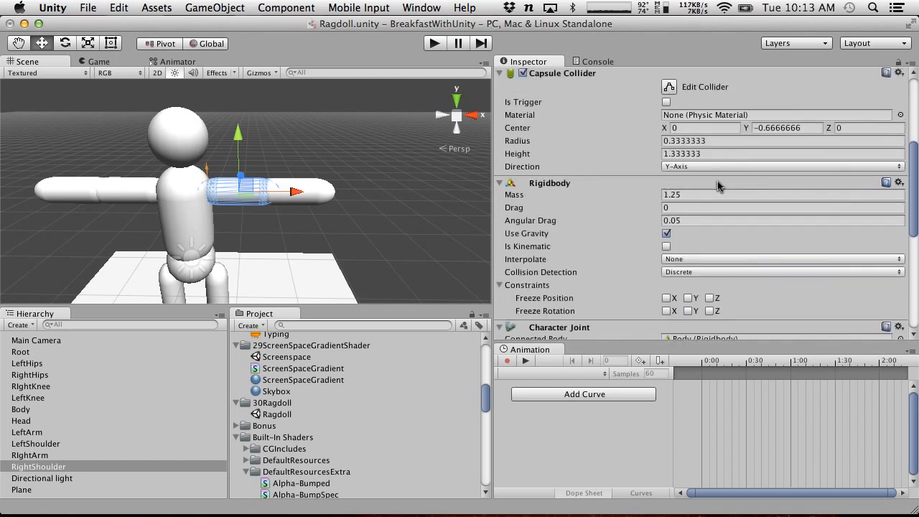
left_click(710, 155)
double_click(711, 155)
type("0.5")
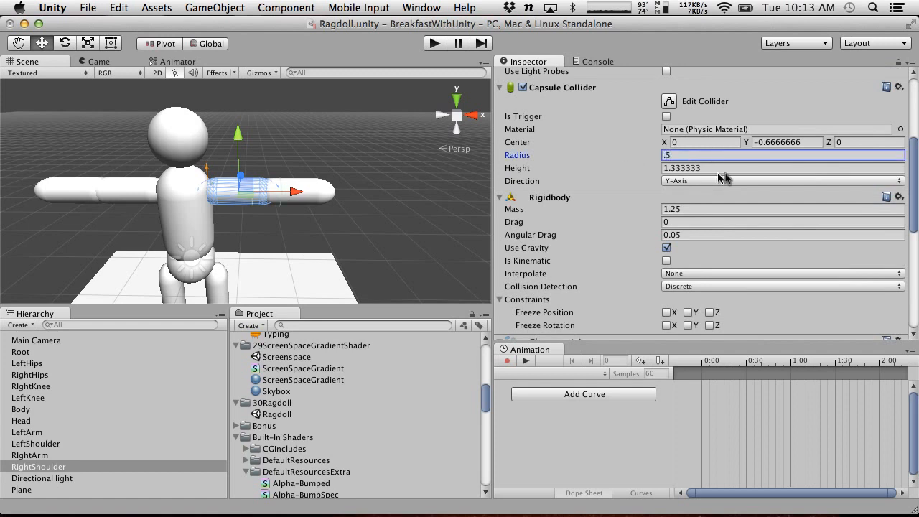
key("Tab")
type("1")
left_click(751, 142)
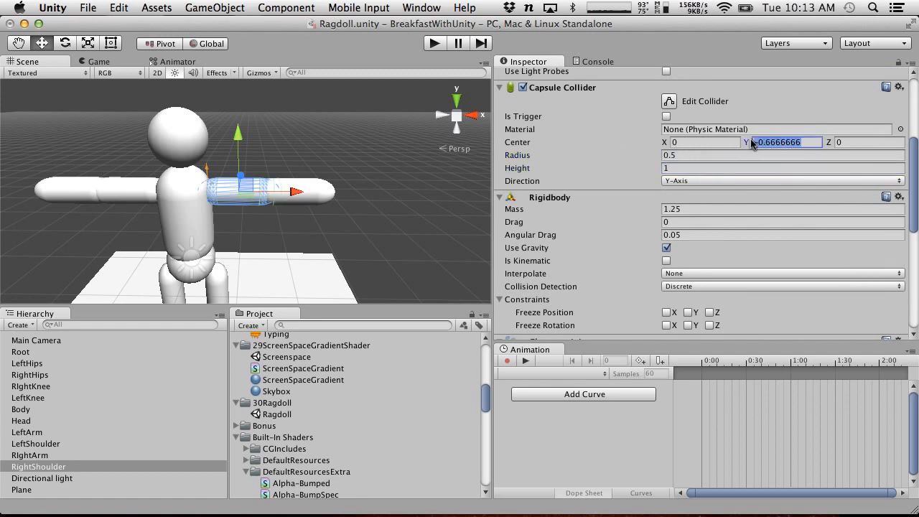
type("5")
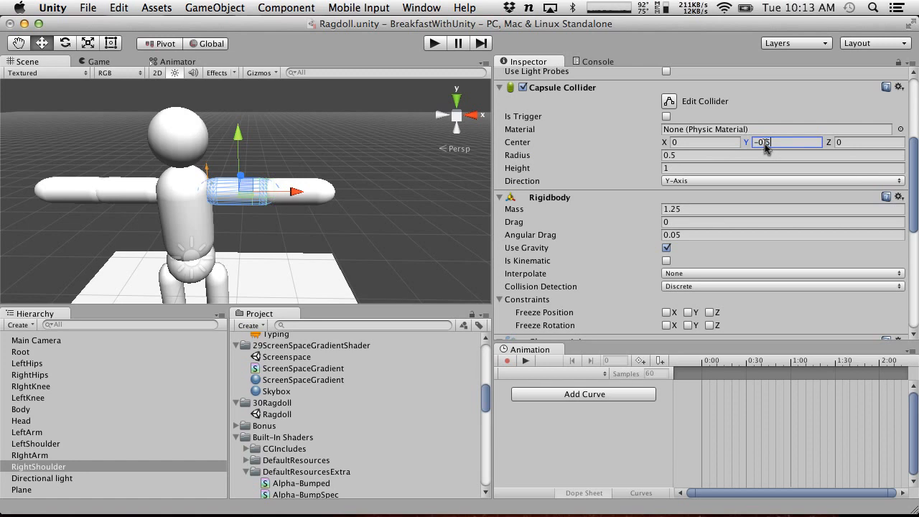
Give LeftArm's Capsule Collider a Y center of 0.5, a radius of 0.5 and a height of 1.
left_click(78, 191)
left_click_drag(807, 145, 761, 146)
type("5")
left_click(711, 155)
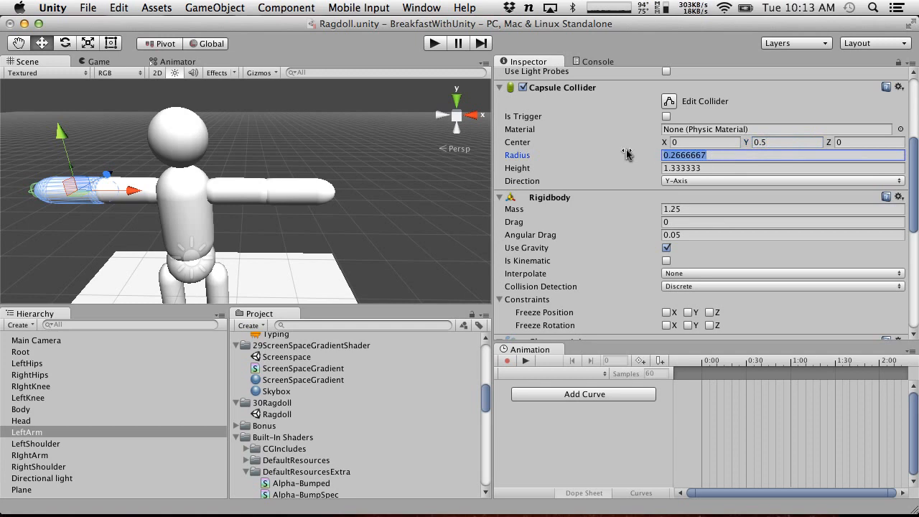
type(".5")
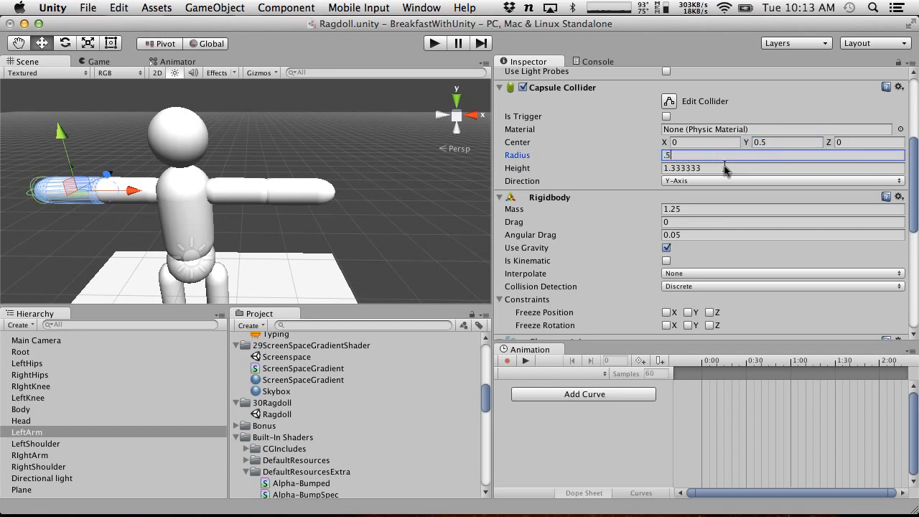
left_click(725, 168)
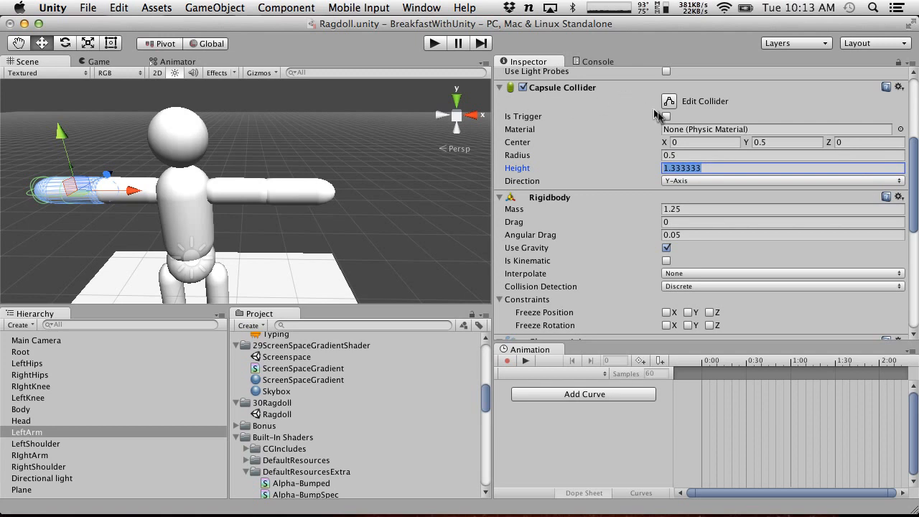
type("1")
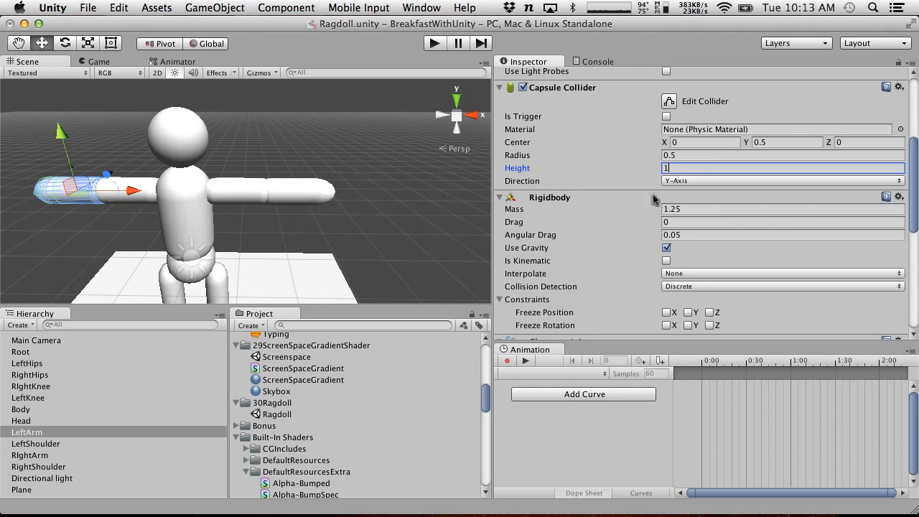
Set the Y anchor of LeftArm's Character Joint to -0.85.
scroll(655, 200, "down", 10)
scroll(733, 93, "up", 2)
left_click(779, 127)
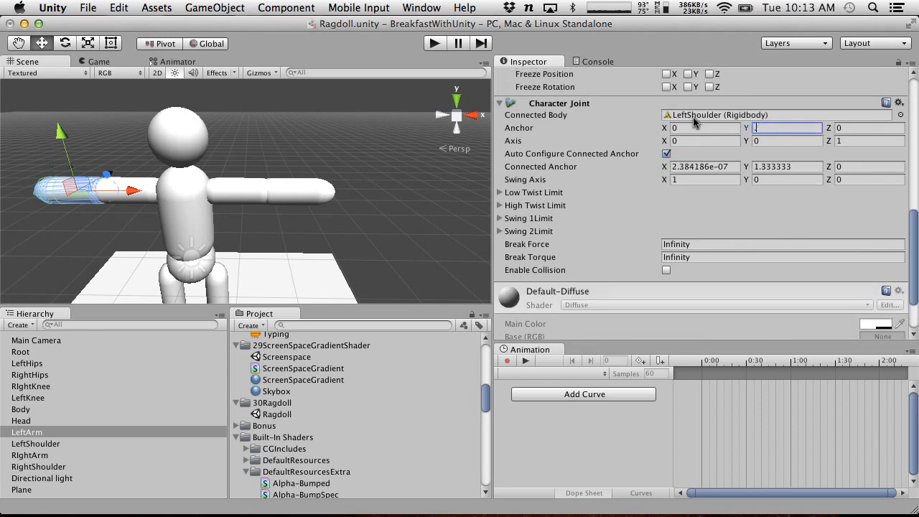
type(".85")
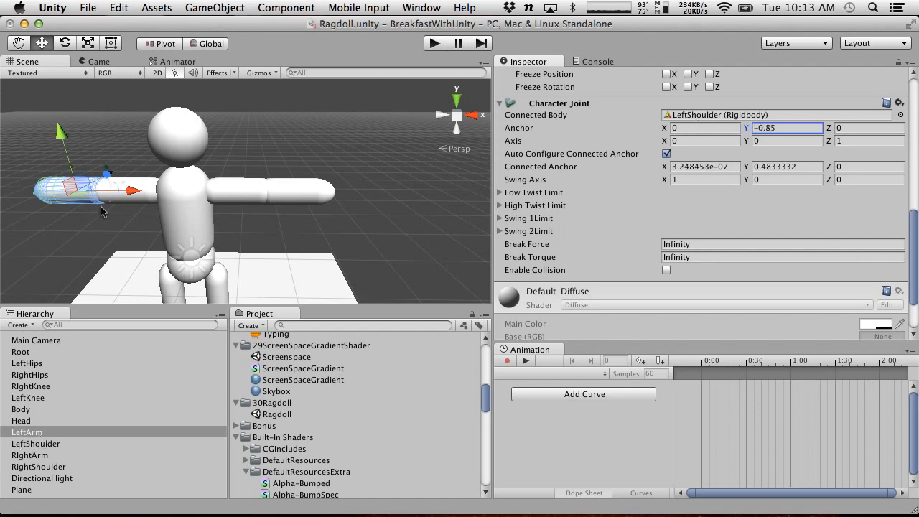
Give LeftShoulder's Capsule Collider a height of 1, a radius of 0.5 and a Y center of 0.5.
left_click(152, 197)
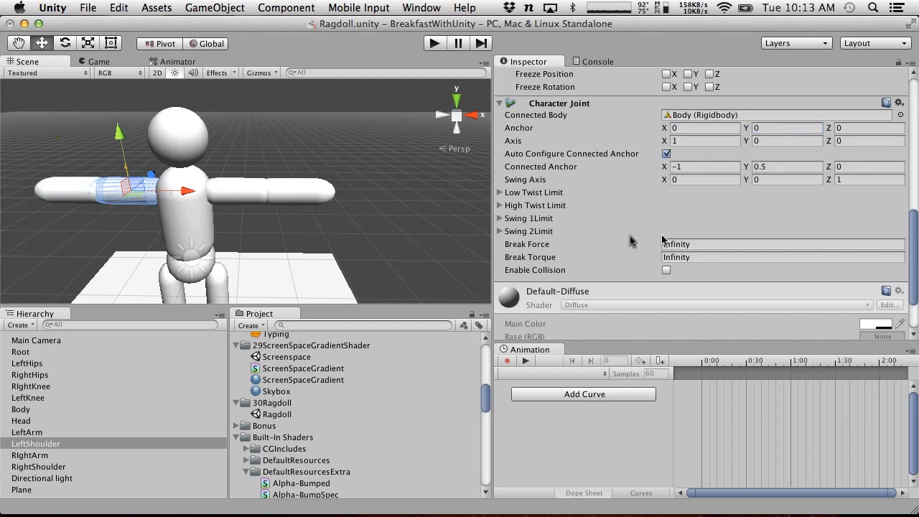
scroll(636, 139, "up", 5)
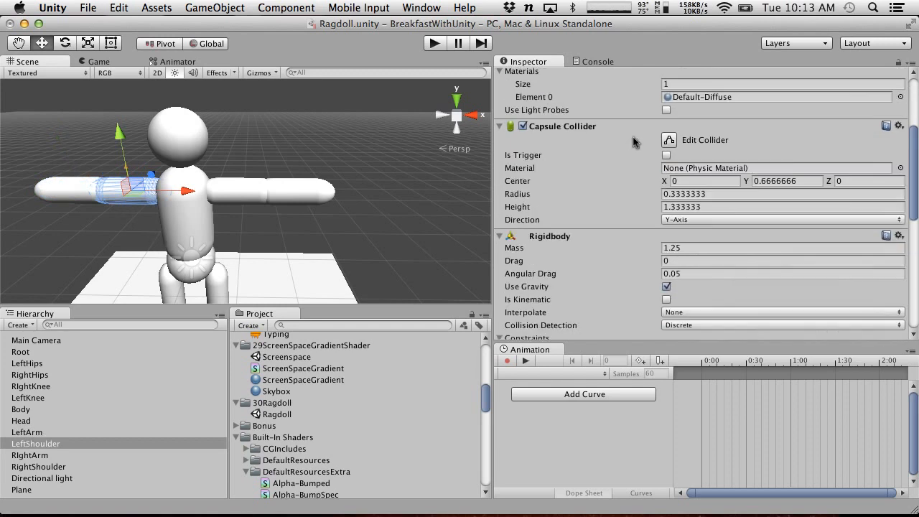
left_click(723, 208)
left_click_drag(723, 208, 570, 186)
type("1")
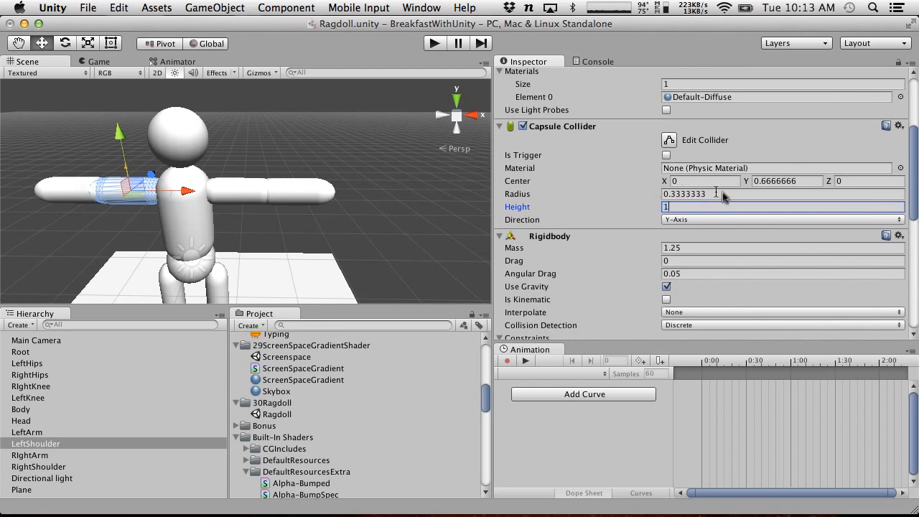
left_click_drag(724, 193, 670, 192)
type("5")
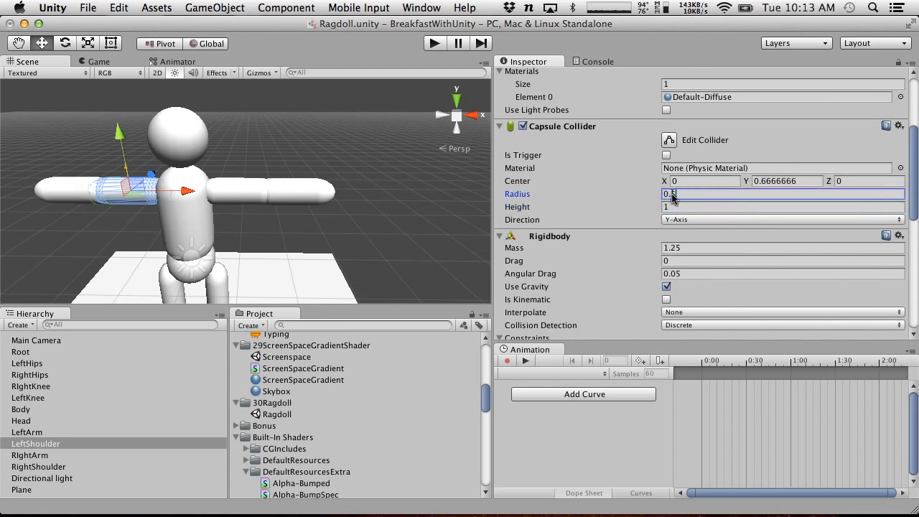
left_click_drag(795, 181, 765, 185)
type("5")
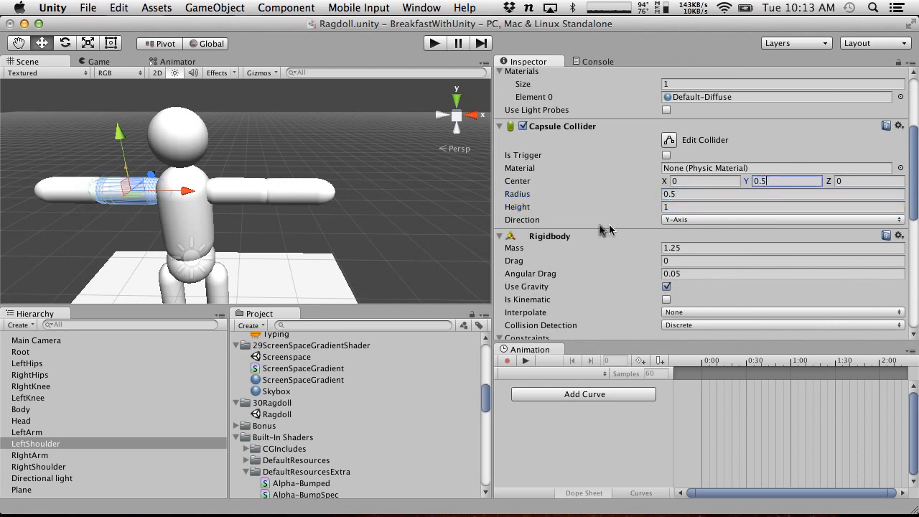
Set the Y anchor of LeftShoulder's Character Joint to -0.75.
scroll(588, 227, "down", 5)
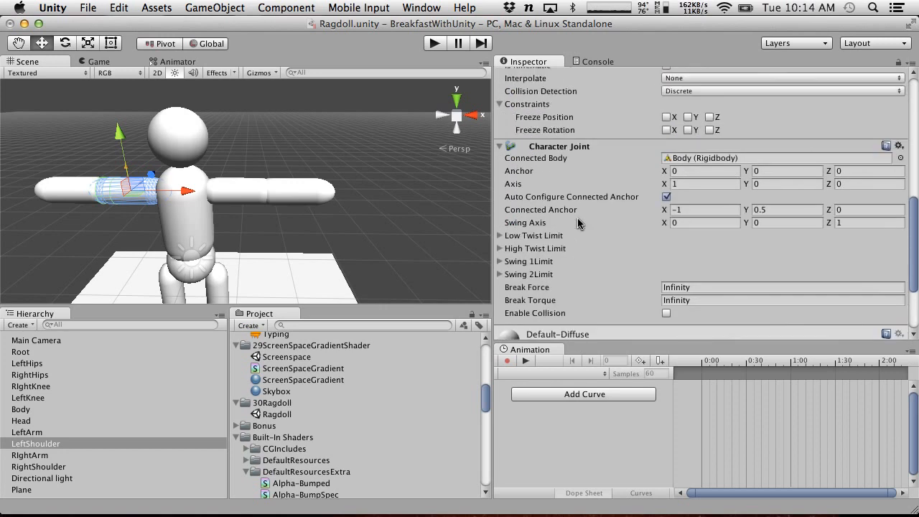
left_click(771, 171)
type("-.7")
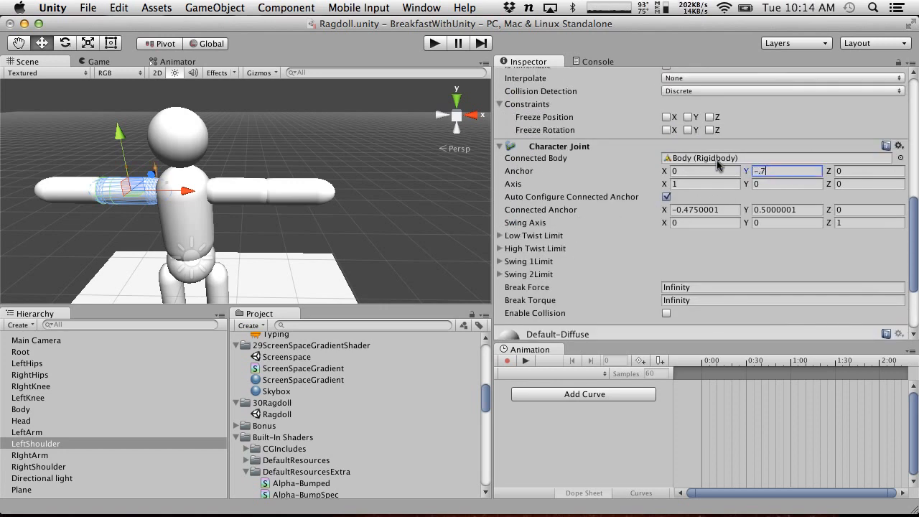
Play the scene to test how the ragdoll falls, and stop the playback.
left_click(88, 8)
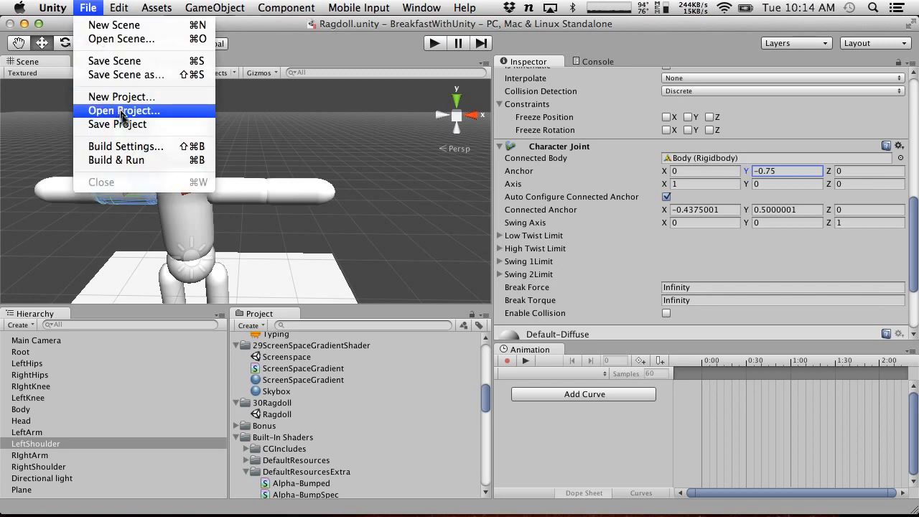
left_click(433, 43)
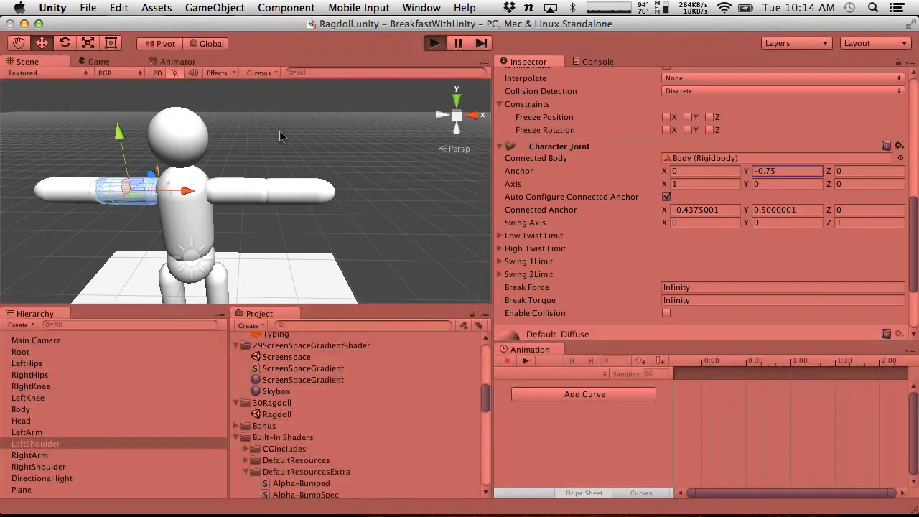
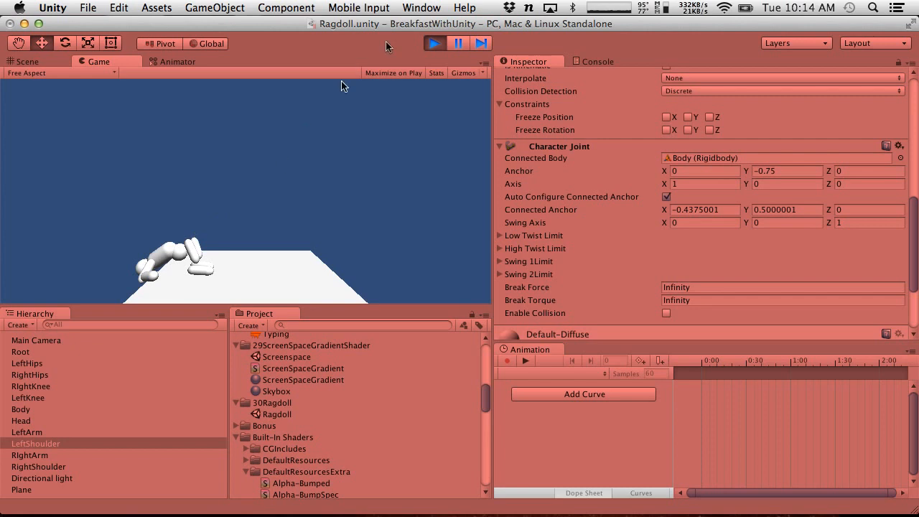
left_click(435, 44)
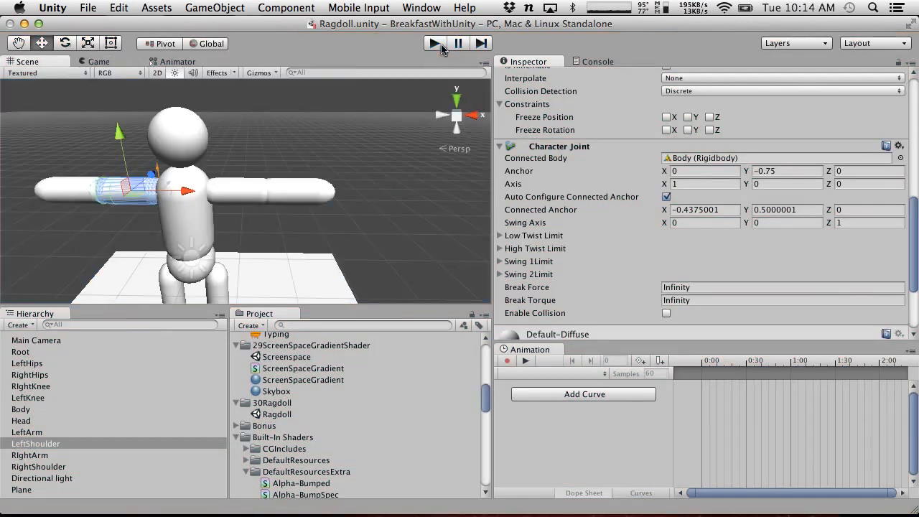
Give LeftKnee's Capsule Collider a Y center of -0.5, a radius of 0.5 and a height of 1.
scroll(195, 245, "down", 4)
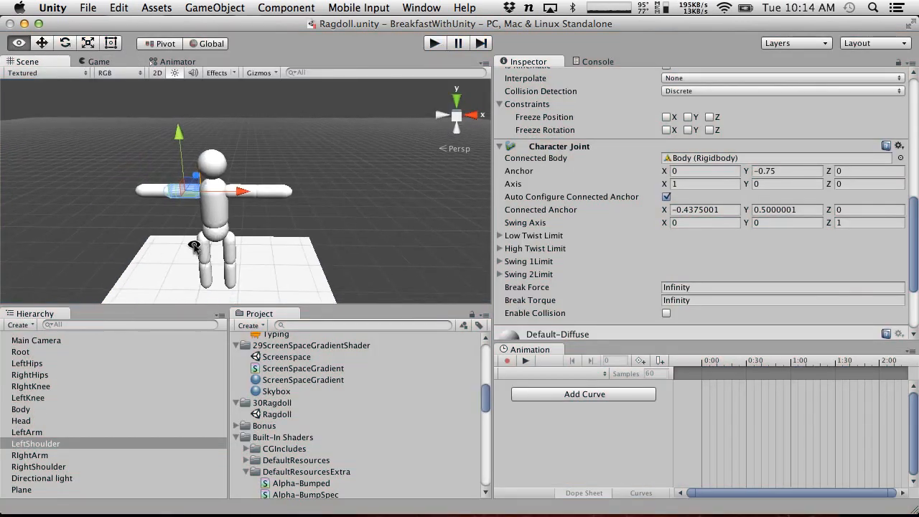
left_click_drag(195, 245, 211, 171, "alt")
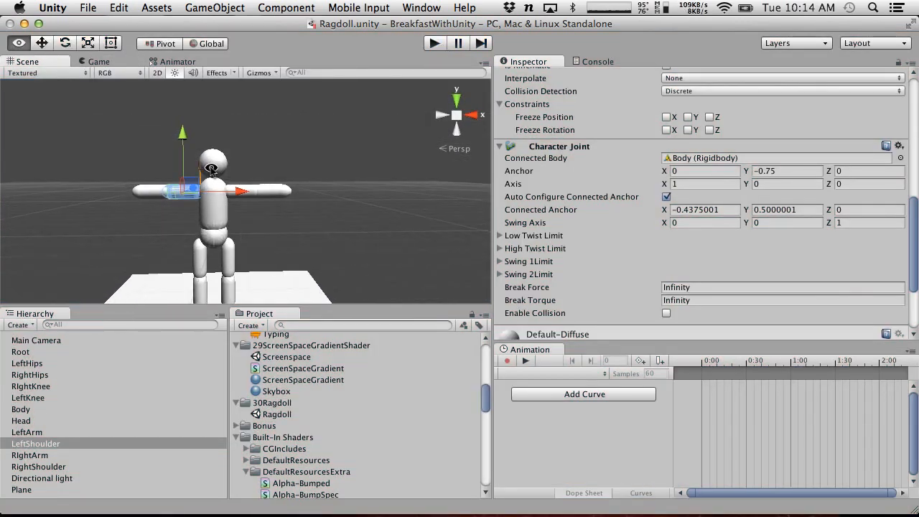
left_click(201, 290)
key("f")
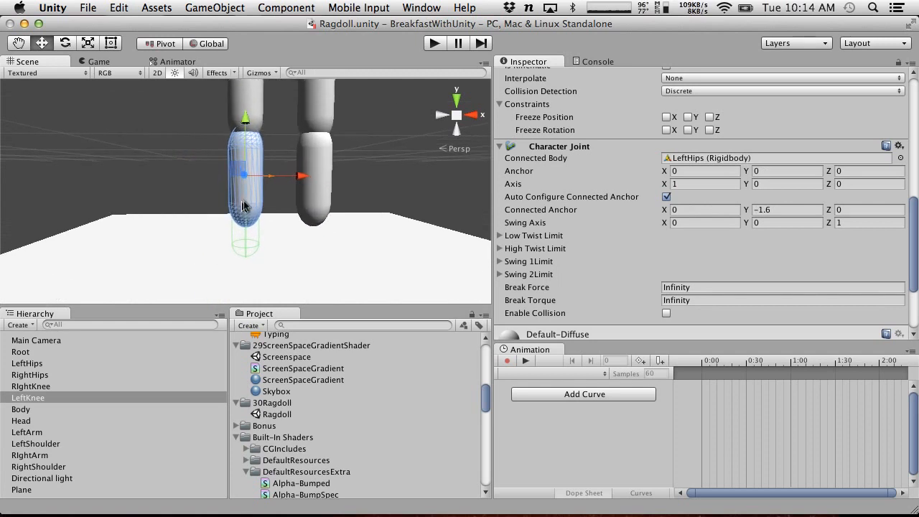
scroll(678, 181, "up", 10)
scroll(678, 181, "down", 2)
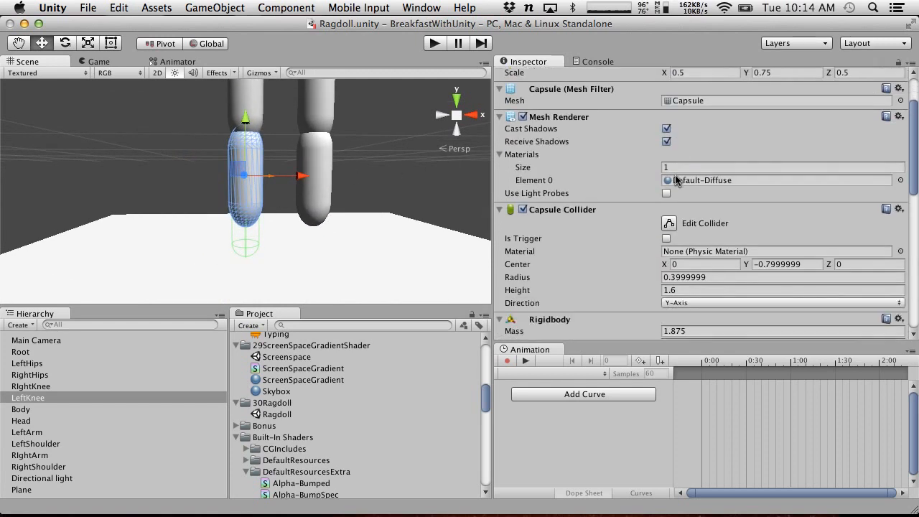
double_click(769, 264)
type("5")
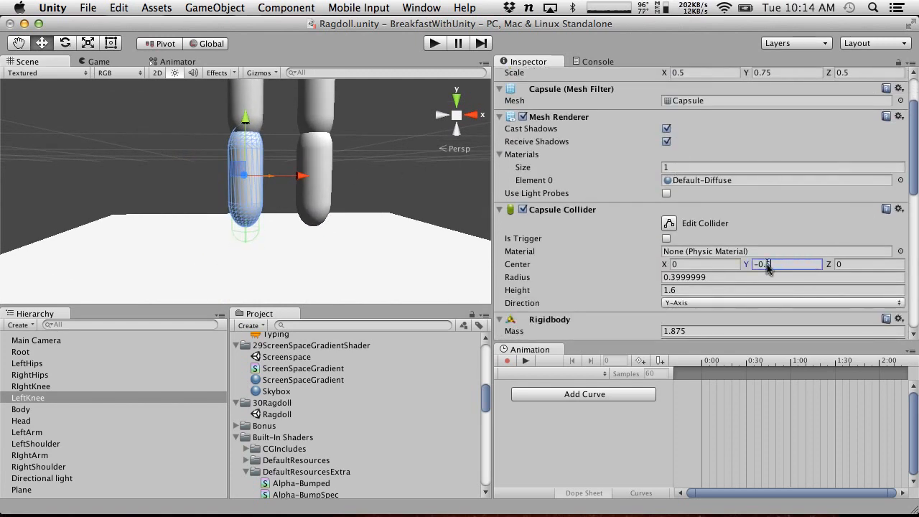
left_click(745, 280)
left_click_drag(744, 280, 671, 280)
type("0.3")
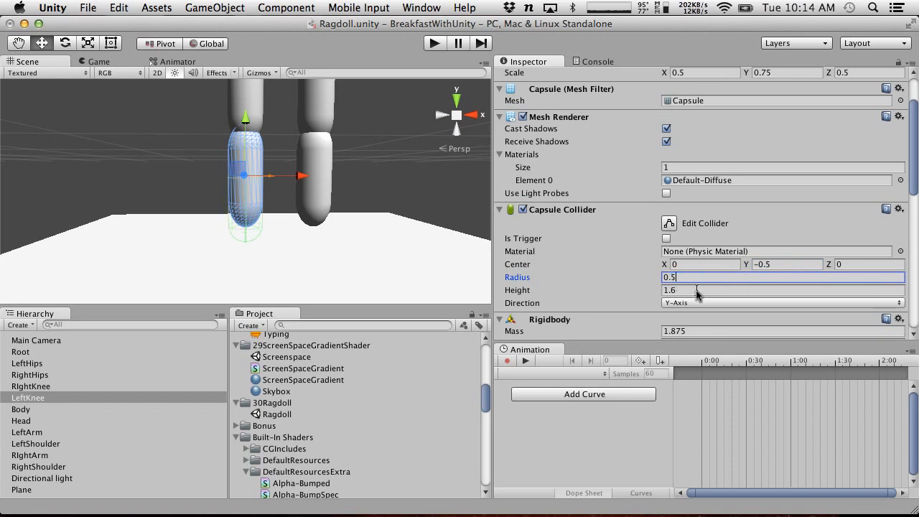
left_click(696, 290)
type("1")
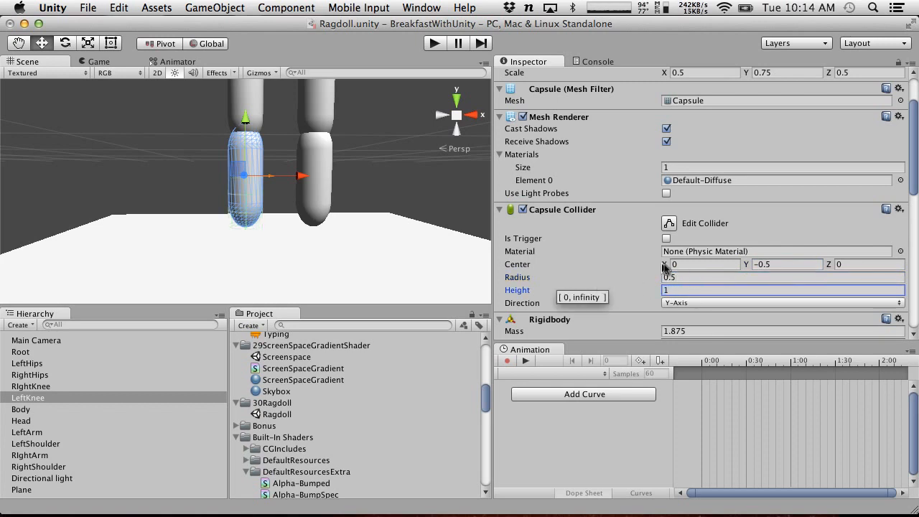
Set the Y anchor of LeftKnee's Character Joint to 0.85.
scroll(734, 274, "down", 15)
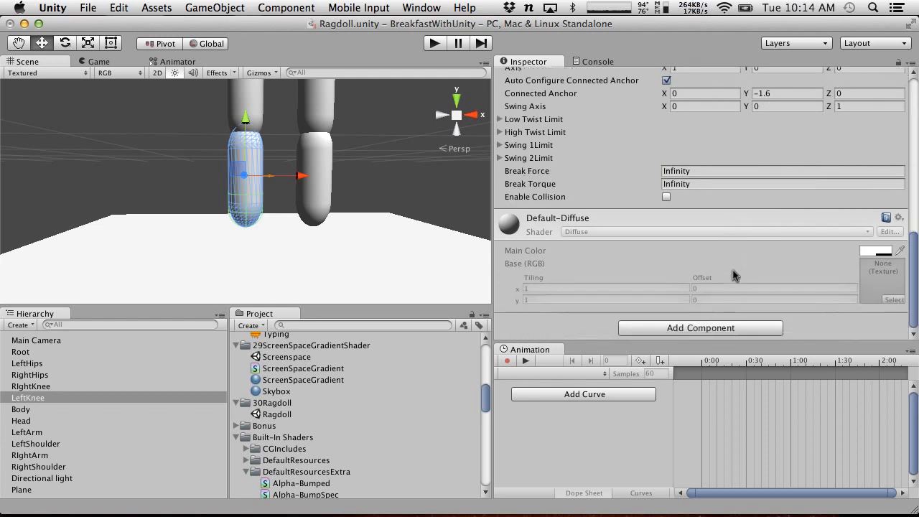
scroll(733, 275, "up", 5)
left_click(761, 191)
type(".75")
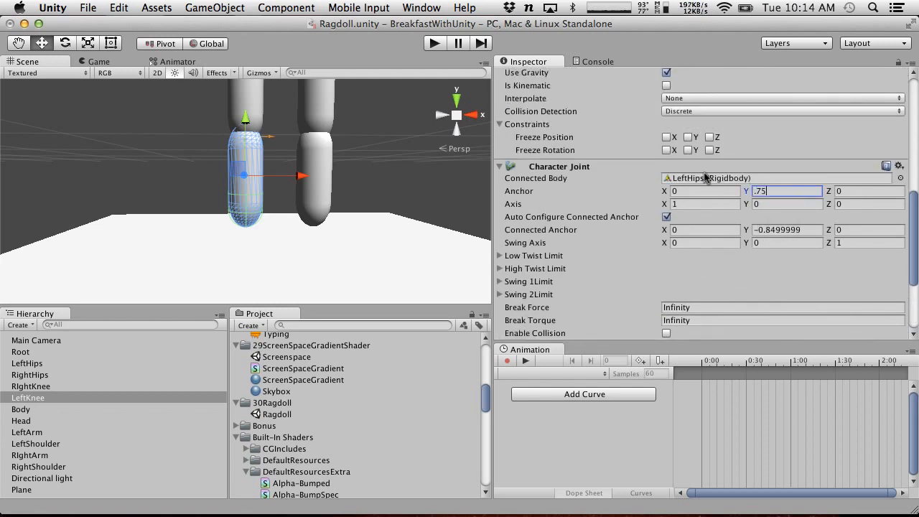
key("BackSpace")
key("BackSpace")
type("8")
left_click(322, 159)
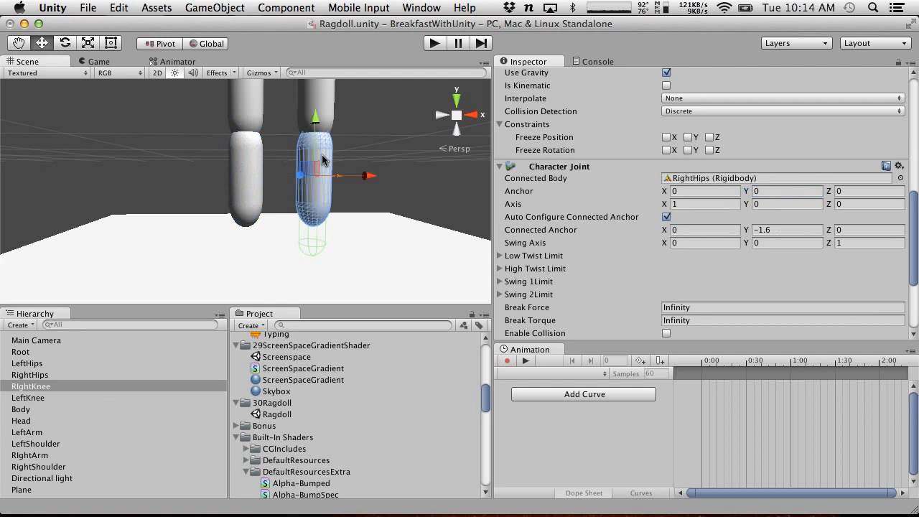
left_click(244, 161)
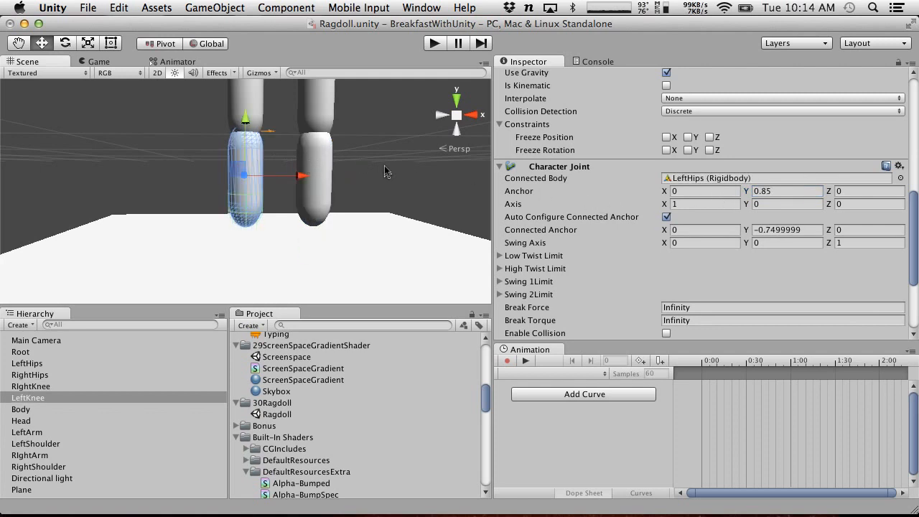
Set the Y anchor of RIghtKnee's Character Joint to 0.8.
left_click(313, 159)
left_click(770, 192)
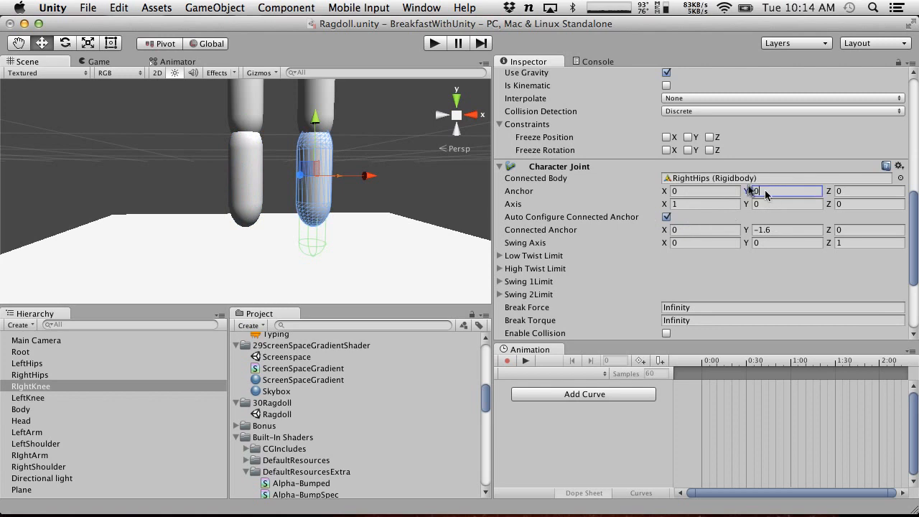
type(".87")
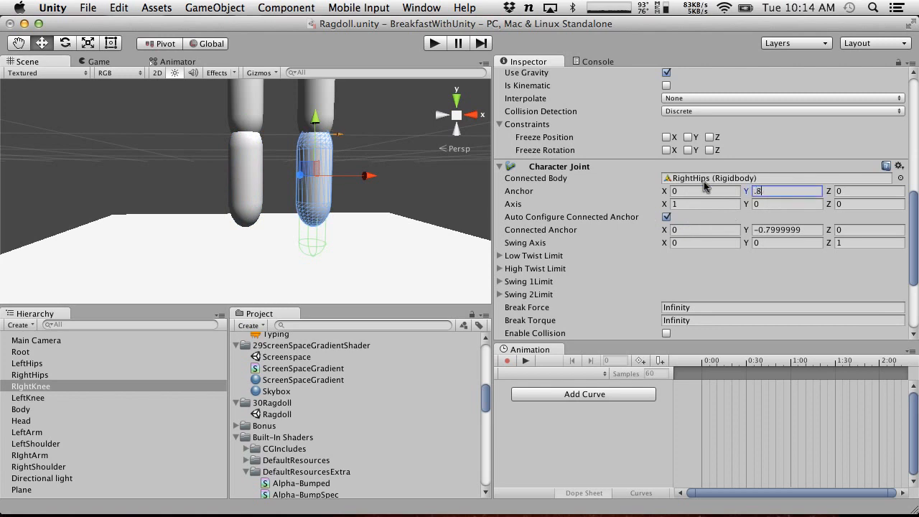
Give RIghtKnee's Capsule Collider a radius of 0.5, a height of 1 and a Y center of -0.5.
scroll(764, 179, "up", 3)
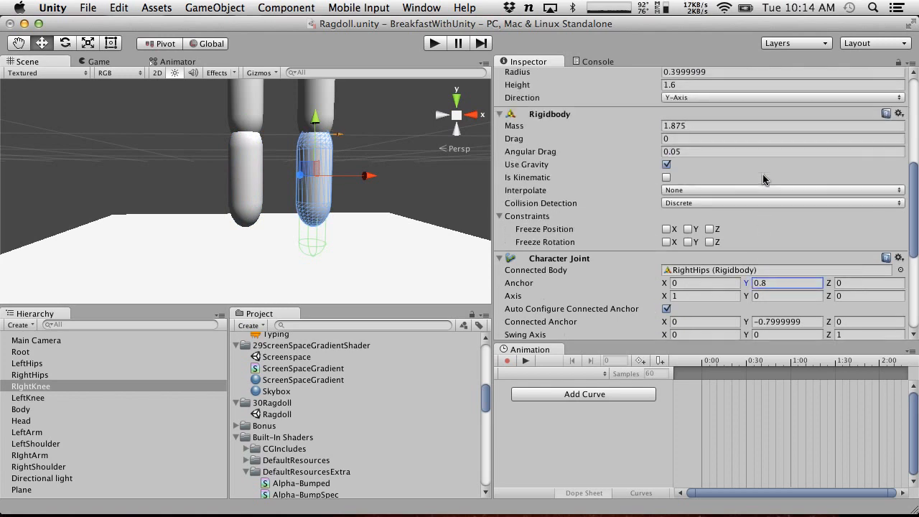
scroll(764, 179, "down", 7)
scroll(763, 179, "up", 6)
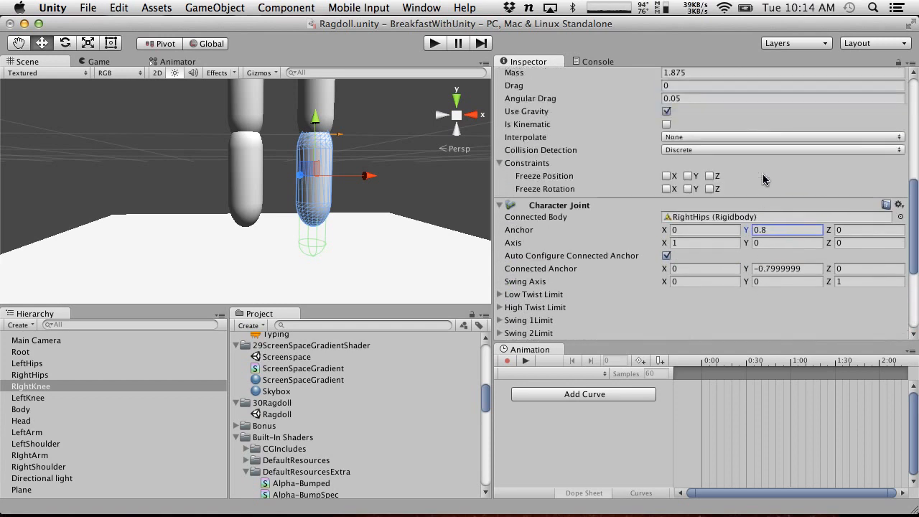
scroll(763, 179, "up", 7)
left_click_drag(709, 241, 670, 244)
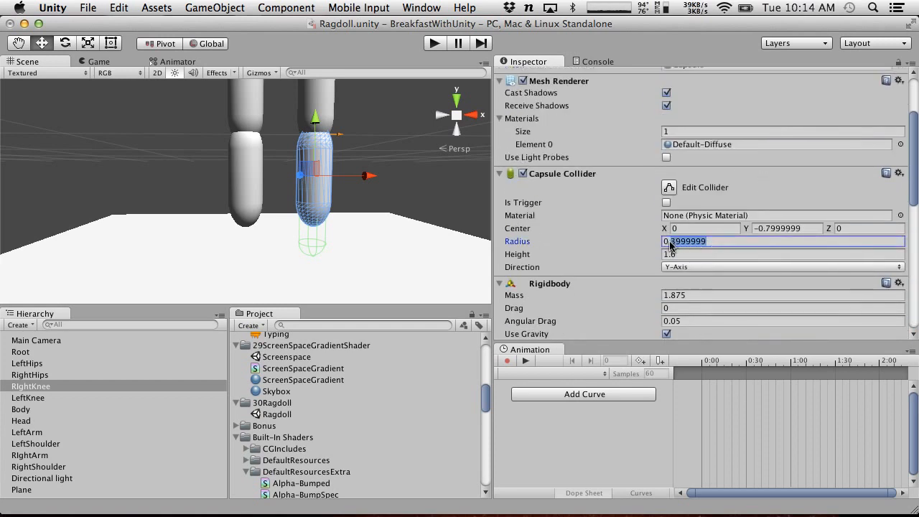
type("5")
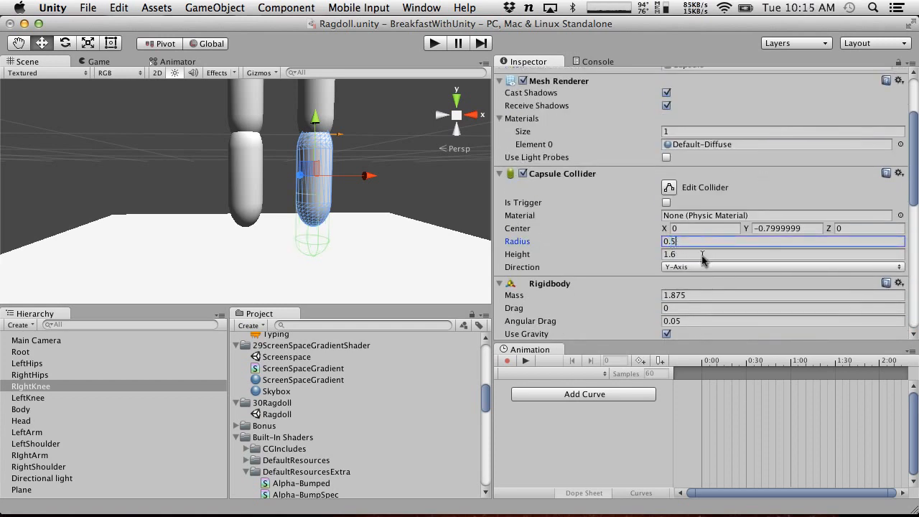
key("Tab")
type("1")
left_click_drag(819, 228, 771, 229)
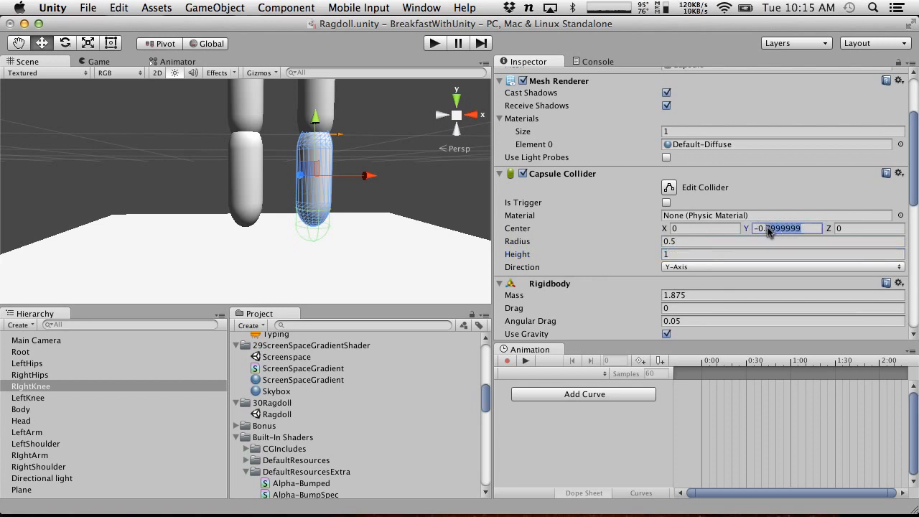
type("5")
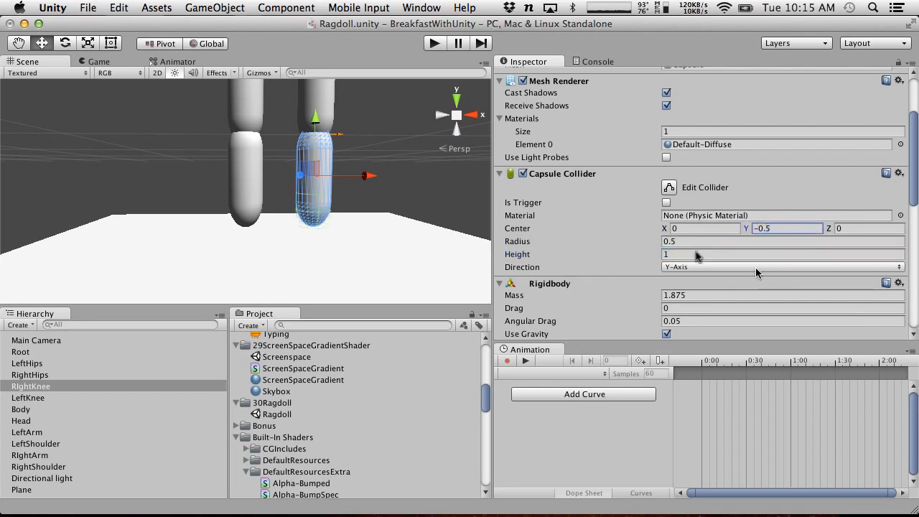
Set the Y anchor of the Character Joints on both LeftHips and RightHips to 0.9.
scroll(300, 128, "down", 3)
left_click(252, 137)
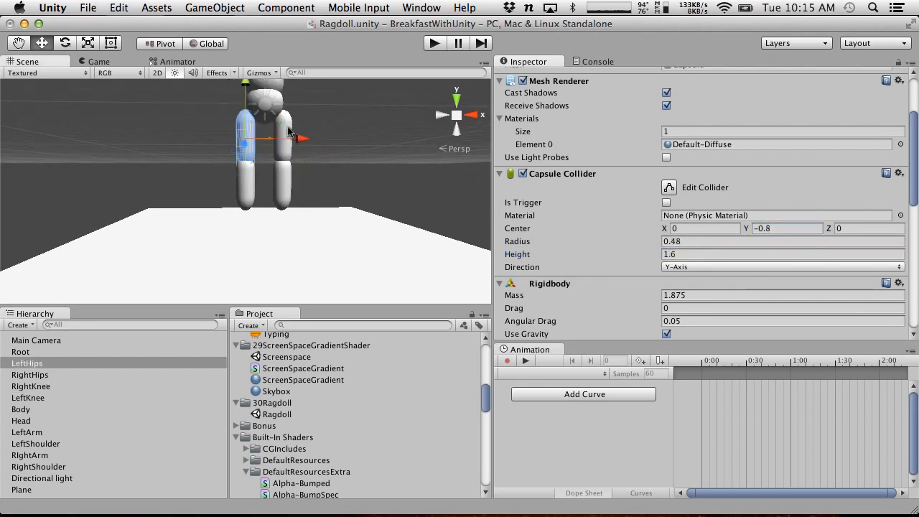
left_click(288, 131, "shift")
scroll(785, 209, "down", 10)
scroll(784, 209, "up", 3)
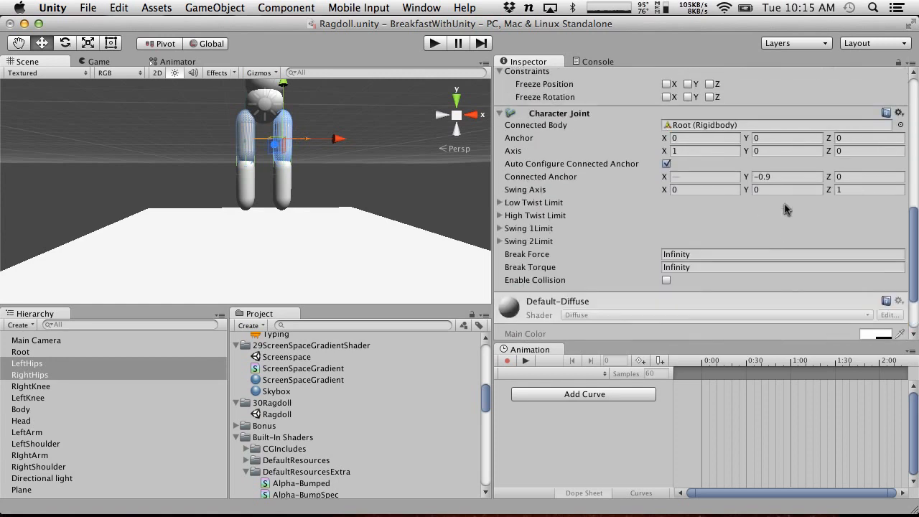
left_click(778, 141)
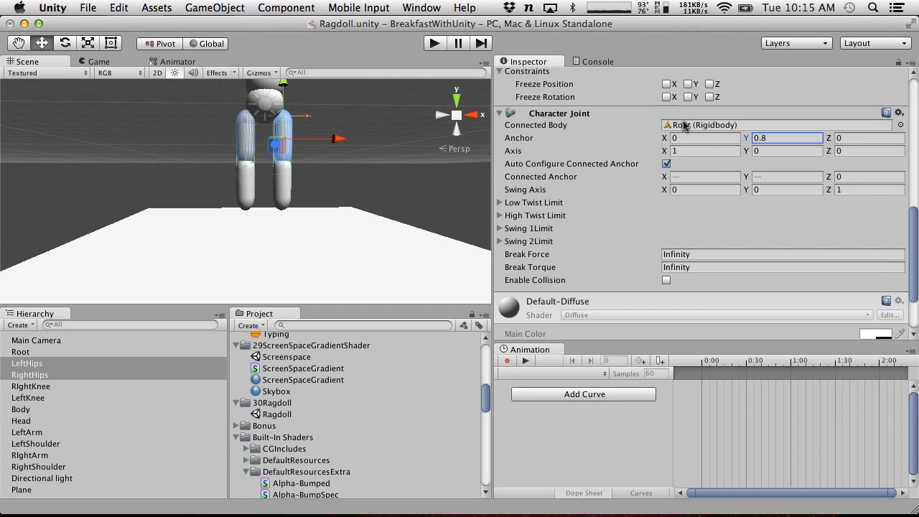
left_click_drag(781, 140, 739, 140)
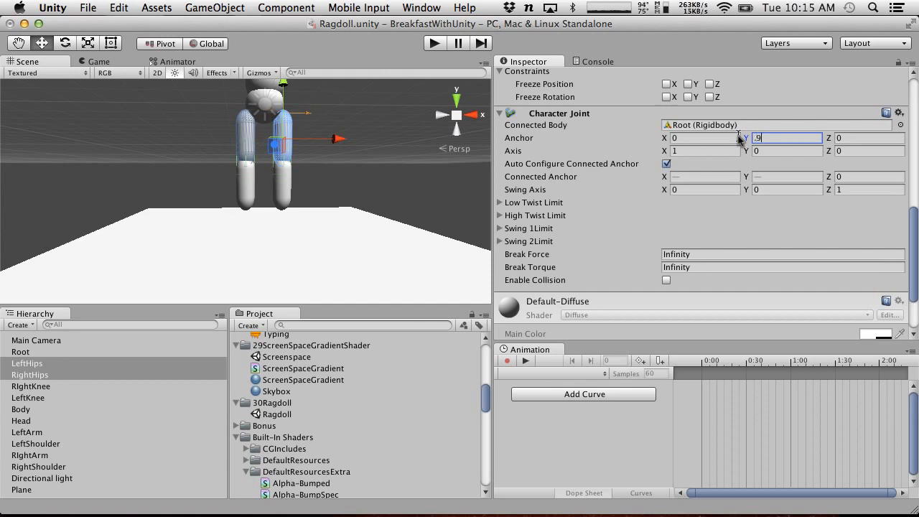
type(".9")
left_click(786, 151)
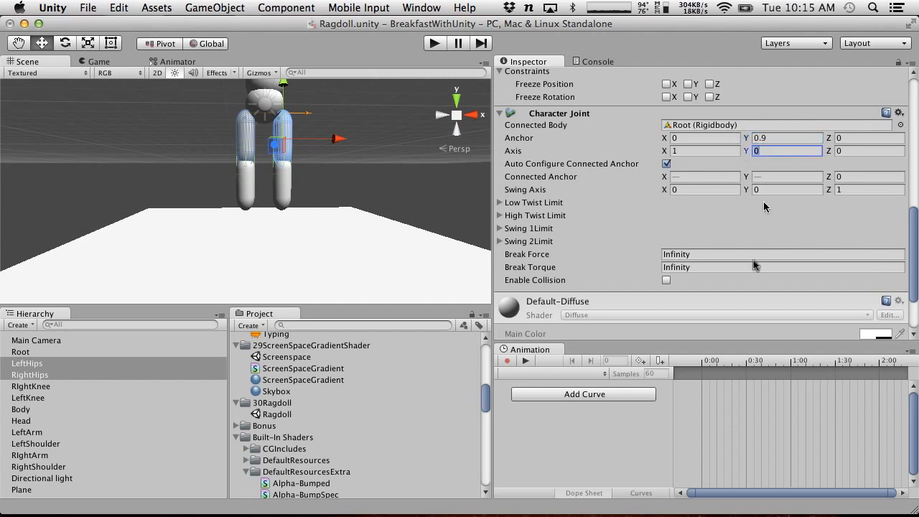
Give the Capsule Colliders of LeftHips and RightHips a height of 1, a radius of 0.5 and a Y center of -0.5.
scroll(752, 293, "up", 5)
scroll(752, 293, "up", 8)
scroll(752, 293, "down", 7)
scroll(752, 293, "up", 4)
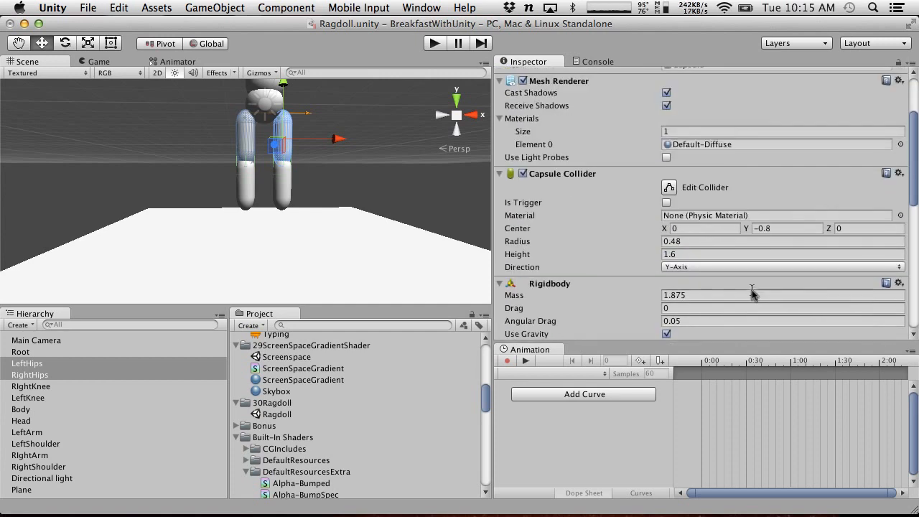
scroll(731, 243, "down", 6)
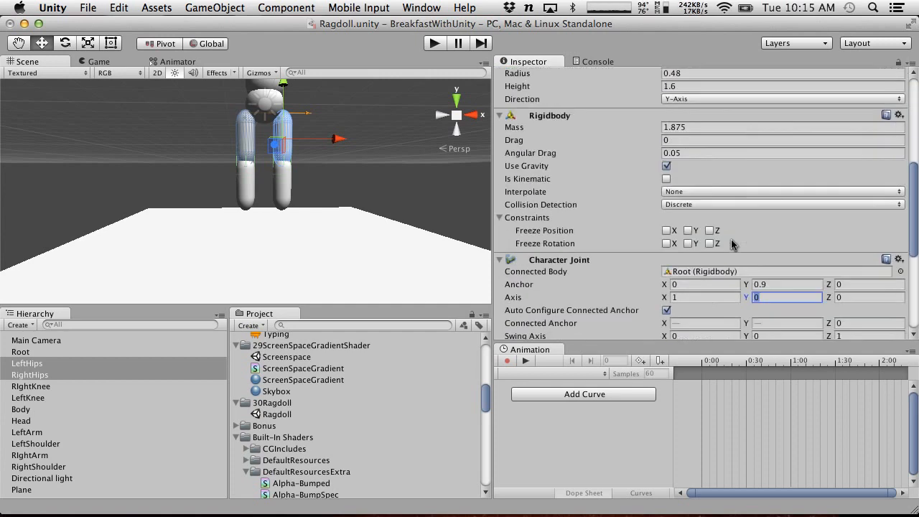
scroll(731, 243, "up", 4)
scroll(731, 243, "up", 2)
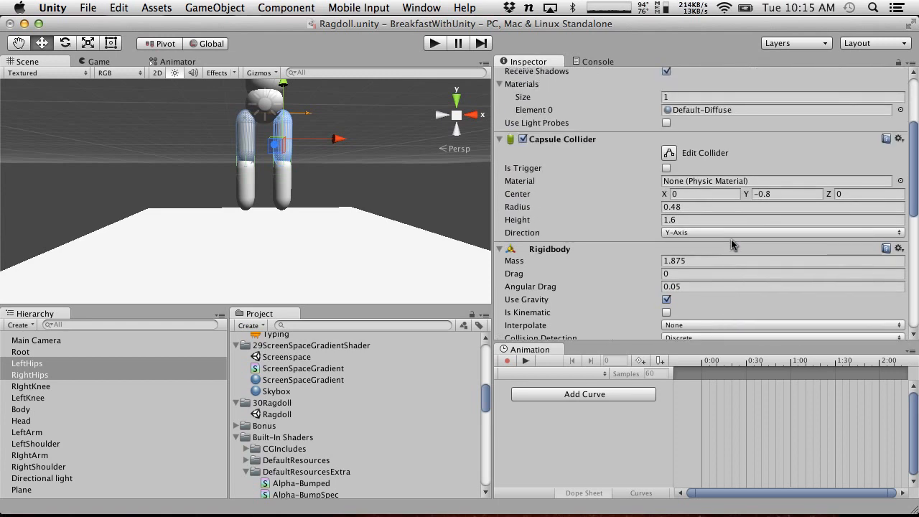
left_click(699, 220)
type("1")
left_click(700, 207)
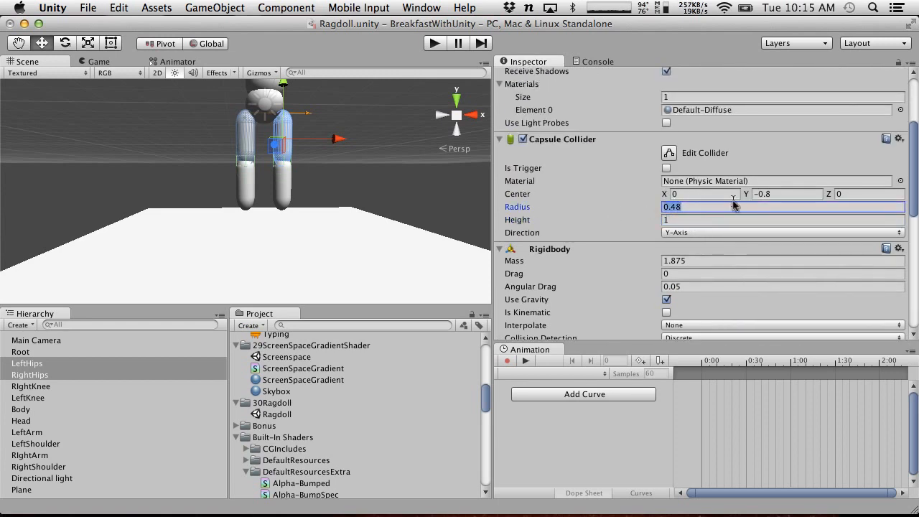
type("0.5")
left_click(768, 194)
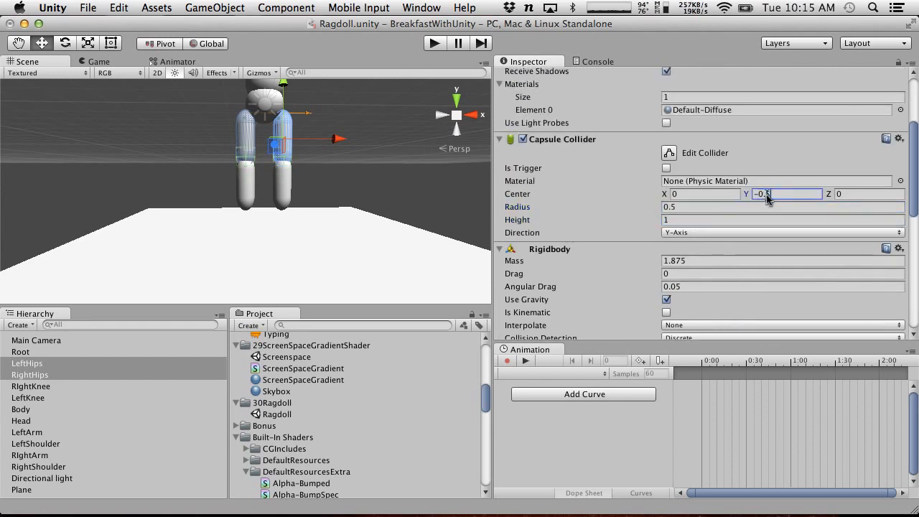
type("-0.5")
Play the scene to test how the ragdoll collapses with the adjusted legs, and stop the playback.
left_click(434, 43)
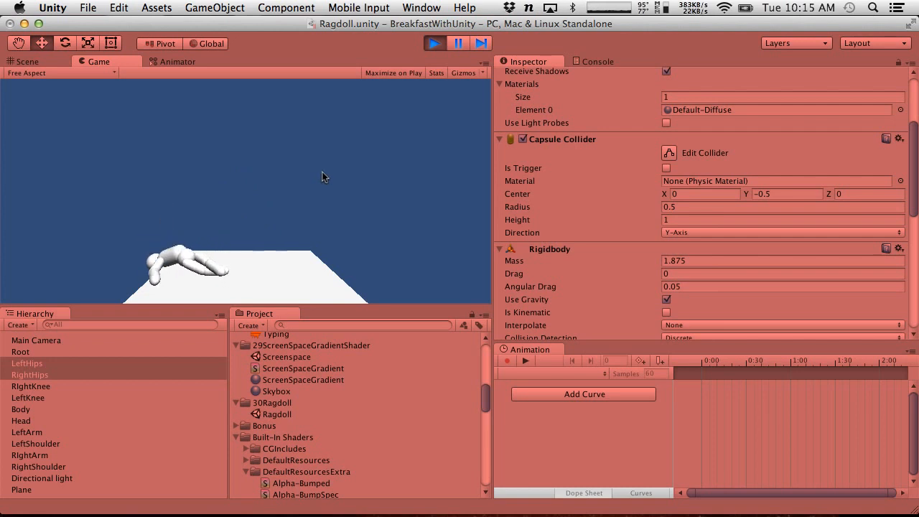
left_click(435, 43)
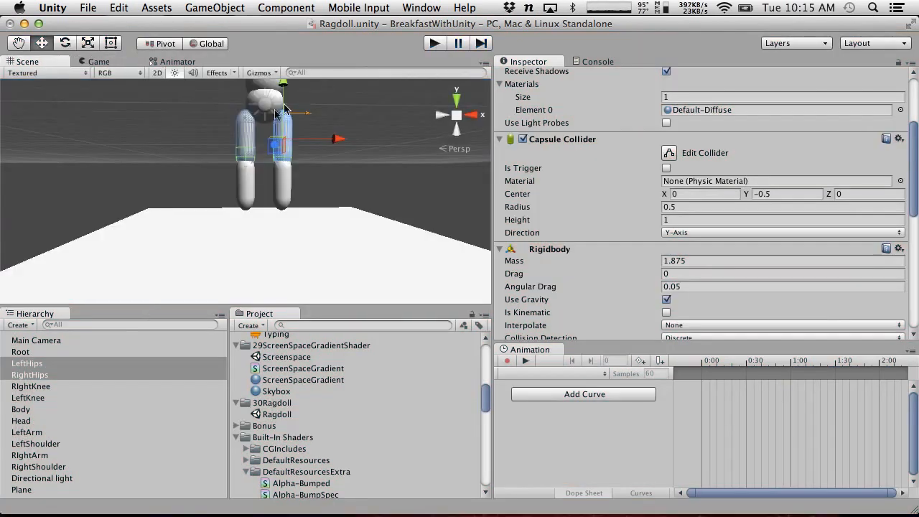
Set the Y anchor of LeftArm's Character Joint to -0.65.
scroll(271, 117, "up", 3)
scroll(271, 117, "down", 5)
left_click(235, 102)
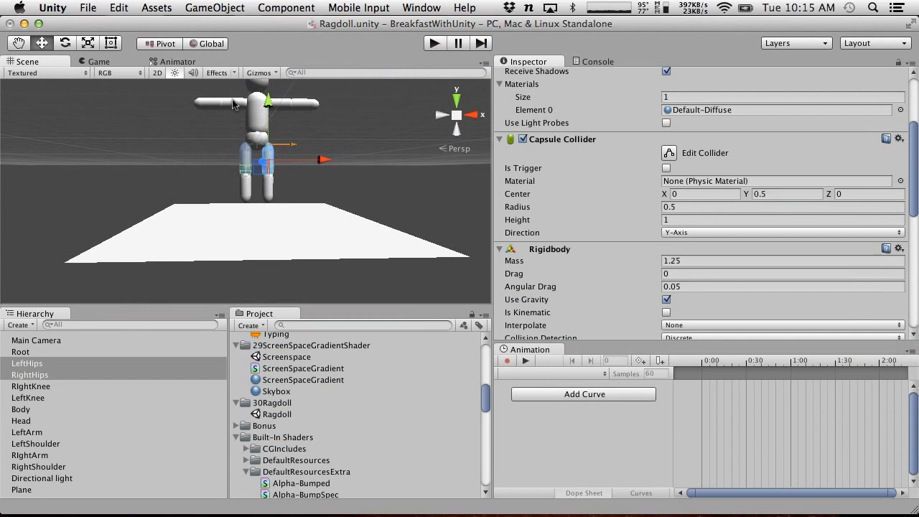
key("f")
left_click_drag(323, 220, 284, 221, "alt")
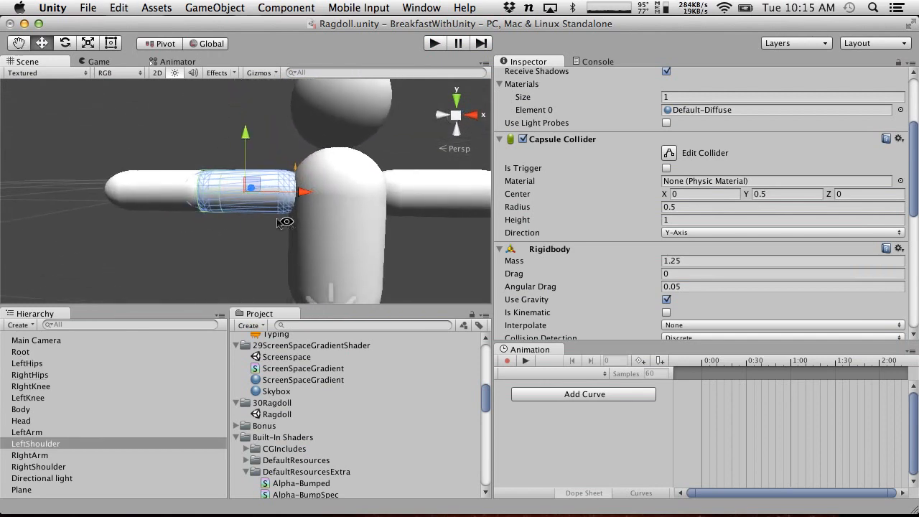
left_click(154, 180)
left_click_drag(236, 247, 272, 260, "alt")
scroll(795, 201, "down", 10)
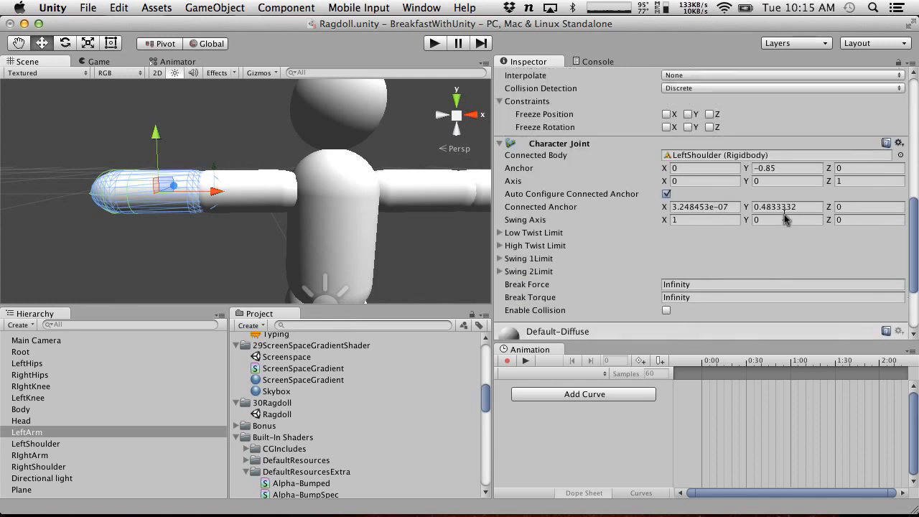
scroll(787, 220, "up", 5)
left_click(768, 278)
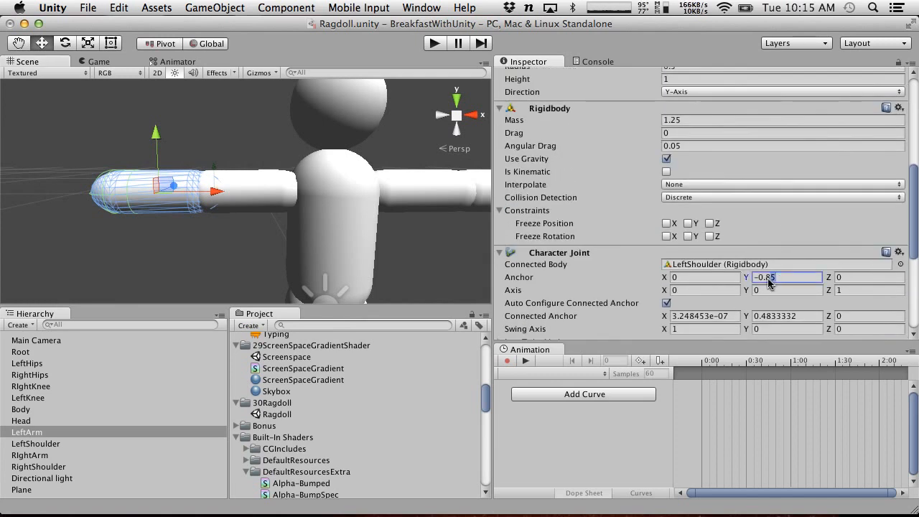
type("7")
key("BackSpace")
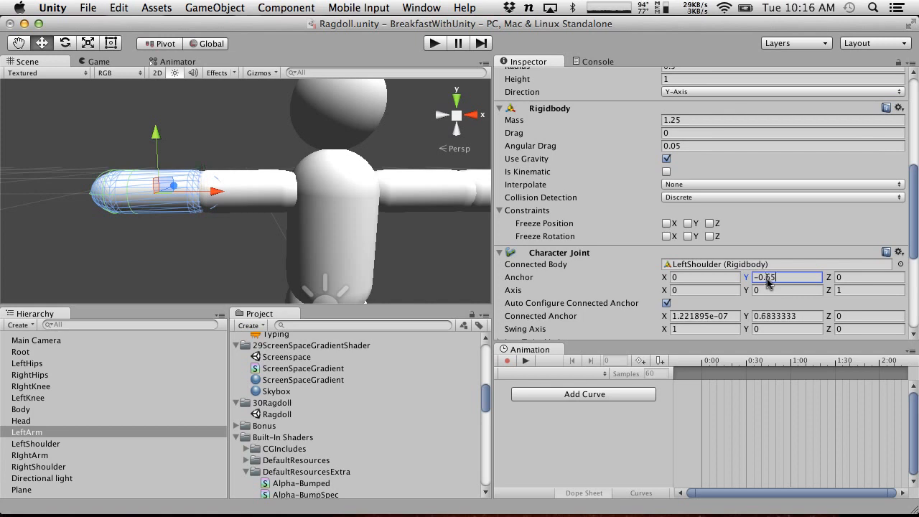
Set the Y anchor of RIghtArm's Character Joint to 0.65.
scroll(379, 221, "down", 5)
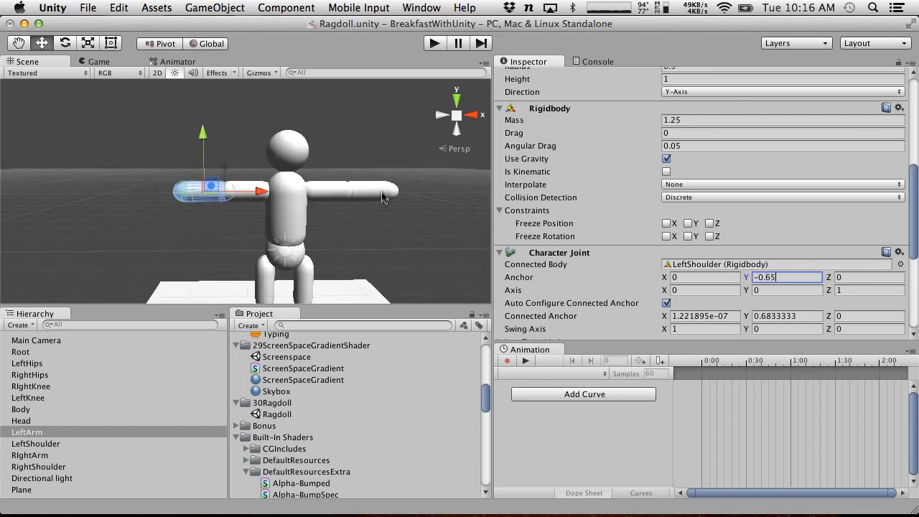
left_click(382, 197)
left_click(770, 278)
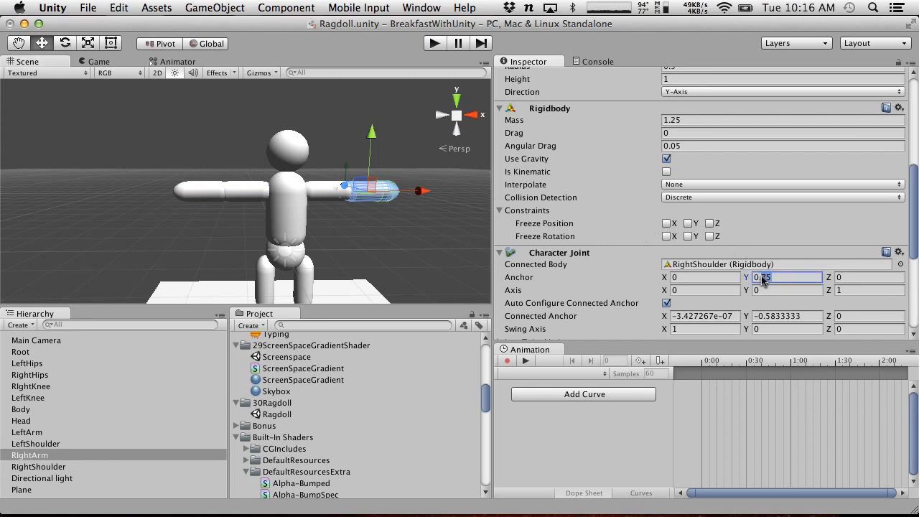
type("65")
Examine how the Box Colliders on Body and Root fit their meshes and review their physics settings.
left_click(300, 251)
scroll(355, 275, "up", 5)
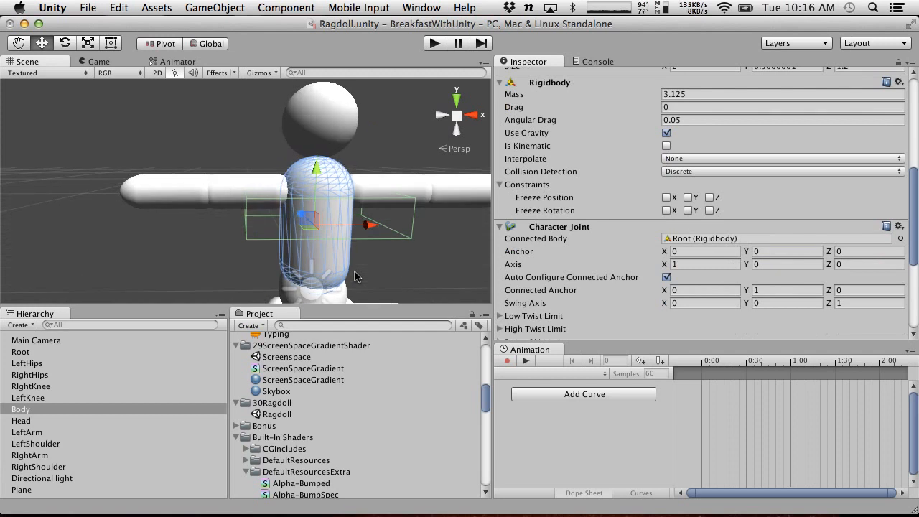
scroll(355, 275, "down", 5)
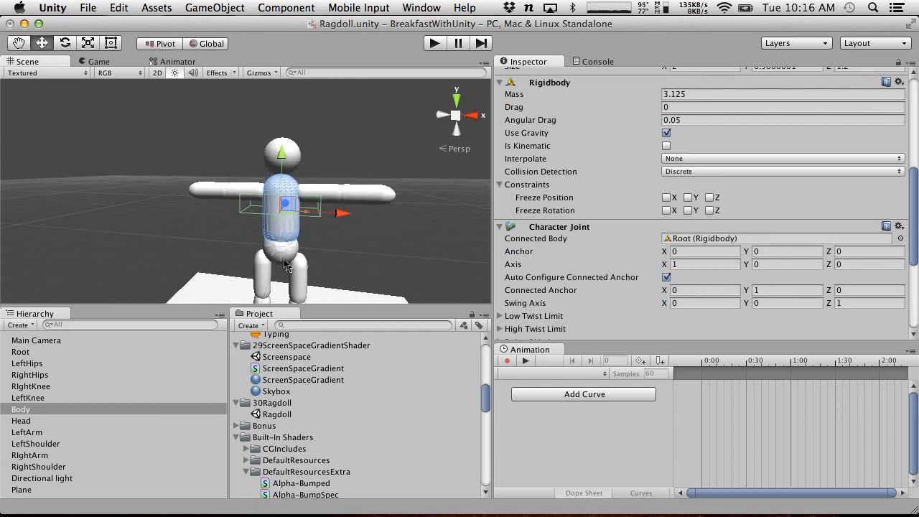
left_click(283, 259)
key("f")
scroll(246, 211, "up", 10)
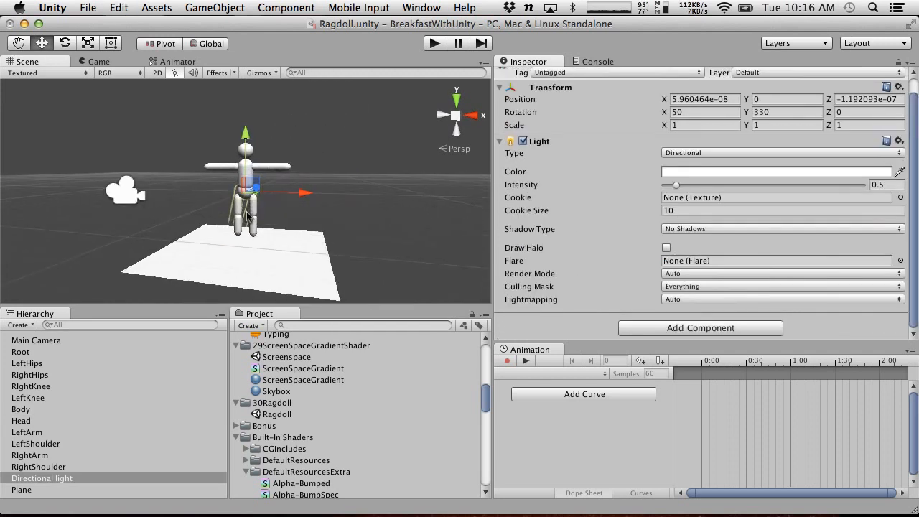
left_click(214, 186)
left_click(227, 188)
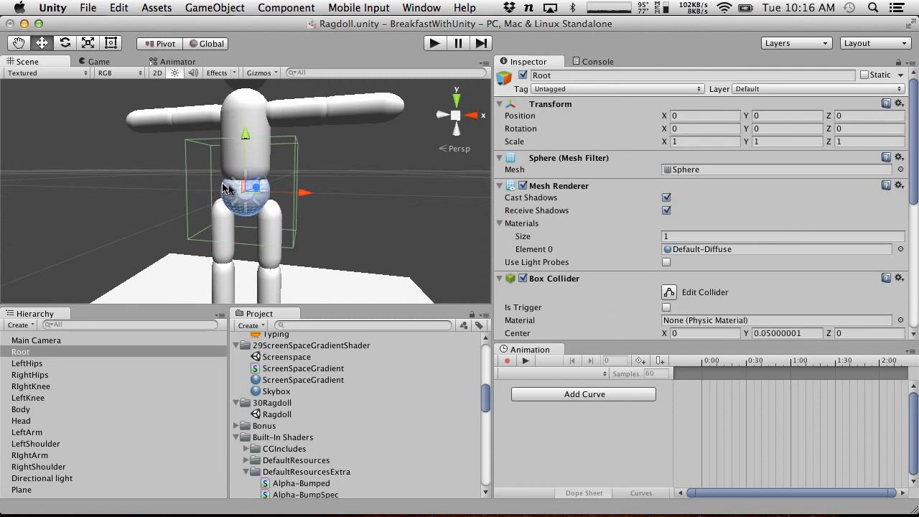
scroll(567, 243, "down", 5)
scroll(566, 243, "up", 4)
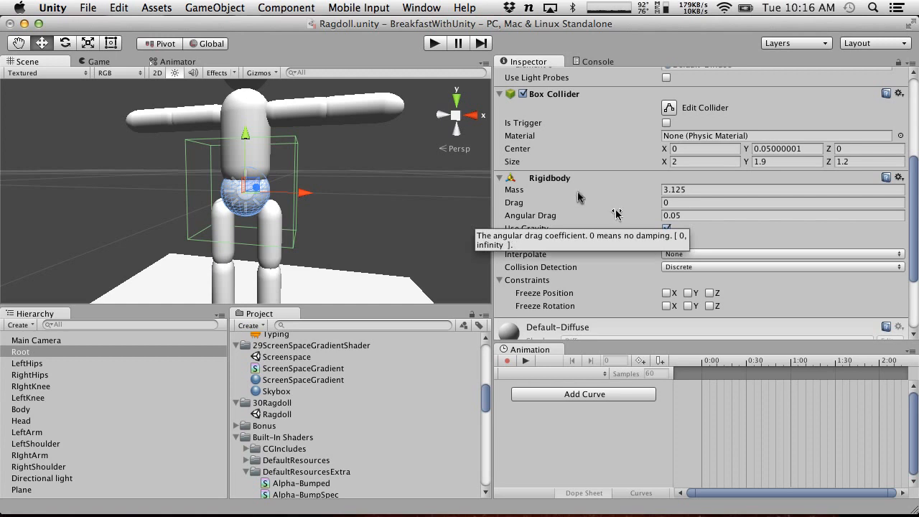
left_click(230, 109)
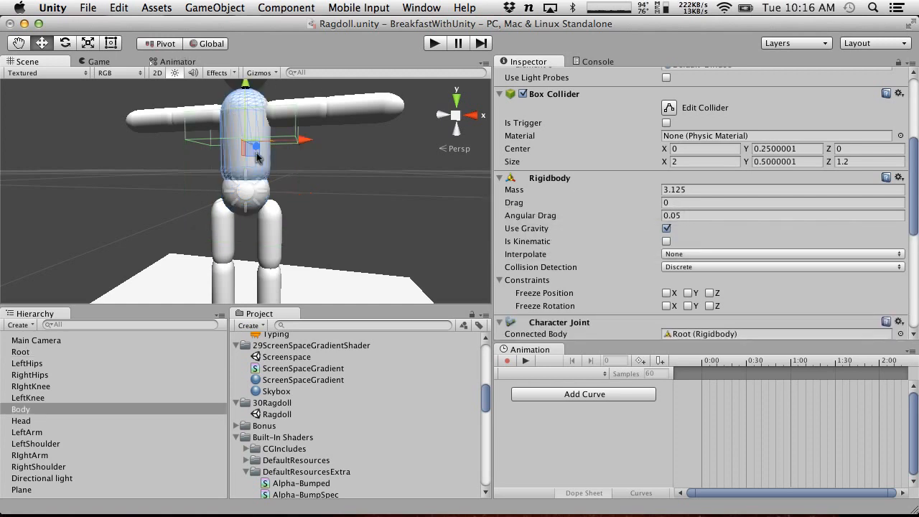
scroll(257, 158, "up", 3)
Remove the Box Collider from Root and add a Sphere Collider in its place.
left_click(219, 185)
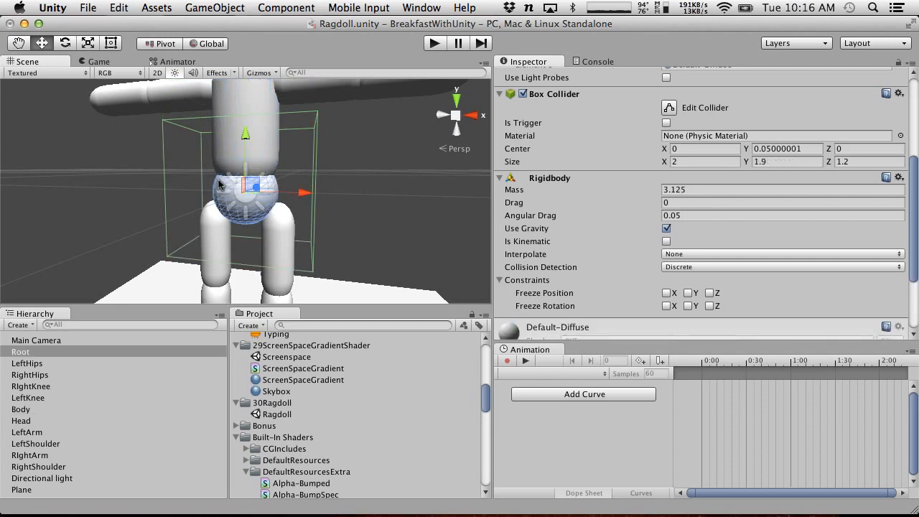
left_click(908, 94)
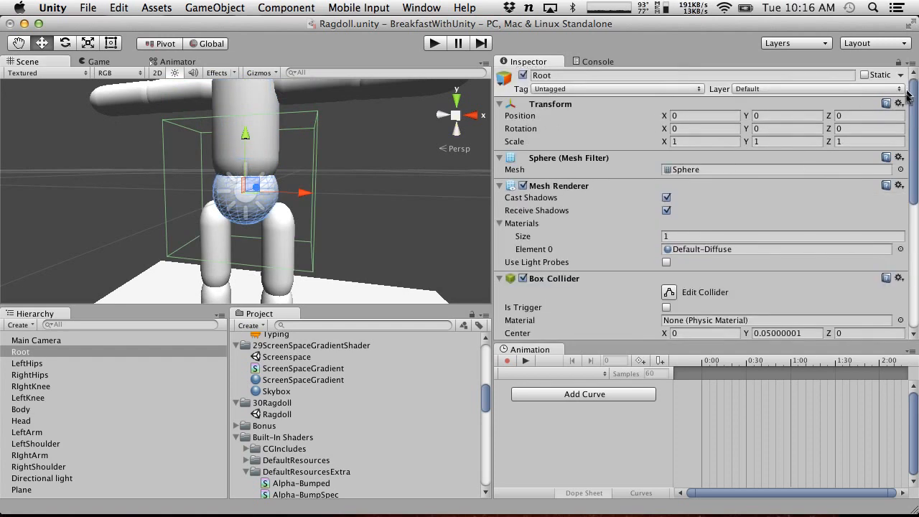
left_click(899, 278)
left_click(872, 313)
left_click(310, 5)
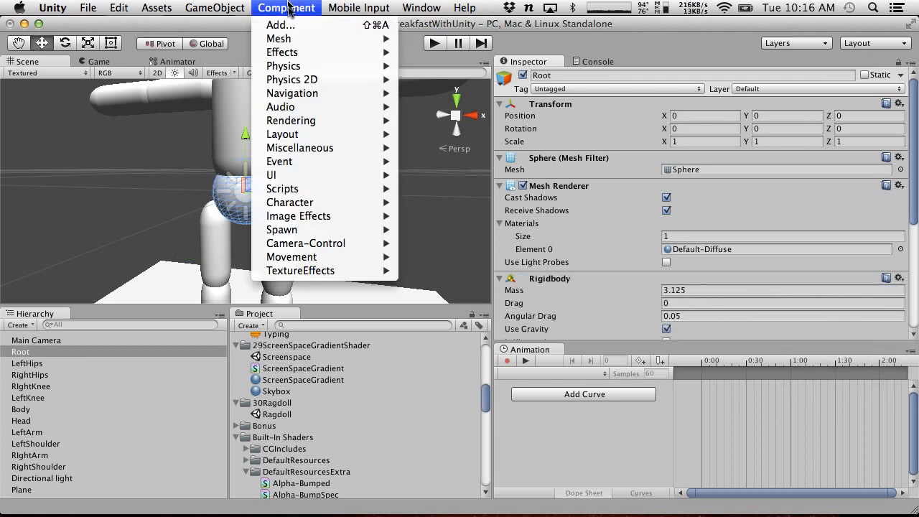
mouse_move(312, 72)
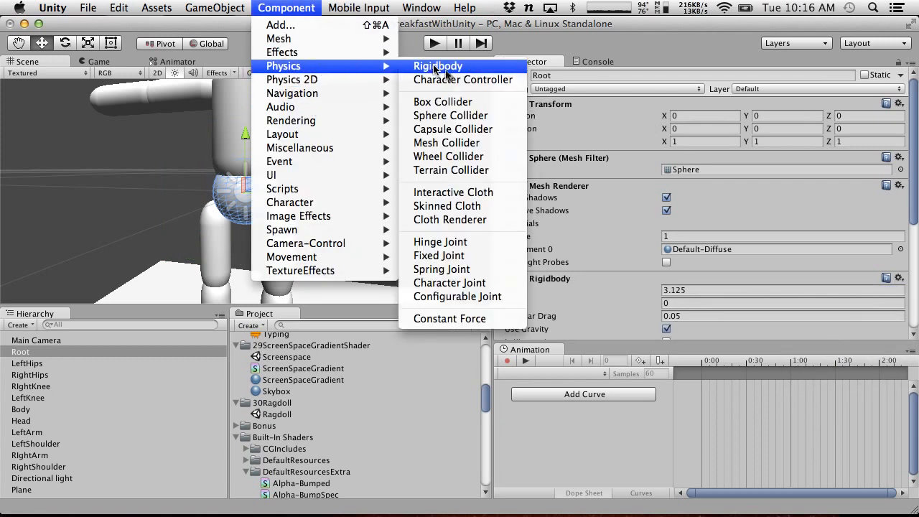
left_click(452, 103)
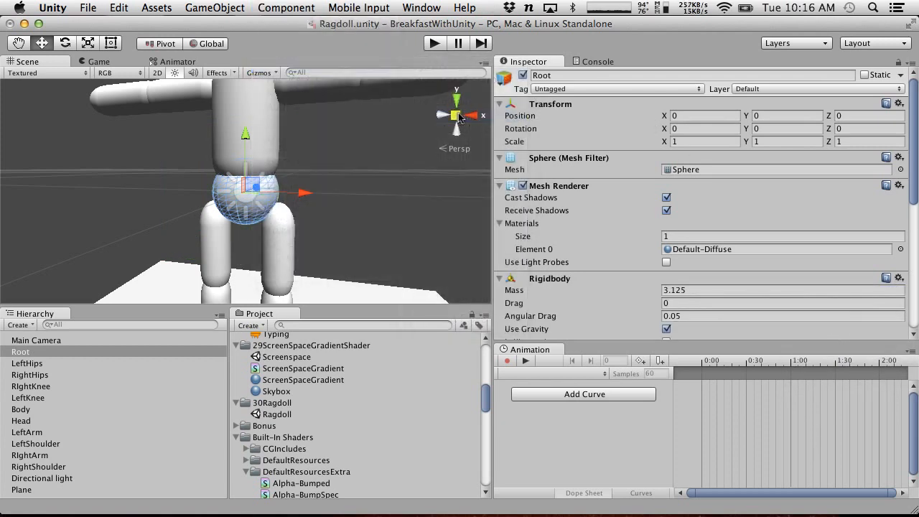
Remove the Box Collider from Body and add a Capsule Collider in its place.
left_click(239, 128)
scroll(810, 254, "down", 3)
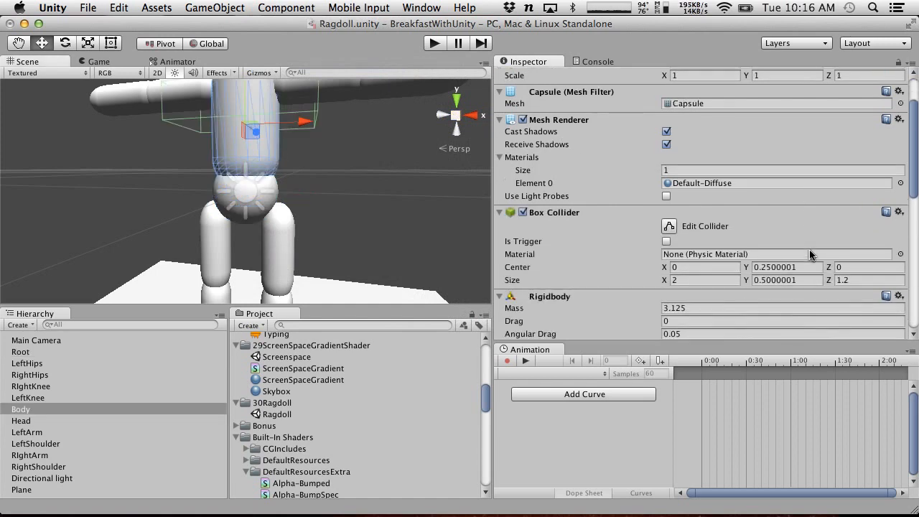
left_click(899, 212)
left_click(841, 246)
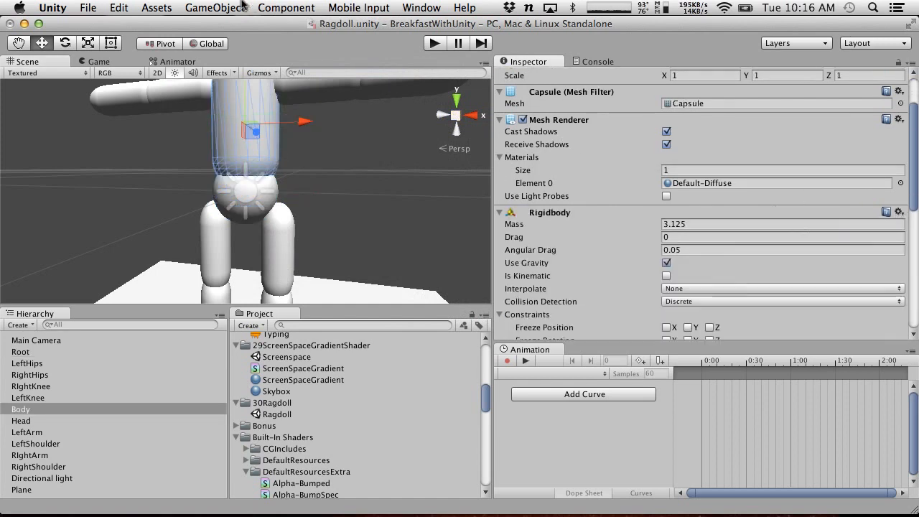
left_click(285, 8)
mouse_move(287, 70)
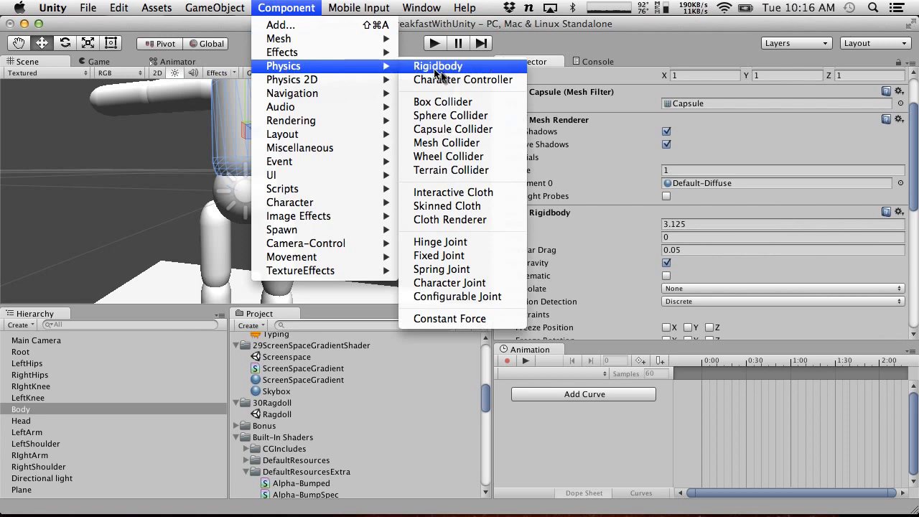
left_click(453, 129)
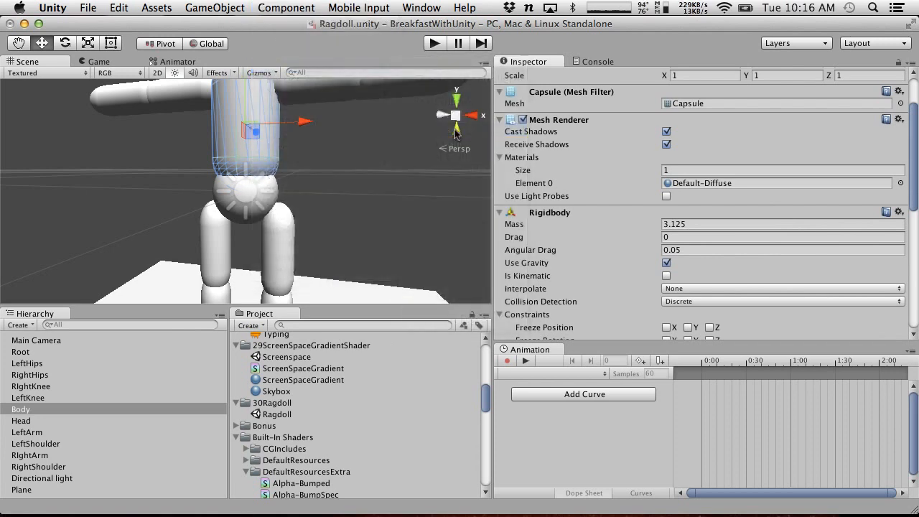
Set the Y center of Head's Sphere Collider to 0.
scroll(330, 227, "down", 2)
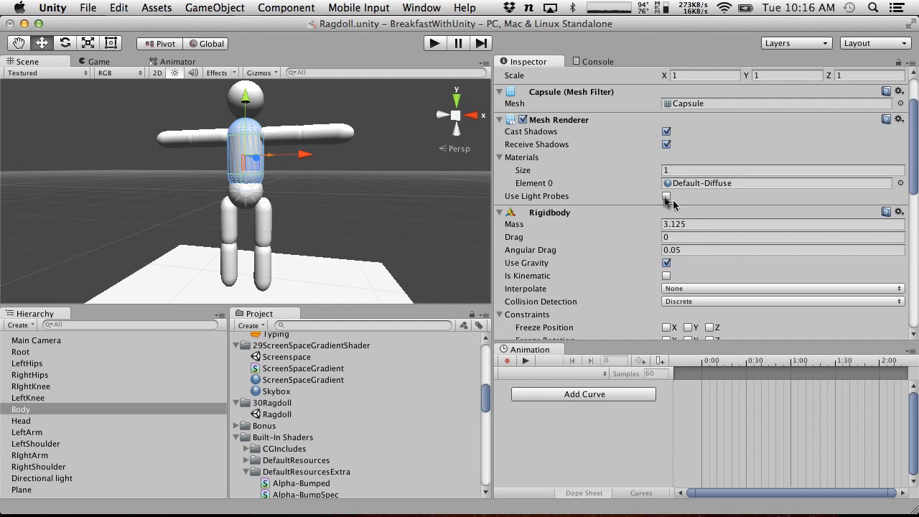
left_click(235, 109)
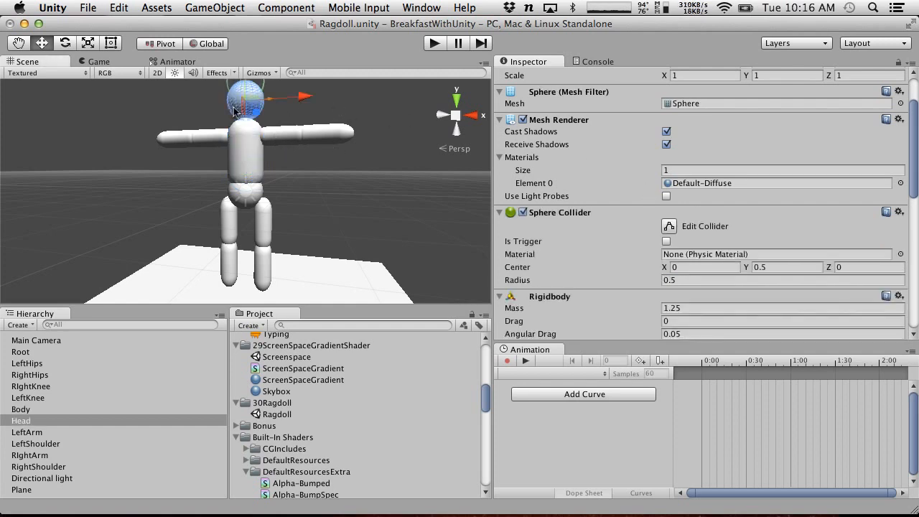
left_click(762, 267)
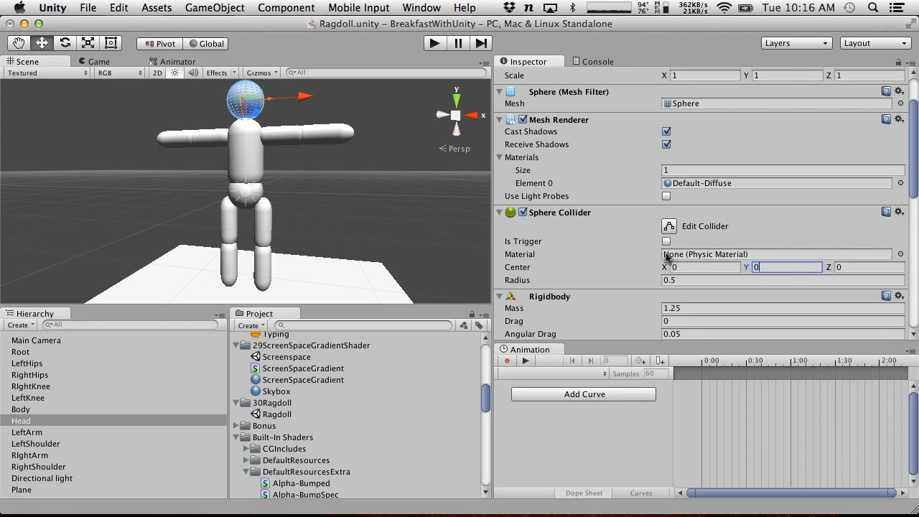
Set the Y anchor of Head's Character Joint to -0.5 and check the anchor at the neck.
scroll(688, 276, "down", 5)
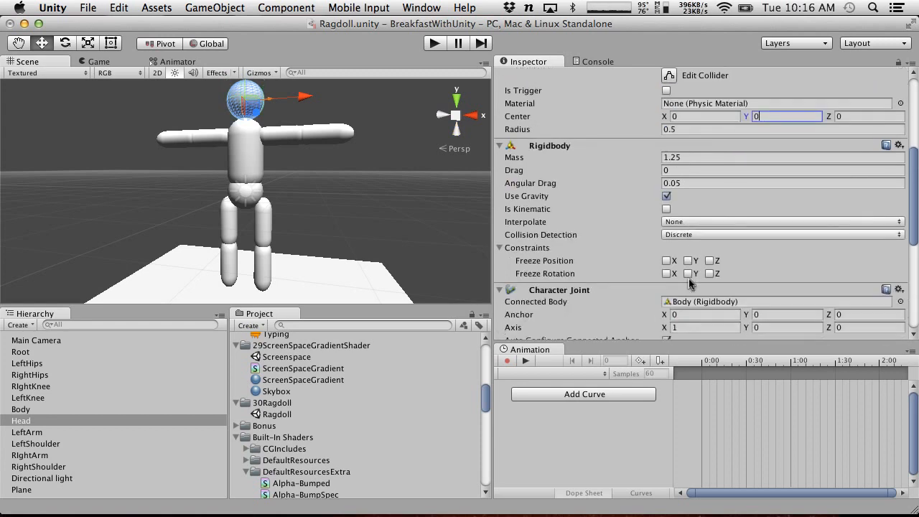
scroll(689, 284, "down", 3)
left_click_drag(748, 247, 729, 245)
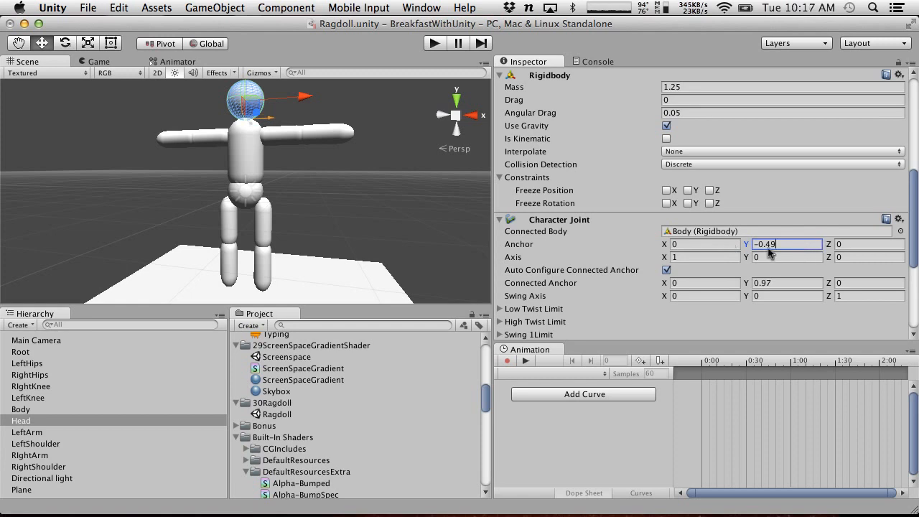
type("-0.5")
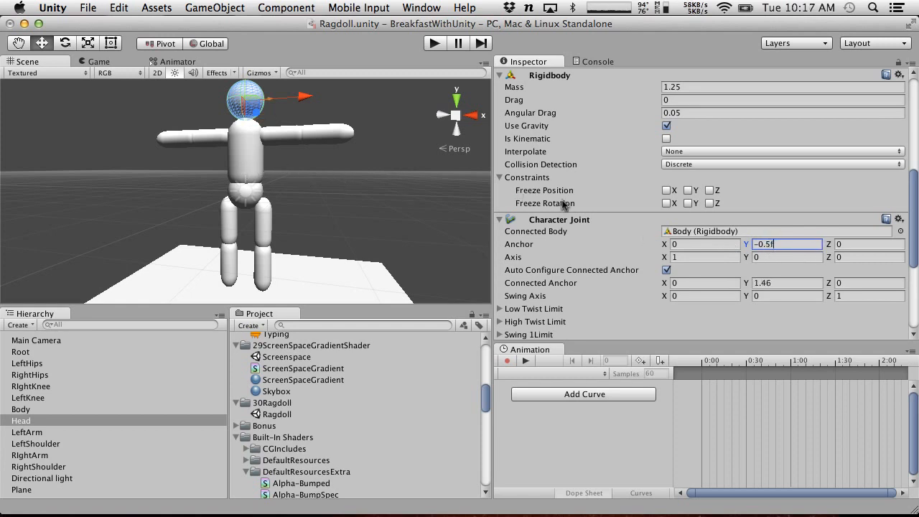
key("f")
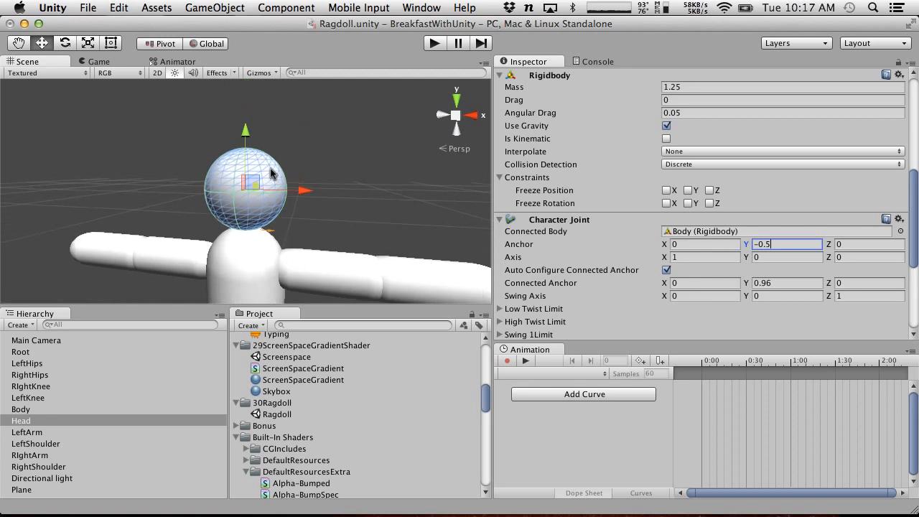
left_click_drag(272, 172, 292, 174)
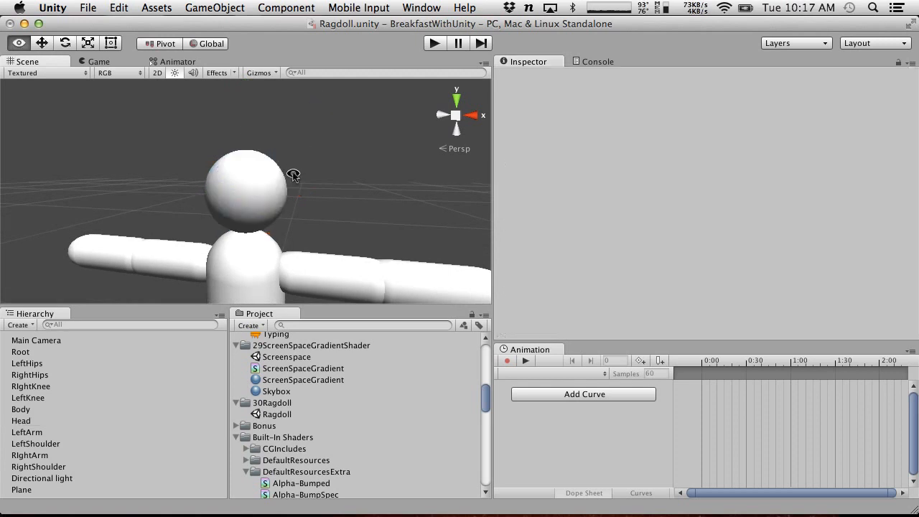
left_click(251, 188)
left_click_drag(321, 244, 338, 262, "alt")
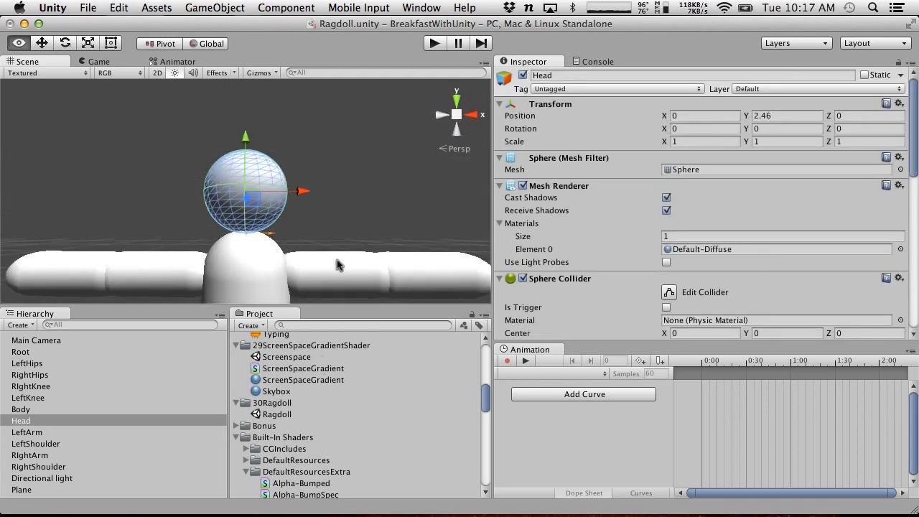
Set the Y anchor of Body's Character Joint to -0.75.
scroll(351, 164, "down", 5)
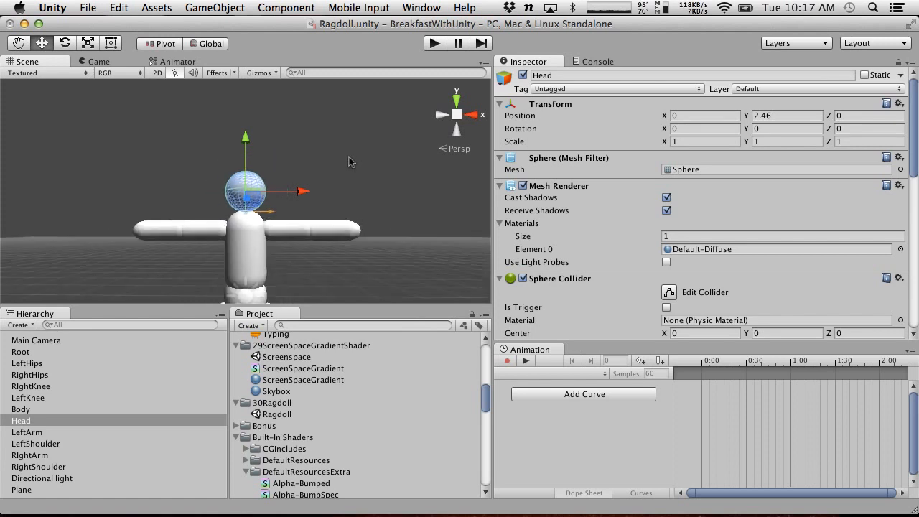
left_click(255, 258)
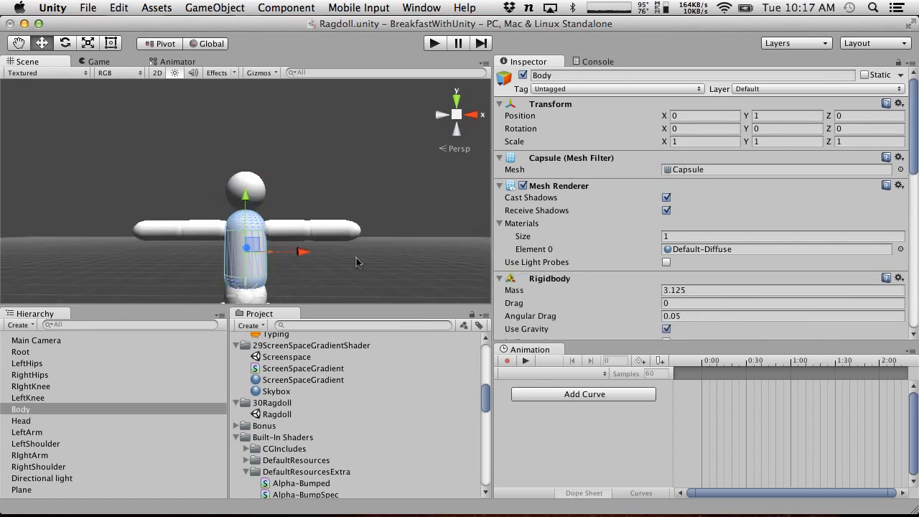
scroll(732, 323, "down", 5)
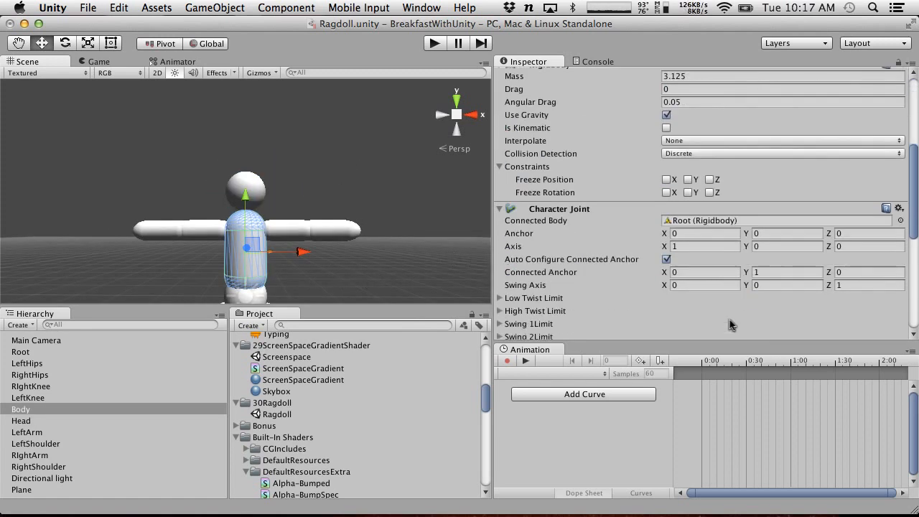
left_click_drag(746, 237, 726, 236)
double_click(781, 233)
type("-1")
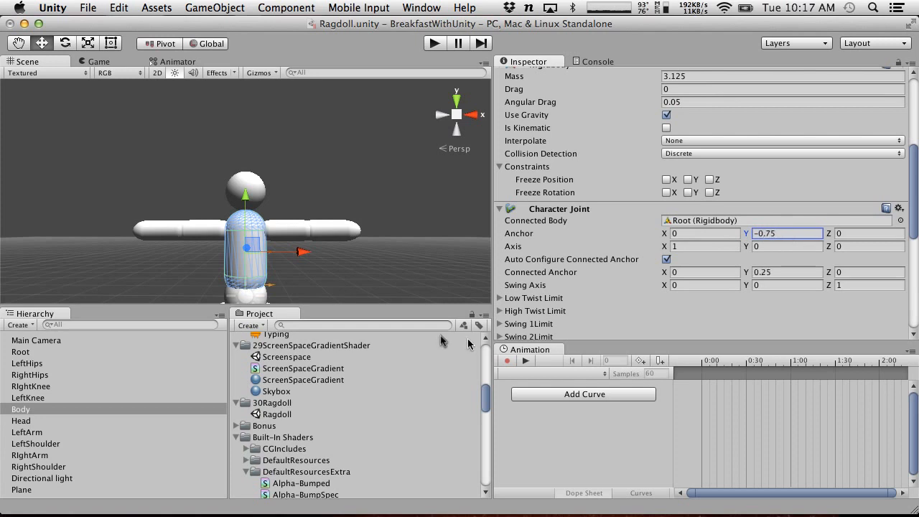
Play the scene to test how the ragdoll collapses, stop it, and save the scene.
key("f")
left_click_drag(242, 277, 186, 260, "alt")
left_click(435, 44)
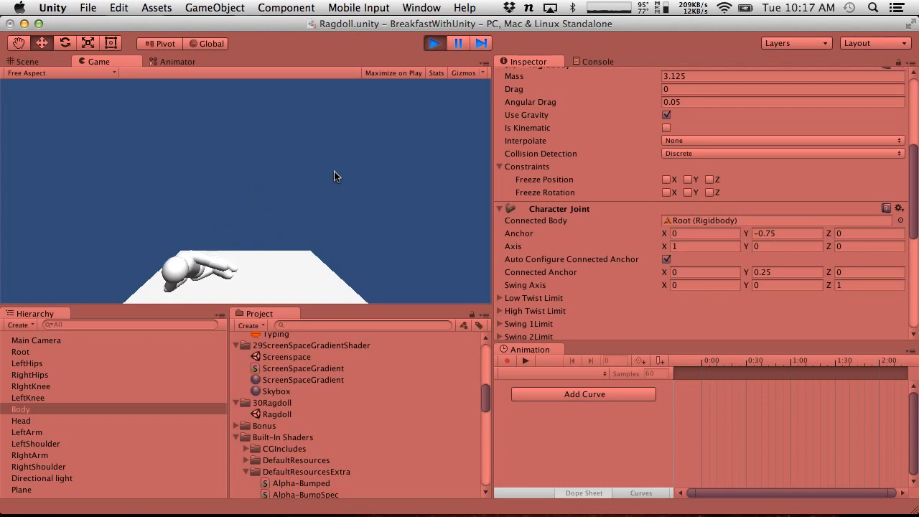
left_click(434, 43)
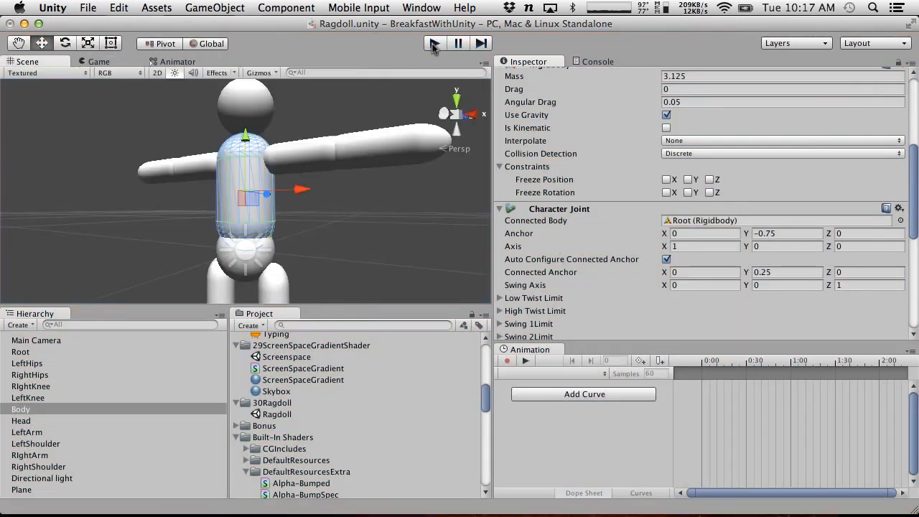
left_click(87, 8)
left_click(113, 61)
Examine the components of Root, RightShoulder and RightArm, including RightArm's Character Joint.
left_click(43, 351)
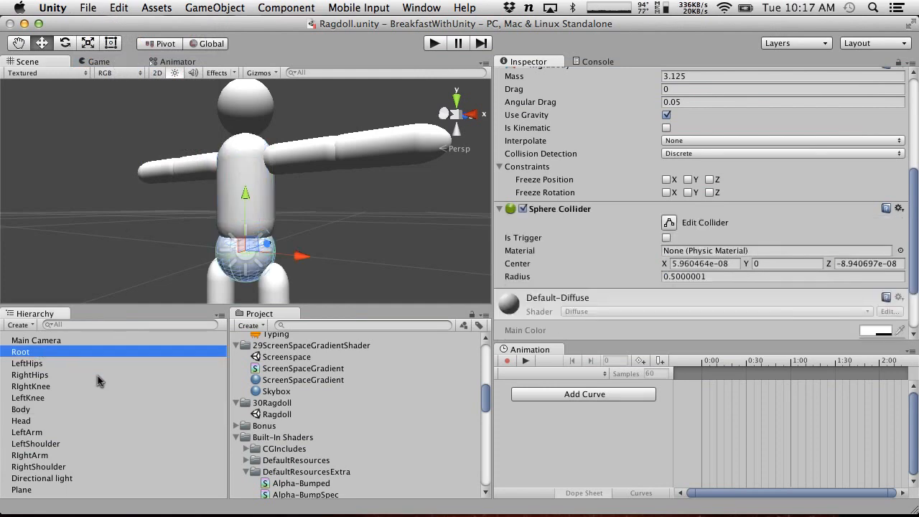
left_click(44, 479)
left_click(45, 467)
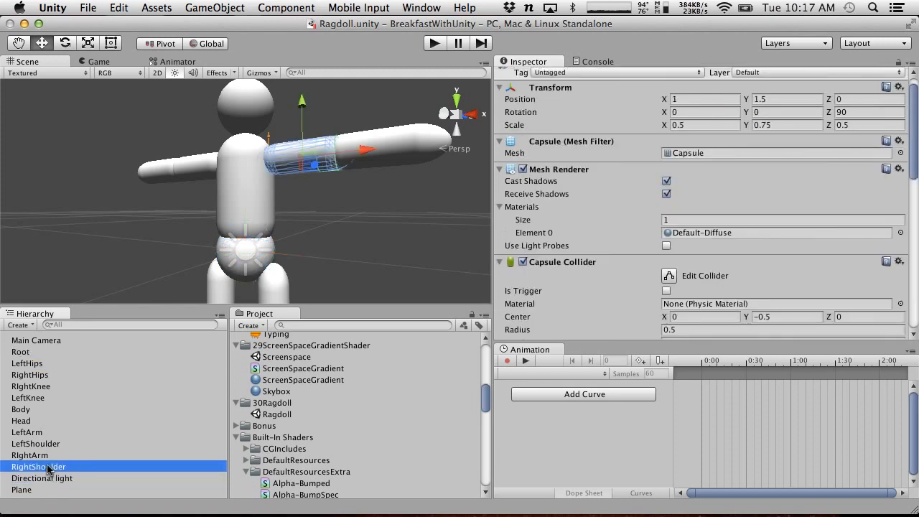
left_click(53, 456)
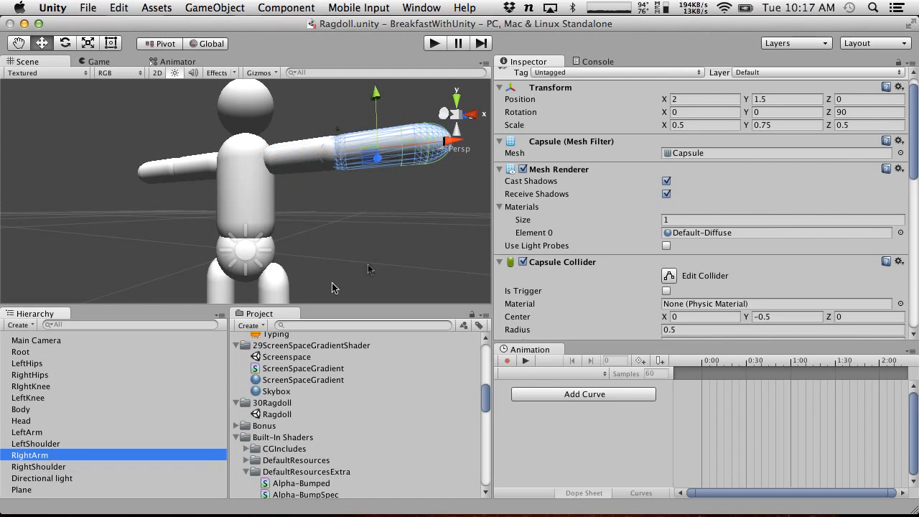
scroll(594, 308, "down", 8)
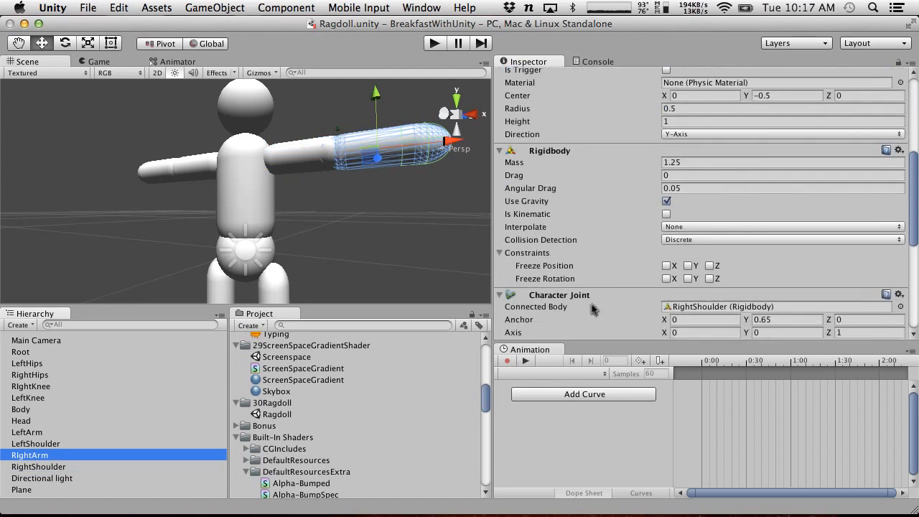
left_click(43, 352)
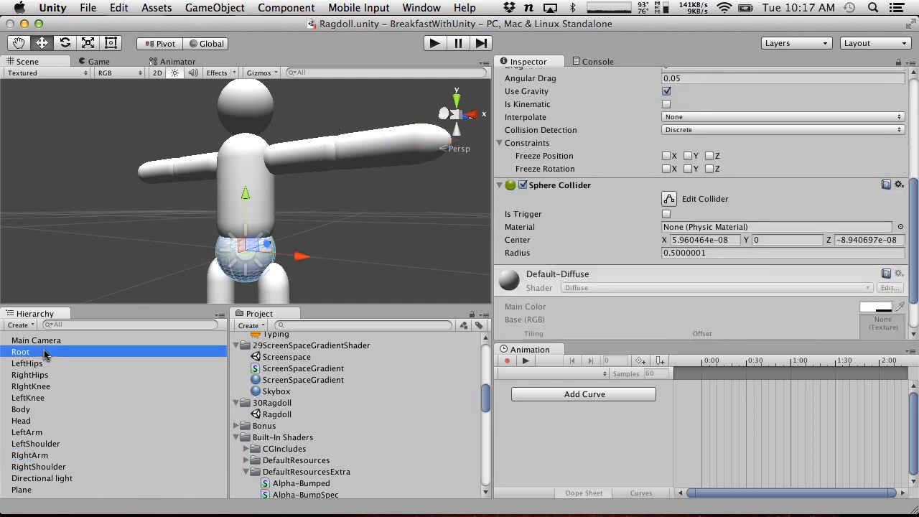
Create an empty game object in the scene and rename it RigidBody.
left_click(17, 324)
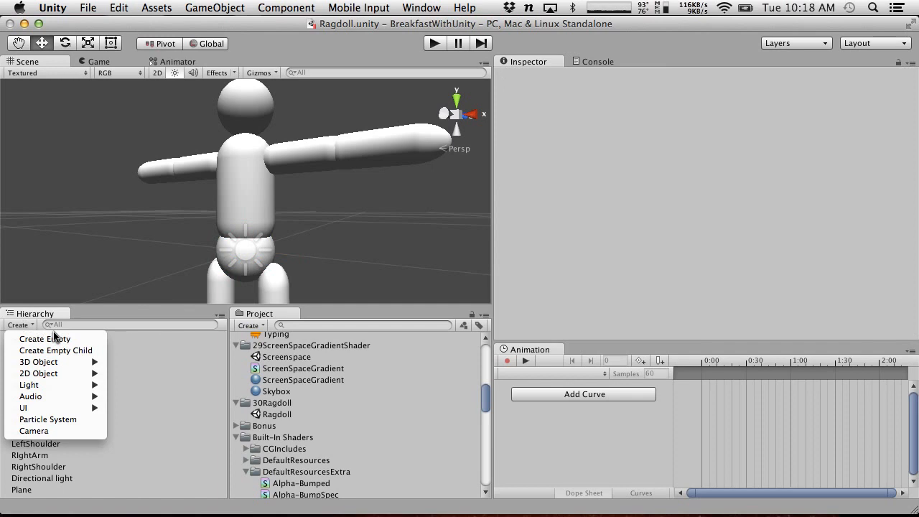
left_click(54, 331)
left_click(18, 324)
left_click(35, 336)
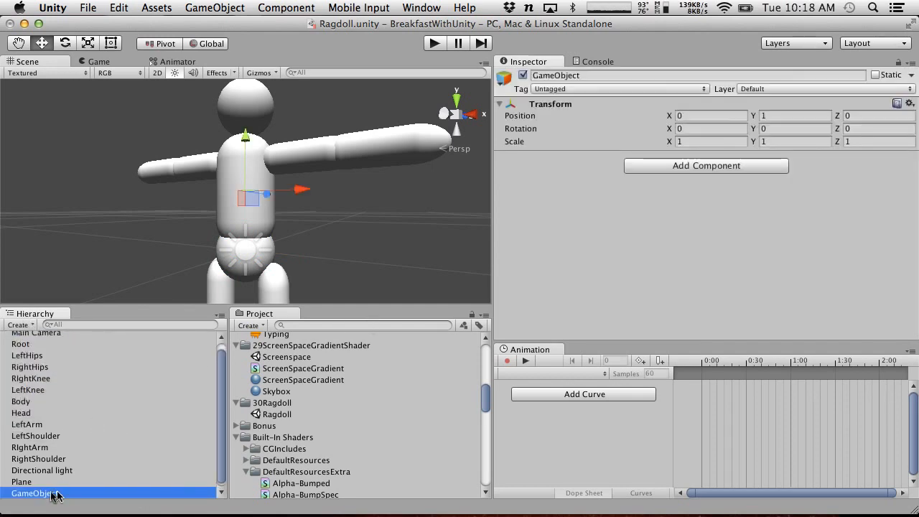
left_click(56, 494)
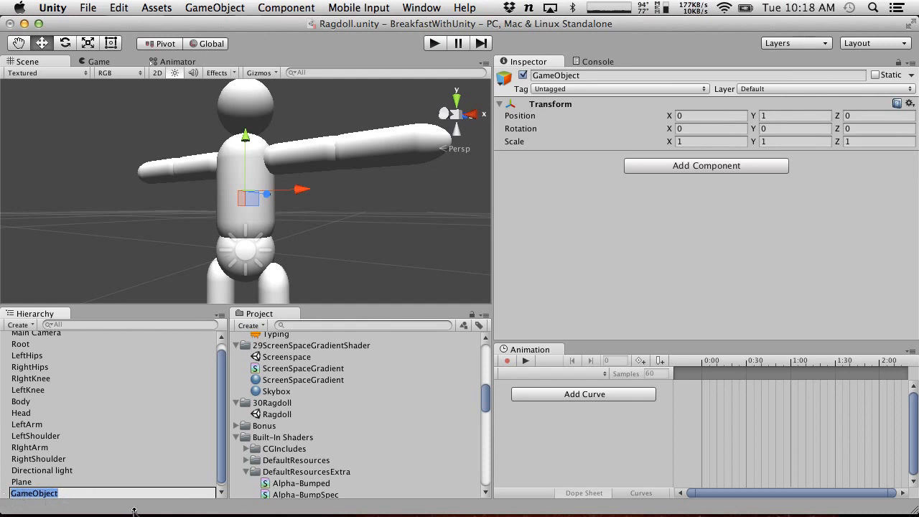
type("Rig")
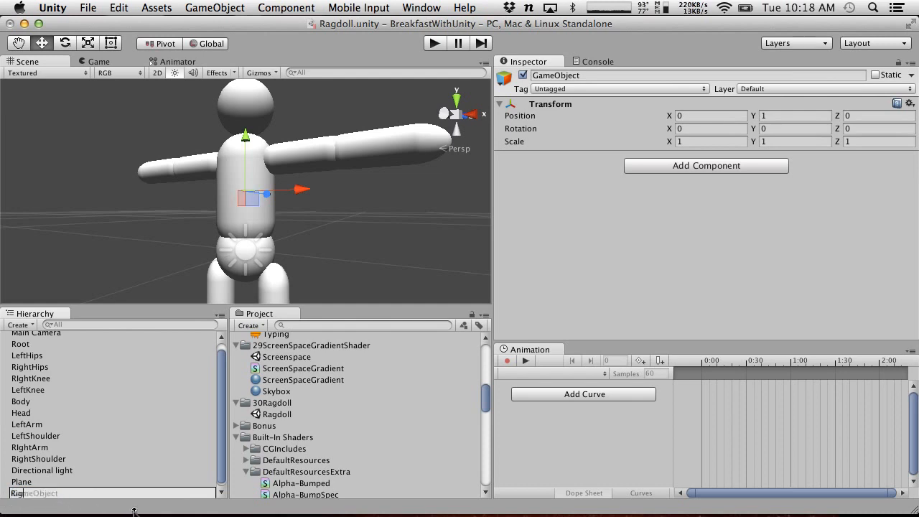
type("idBody")
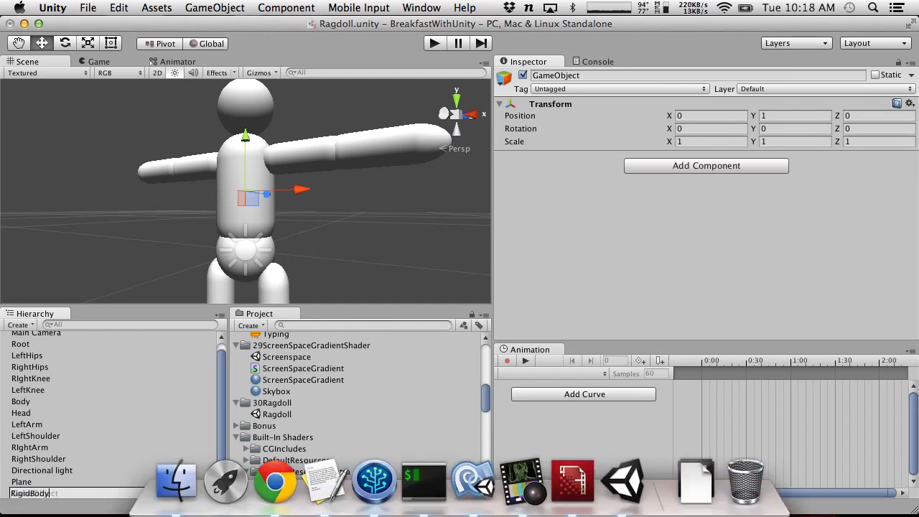
key("Return")
Try a Y position of 0 for the RigidBody object, and set it back to 1.
left_click(47, 459)
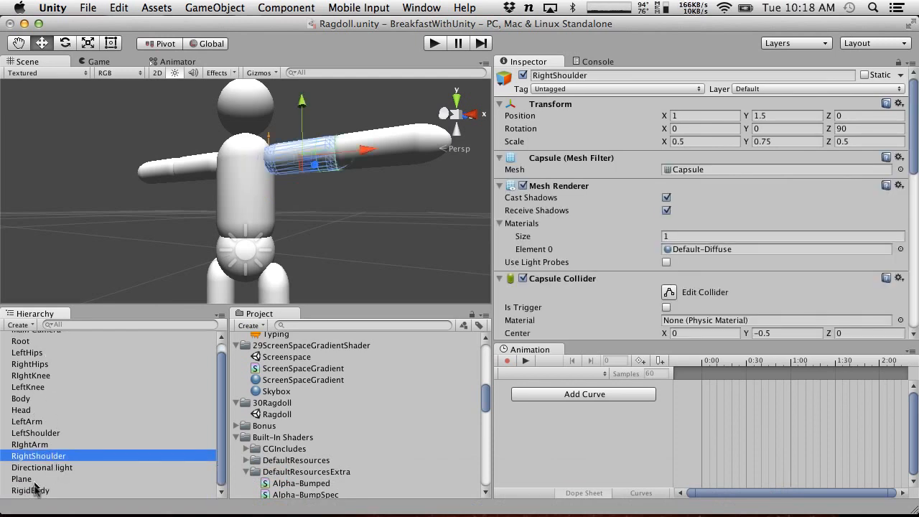
left_click(35, 490)
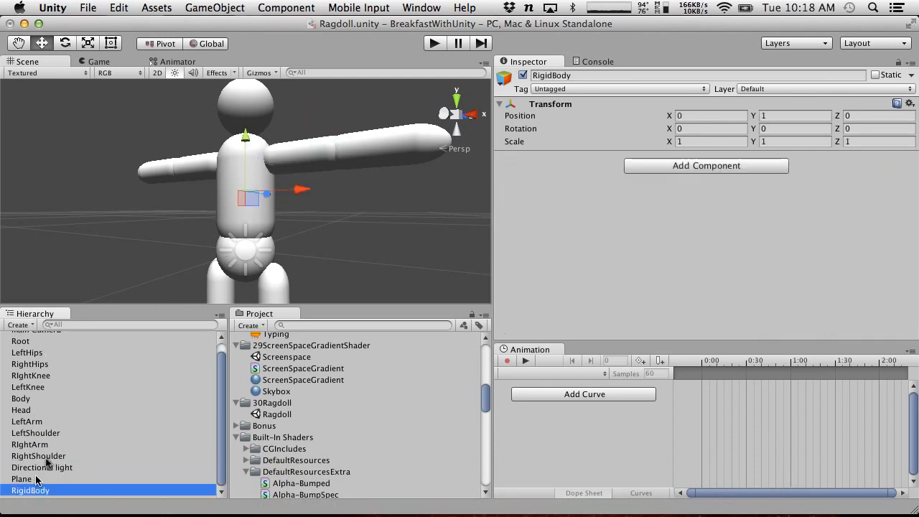
left_click(795, 115)
type("0")
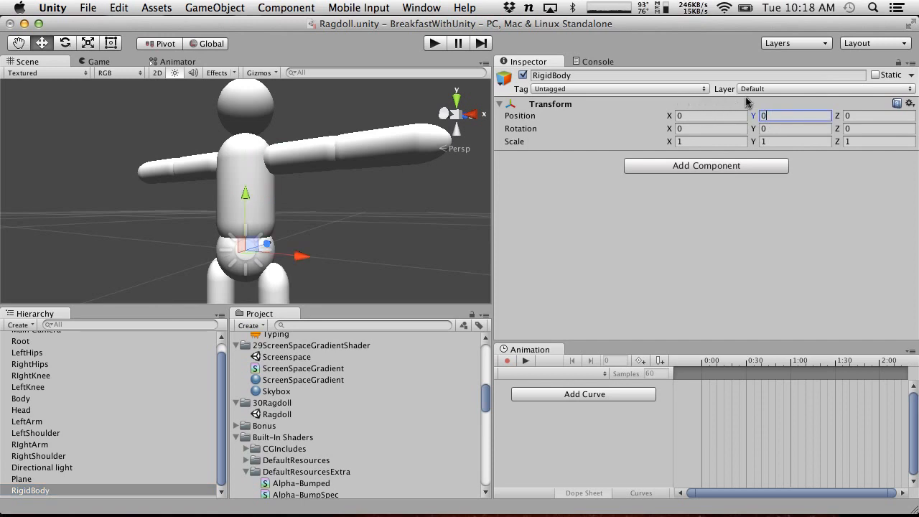
type("1")
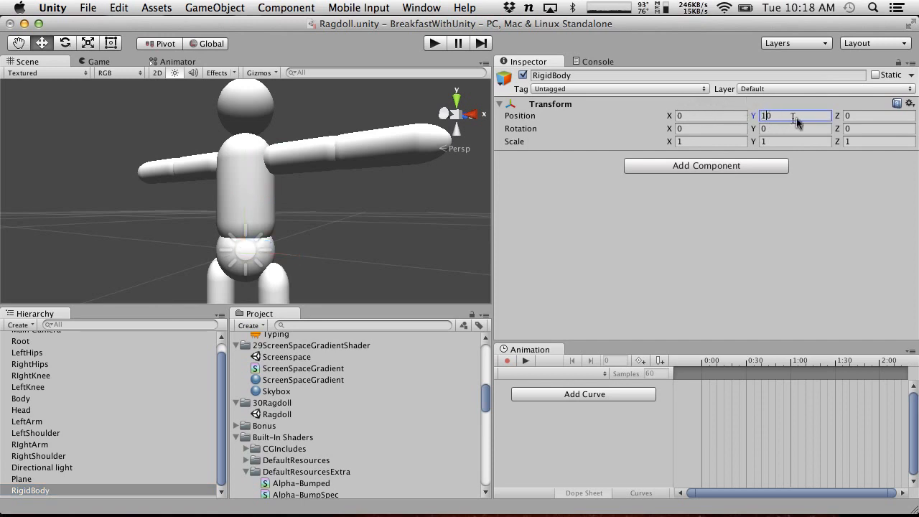
left_click_drag(796, 117, 707, 102)
type("1")
key("Return")
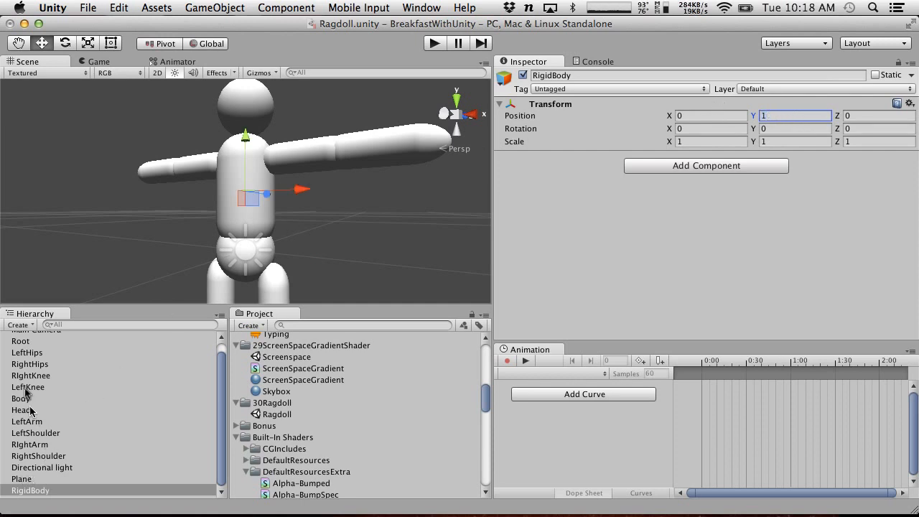
Make all body parts from Root through RightShoulder children of the RigidBody object.
left_click(27, 343)
left_click(38, 456, "shift")
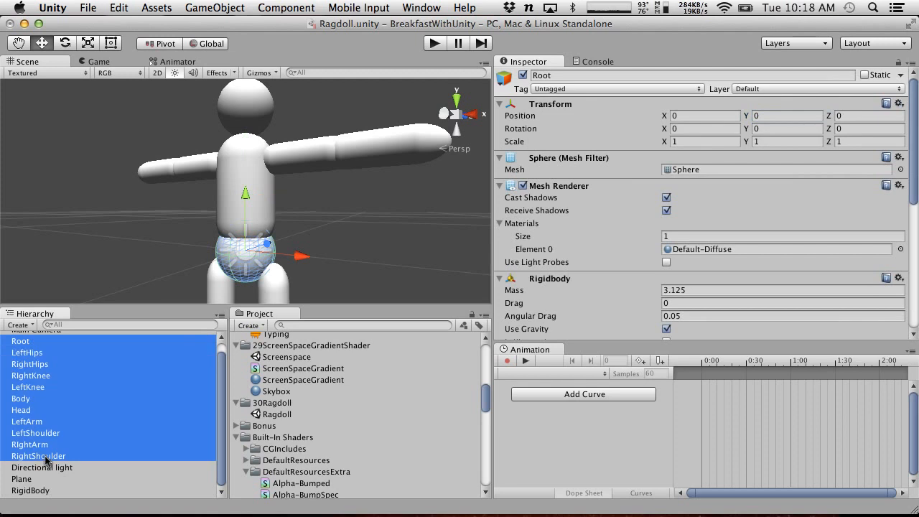
left_click_drag(41, 420, 41, 493)
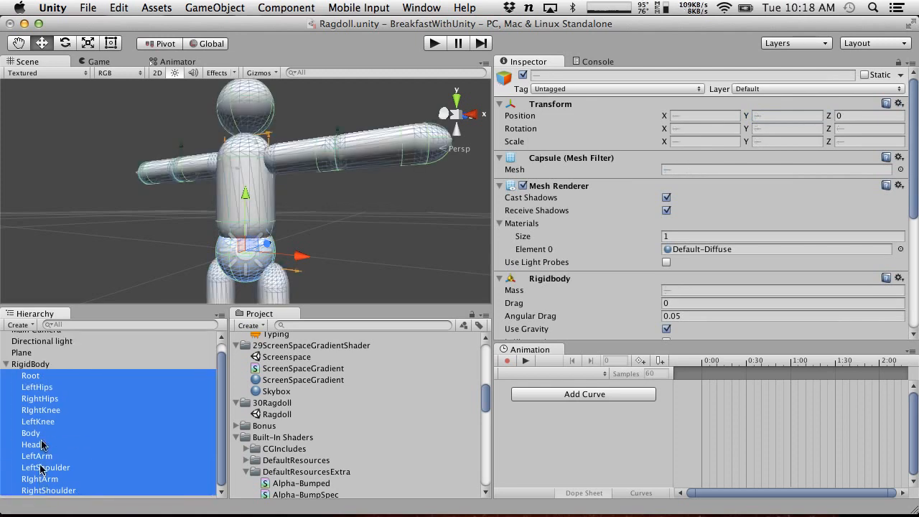
left_click(33, 376)
left_click(50, 366)
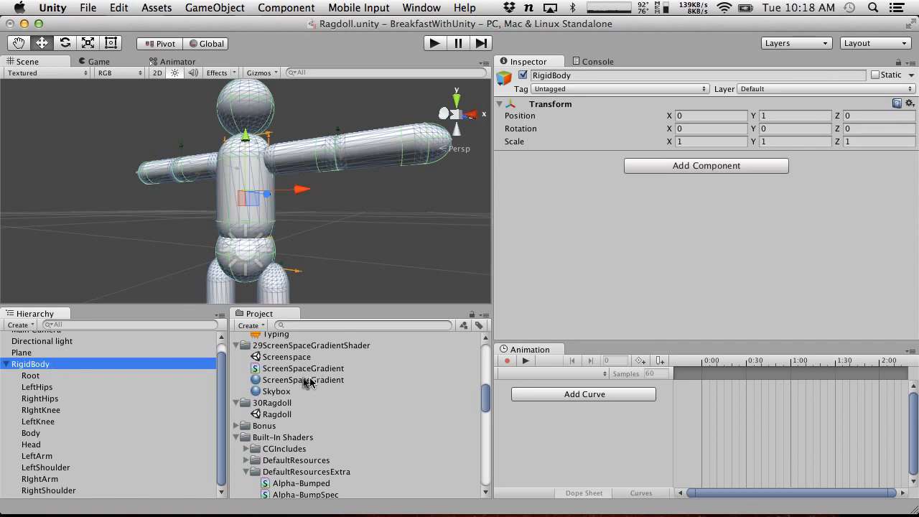
Create a C# script named DestroyAndDetachChildrenAtStart in the 30Ragdoll folder.
left_click(262, 402)
left_click(259, 325)
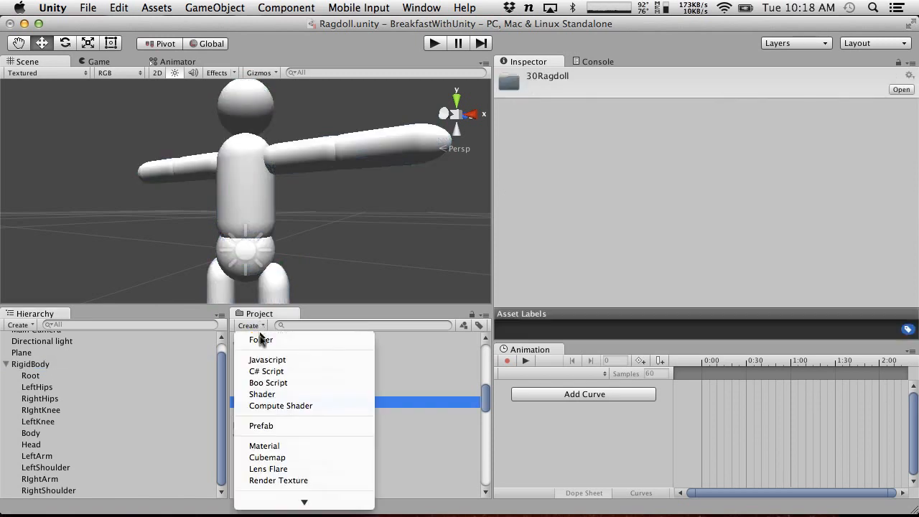
left_click(283, 368)
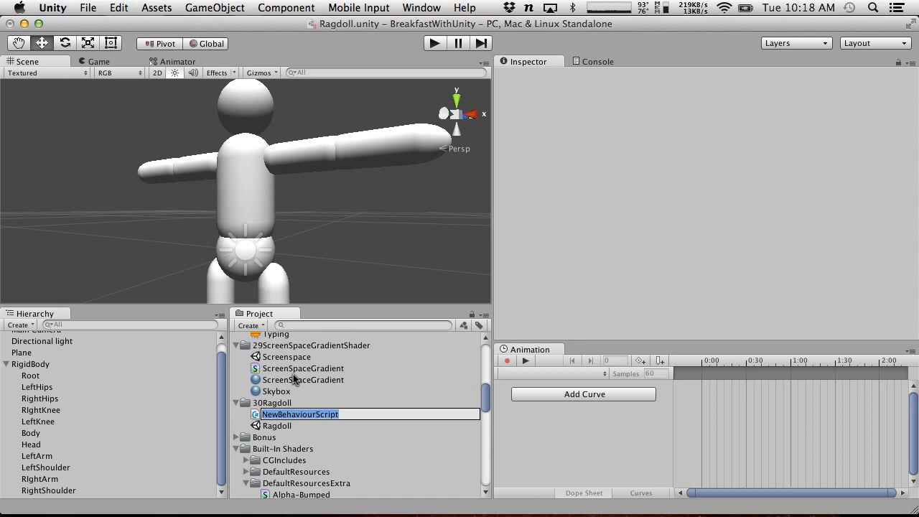
type("DestroyAndDetachChildrenAtStart")
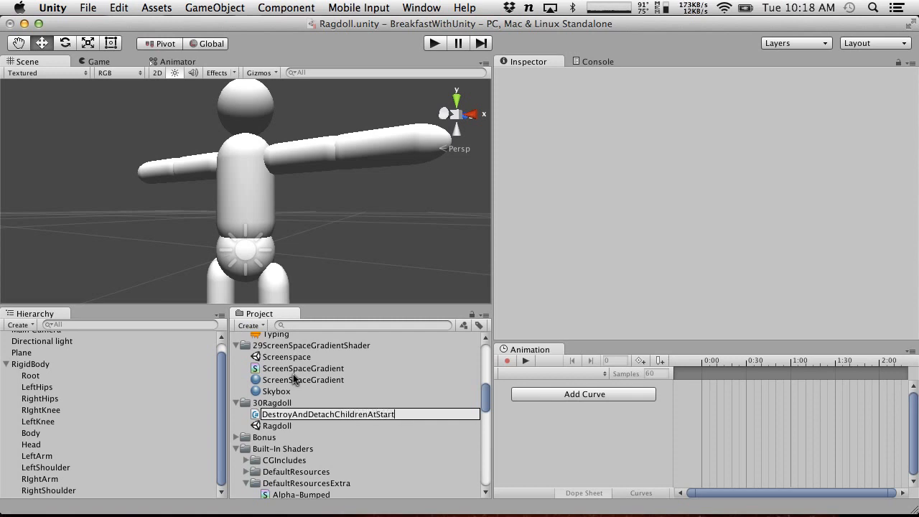
key("Return")
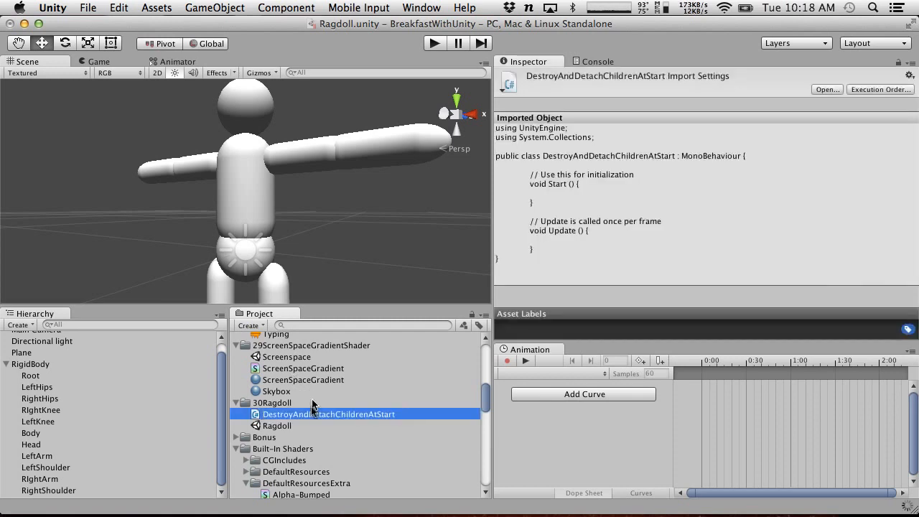
Open DestroyAndDetachChildrenAtStart in MonoDevelop, move the class's opening brace to its own line, and remove the blank line below it.
double_click(305, 414)
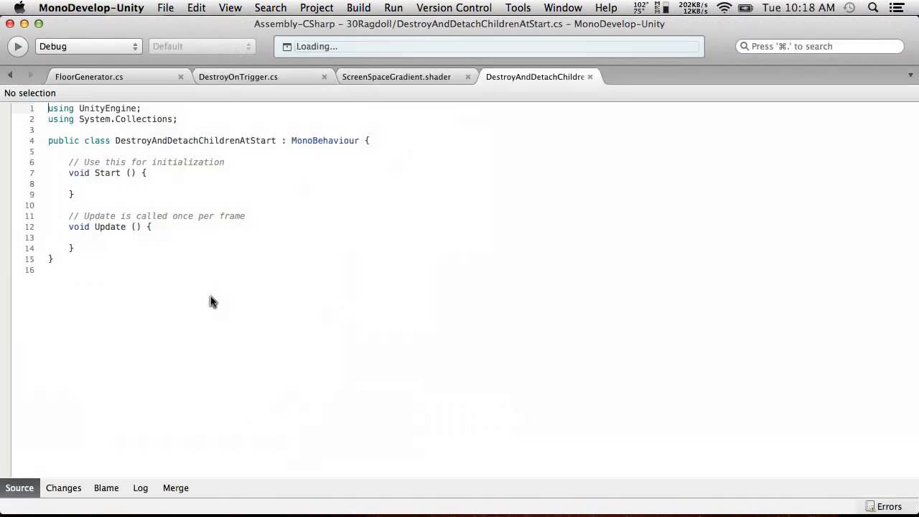
left_click(362, 140)
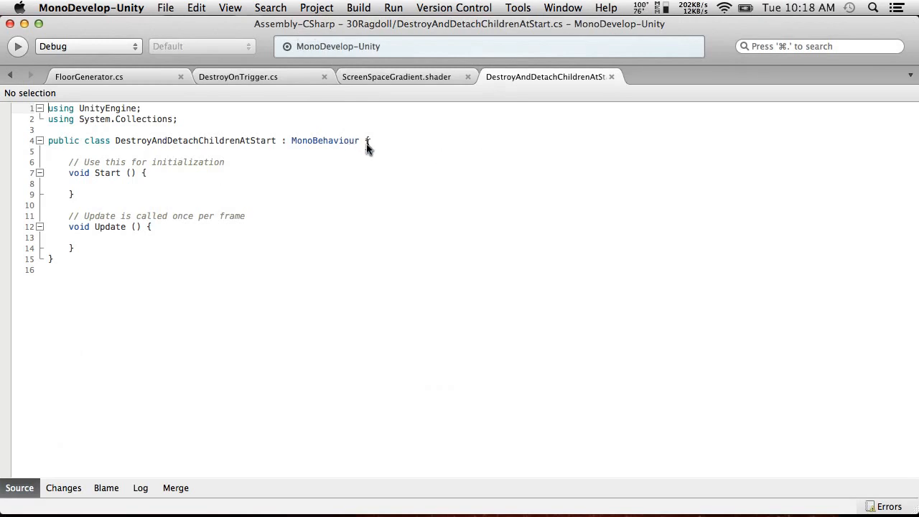
key("BackSpace")
key("Return")
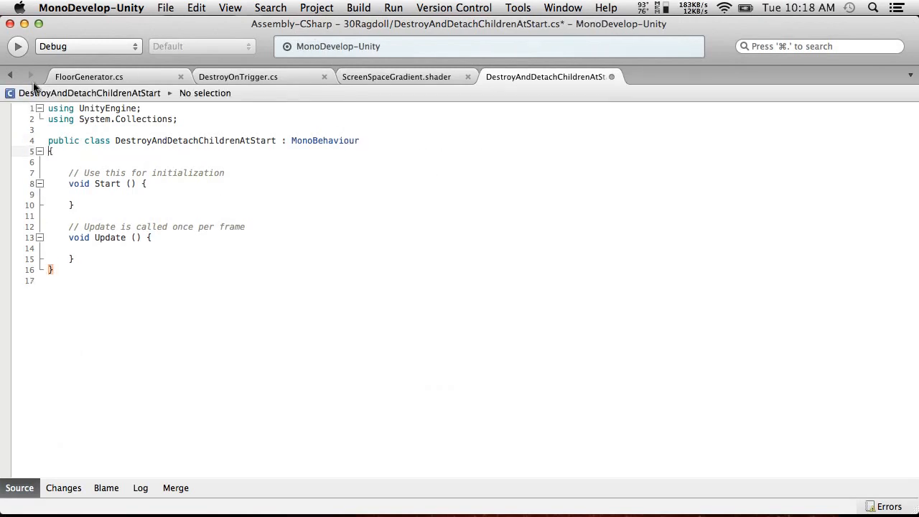
key("Return")
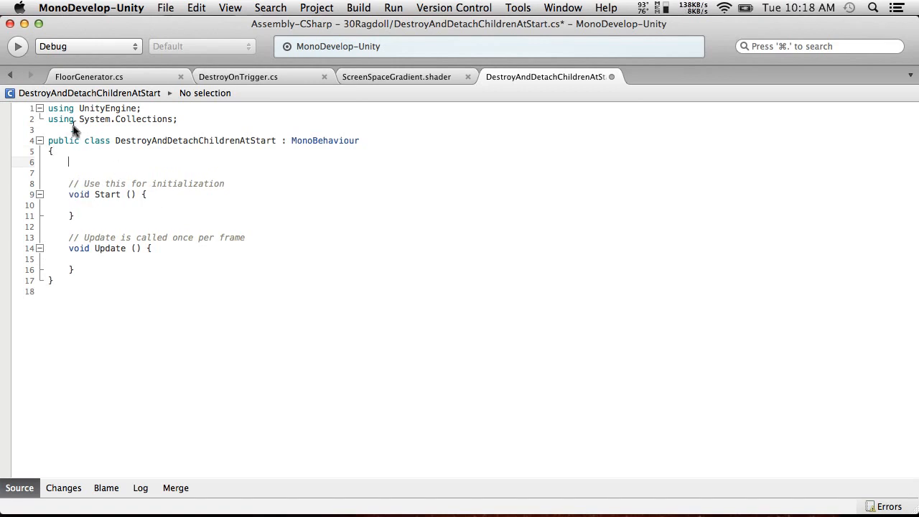
key("BackSpace")
left_click(80, 163)
key("BackSpace")
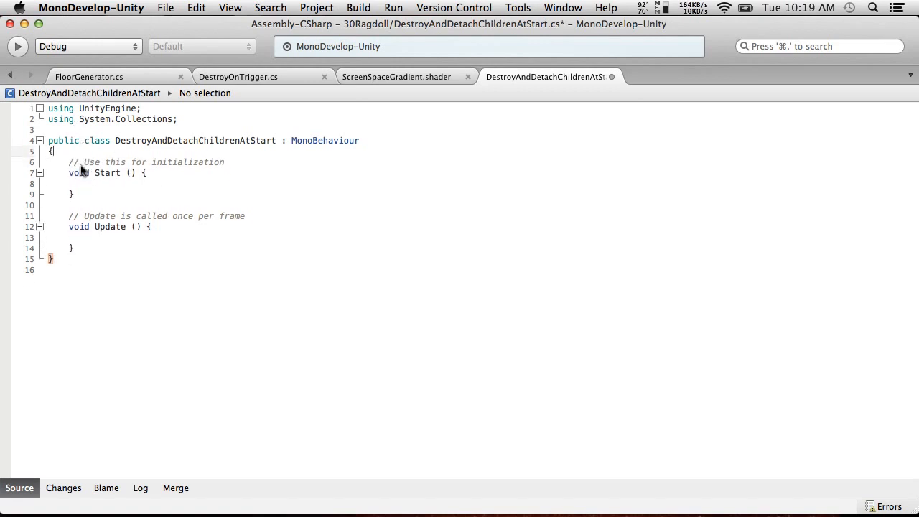
Delete the Update method with its comment and put the Start method's opening brace on its own line.
left_click_drag(122, 254, 16, 199)
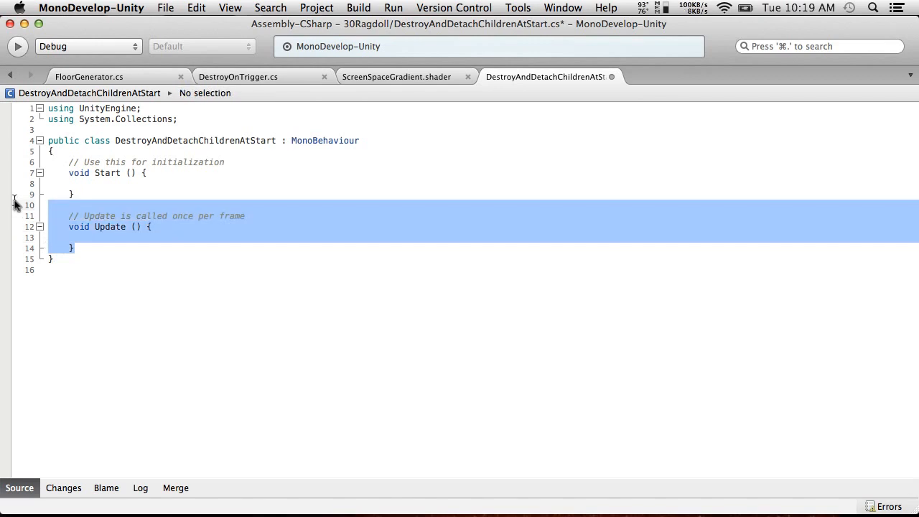
key("BackSpace")
key("BackSpace")
left_click(140, 173)
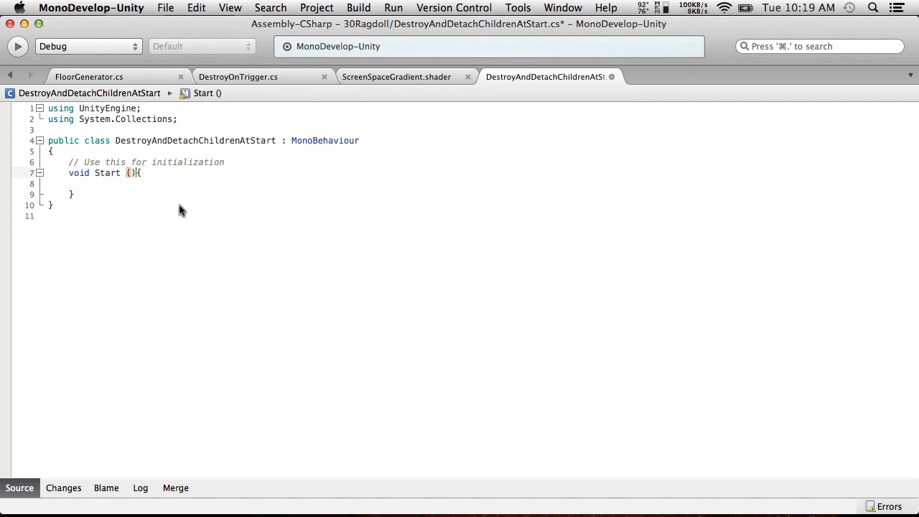
key("Return")
left_click(136, 194)
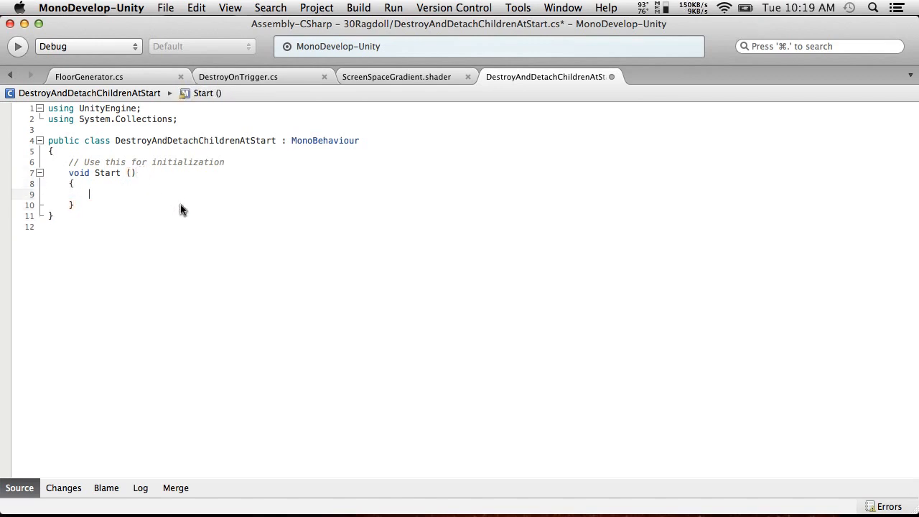
Add the statement Destroy(gameObject); to the body of the Start method.
type("Destroy")
key("Escape")
type("(gameObject);")
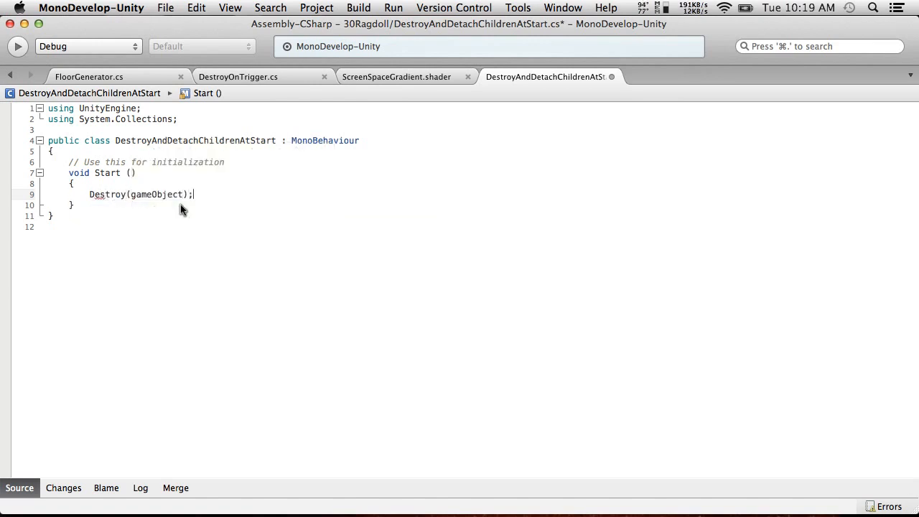
Add an empty foreach(Transform child in transform) loop with braces above the Destroy statement in the Start method.
key("Up")
key("Return")
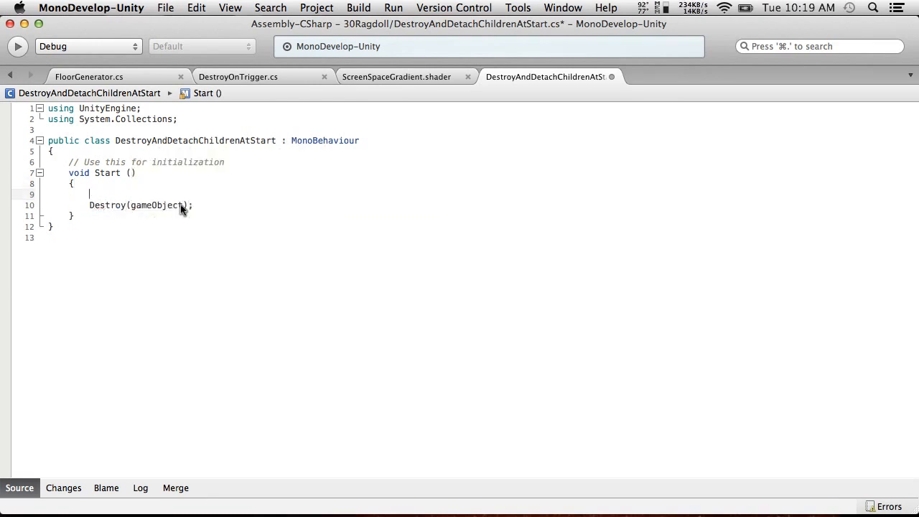
type("foreach(Transform ")
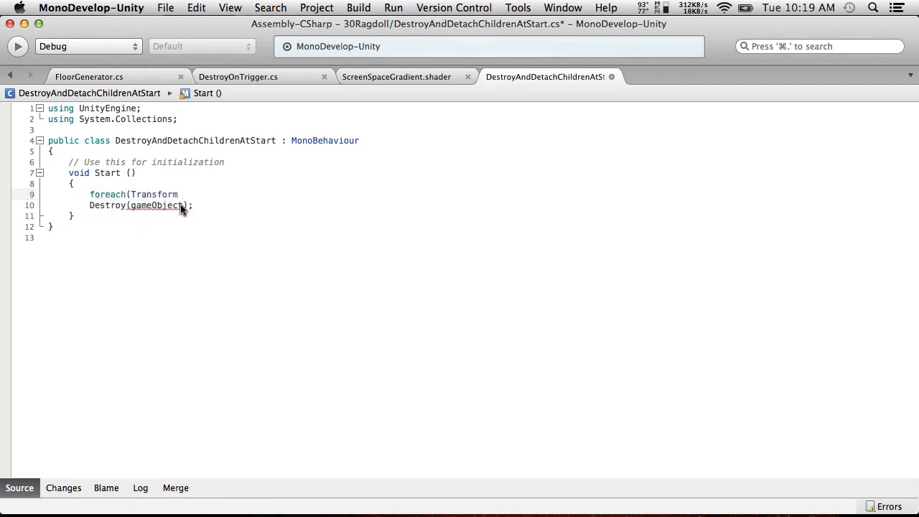
type("child in transform)")
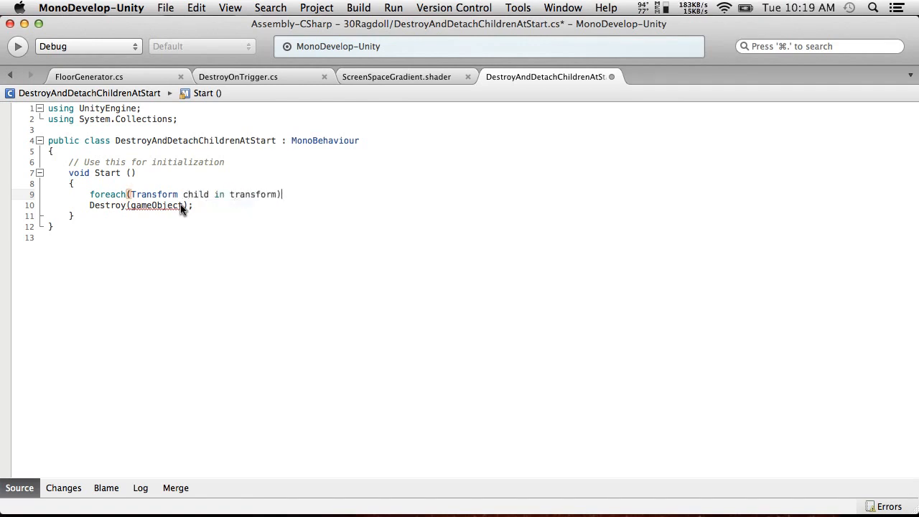
key("Return")
type("{")
key("Return")
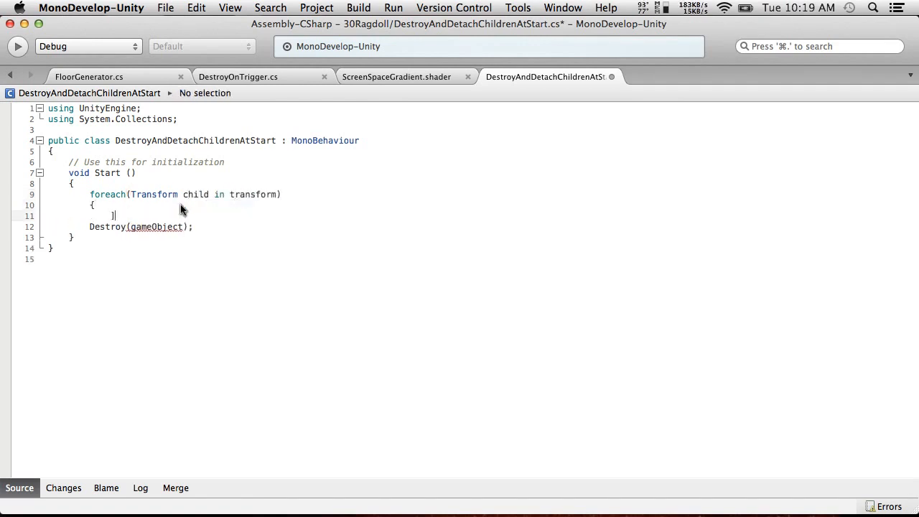
type("]")
key("BackSpace")
type("}")
key("Up")
key("Return")
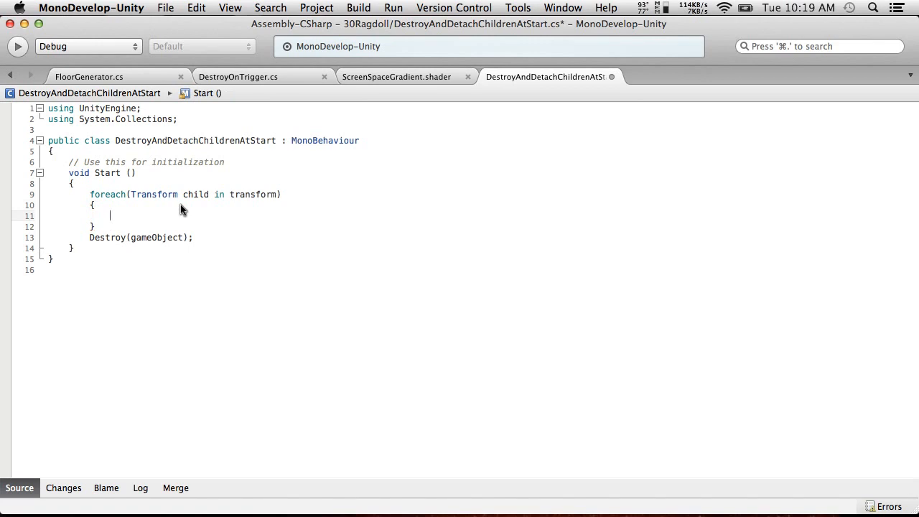
Add child.parent = null; to the body of the foreach loop and save the script.
type("child.p")
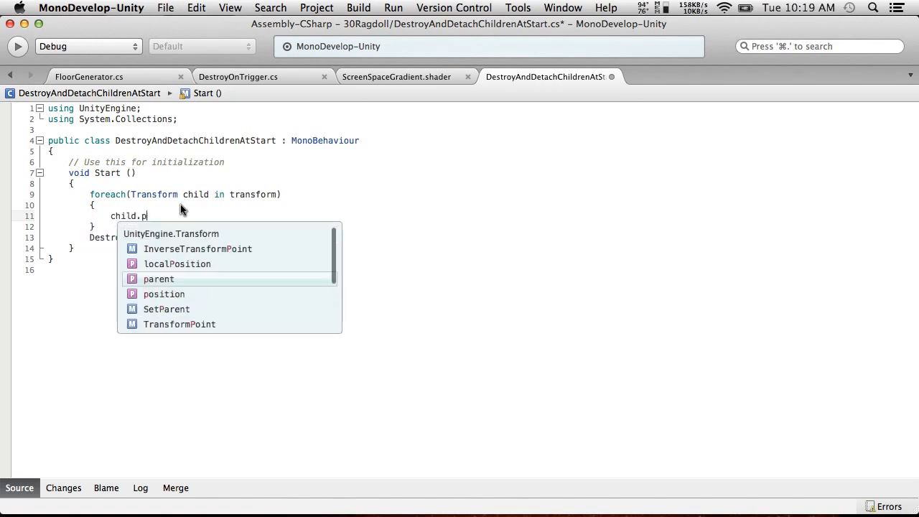
type("arent = ")
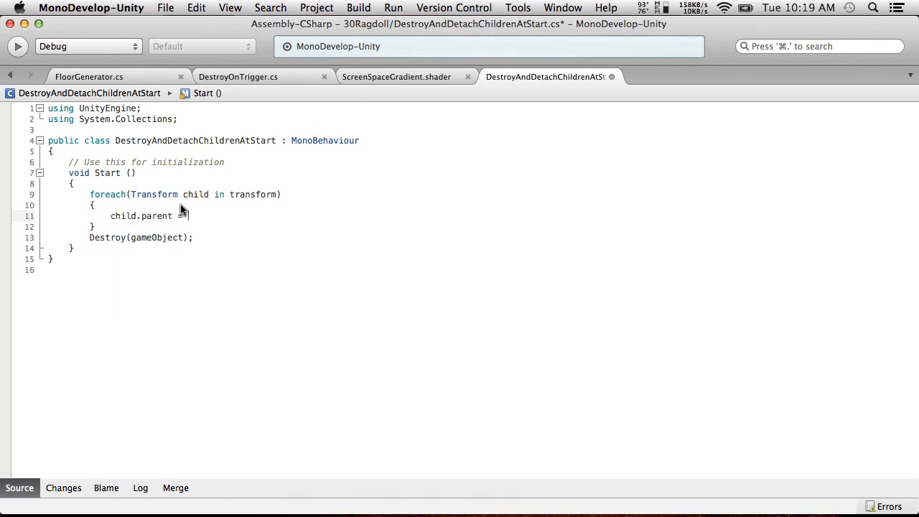
type("null;")
left_click(165, 7)
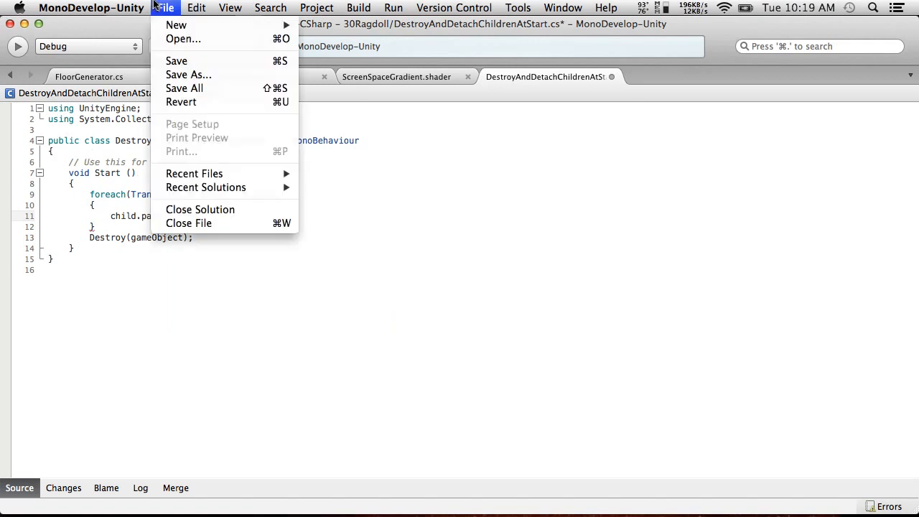
left_click(175, 62)
Switch to Unity, attach DestroyAndDetachChildrenAtStart to the RigidBody parent, and make a prefab of that object in the 30Ragdoll folder.
key("super+Tab")
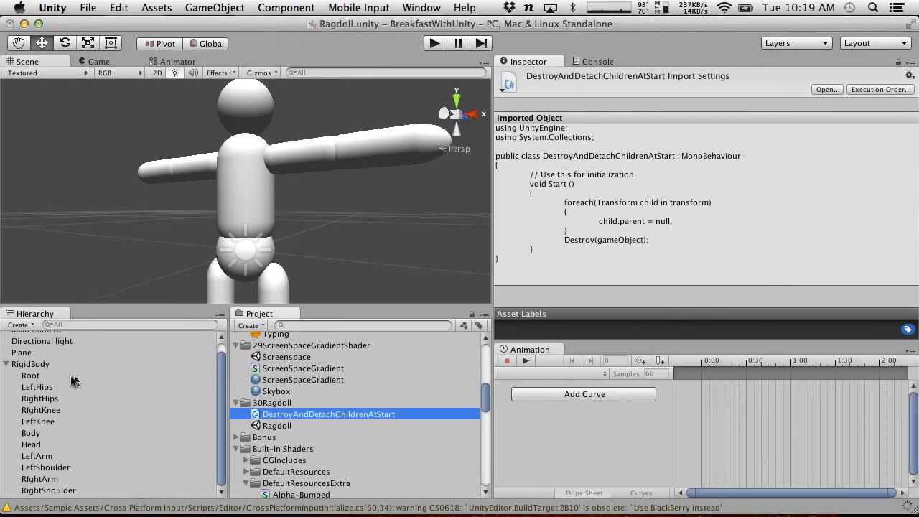
mouse_move(280, 409)
left_mouse_down()
mouse_move(44, 375)
mouse_move(22, 362)
mouse_move(262, 374)
mouse_move(293, 406)
left_mouse_up()
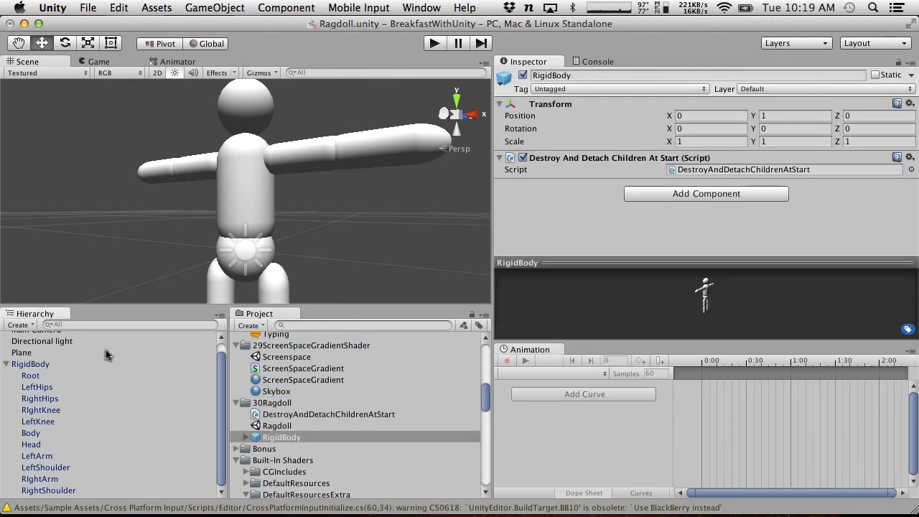
Rename the RigidBody prefab in the 30Ragdoll folder as Ragdoll.
left_click(56, 367)
left_click(55, 369)
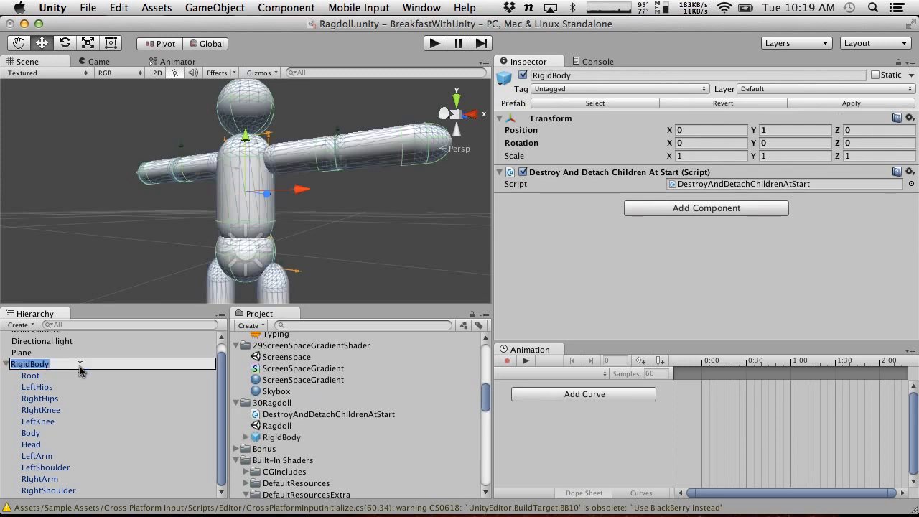
left_click(276, 414)
left_click(280, 437)
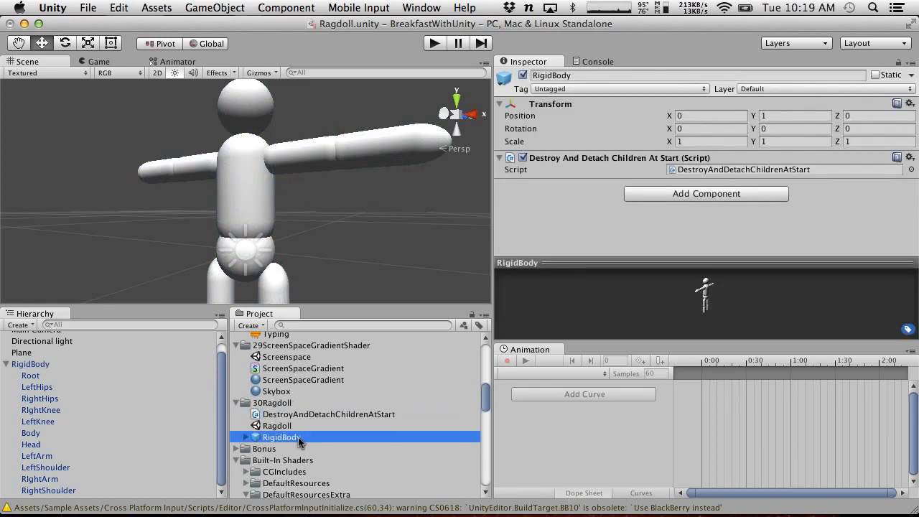
left_click(298, 437)
type("Ragdoll")
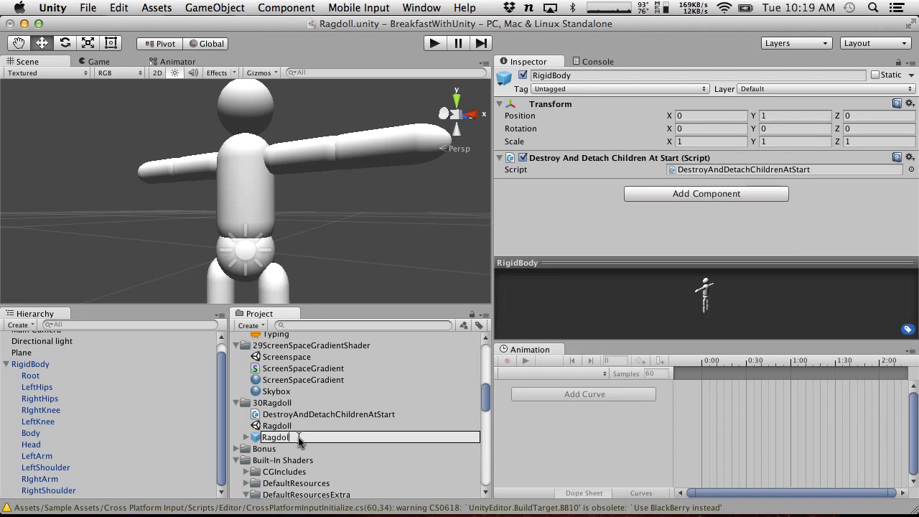
key("Return")
Save the project and apply the scene's Ragdoll object to its prefab.
left_click(46, 368)
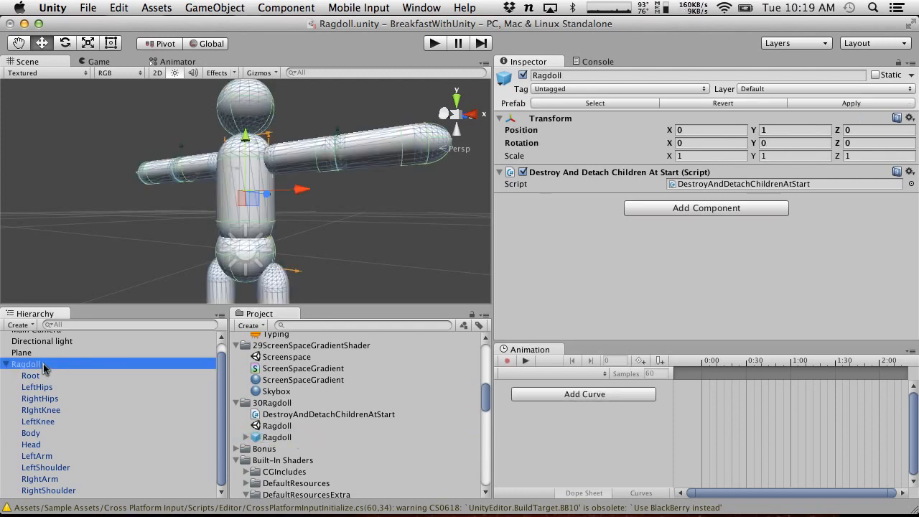
left_click(84, 7)
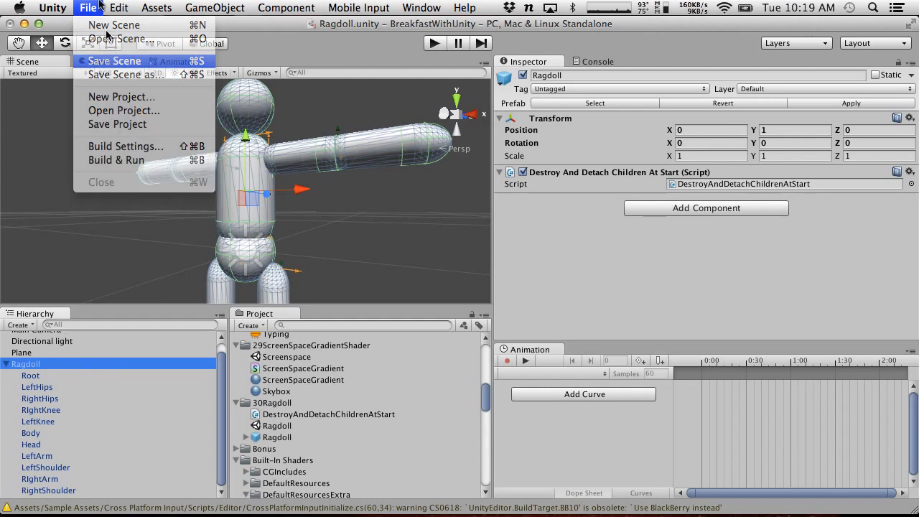
left_click(112, 123)
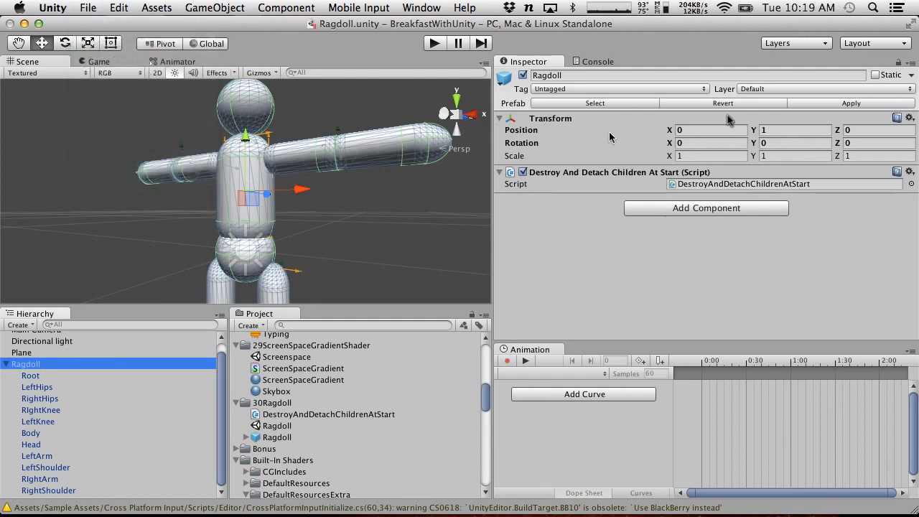
left_click(818, 104)
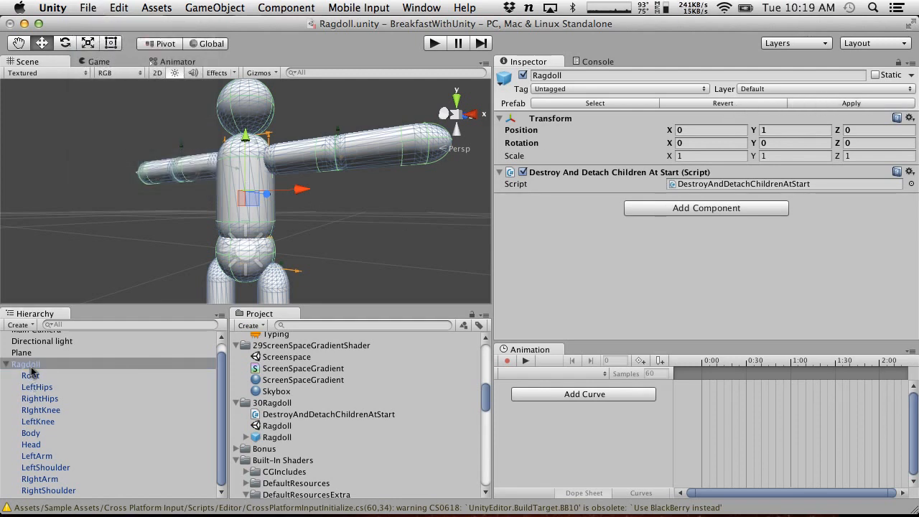
Run the scene to test how the ragdoll collapses, stop it, and select the Ragdoll parent.
left_click(435, 43)
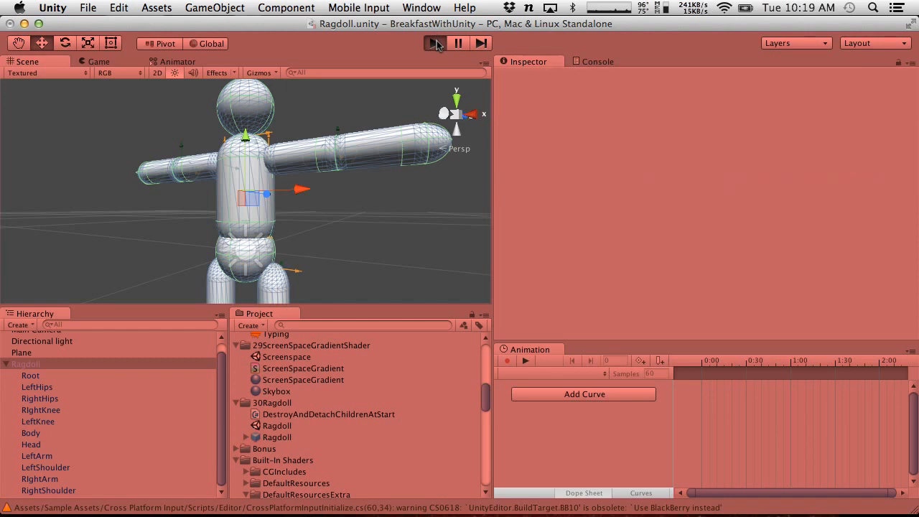
left_click(435, 43)
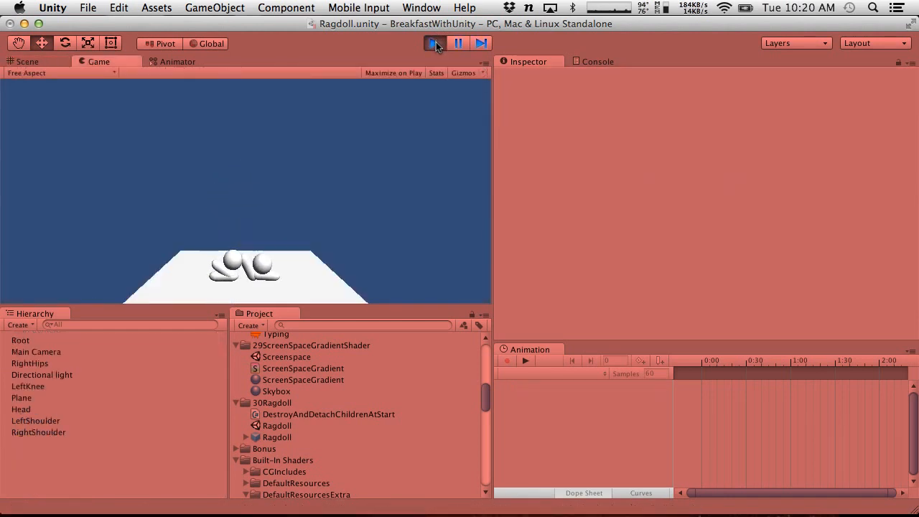
left_click(27, 376)
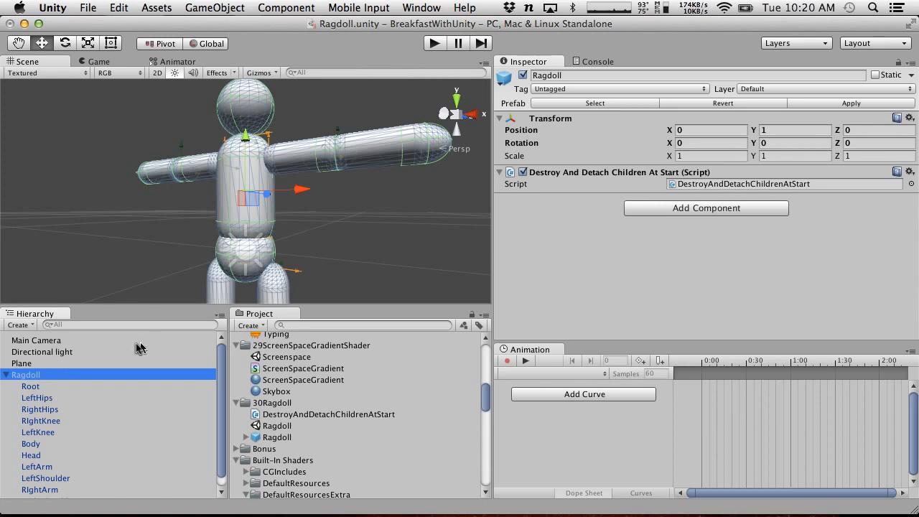
Run the scene again, pause it, examine which ragdoll parts remain in the hierarchy, and stop playback.
left_click(433, 43)
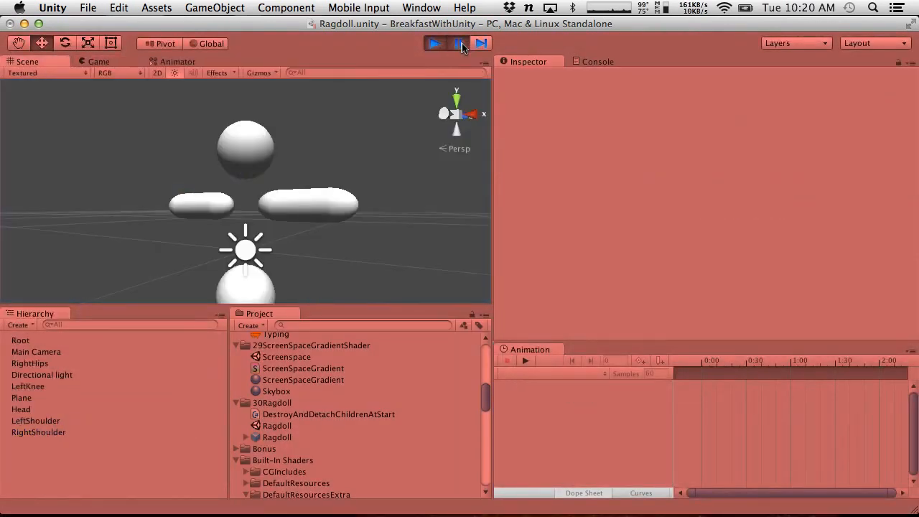
scroll(188, 209, "down", 5)
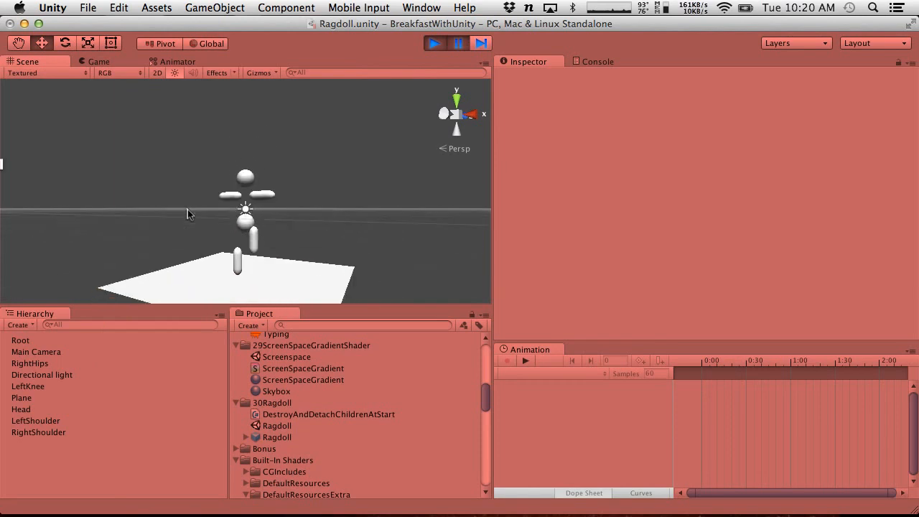
left_click(44, 364)
key("Down")
key("Down")
key("Down")
key("Down")
key("Down")
key("Down")
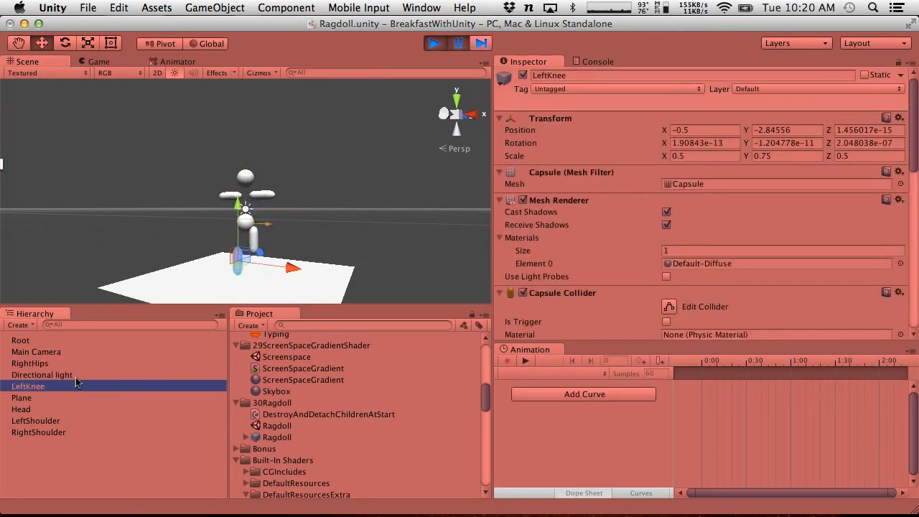
key("Up")
key("Up")
key("Up")
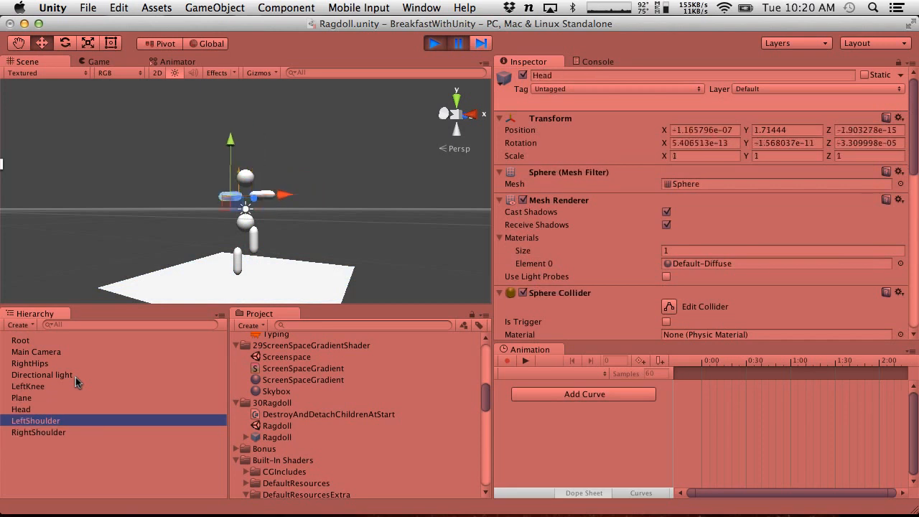
left_click(433, 41)
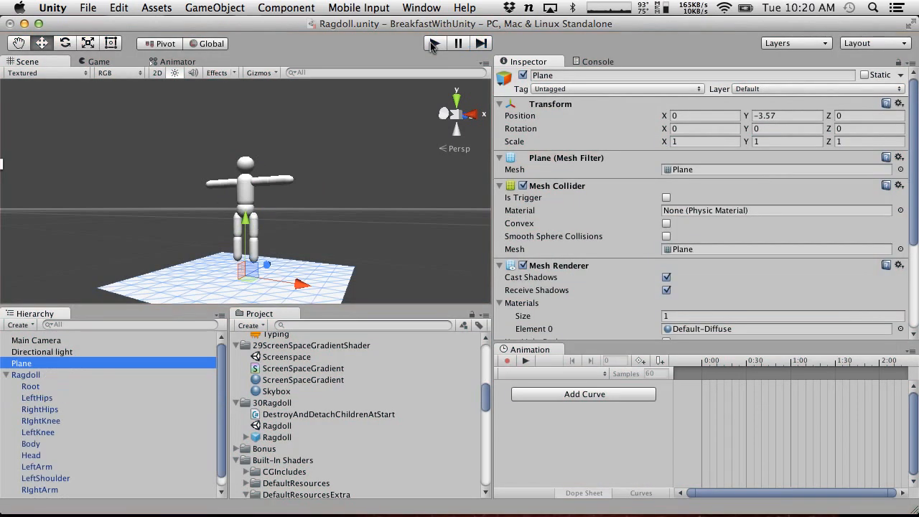
Inspect the components of the Ragdoll parent and its Root child.
left_click(50, 376)
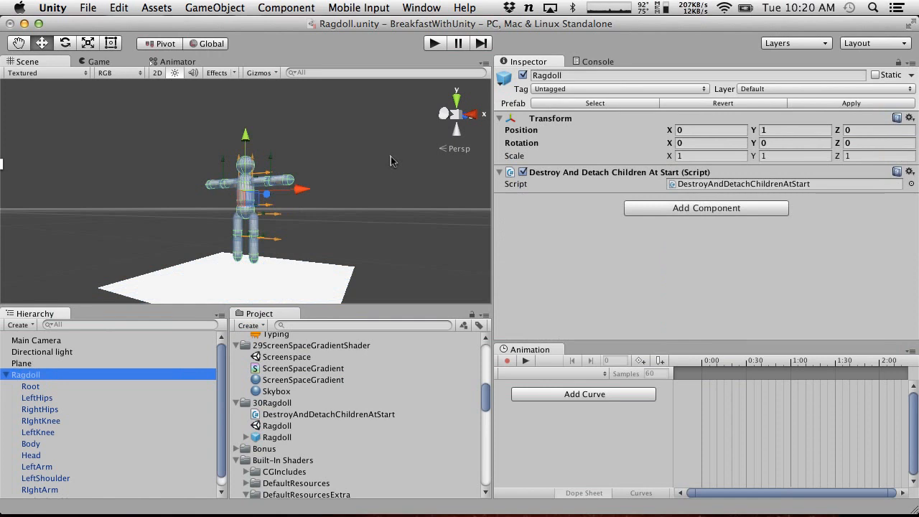
key("super+Tab")
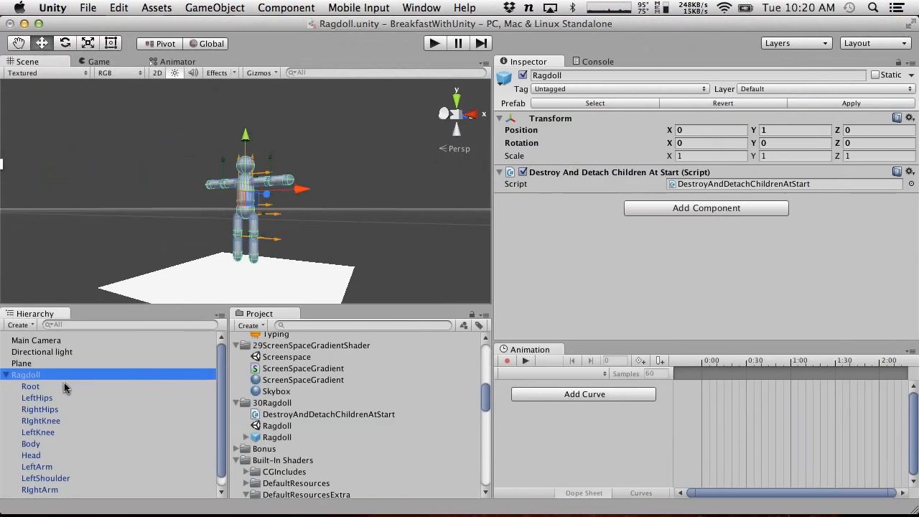
left_click(64, 385)
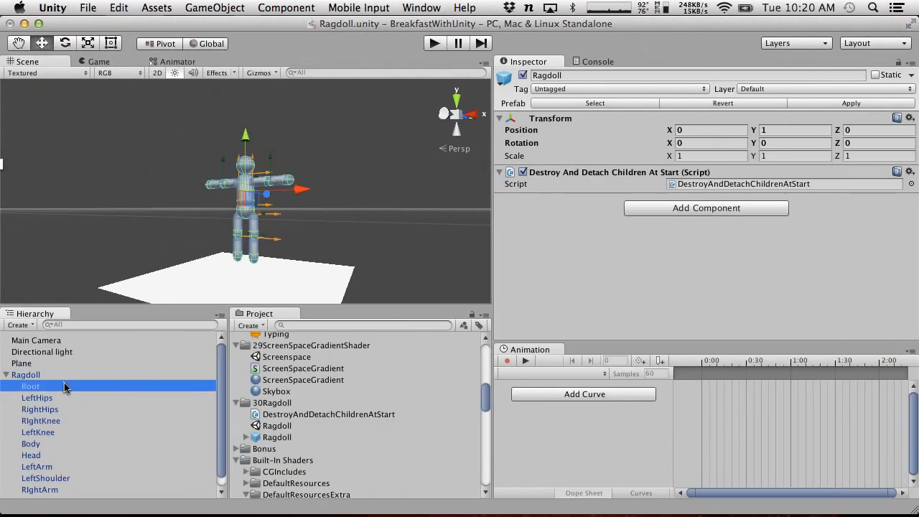
scroll(854, 126, "down", 5)
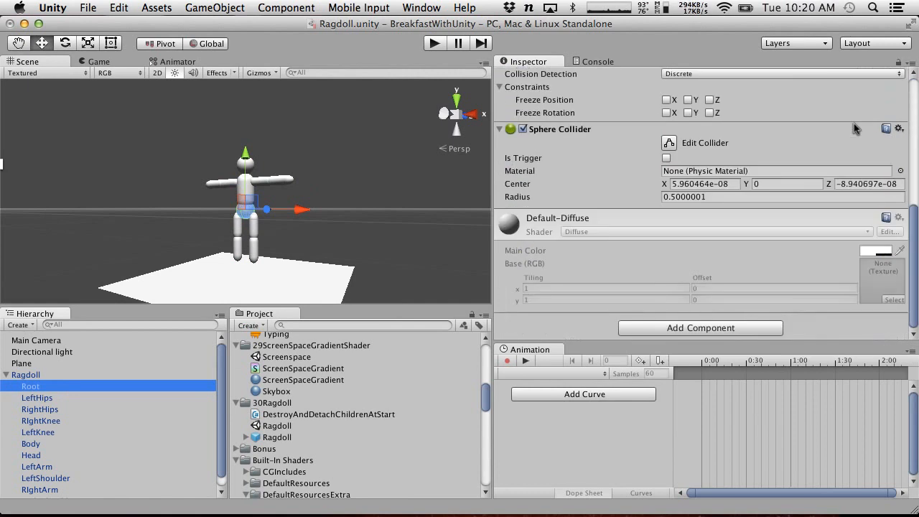
scroll(854, 128, "up", 4)
Search the scene hierarchy for DestroyAndDetachChildren, clear the search, and select the Ragdoll parent.
left_click(77, 324)
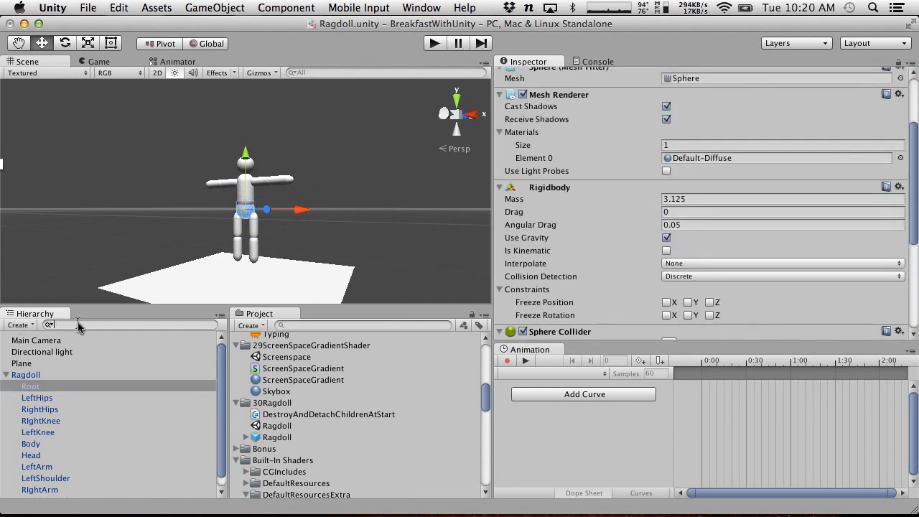
type("DestroyAndDetachT")
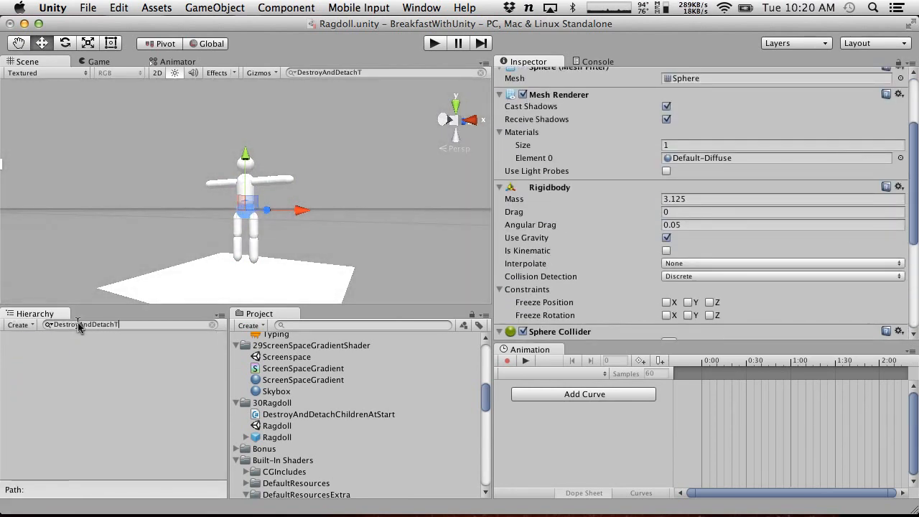
key("BackSpace")
type("Children")
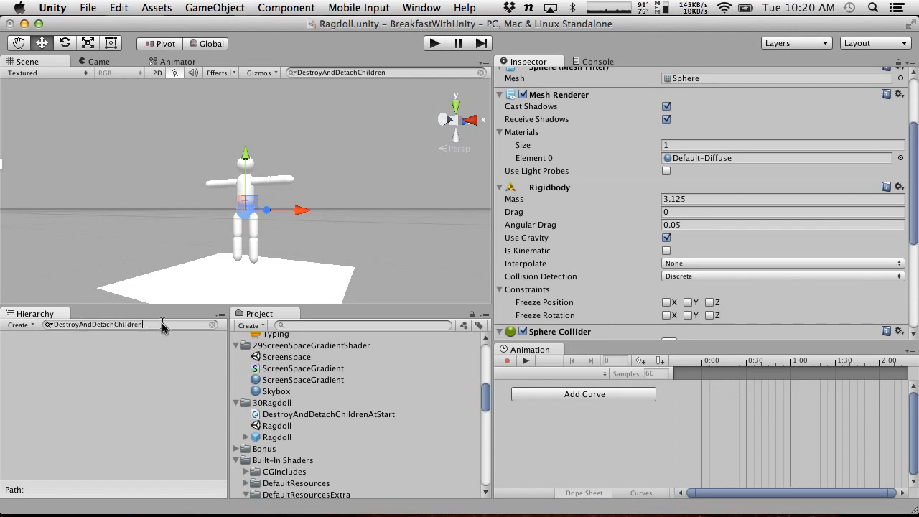
left_click_drag(162, 327, 20, 318)
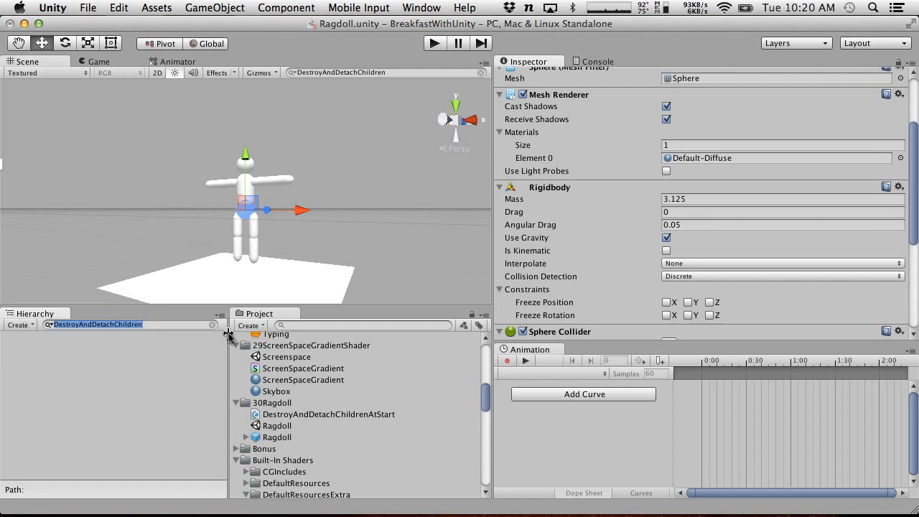
key("BackSpace")
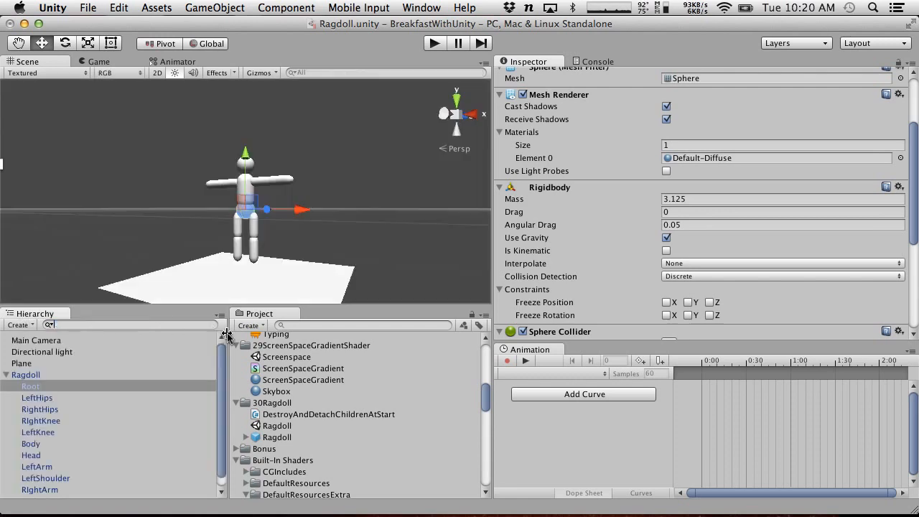
left_click(20, 375)
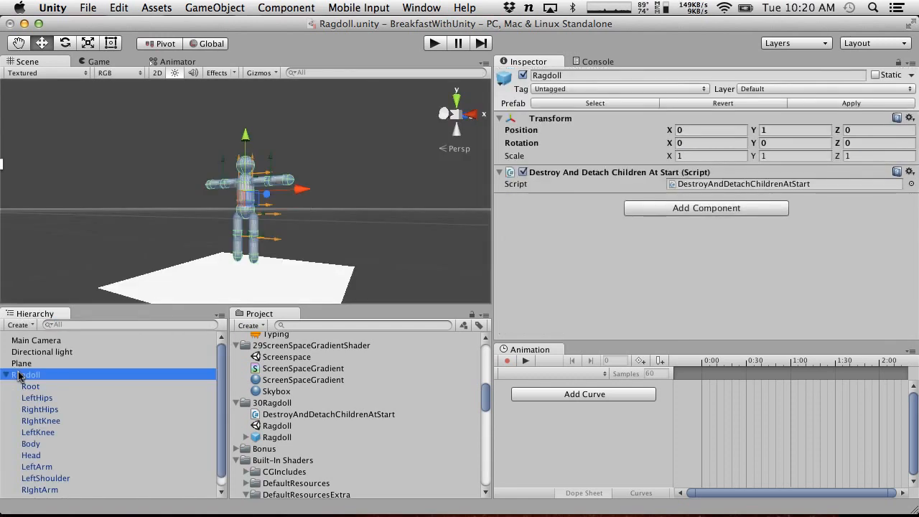
Search the scene hierarchy for objects using DestroyAndDetachChildrenAtStart, and clear the search.
left_click(101, 324)
type("Des")
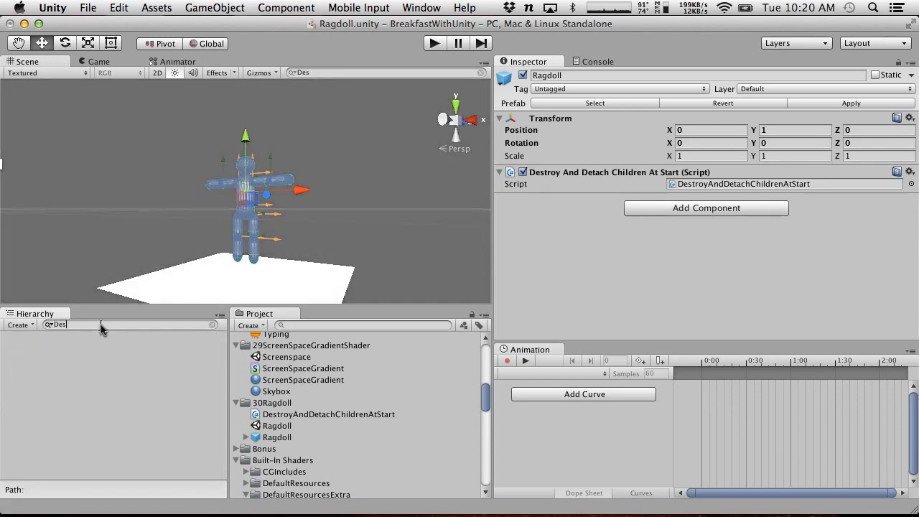
type("troya")
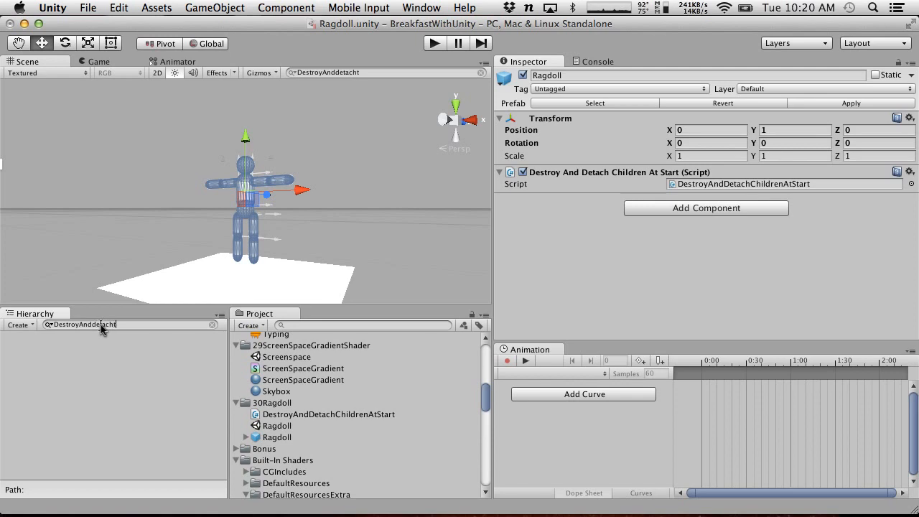
type("nddetachchildrenatstart")
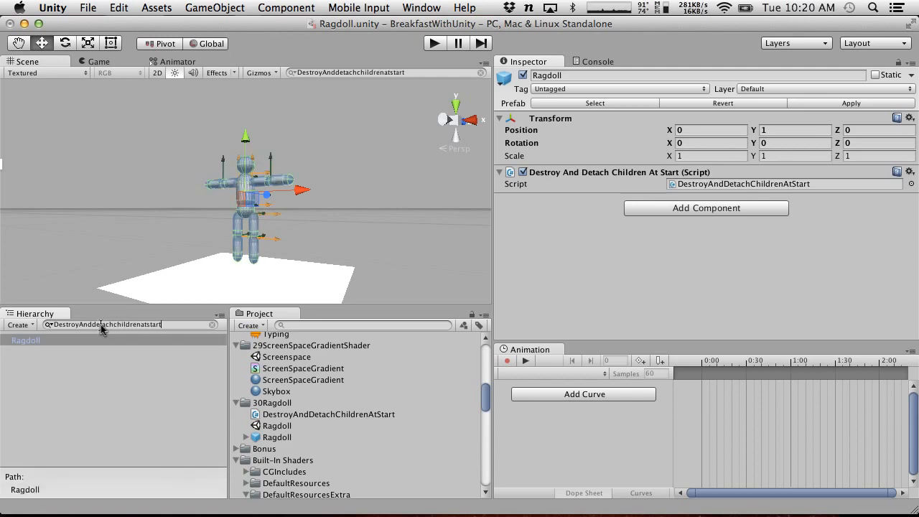
left_click(212, 325)
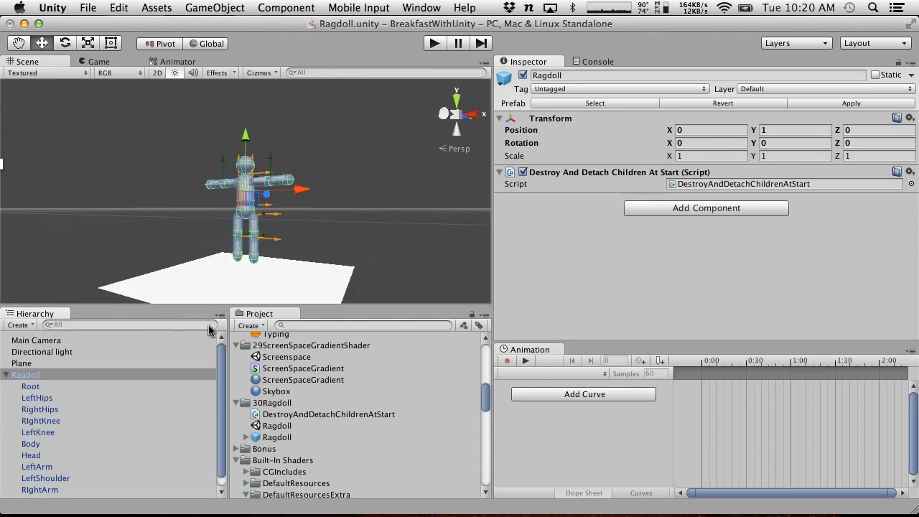
In the DestroyAndDetachChildrenAtStart script, add a 0.1f delay argument to the Destroy(gameObject) call and save the file.
key("ctrl+Right")
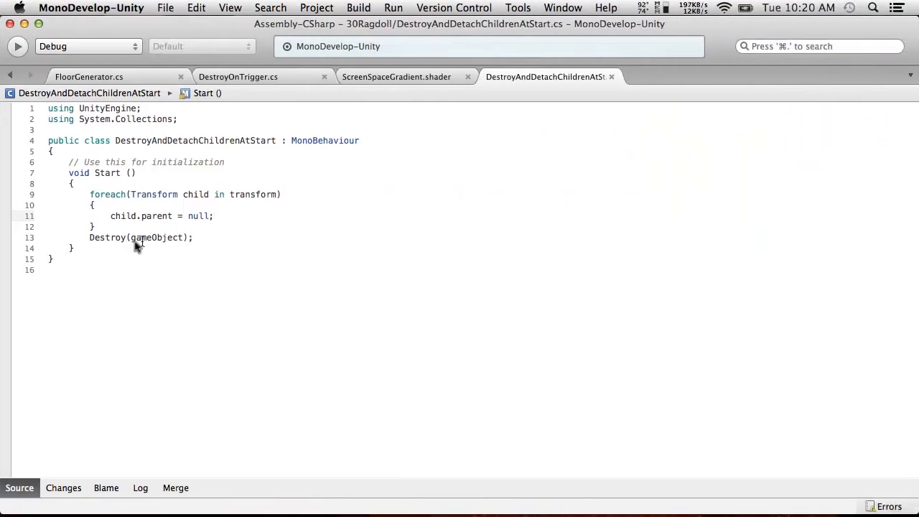
left_click(185, 238)
type(",")
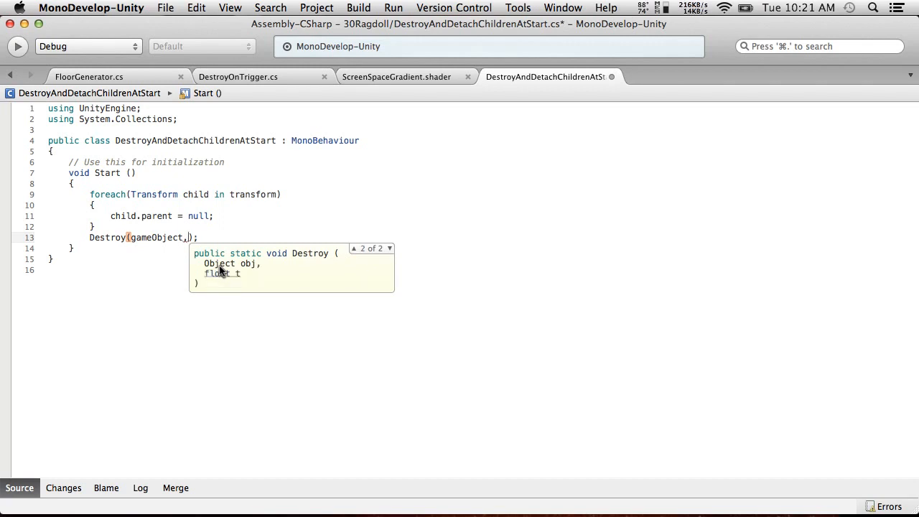
type("0.1f")
left_click(187, 216)
left_click(165, 7)
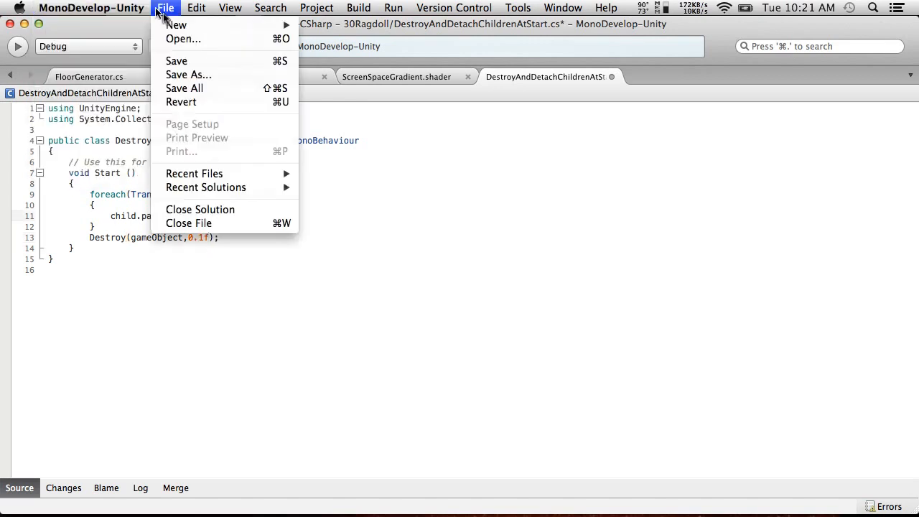
left_click(192, 61)
Run the scene in Unity to test the ragdoll with the delayed destruction, stop playback, and select the Ragdoll parent.
key("super+Tab")
left_click(433, 43)
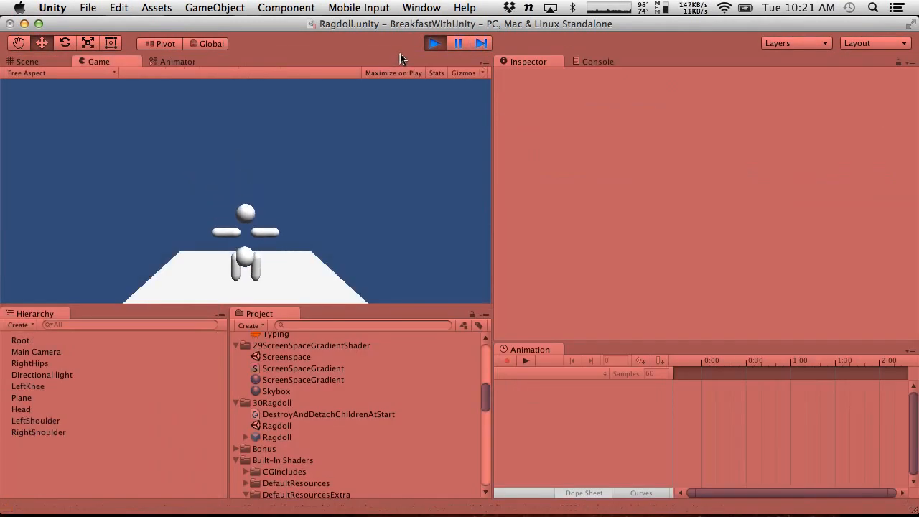
left_click(434, 43)
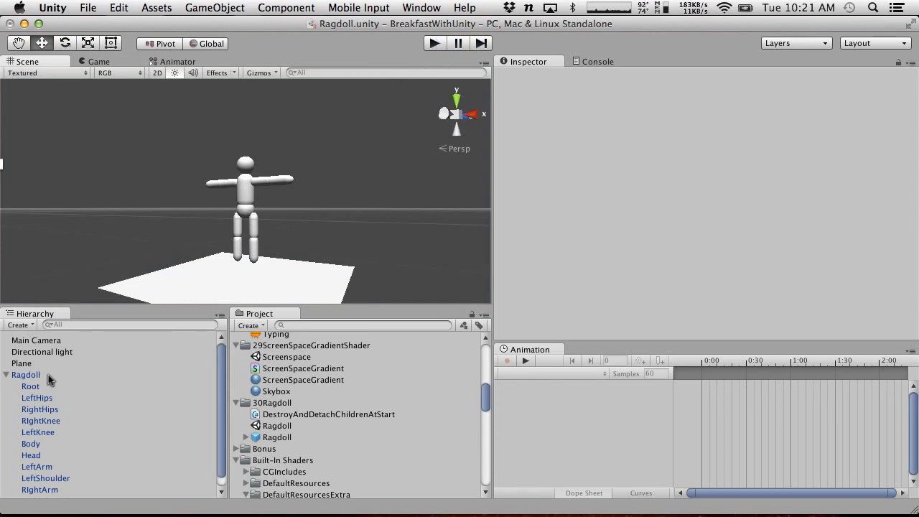
left_click(28, 374)
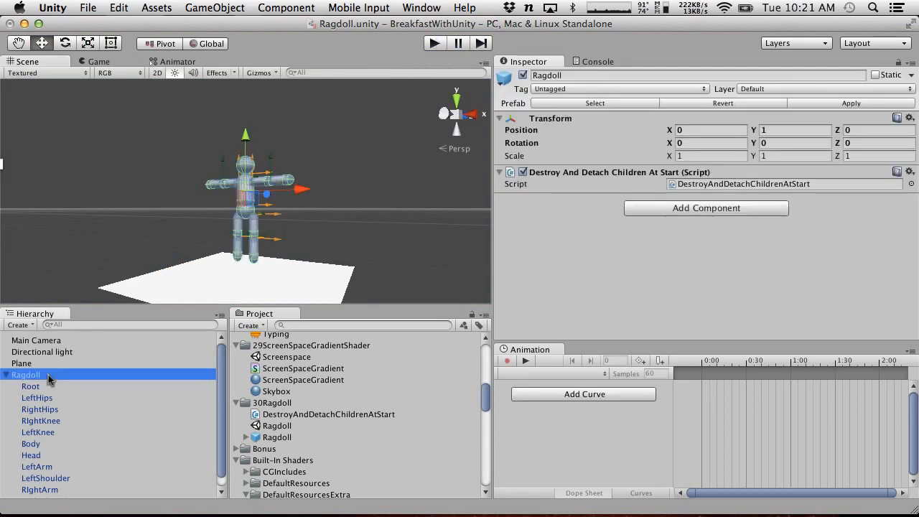
Set the delay in the script's Destroy call to 1.0f and save the file.
key("ctrl+Right")
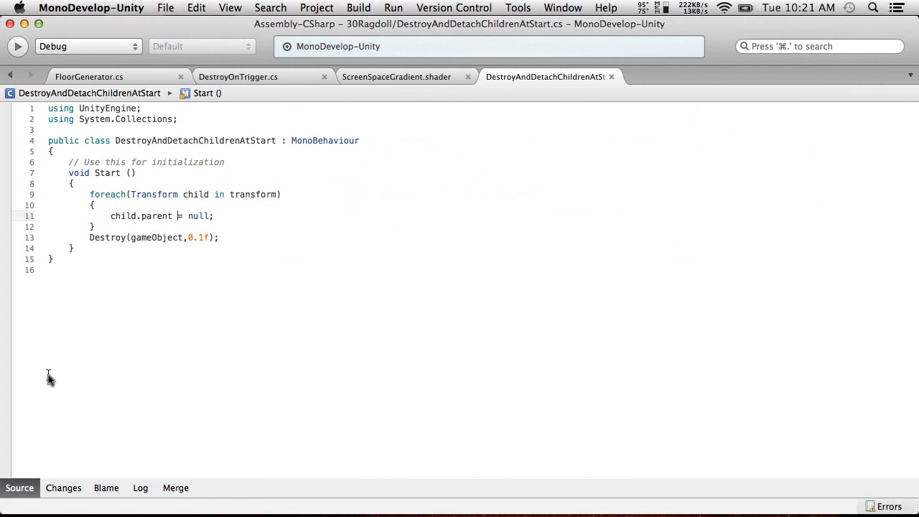
left_click(205, 236)
type("1.")
type("05")
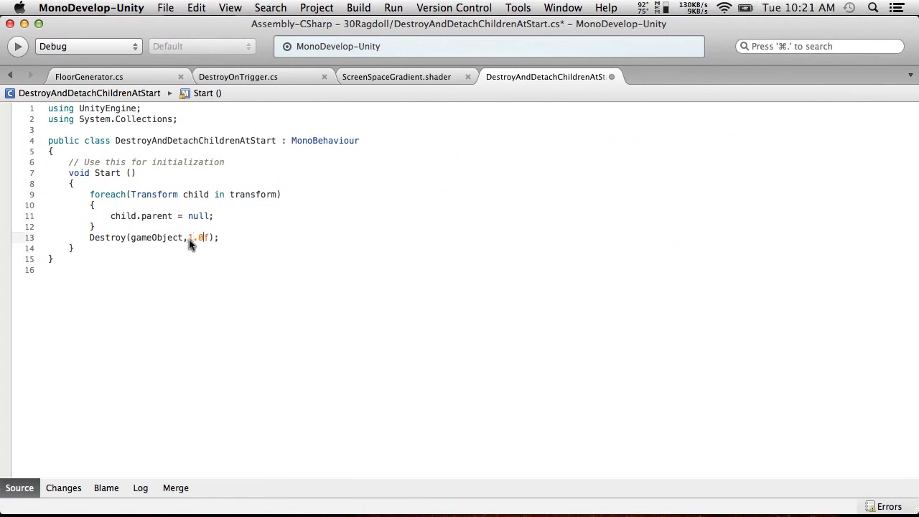
key("BackSpace")
left_click(165, 8)
left_click(188, 60)
Run the scene in Unity twice to examine how the ragdoll parts fall with the longer delay, stopping playback each time.
key("ctrl+Left")
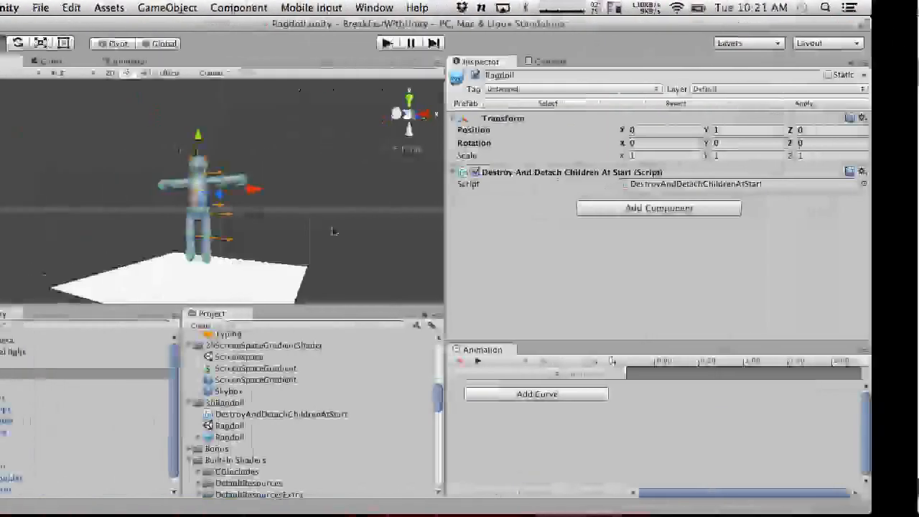
key("ctrl+Right")
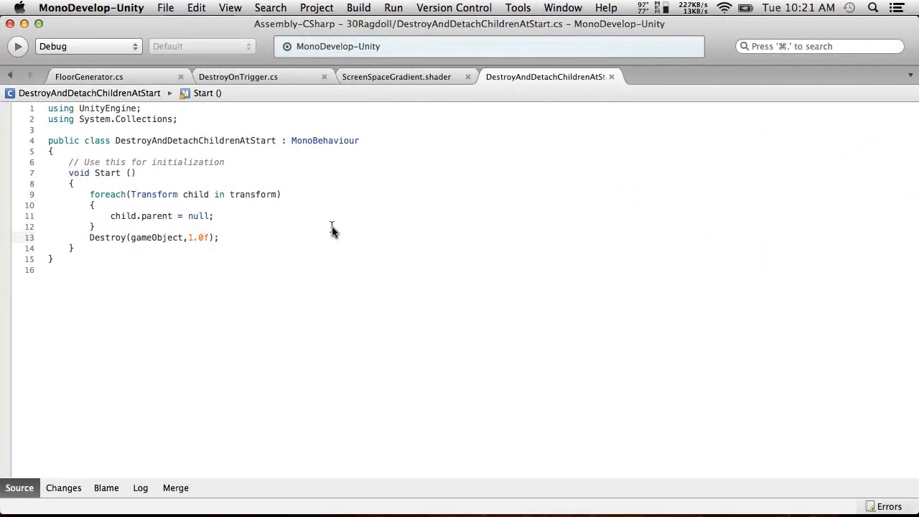
key("ctrl+Left")
left_click(433, 43)
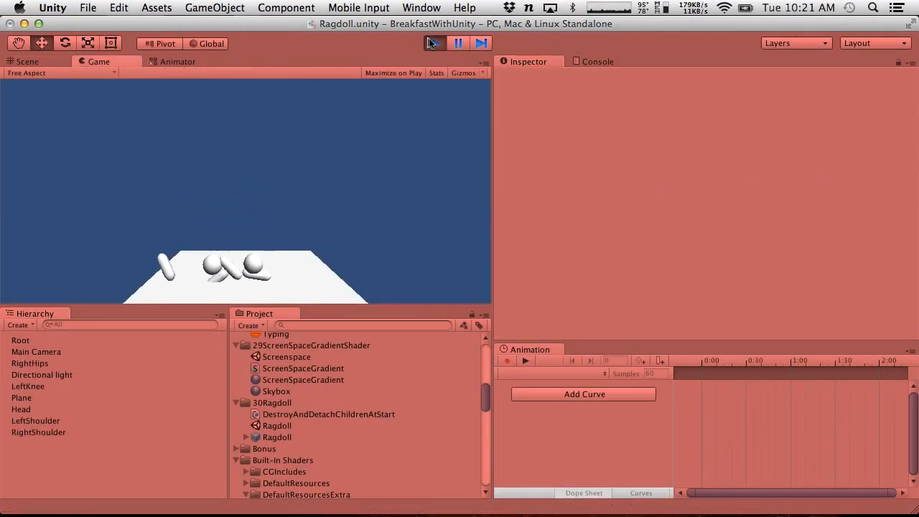
left_click(433, 43)
left_click(432, 43)
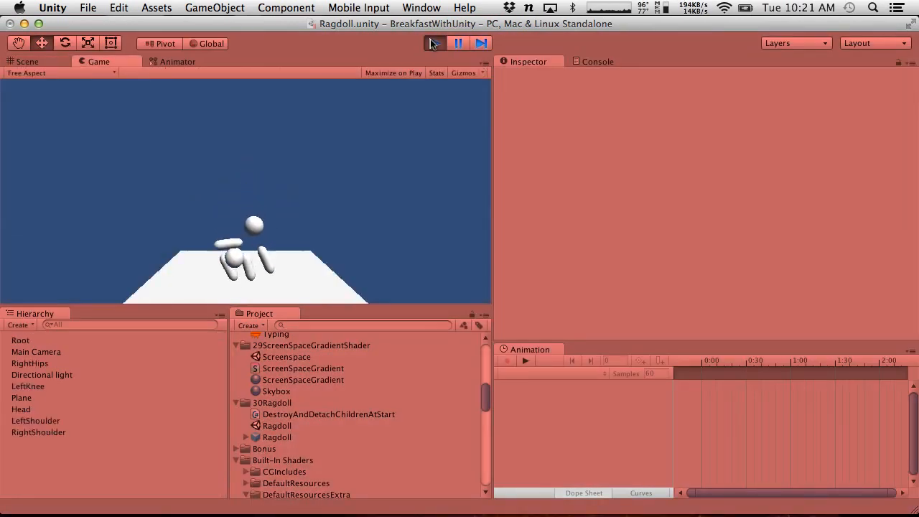
left_click(433, 43)
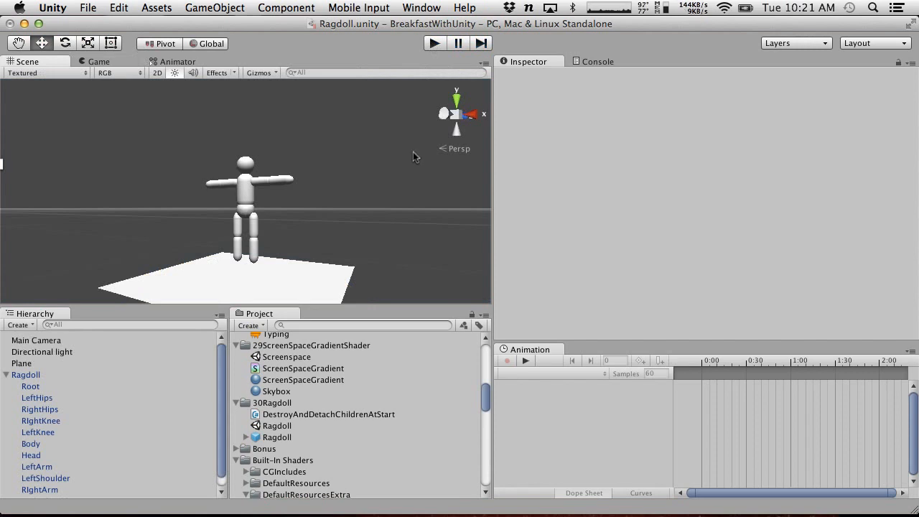
Remove the Destroy And Detach Children At Start script component from the Ragdoll parent.
key("ctrl+Right")
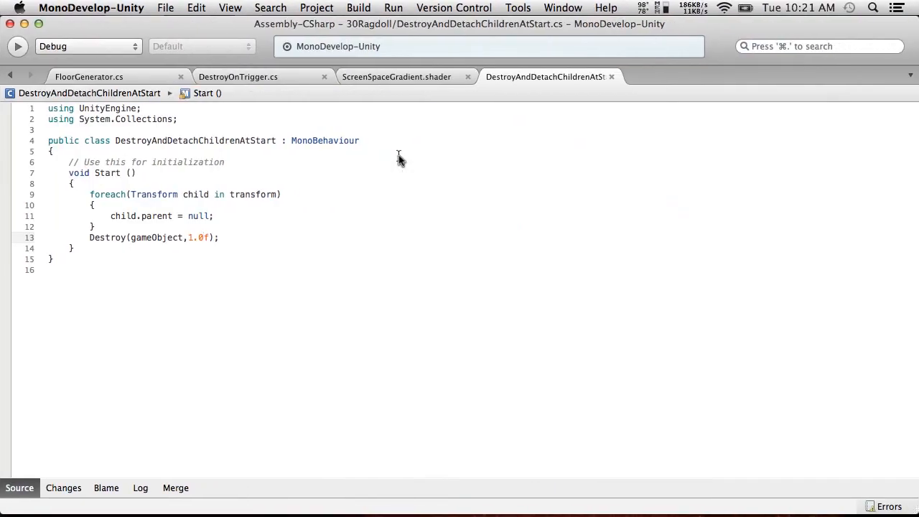
key("ctrl+Left")
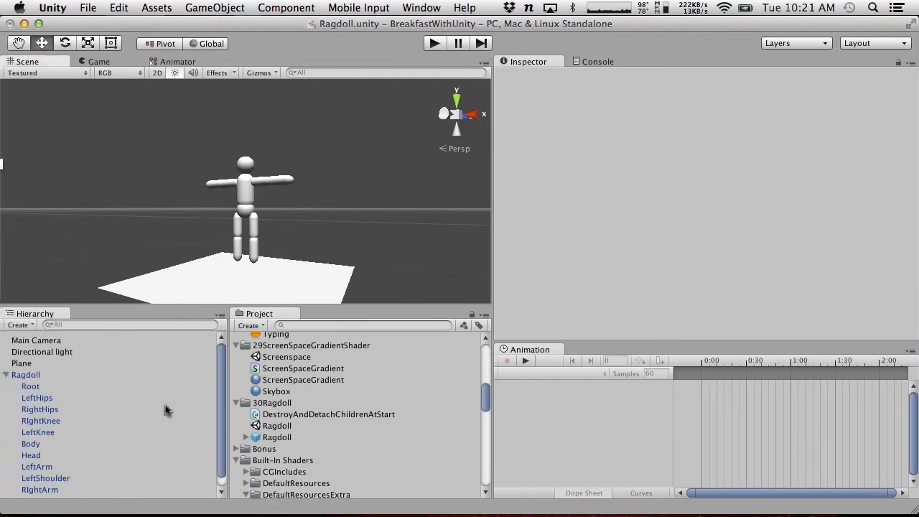
left_click(28, 374)
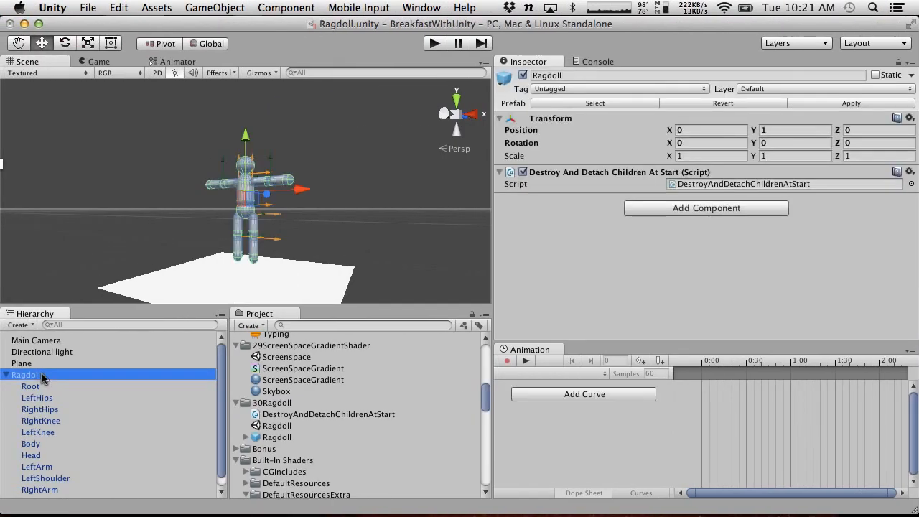
left_click(904, 172)
left_click(872, 219)
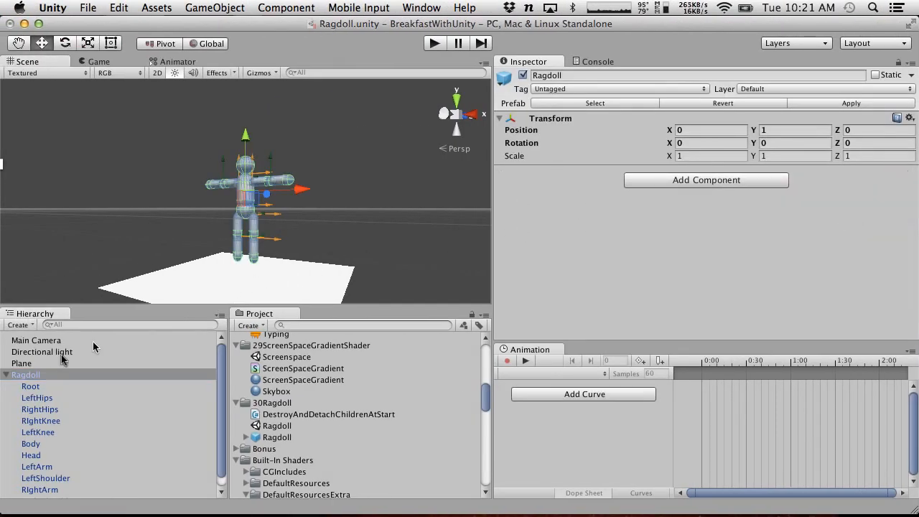
left_click(33, 374)
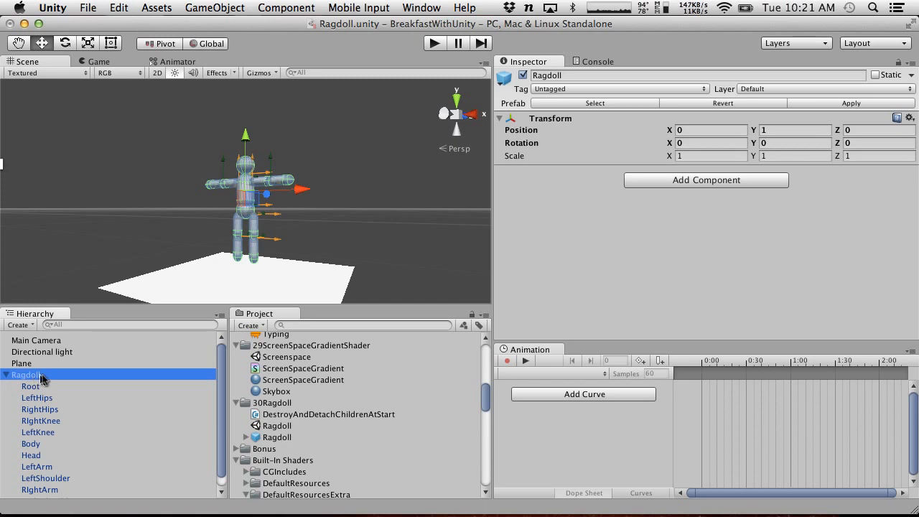
right_click(43, 374)
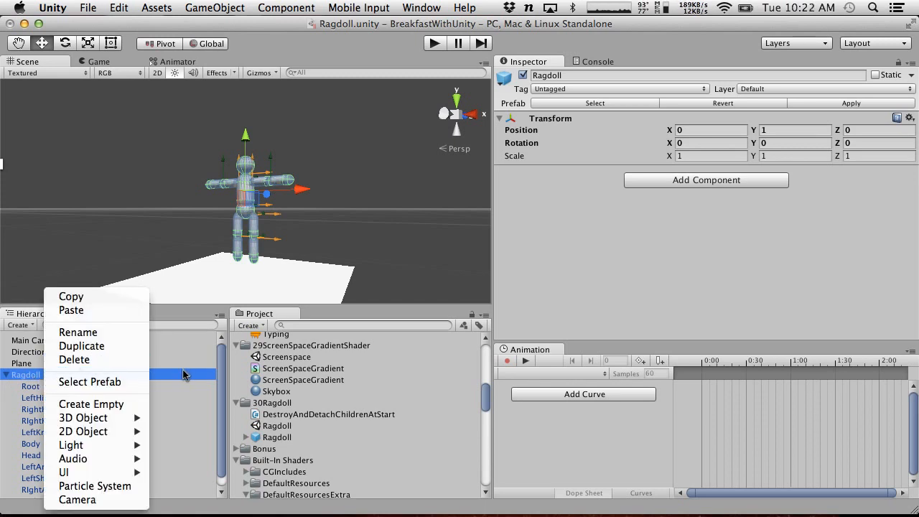
left_click(290, 384)
Duplicate the ExplosionGravity scene from the 08AddExplosionForce folder and move the copy into the 30Ragdoll folder.
scroll(290, 384, "up", 10)
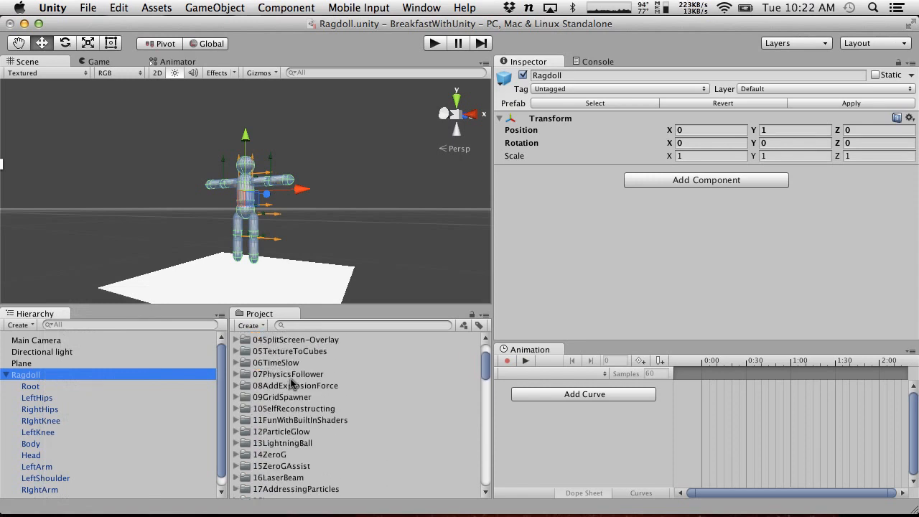
scroll(291, 398, "up", 3)
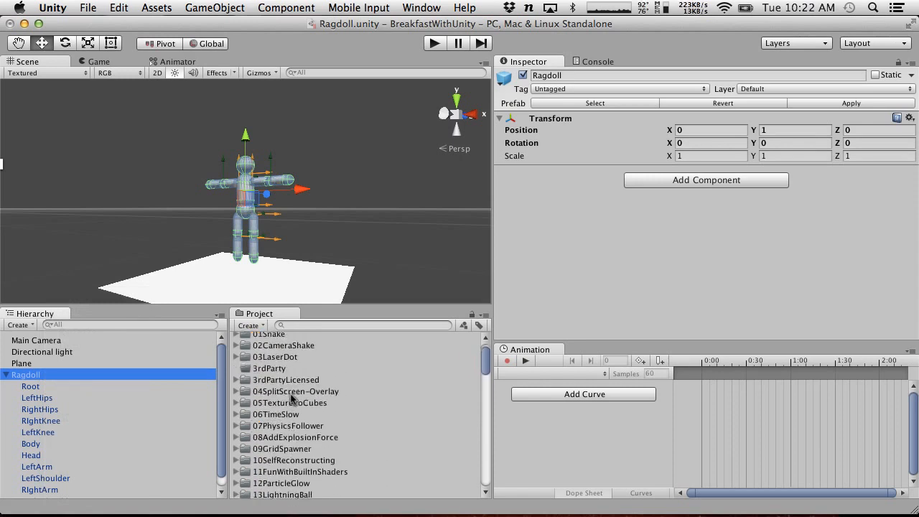
left_click(236, 437)
scroll(295, 448, "down", 2)
scroll(294, 446, "down", 1)
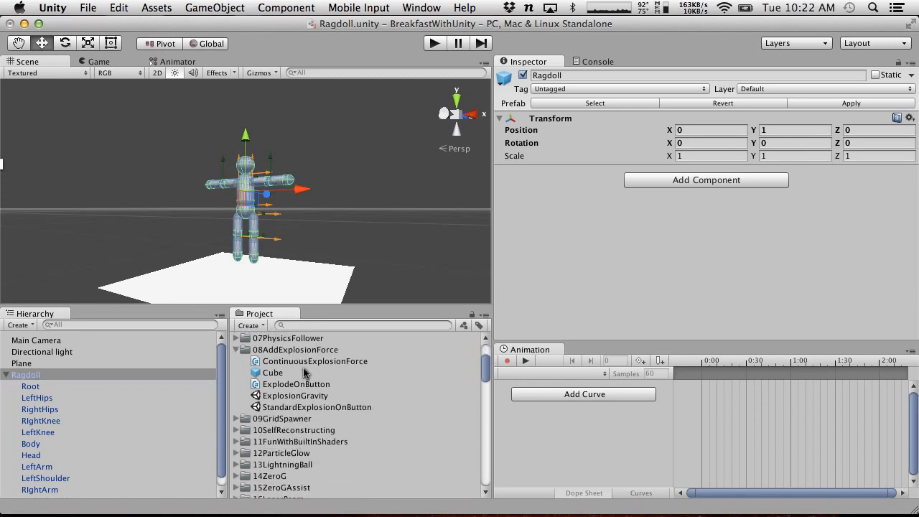
left_click(295, 395)
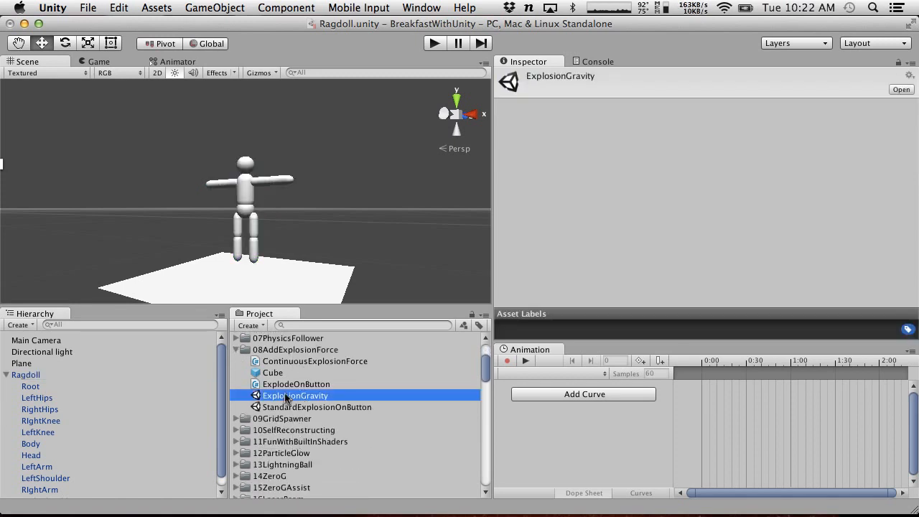
key("super+d")
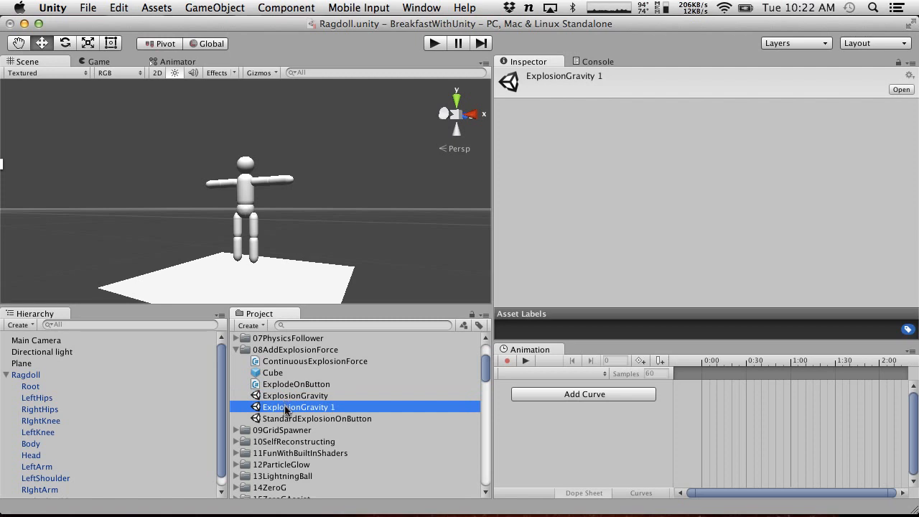
mouse_move(288, 407)
left_mouse_down()
mouse_move(310, 436)
mouse_move(302, 379)
mouse_move(285, 379)
mouse_move(273, 407)
left_mouse_up()
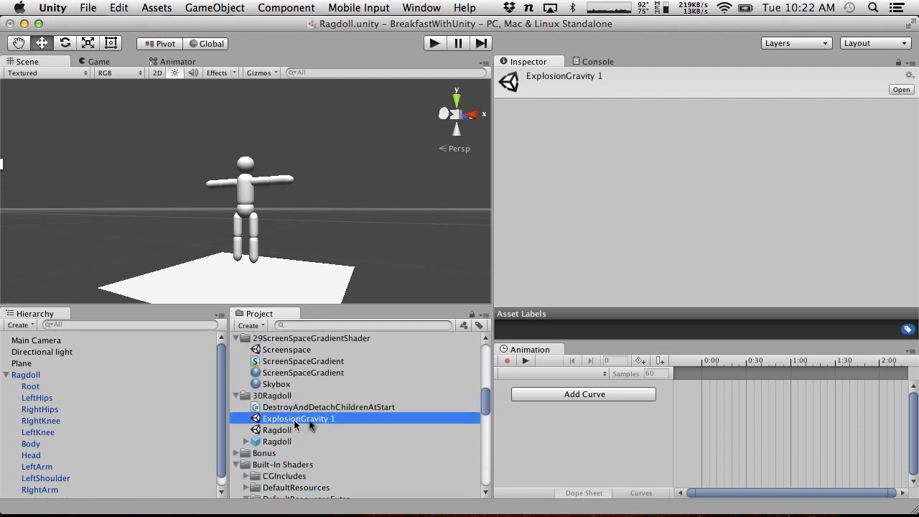
Rename the copied scene as RagDollGravity and open it, saving the changes to the Ragdoll scene.
key("Return")
left_click_drag(335, 419, 324, 422)
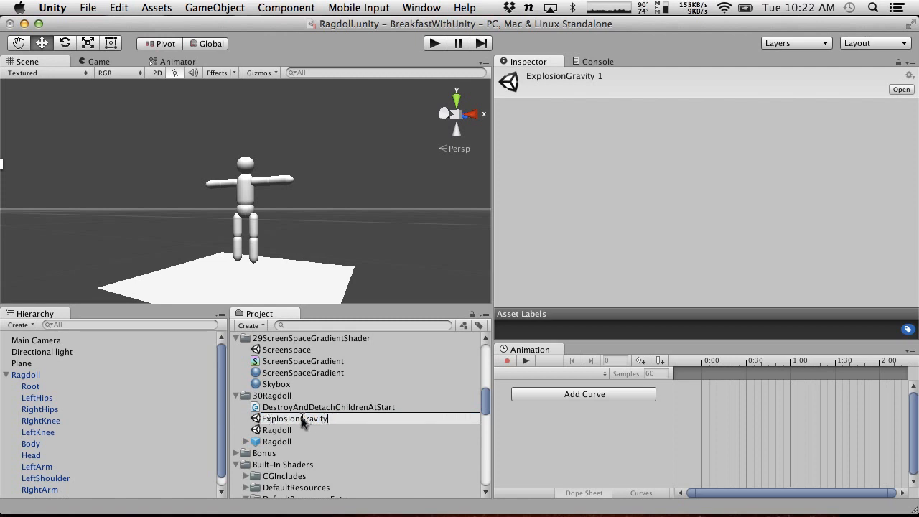
left_click_drag(302, 422, 199, 404)
type("RagDoll")
key("Return")
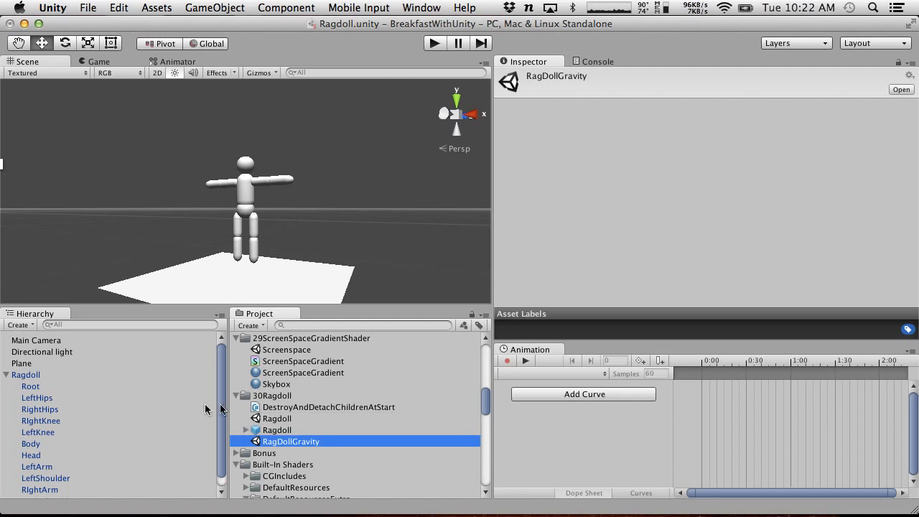
double_click(273, 440)
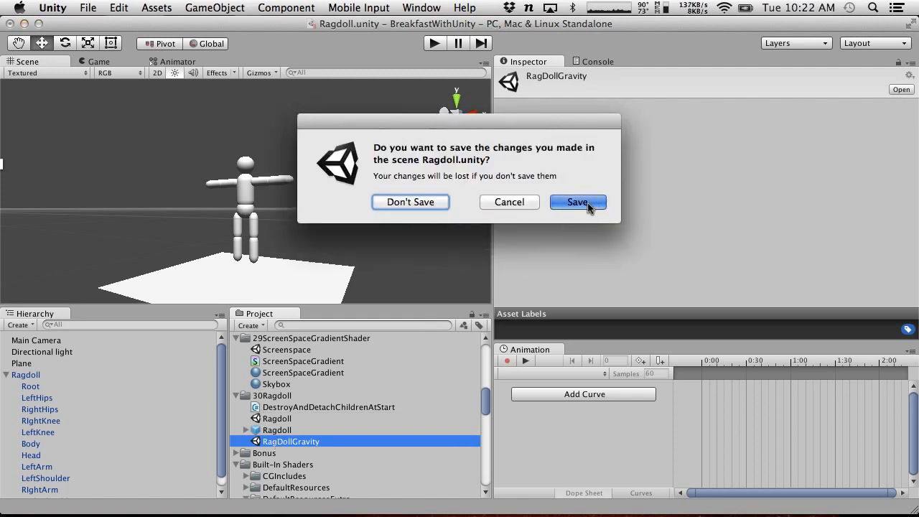
left_click(578, 203)
Inspect the components of the Sphere, including its spawning and explosion force scripts, and those of the Main Camera.
left_click(27, 352)
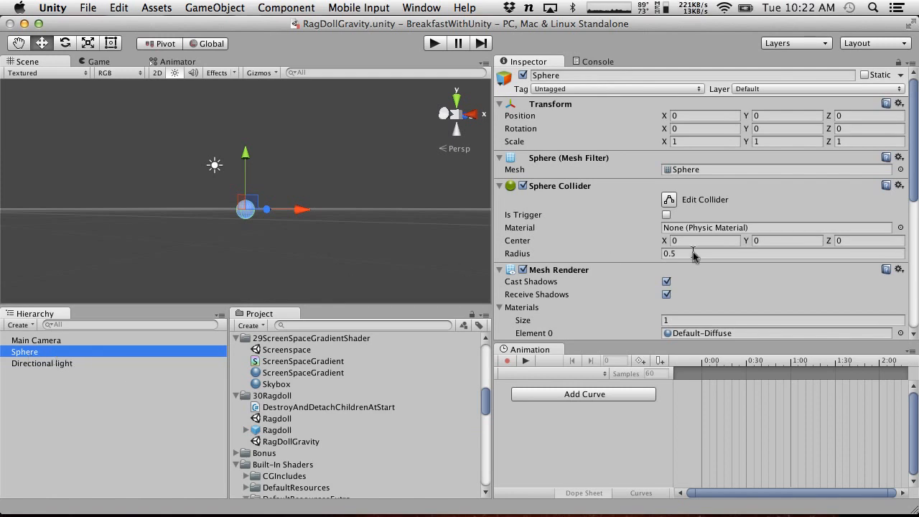
scroll(693, 256, "down", 10)
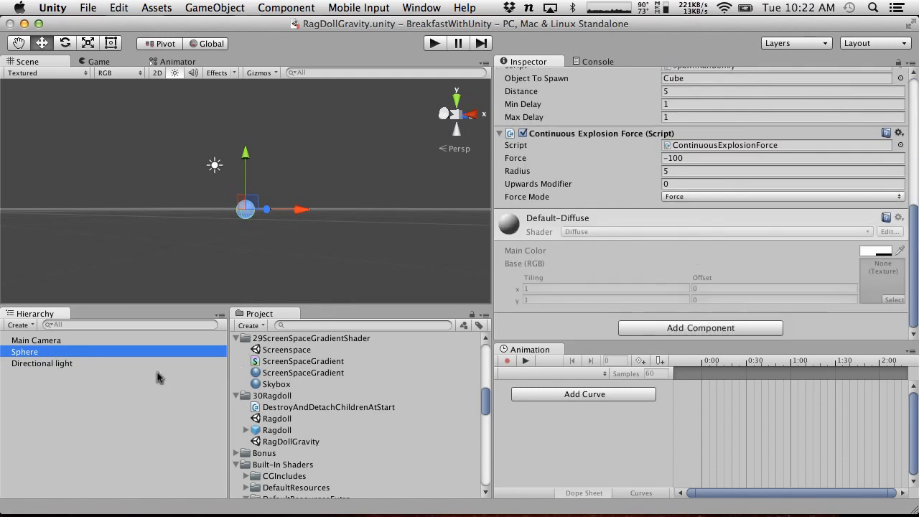
left_click(57, 341)
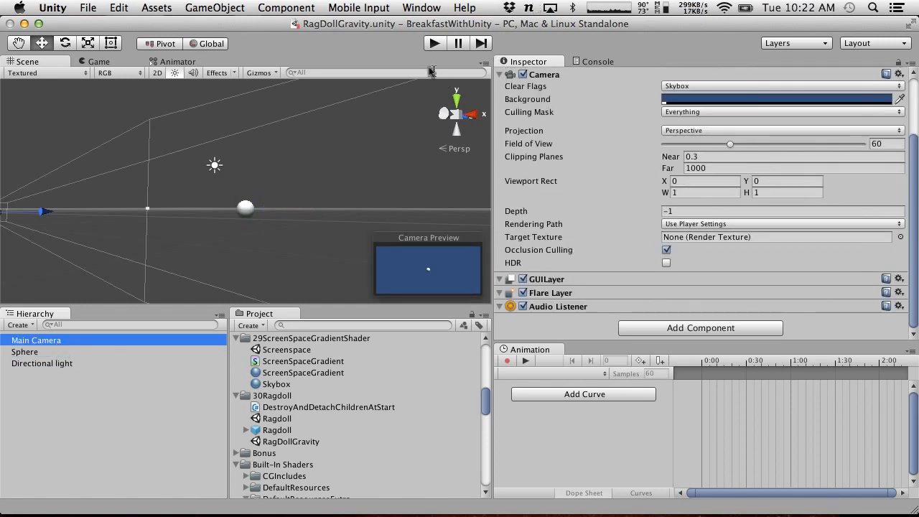
Play-test the RagDollGravity scene, and check which object the Sphere's Spawn Randomly script spawns.
left_click(438, 44)
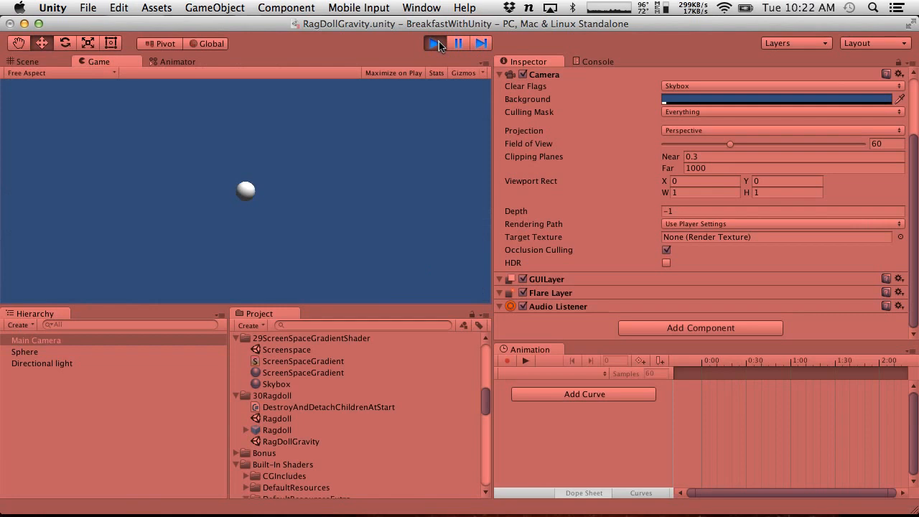
left_click(438, 44)
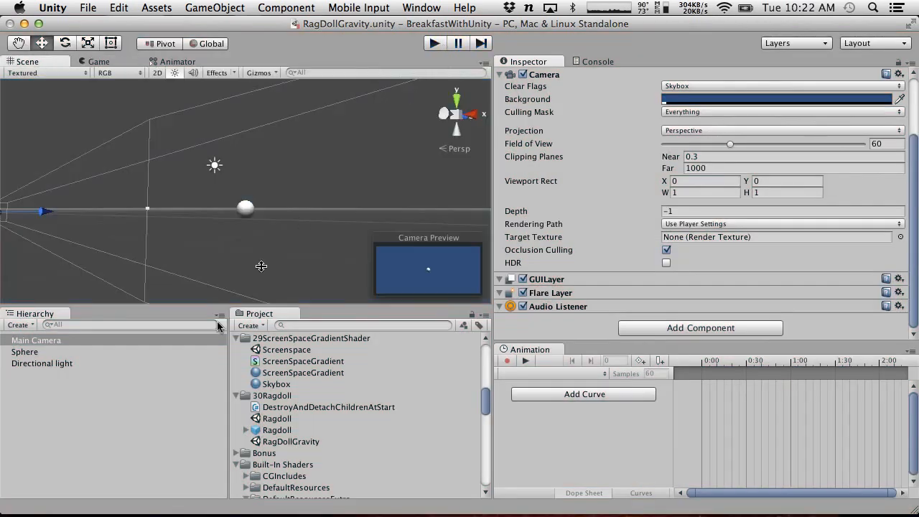
left_click(36, 352)
scroll(606, 303, "down", 5)
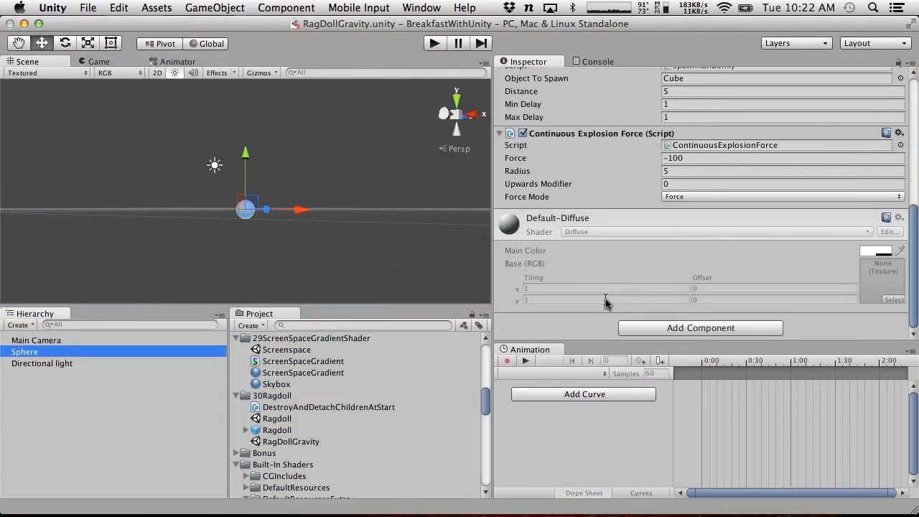
scroll(606, 303, "up", 3)
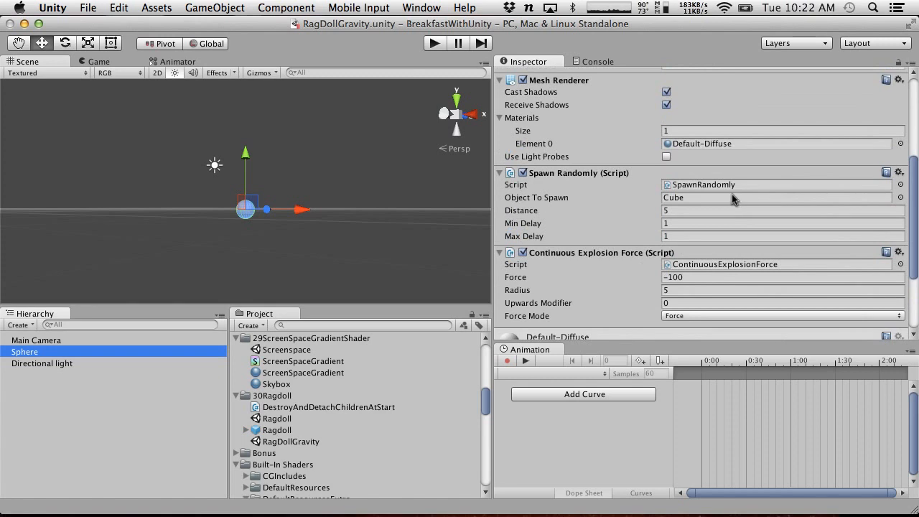
left_click(706, 198)
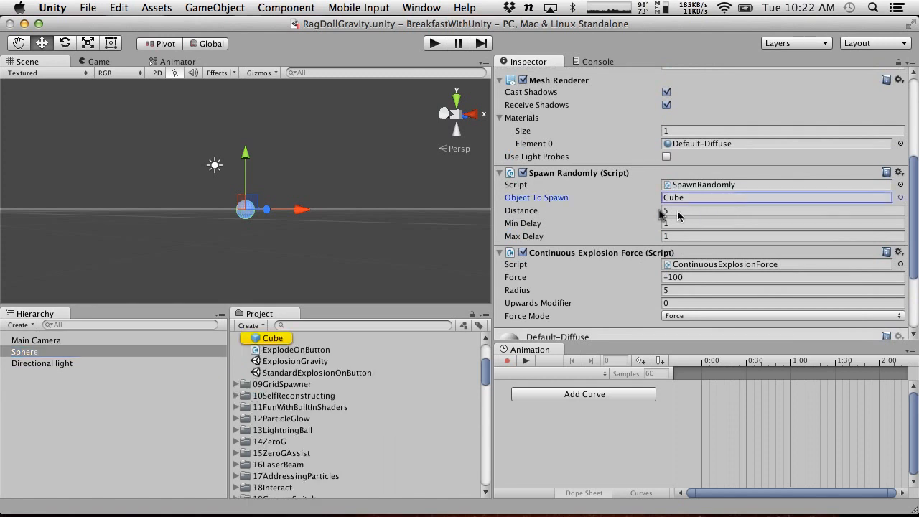
Set the Sphere's Continuous Explosion Force radius to 15 and its Spawn Randomly distance to 15.
left_click(678, 212)
left_click(707, 291)
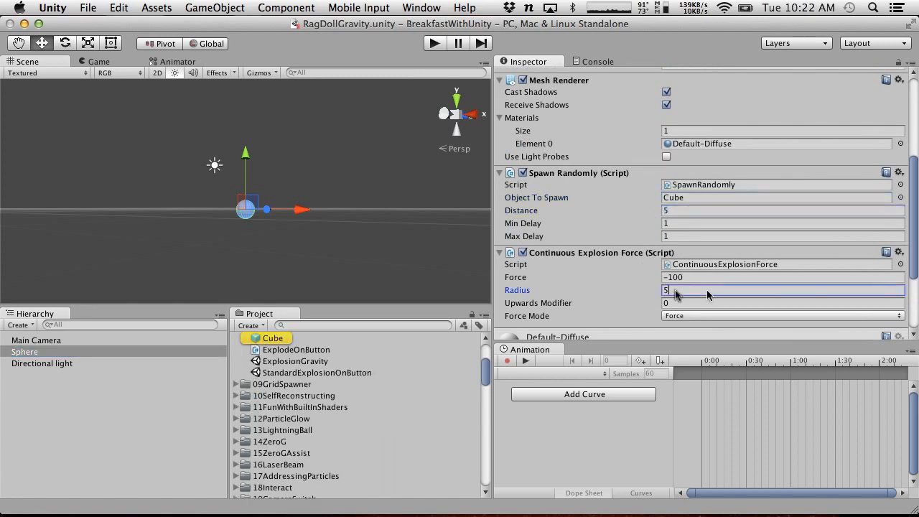
type("15")
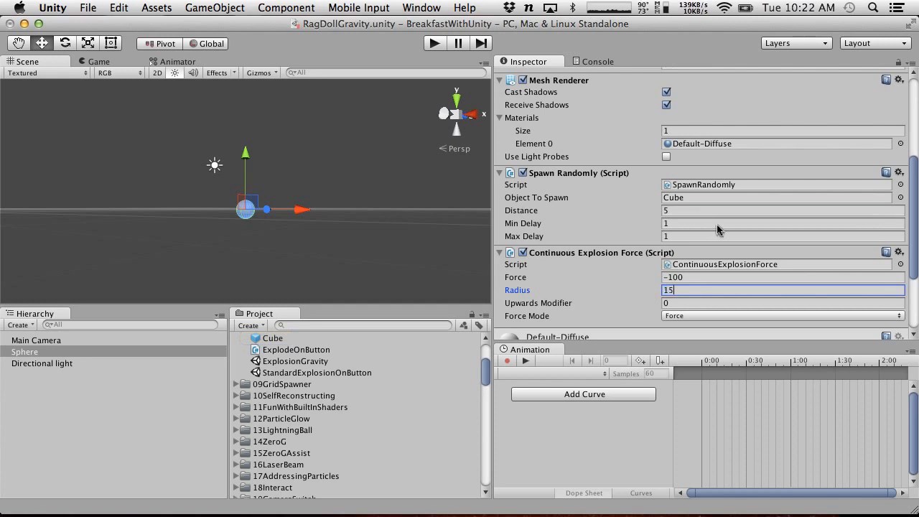
left_click(696, 212)
type("15")
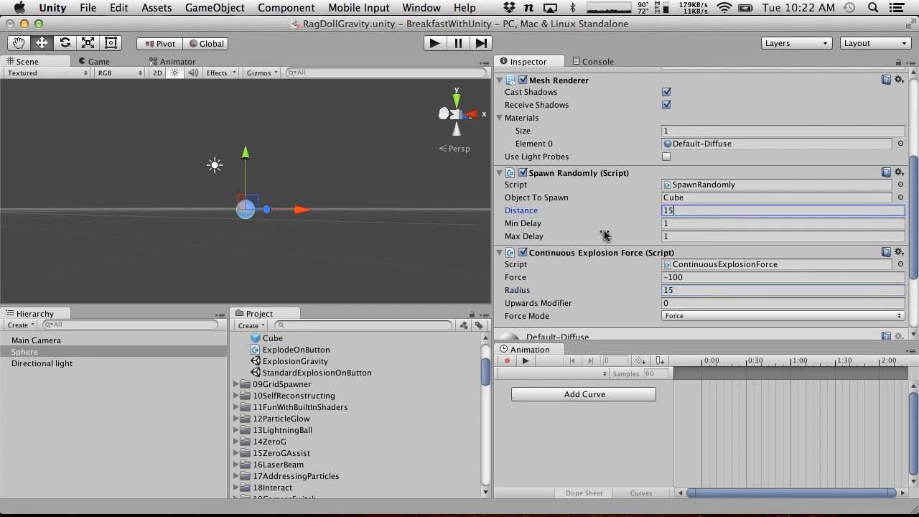
Assign the Ragdoll prefab from the 30Ragdoll folder as the Sphere's Object To Spawn and play-test the scene.
scroll(356, 420, "down", 15)
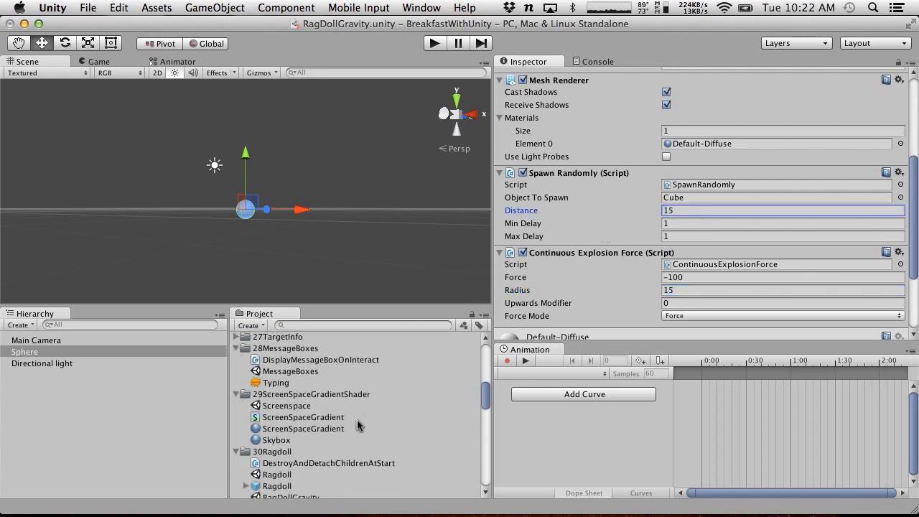
left_click_drag(279, 433, 694, 198)
left_click(434, 43)
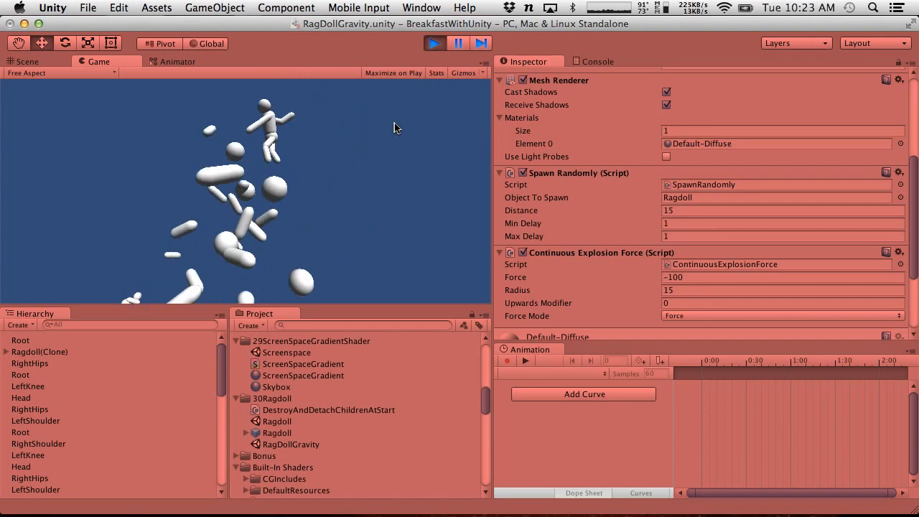
left_click(434, 43)
Set the Sphere's Continuous Explosion Force to -50 and play-test the scene.
left_click(693, 280)
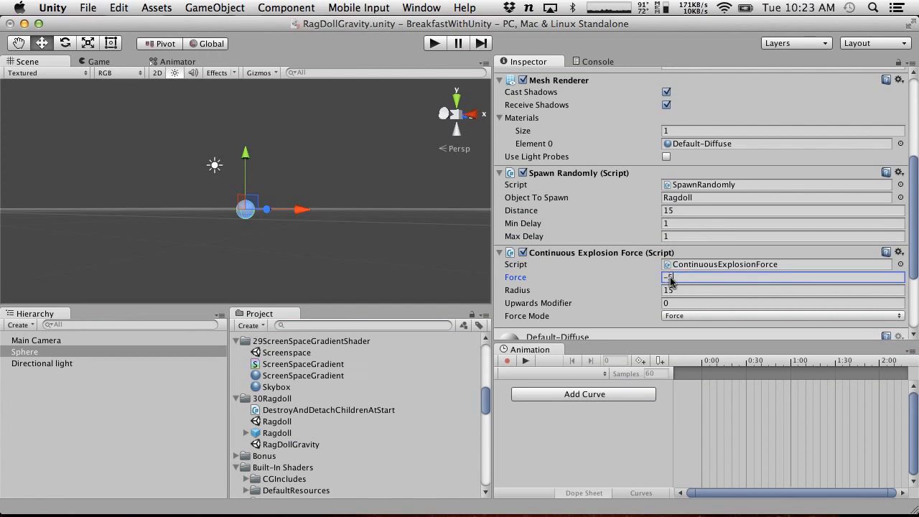
left_click(433, 43)
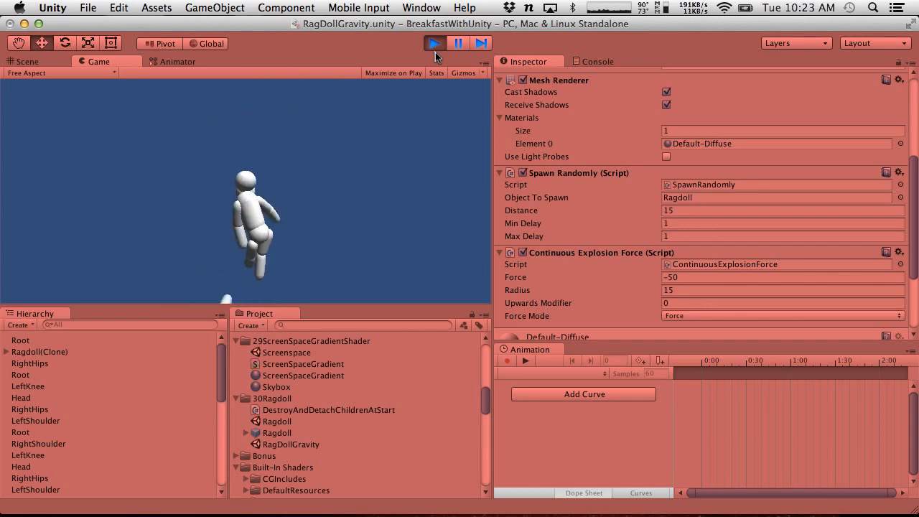
left_click(435, 47)
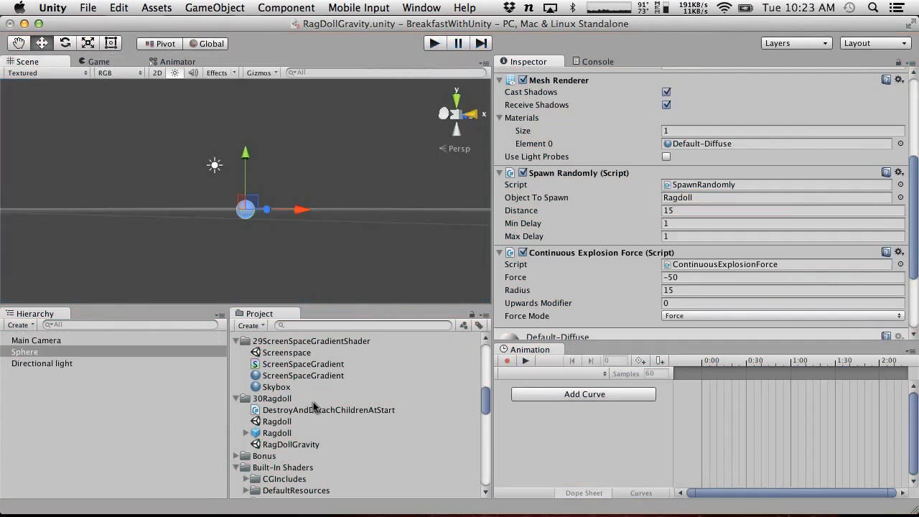
Set the Force of the Sphere's Continuous Explosion Force script to -100.
scroll(316, 405, "down", 5)
scroll(318, 402, "up", 8)
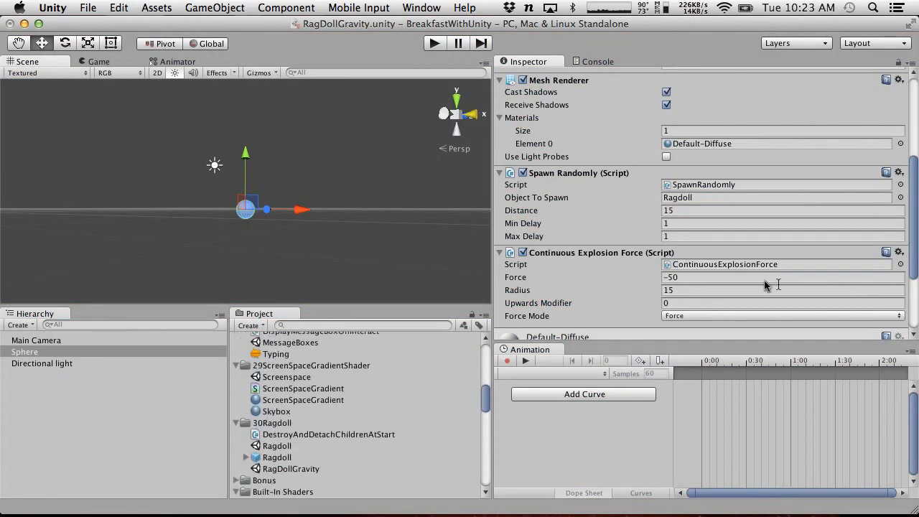
left_click(709, 277)
left_click_drag(684, 277, 669, 277)
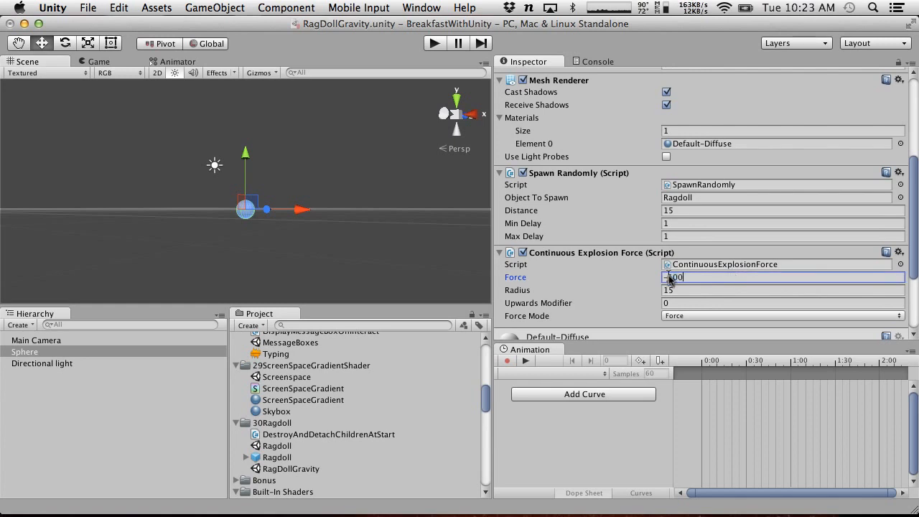
Remove the Destroy And Detach Children At Start script from the Ragdoll prefab and play-test the scene.
left_click(285, 458)
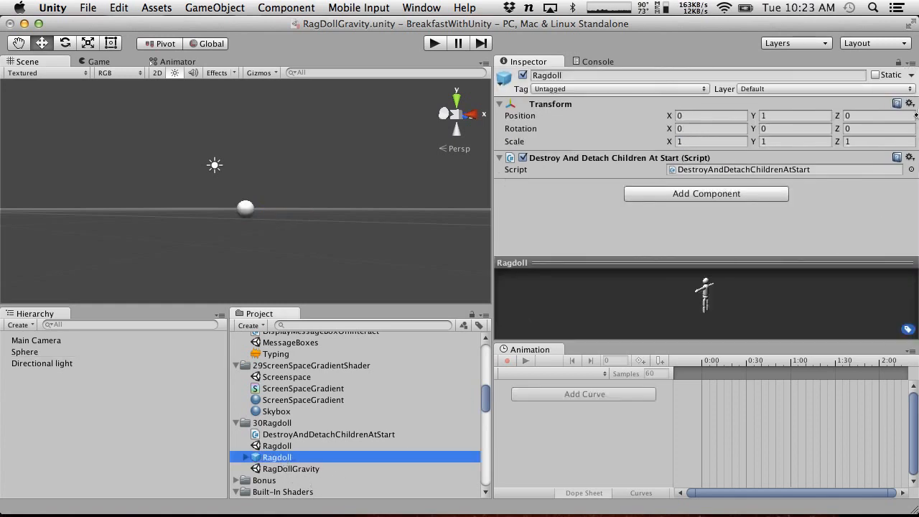
left_click(909, 158)
left_click(864, 189)
left_click(434, 43)
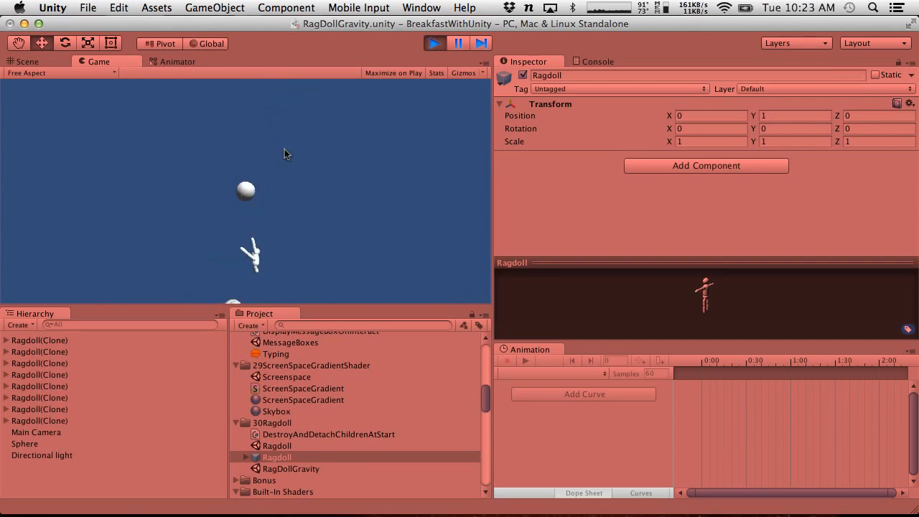
left_click(435, 45)
Set the Sphere's Continuous Explosion Force to -200 and play-test the ragdolls being pulled toward it.
left_click(60, 353)
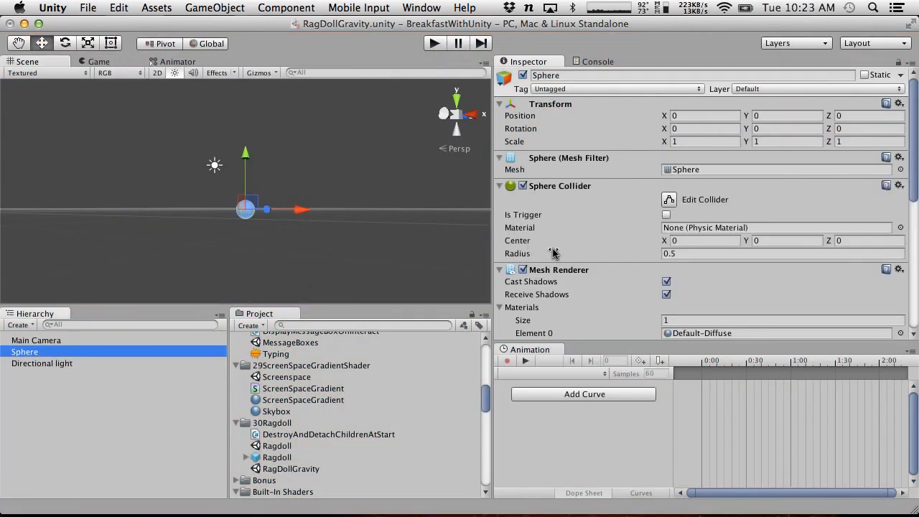
scroll(554, 254, "down", 10)
left_click(686, 266)
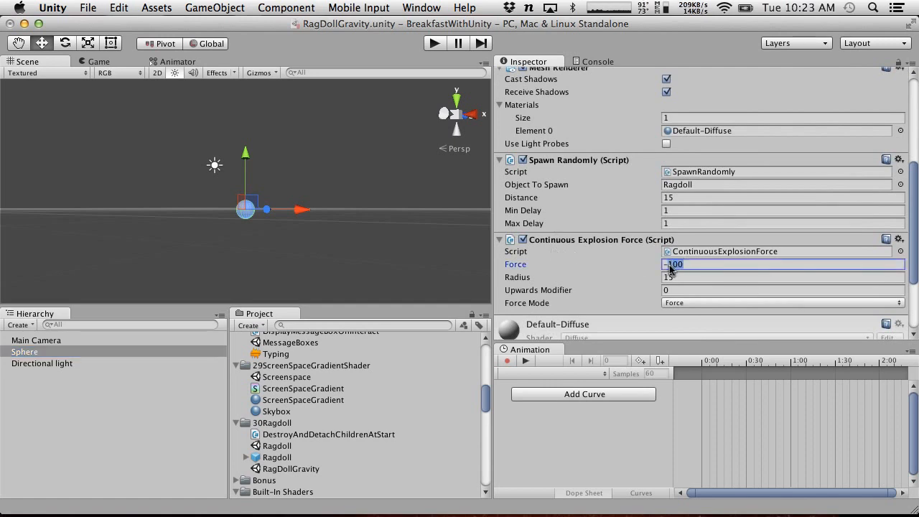
type("2")
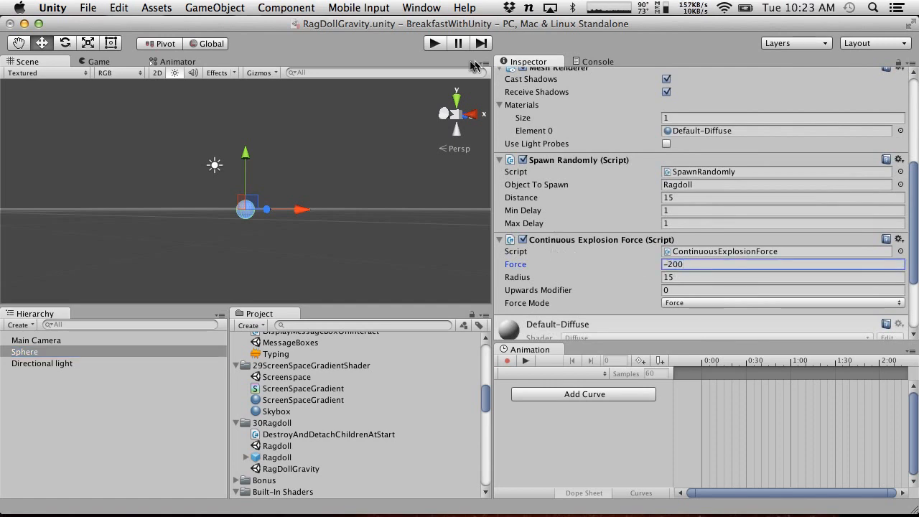
left_click(434, 43)
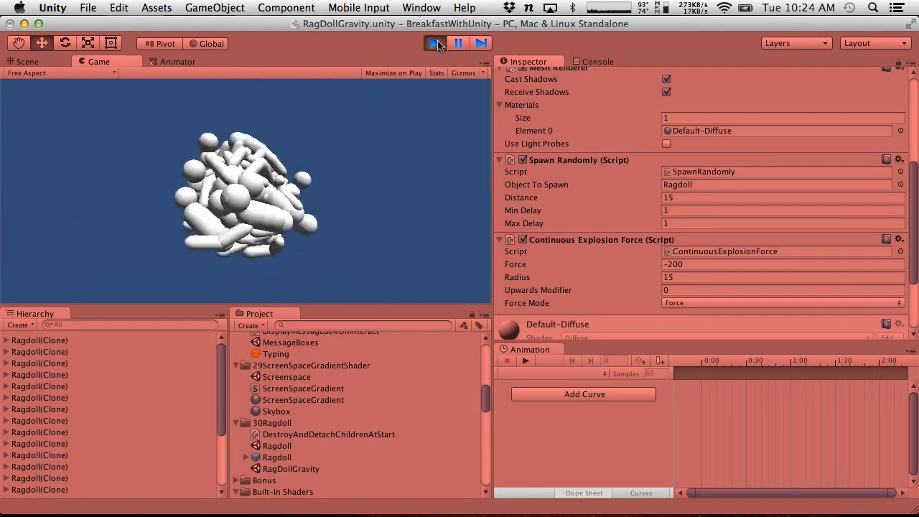
left_click(439, 46)
key("ctrl+Right")
key("ctrl+Right")
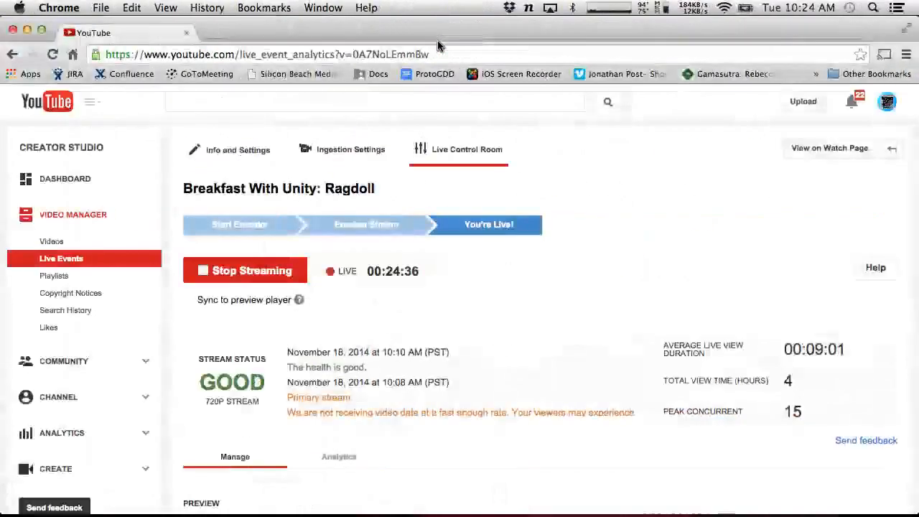
key("ctrl+Left")
key("ctrl+Left")
Save the RagDollGravity scene and the project.
left_click(87, 8)
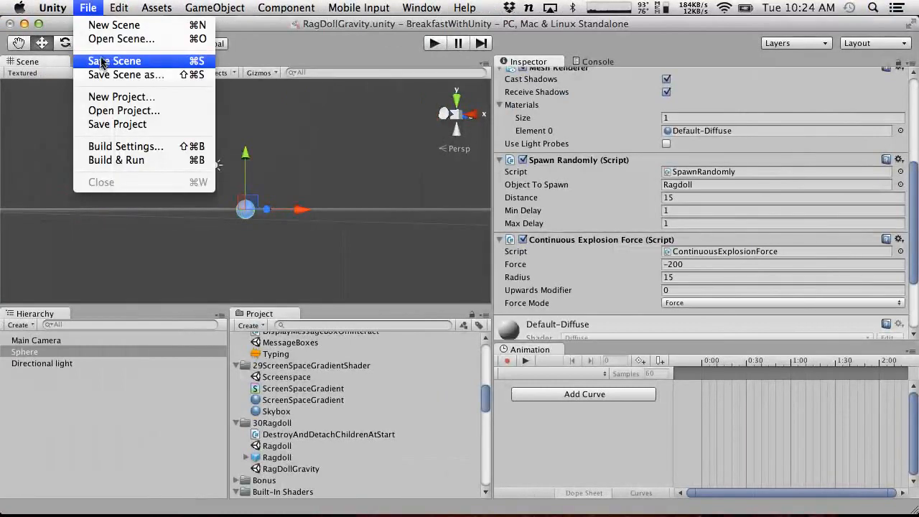
left_click(102, 62)
left_click(88, 8)
left_click(128, 127)
Switch to Flash Media Live Encoder, where the encoding session is running.
key("ctrl+Right")
key("ctrl+Right")
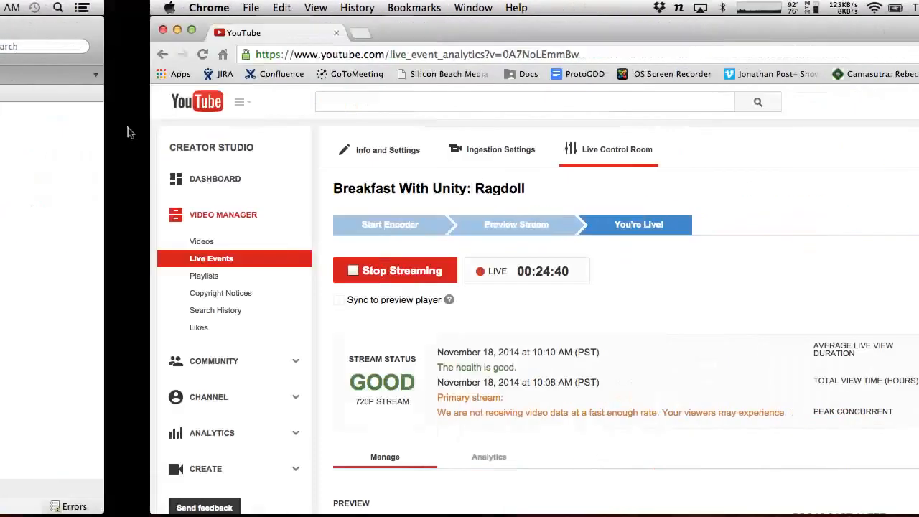
key("ctrl+Right")
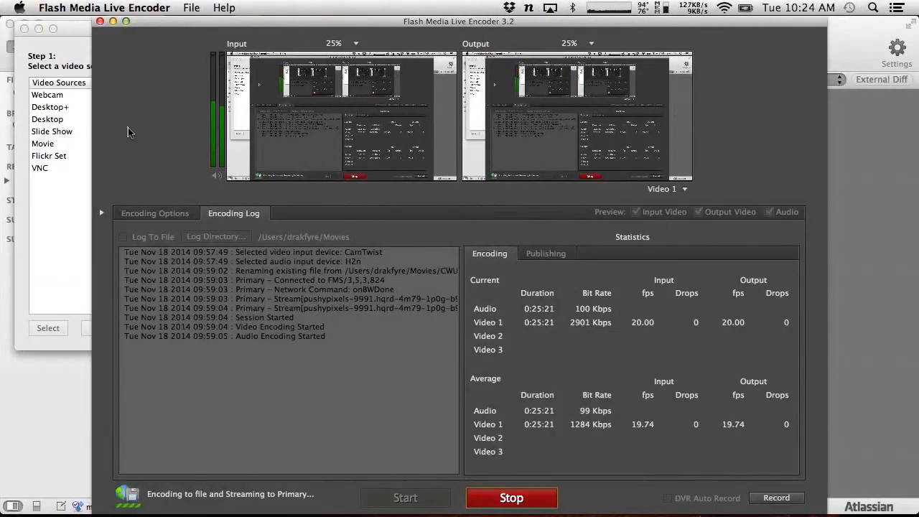